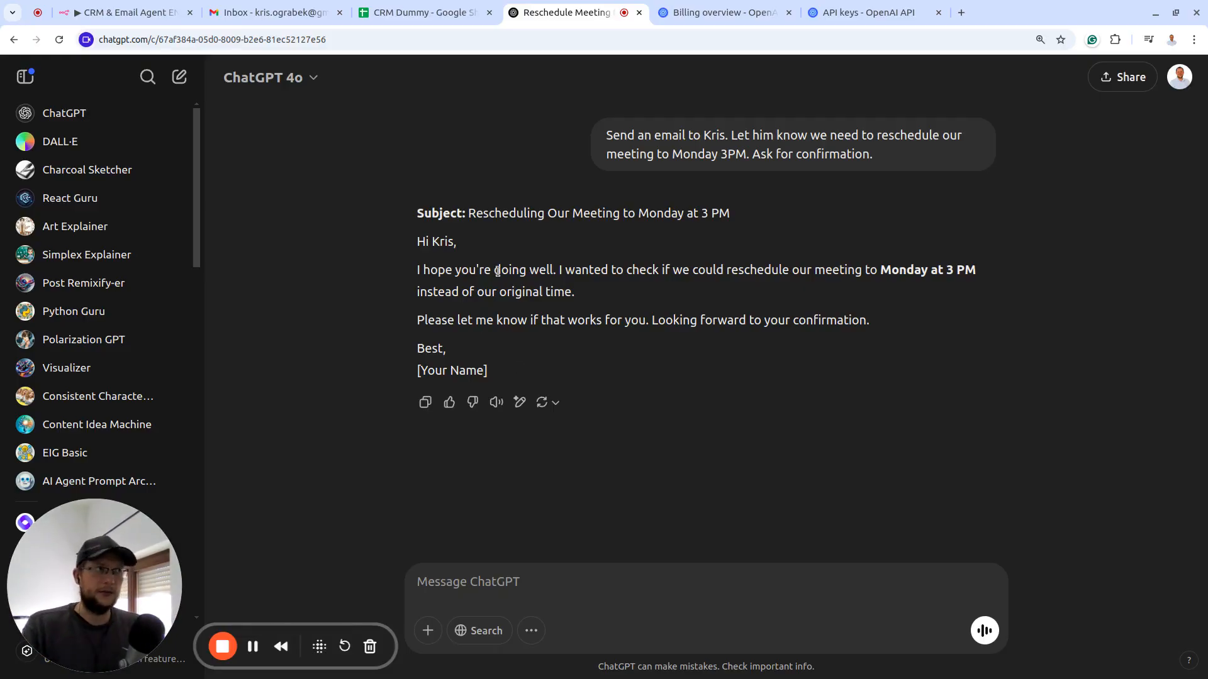
In the n8n workflow's chat, ask the agent to email the contact about rescheduling the meeting to Monday 3PM and request confirmation
{"action": "left_click", "coordinate": [80, 15]}
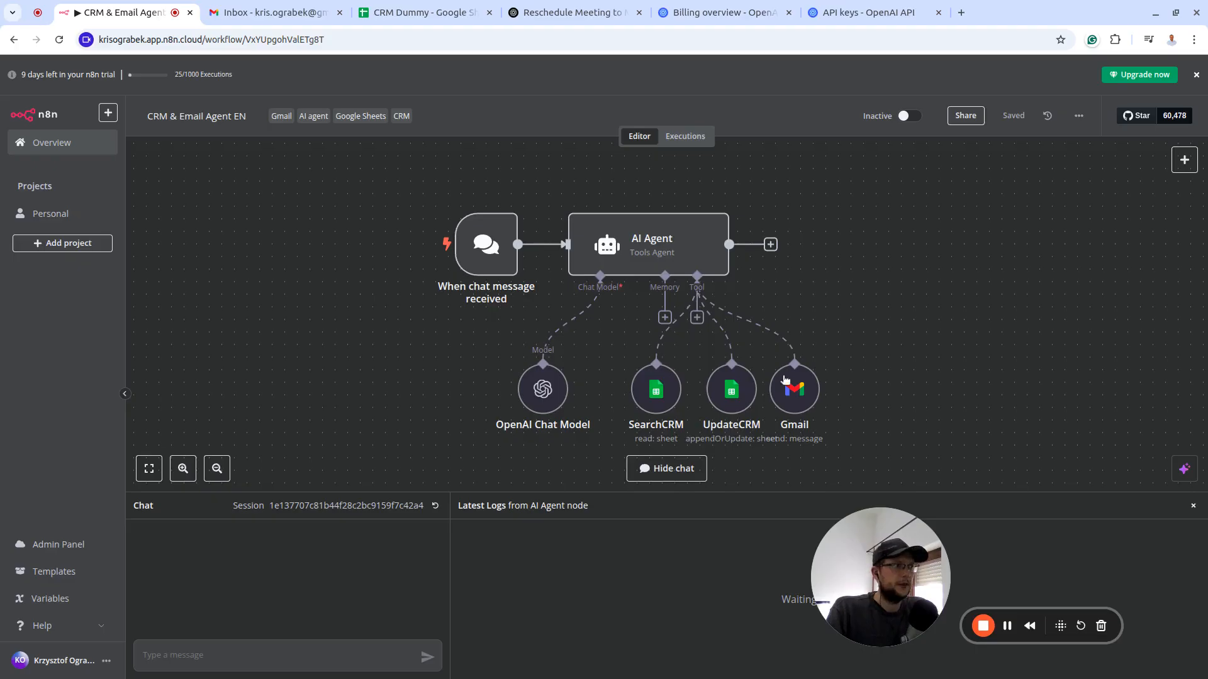
{"action": "left_click", "coordinate": [246, 655]}
{"action": "type", "text": "Send an email to Kris. Let him know we need to reschedule our meeting to Monday 3PM. Ask for confirmation."}
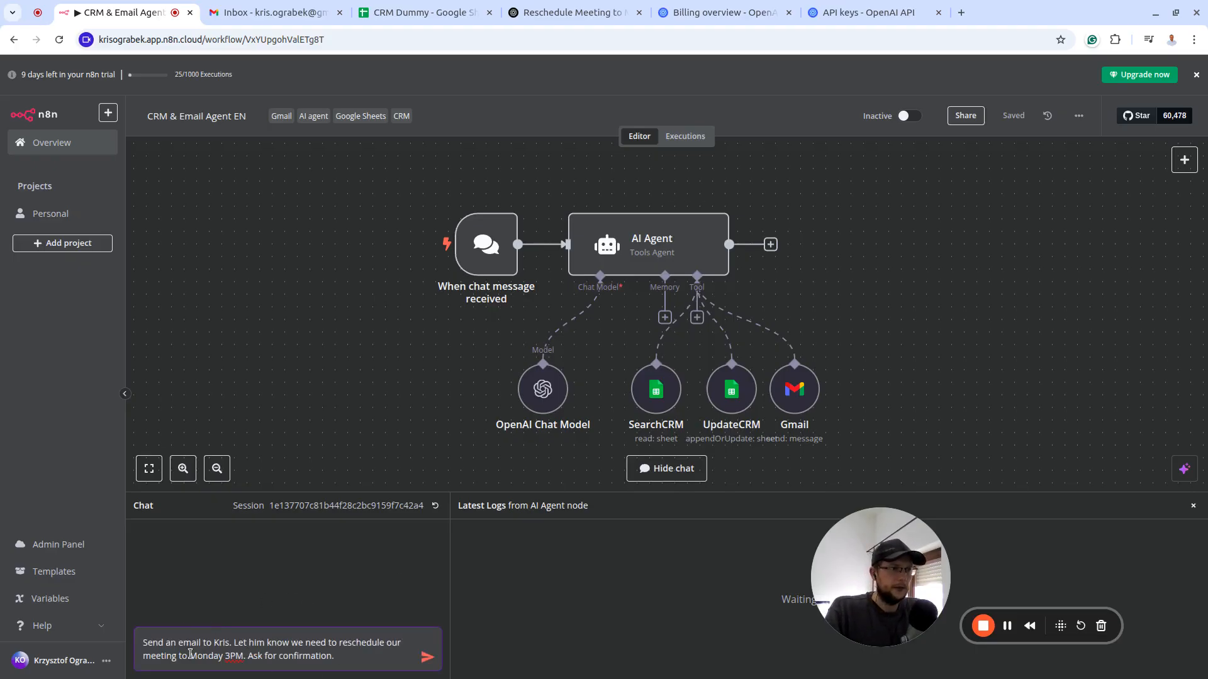
{"action": "left_click", "coordinate": [427, 658]}
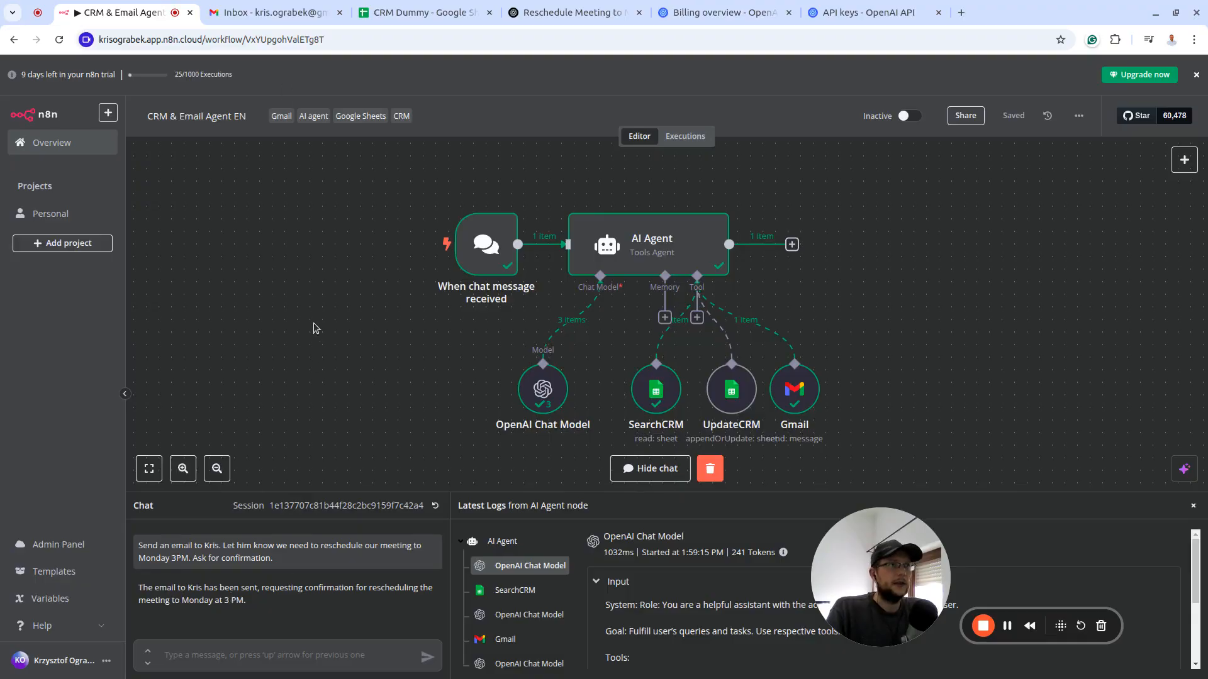
Switch to Gmail, reload the inbox and open the newest "Meeting Rescheduling" email
{"action": "left_click", "coordinate": [277, 12]}
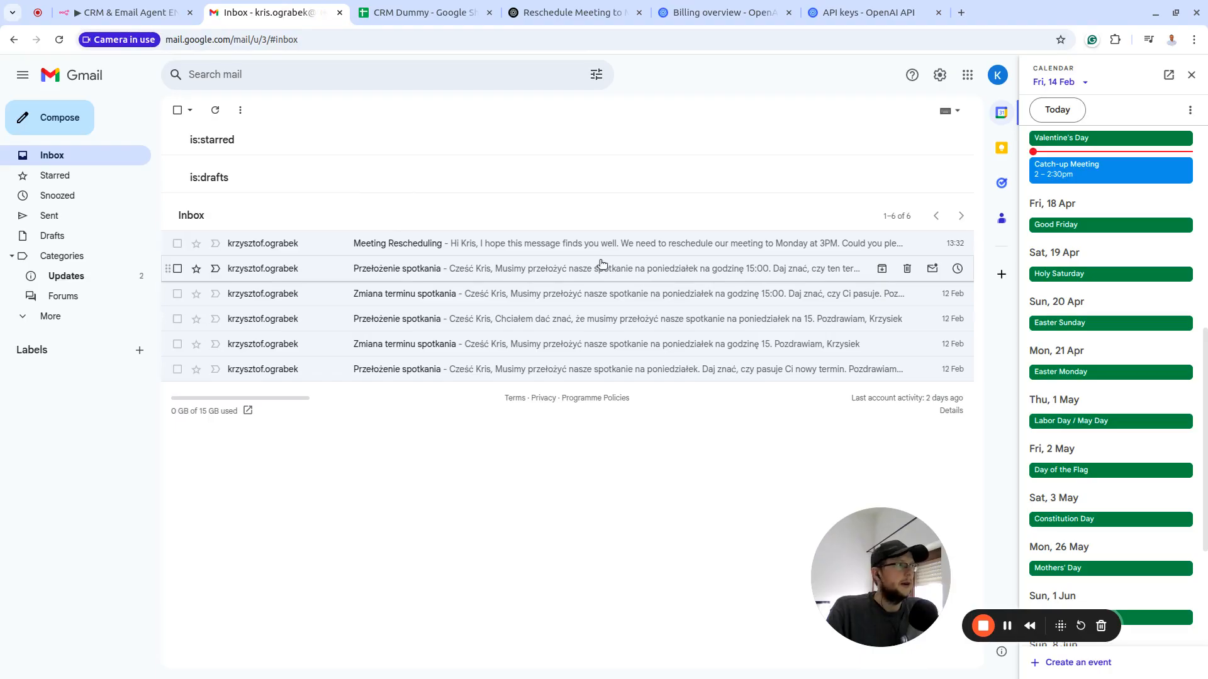
{"action": "left_click", "coordinate": [60, 40]}
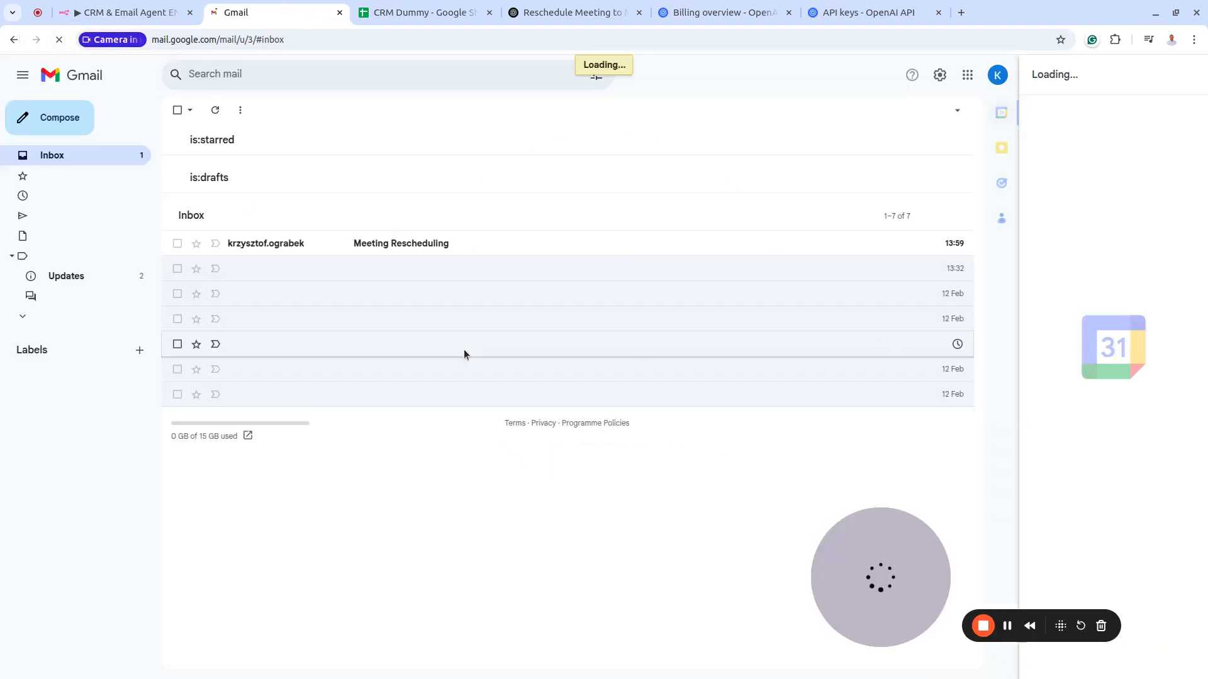
{"action": "left_click", "coordinate": [491, 251]}
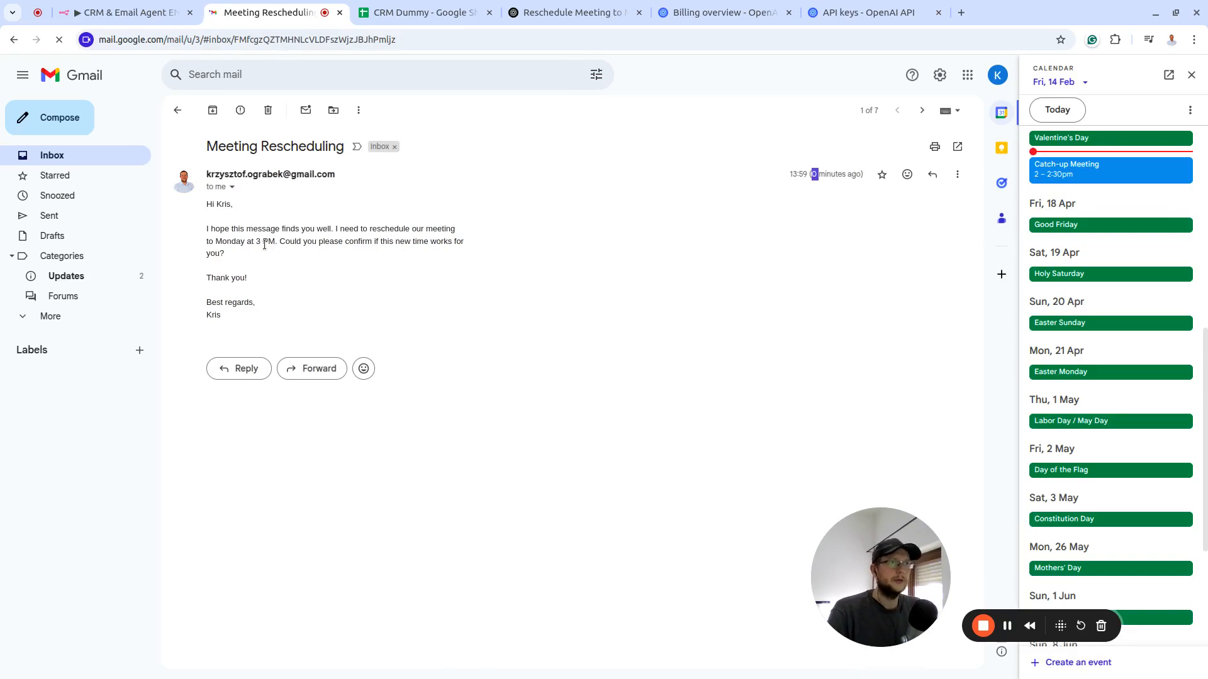
View the free-trial registration form on n8n.io in a separate browser tab, then close that page
{"action": "left_click", "coordinate": [119, 12]}
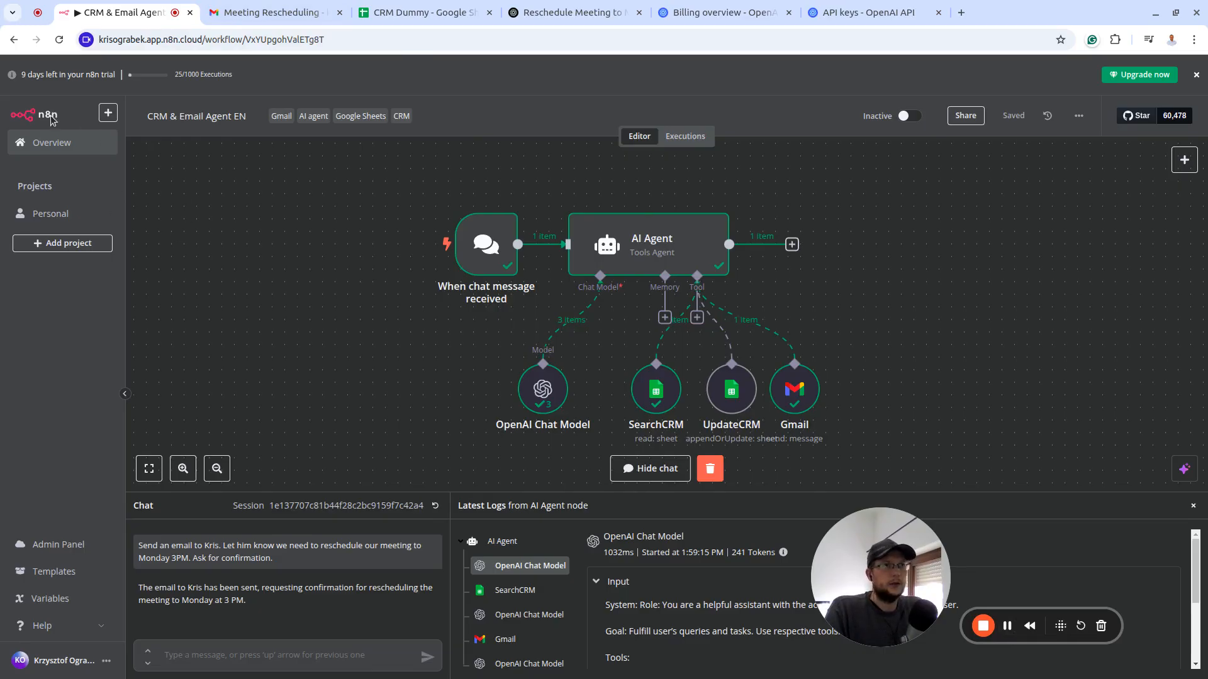
{"action": "left_click", "coordinate": [960, 13]}
{"action": "type", "text": "n8"}
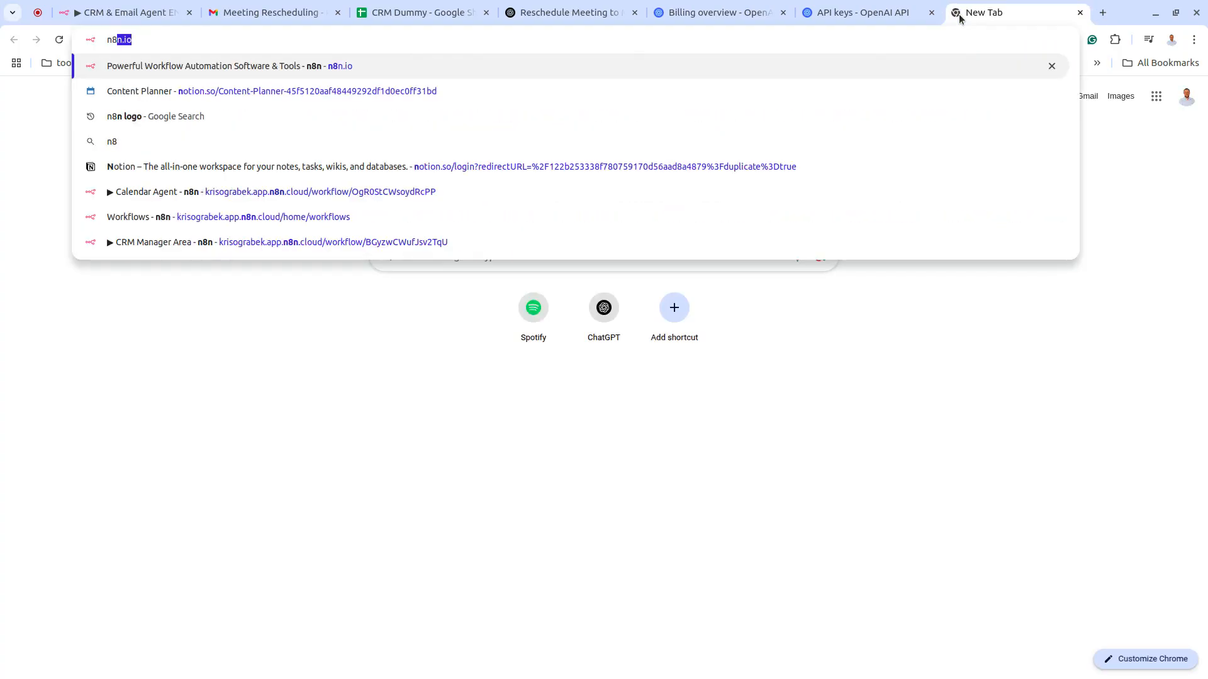
{"action": "key", "text": "Return"}
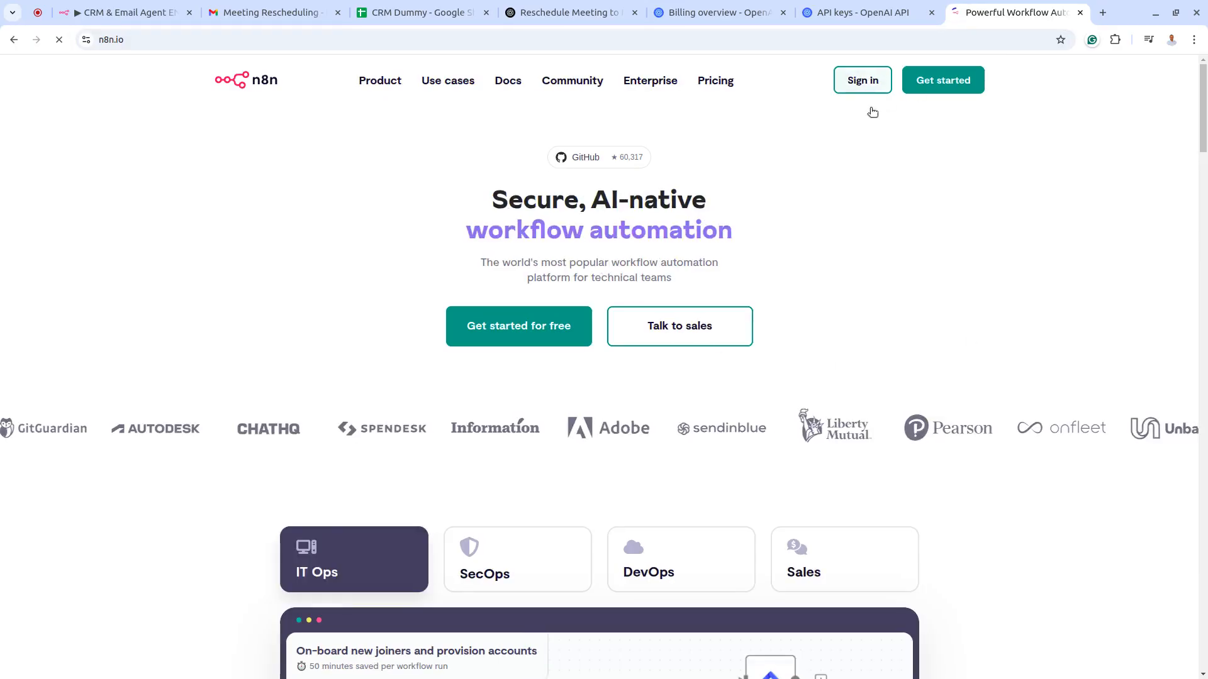
{"action": "left_click", "coordinate": [522, 328]}
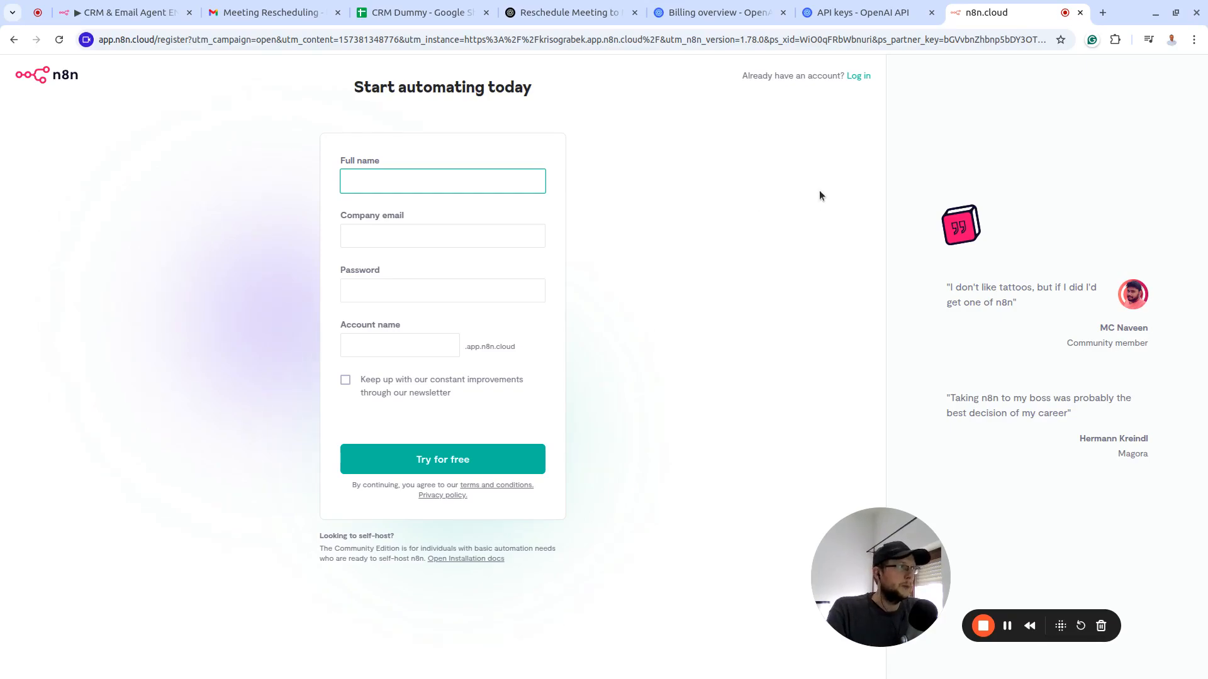
{"action": "middle_click", "coordinate": [1006, 19]}
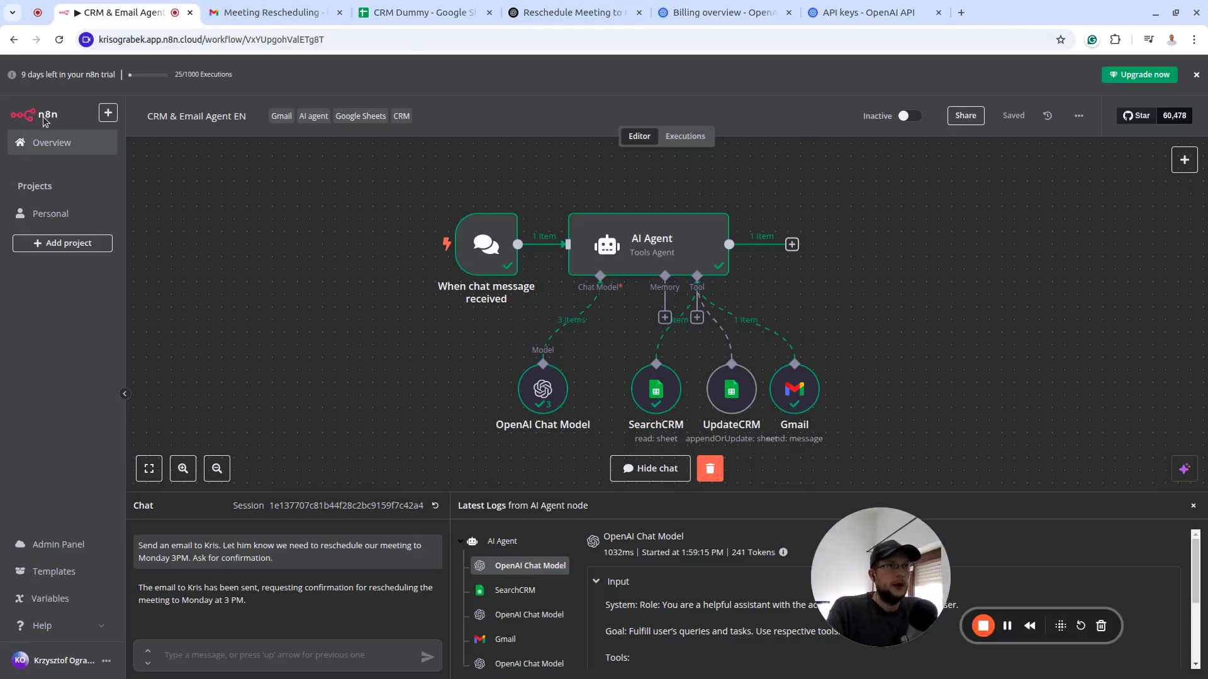
Create a new n8n workflow and add an "On chat message" trigger as its first step
{"action": "left_click", "coordinate": [47, 143]}
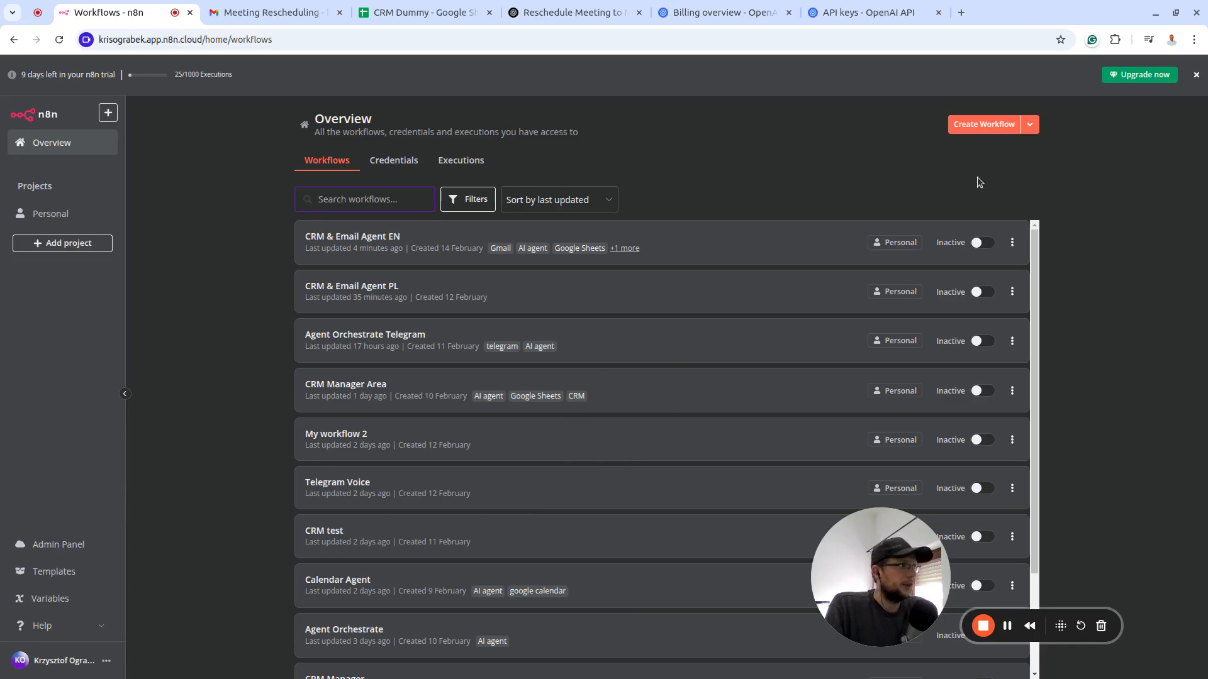
{"action": "left_click", "coordinate": [969, 129]}
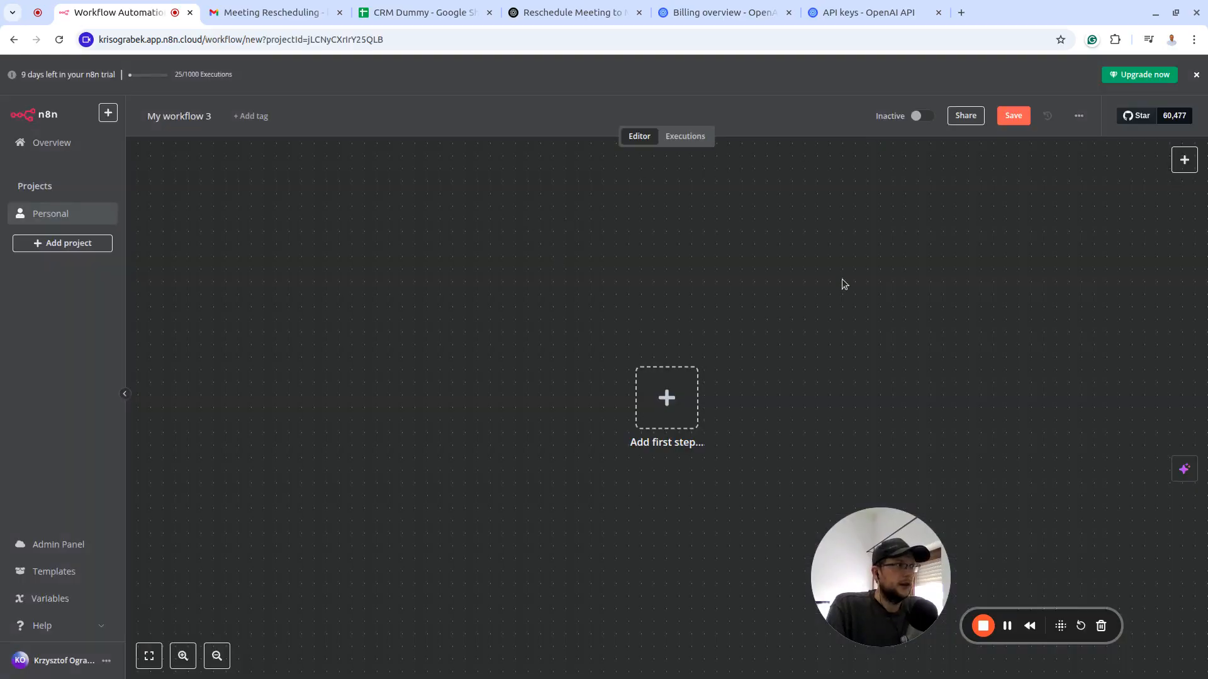
{"action": "left_click_drag", "start_coordinate": [615, 236], "coordinate": [392, 199]}
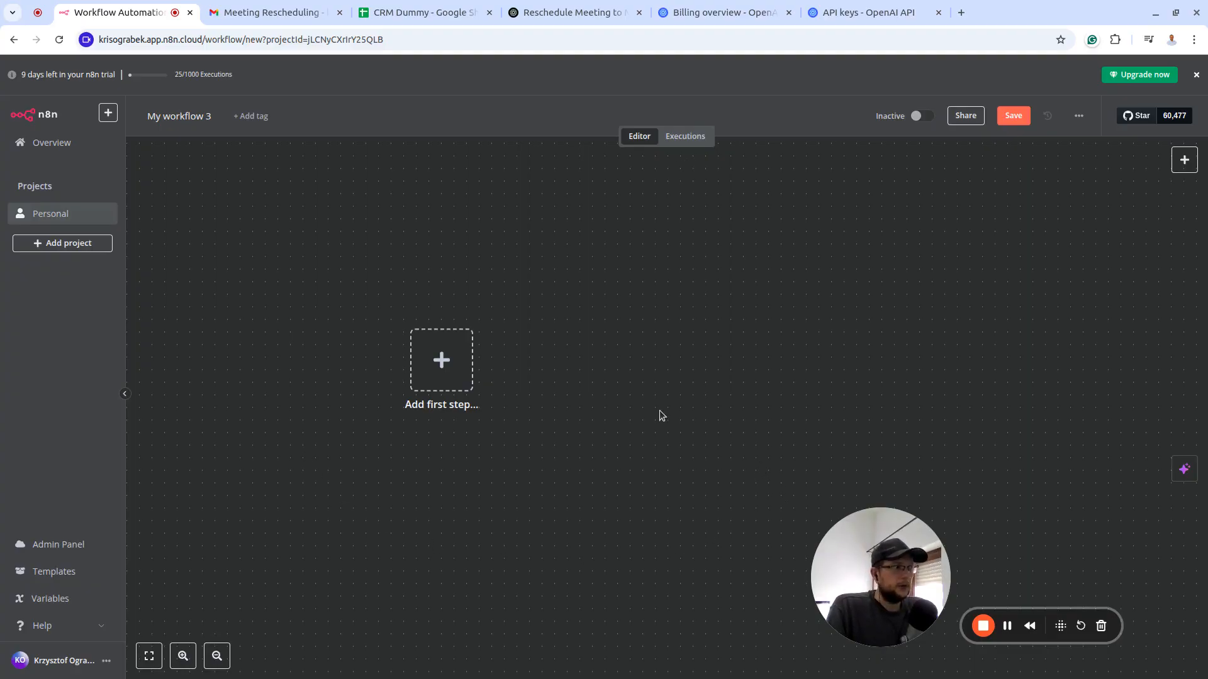
{"action": "left_click", "coordinate": [442, 361]}
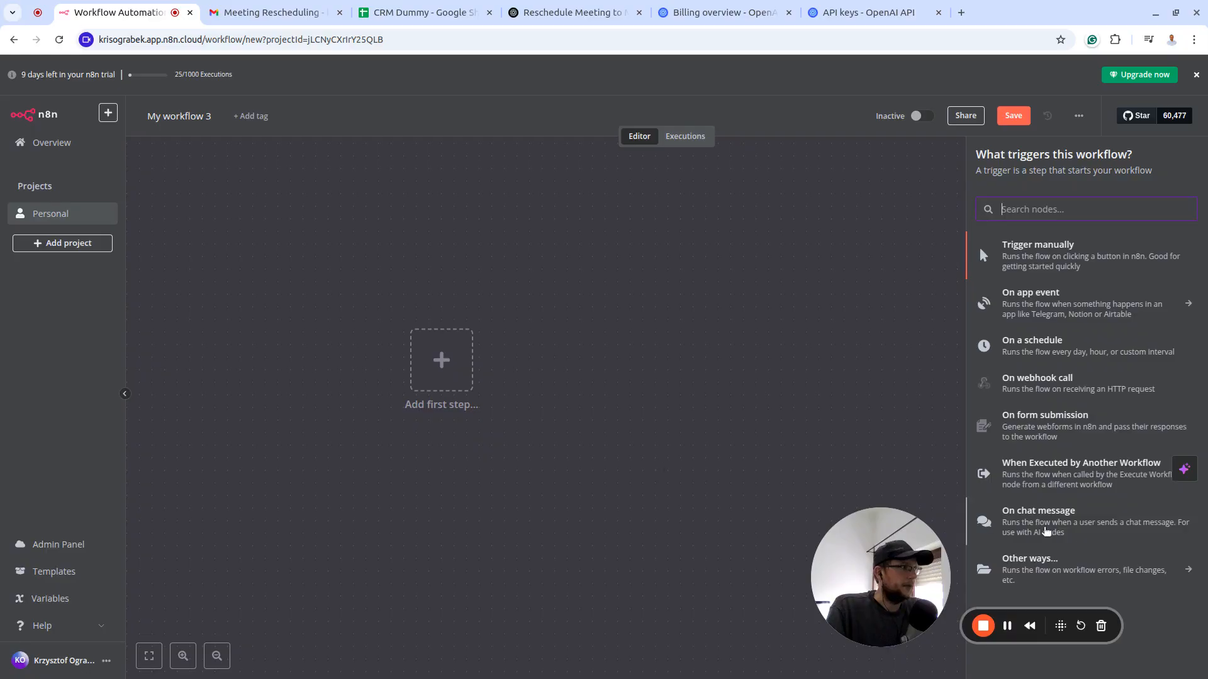
{"action": "left_click", "coordinate": [1044, 524]}
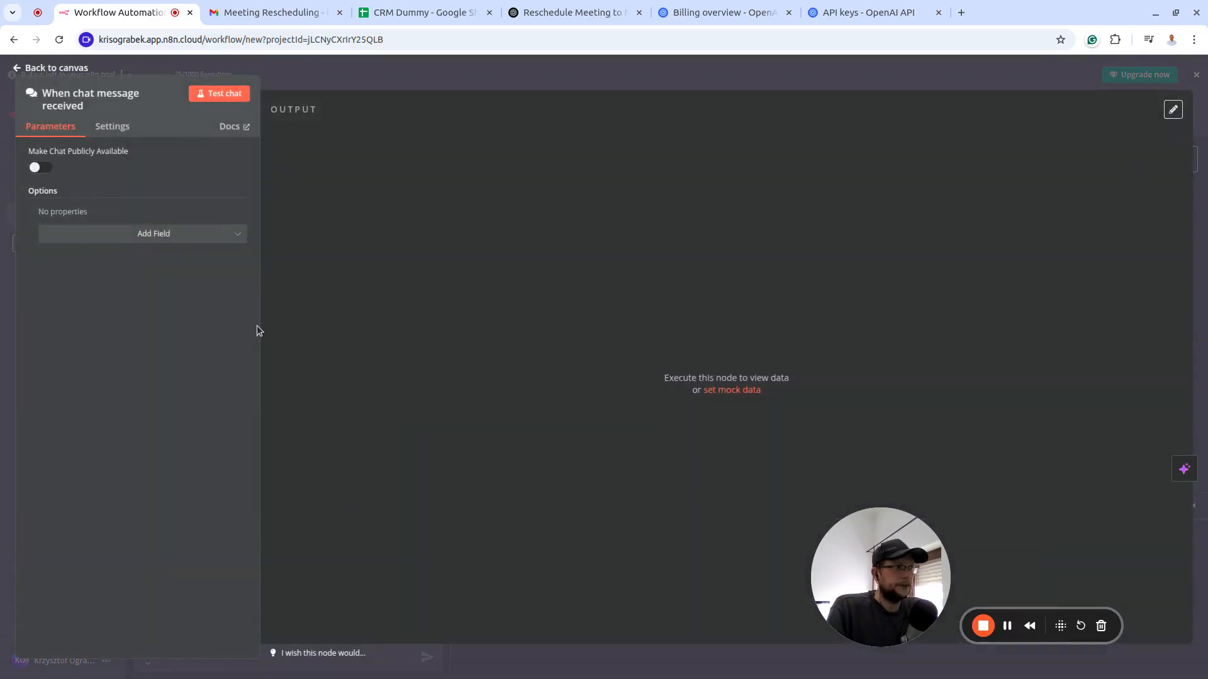
{"action": "left_click", "coordinate": [56, 67]}
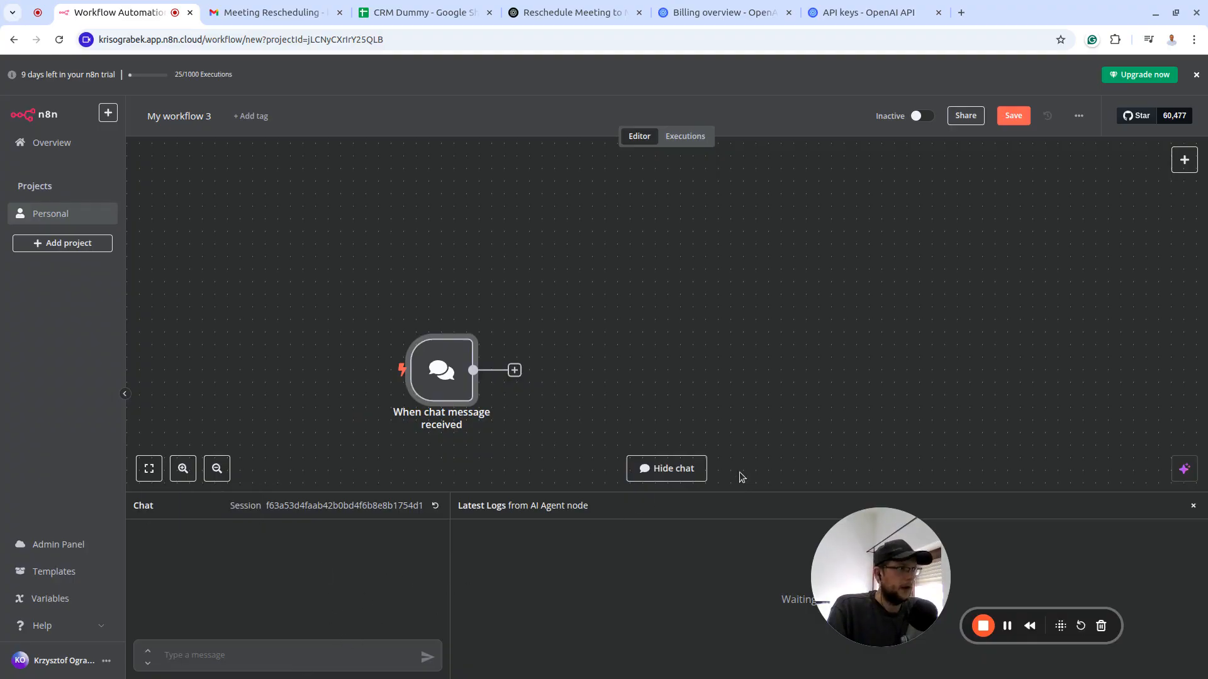
Send the test message "Hello" in the new workflow's chat
{"action": "left_click", "coordinate": [689, 470]}
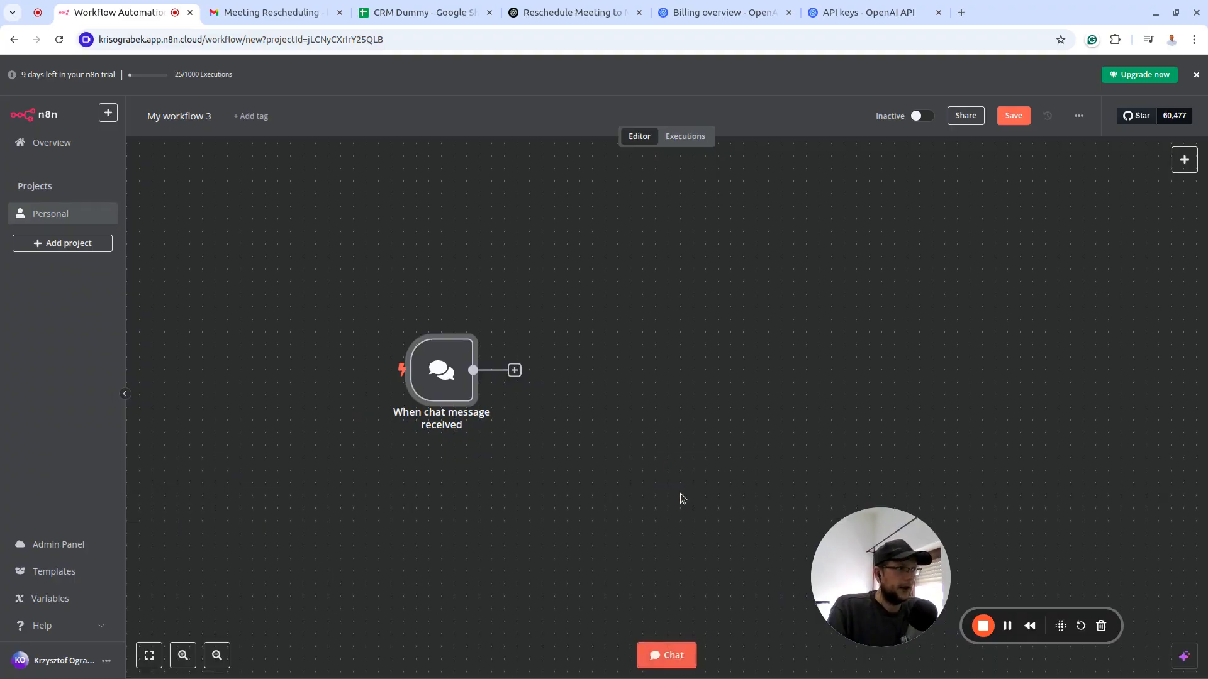
{"action": "left_click", "coordinate": [670, 659]}
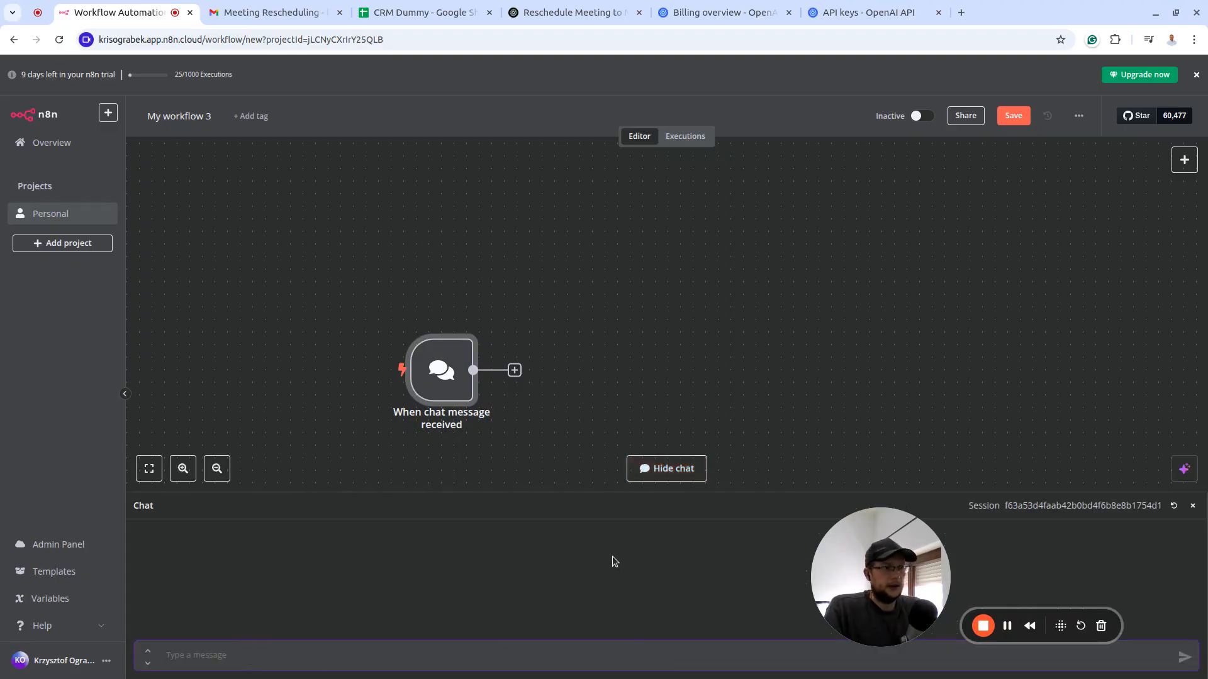
{"action": "type", "text": "Hello"}
{"action": "key", "text": "Return"}
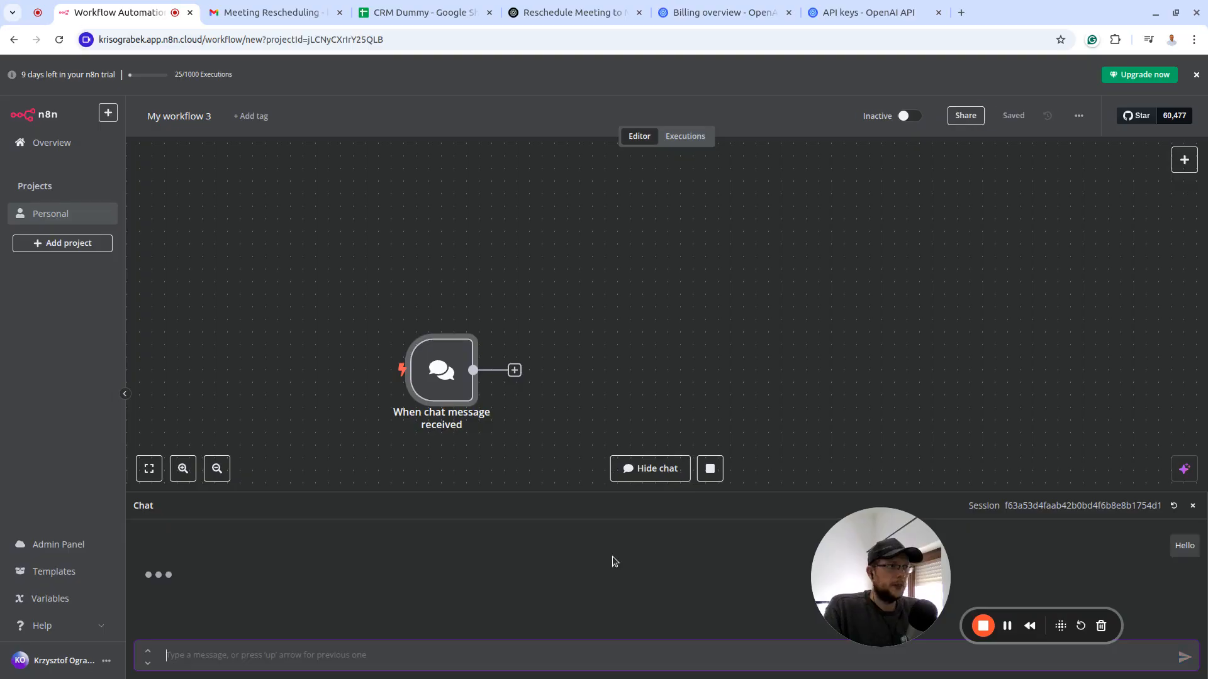
Inspect the chatInput value in the output of the "When chat message received" node
{"action": "scroll", "coordinate": [393, 316], "scroll_direction": "down", "scroll_amount": 2}
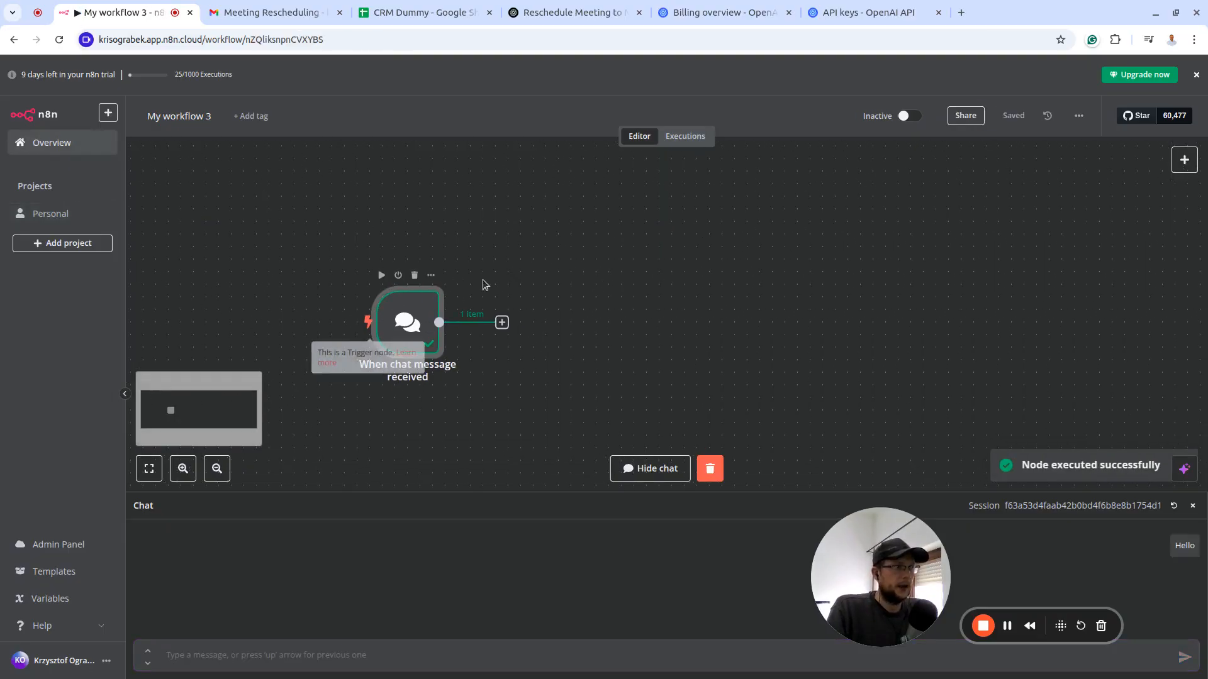
{"action": "double_click", "coordinate": [424, 332]}
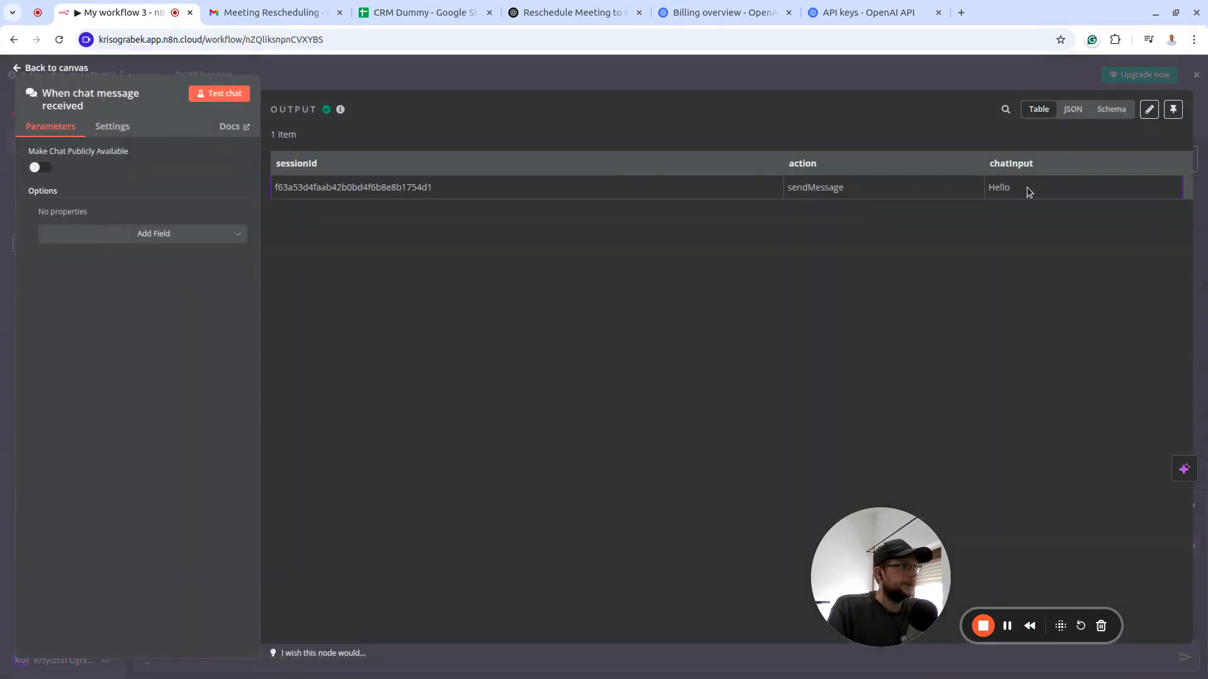
{"action": "left_click_drag", "start_coordinate": [1026, 189], "coordinate": [985, 186]}
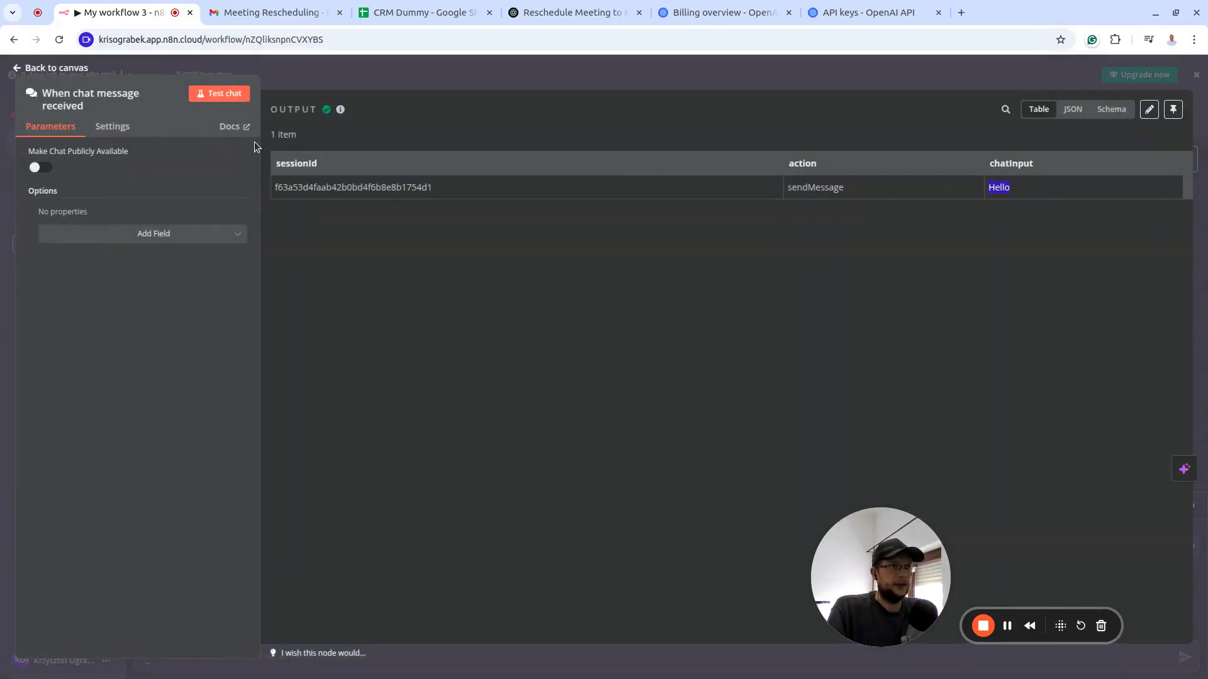
{"action": "left_click", "coordinate": [40, 68]}
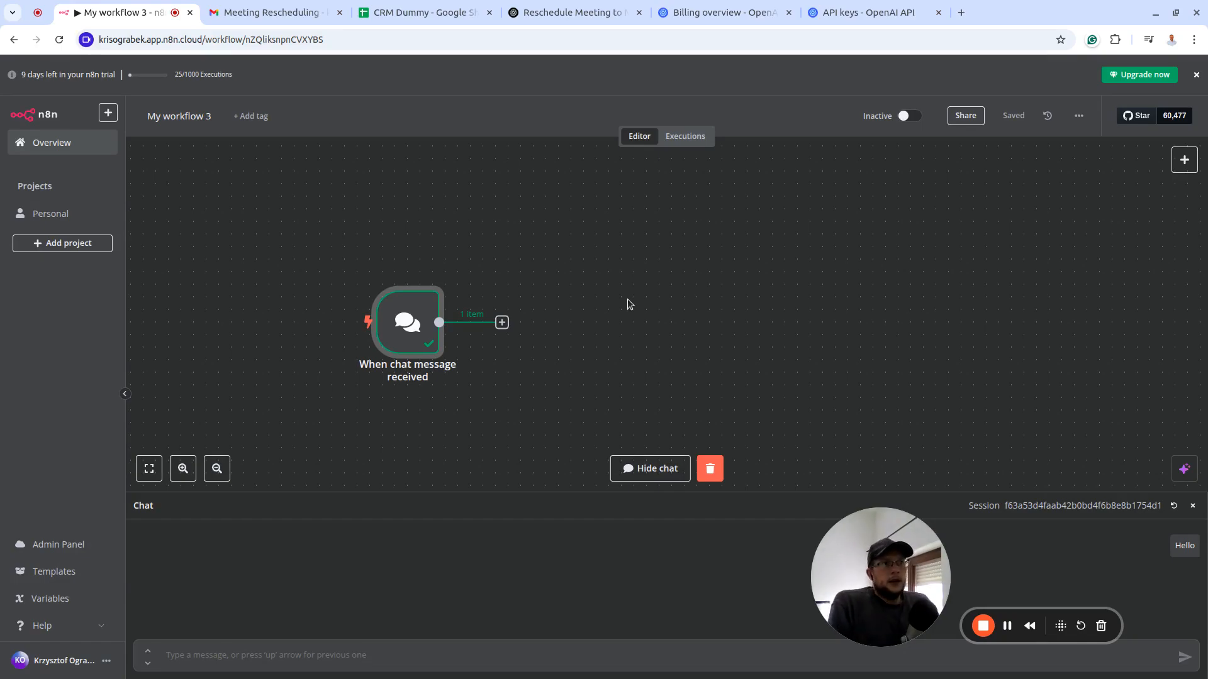
Add an AI Agent node after the chat trigger, keeping its default parameters
{"action": "left_click", "coordinate": [502, 322]}
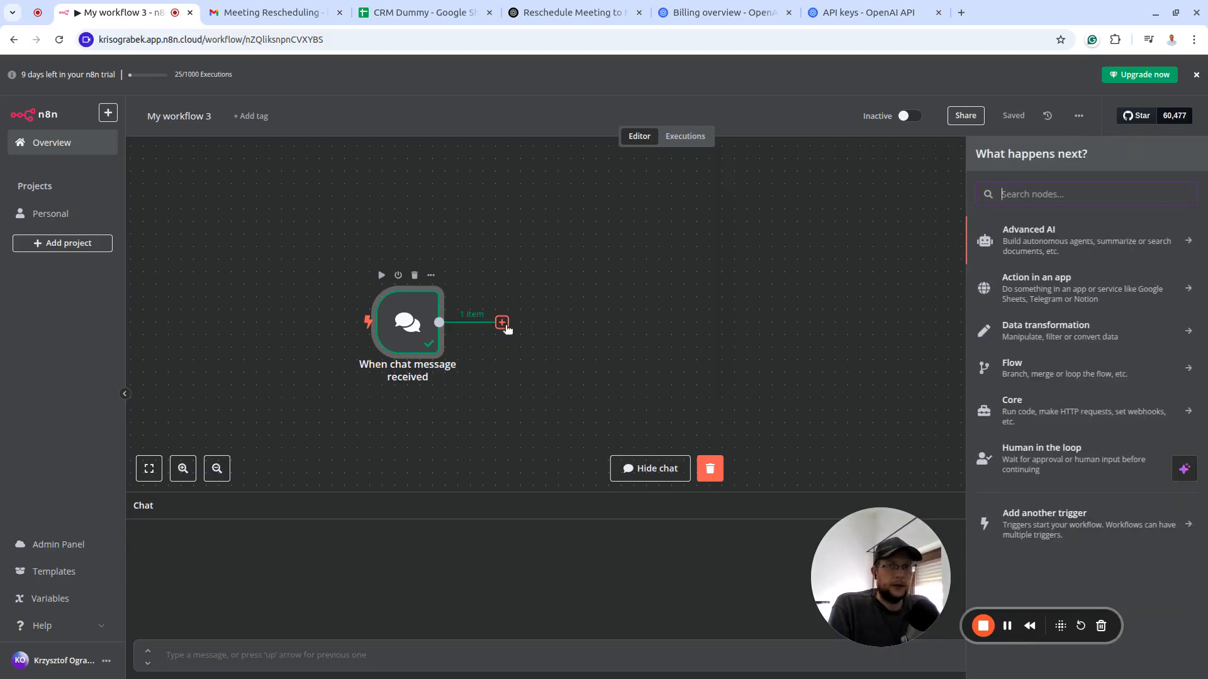
{"action": "left_click", "coordinate": [1064, 251]}
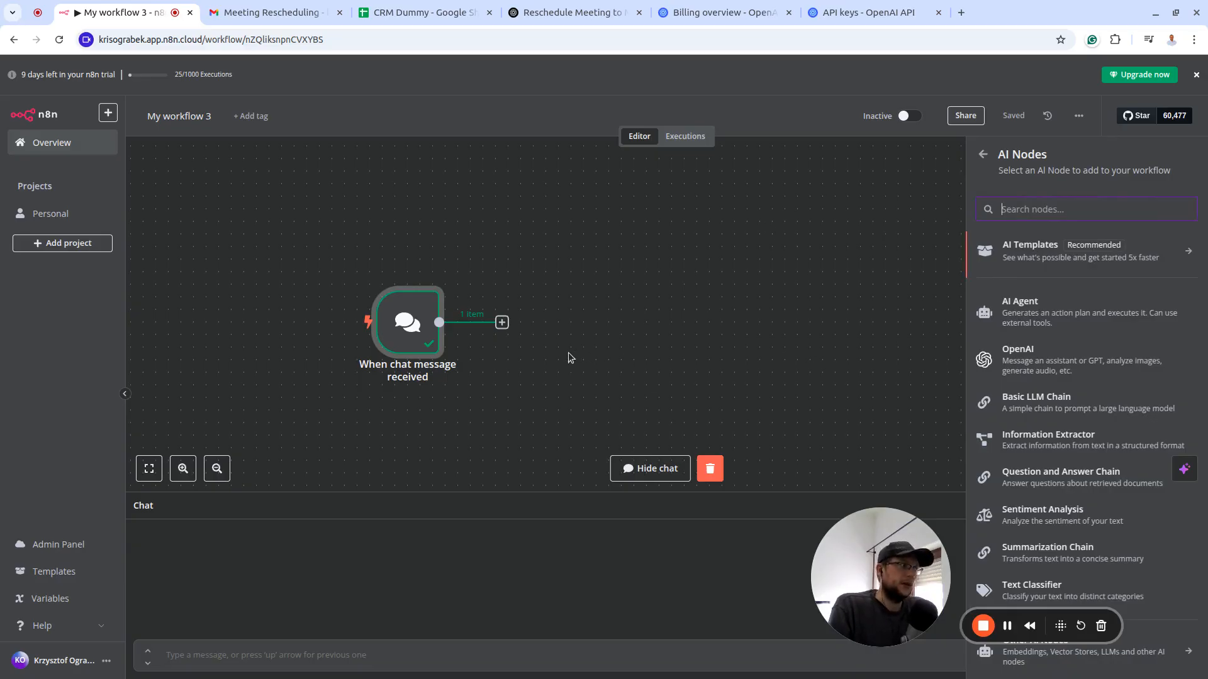
{"action": "left_click", "coordinate": [1007, 311]}
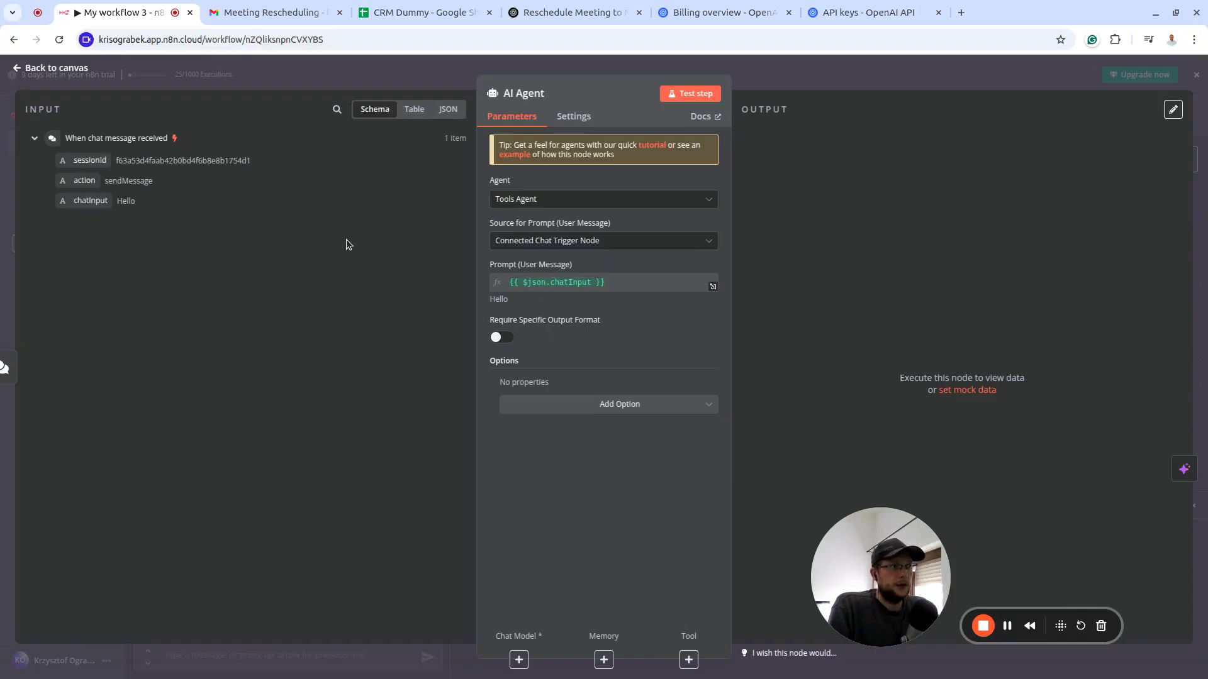
{"action": "left_click", "coordinate": [46, 69]}
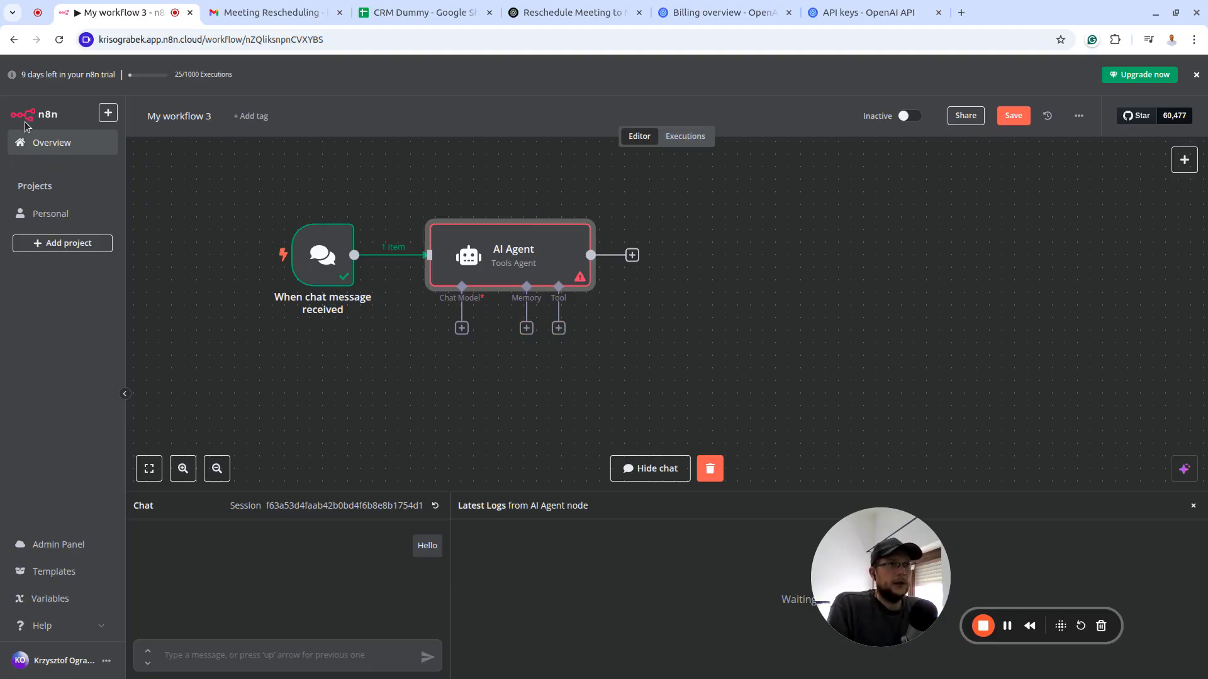
Open the "CRM & Email Agent EN" workflow in a separate browser tab for reference
{"action": "middle_click", "coordinate": [51, 146]}
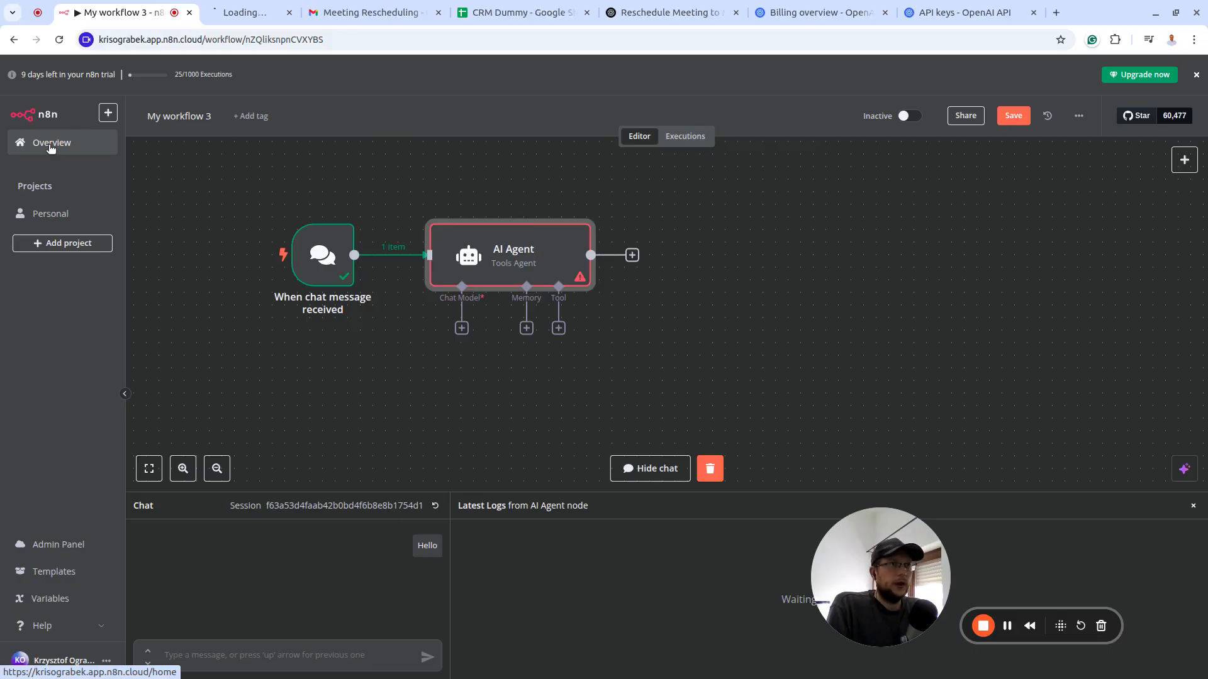
{"action": "left_click", "coordinate": [247, 14]}
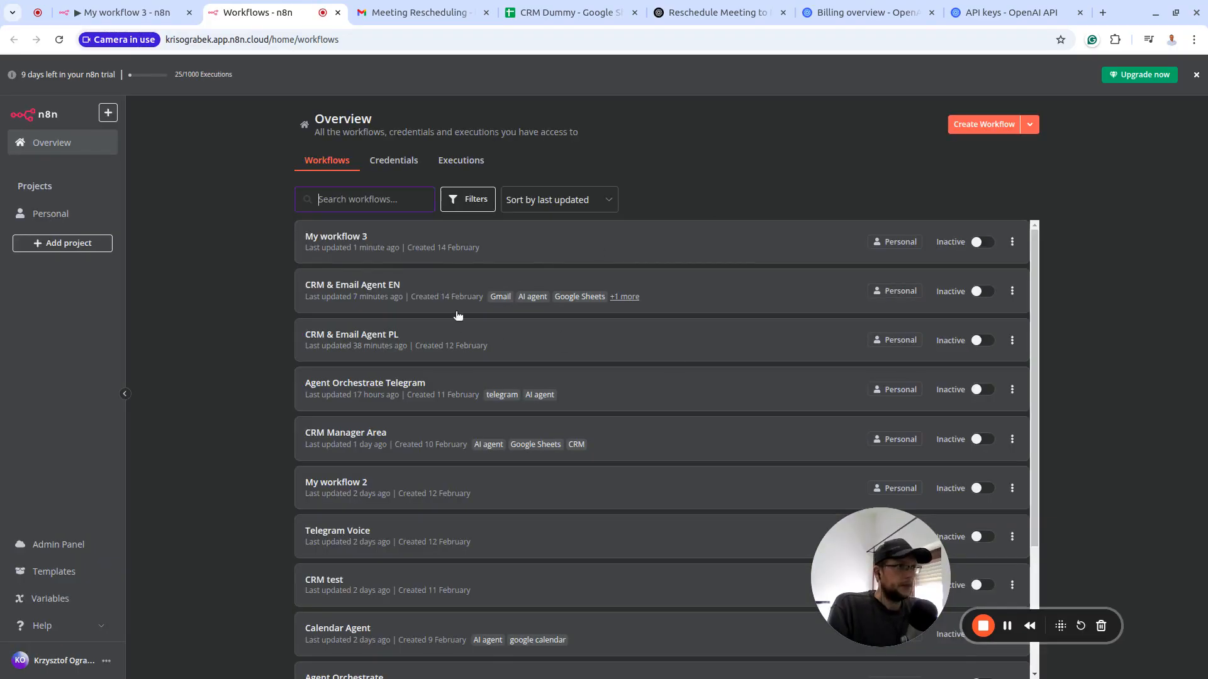
{"action": "left_click", "coordinate": [403, 288]}
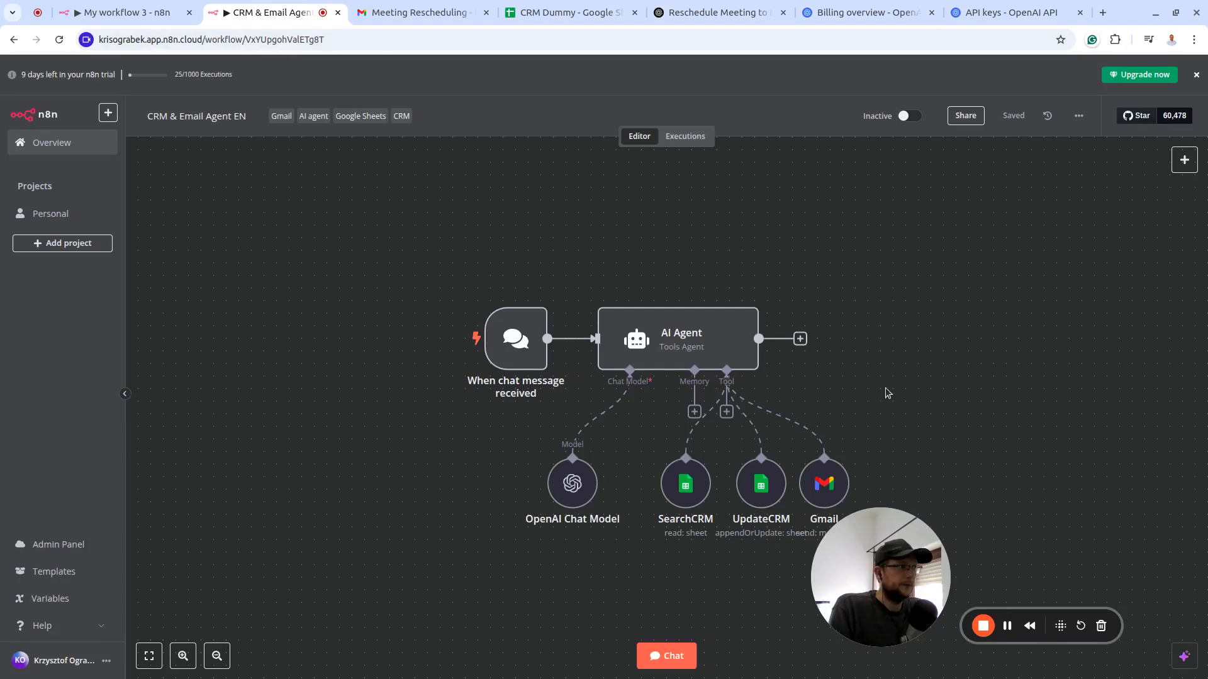
{"action": "left_click_drag", "start_coordinate": [991, 357], "coordinate": [791, 297]}
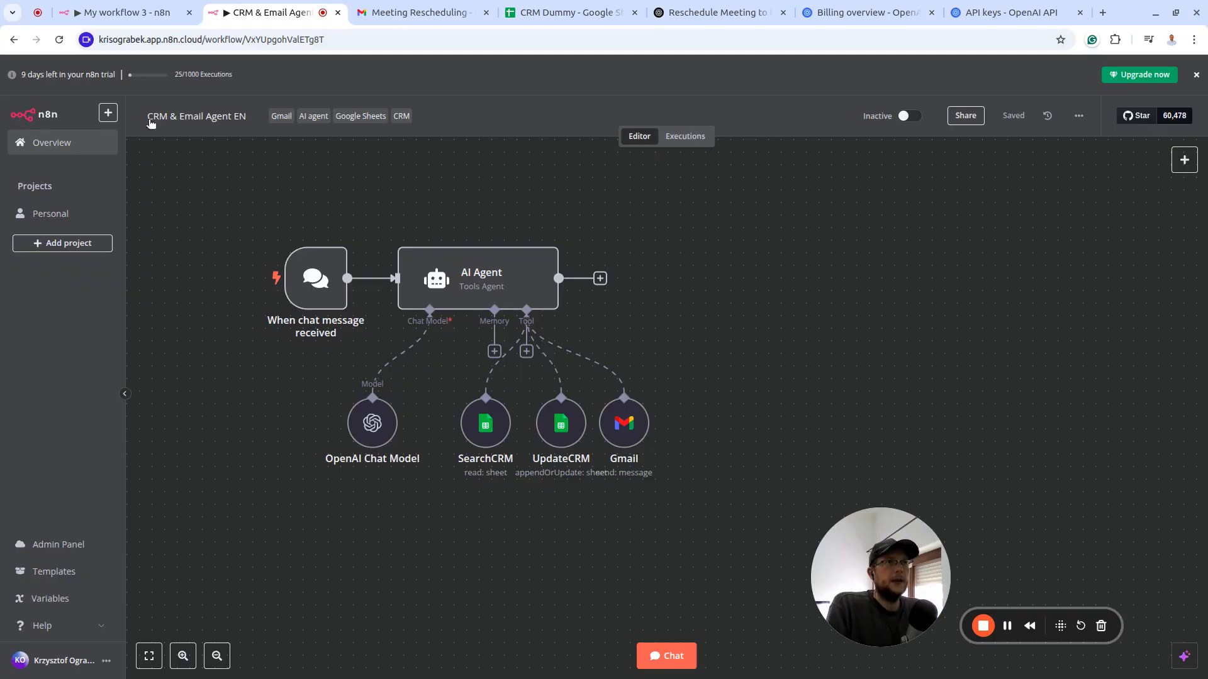
Return to My workflow 3 and attach an OpenAI Chat Model node to the AI Agent's chat model connection
{"action": "left_click", "coordinate": [123, 12]}
{"action": "left_click_drag", "start_coordinate": [663, 331], "coordinate": [684, 351]}
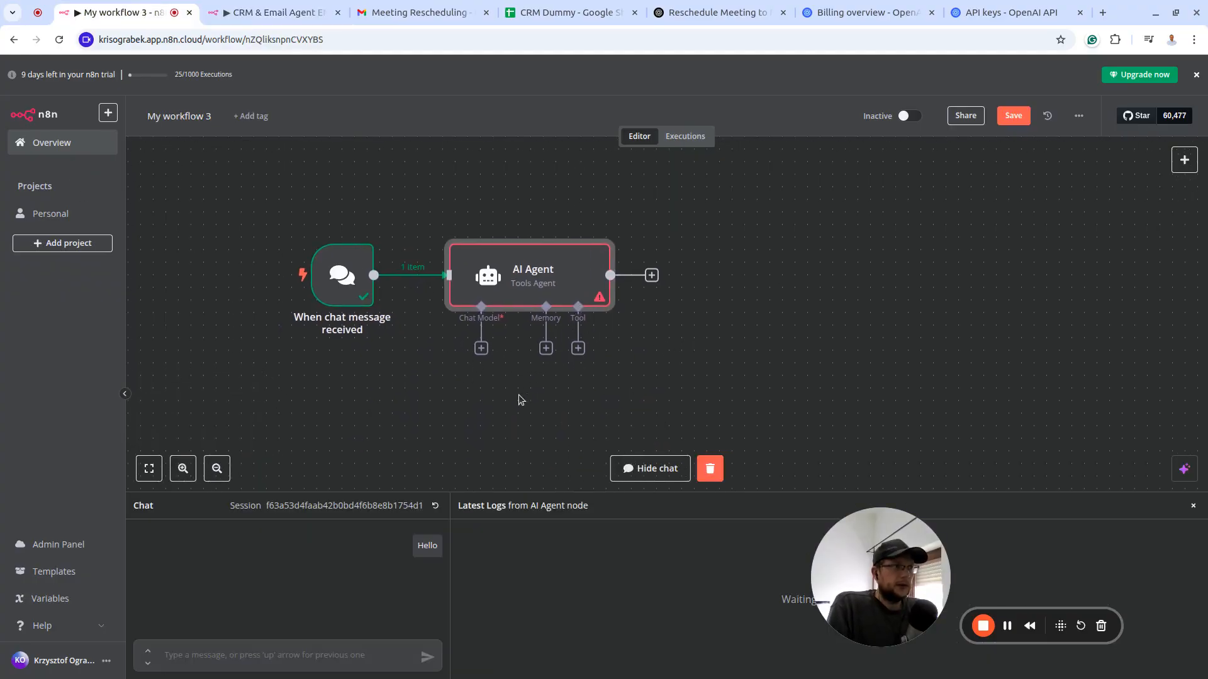
{"action": "left_click", "coordinate": [481, 349]}
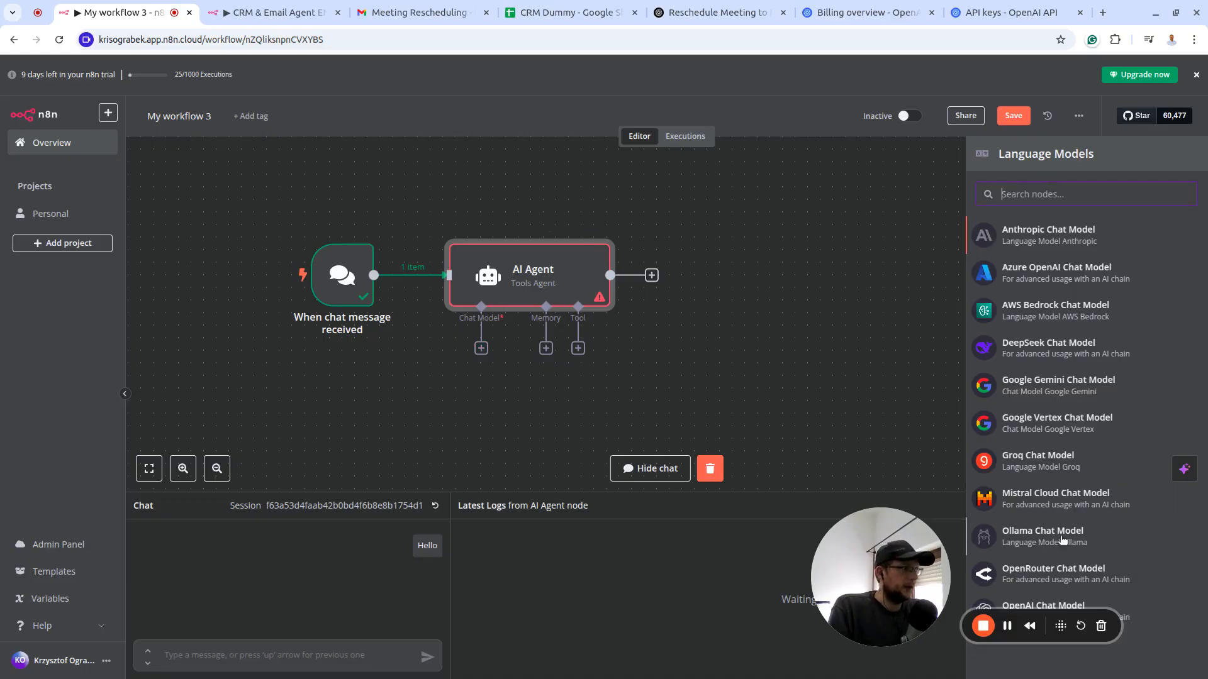
{"action": "left_click_drag", "start_coordinate": [914, 596], "coordinate": [793, 622]}
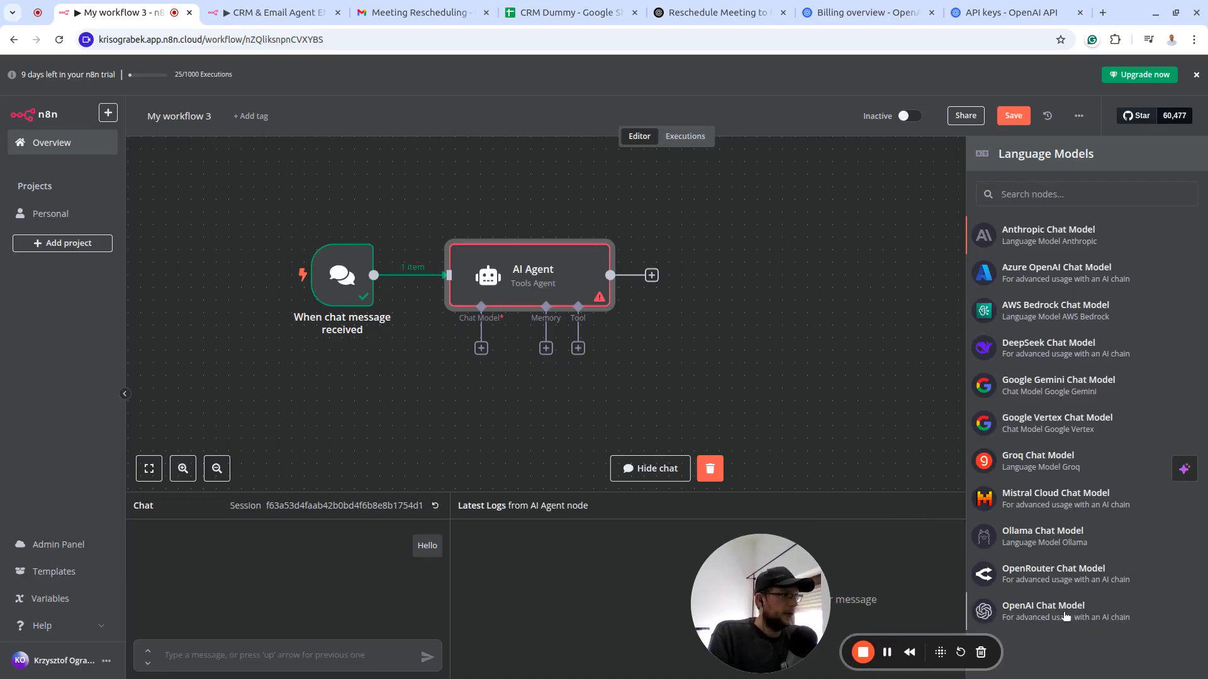
{"action": "left_click", "coordinate": [1047, 612]}
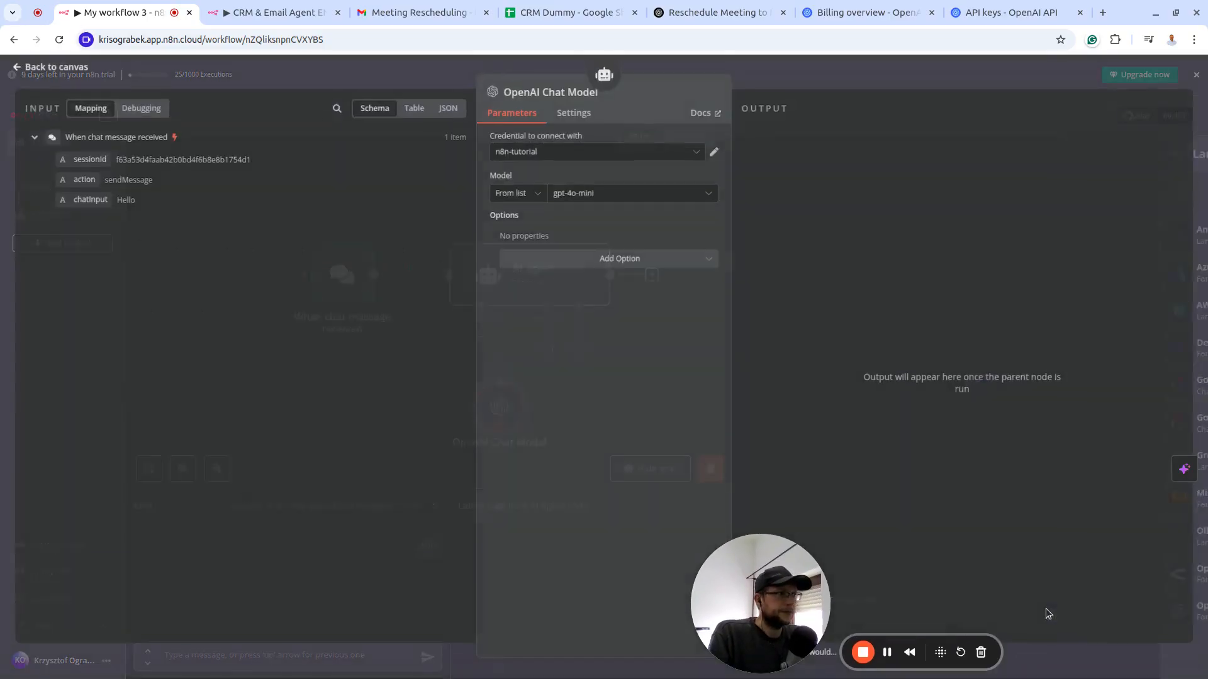
{"action": "key", "text": "Escape"}
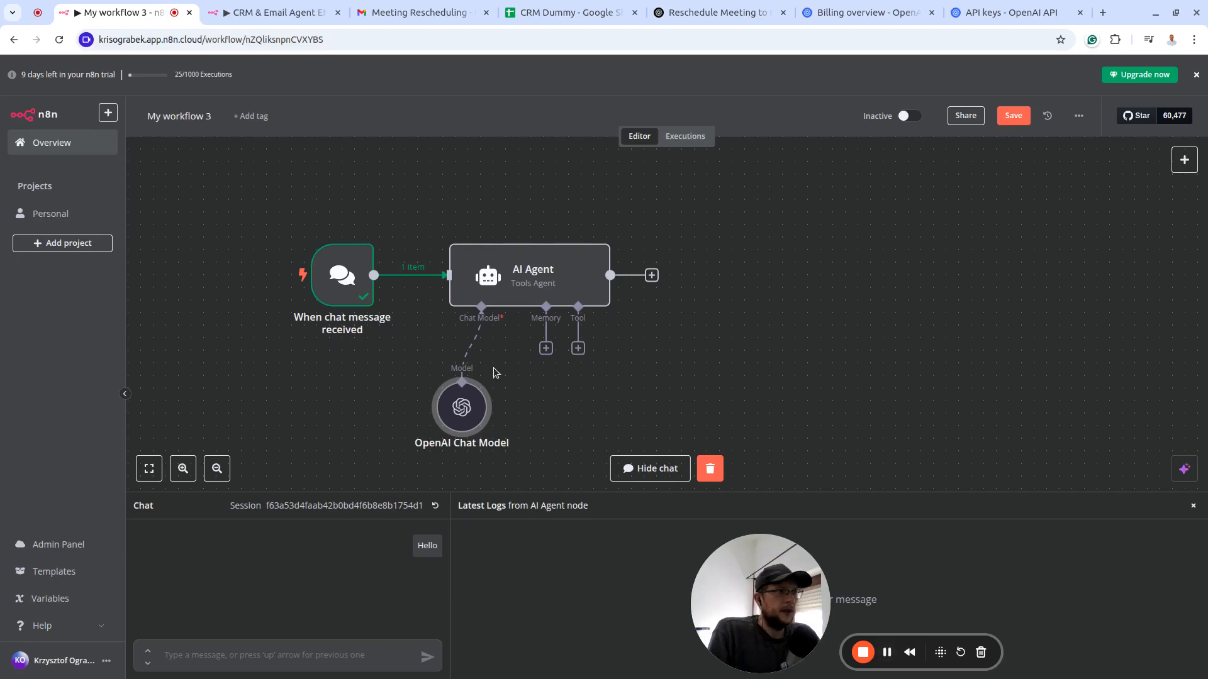
Review the connection details of the N8n Cloud credential used by the OpenAI Chat Model node
{"action": "double_click", "coordinate": [472, 411]}
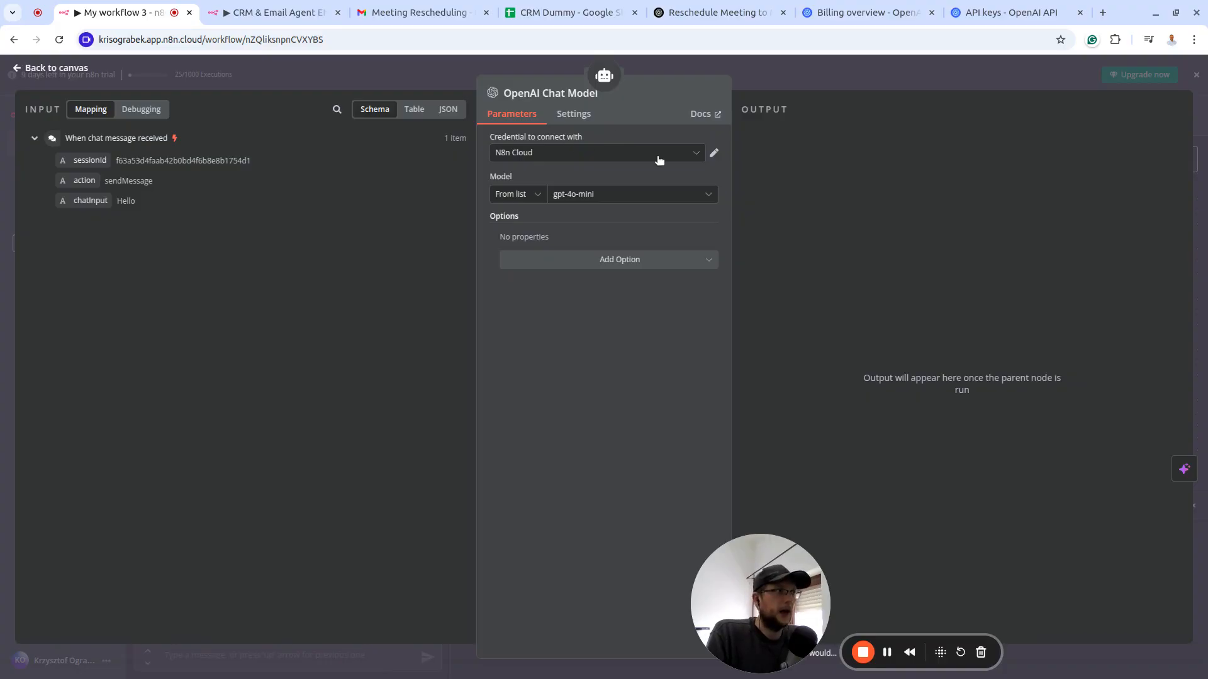
{"action": "left_click", "coordinate": [715, 155]}
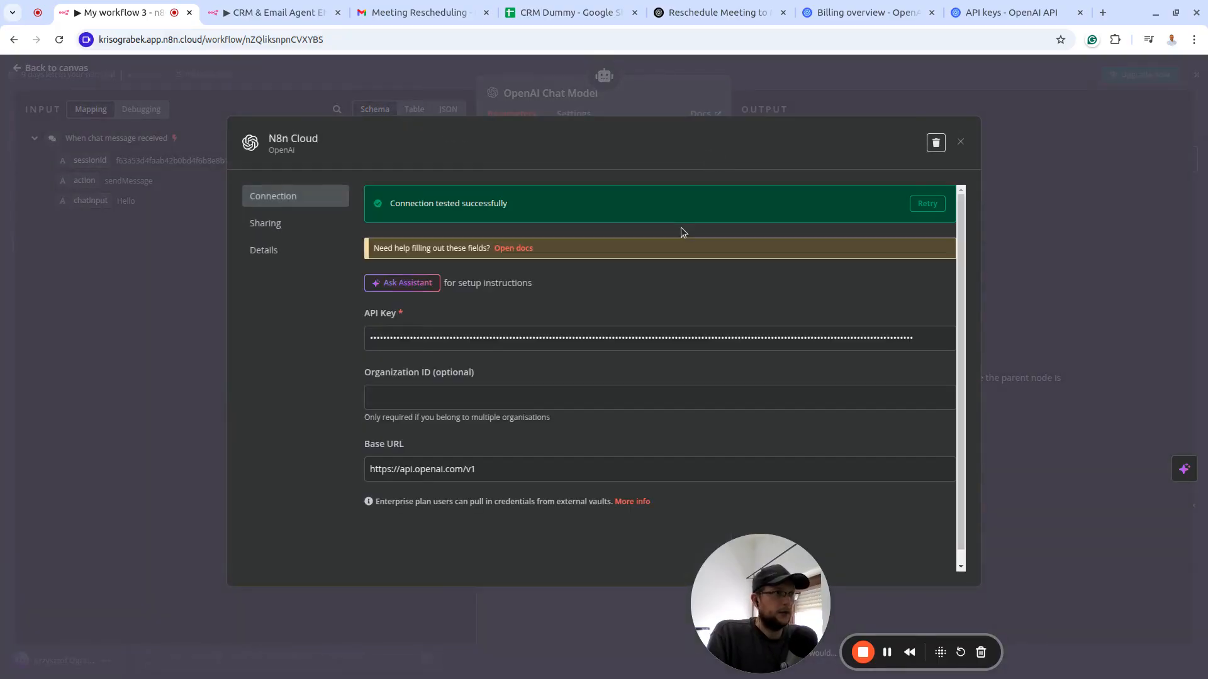
{"action": "left_click", "coordinate": [960, 142]}
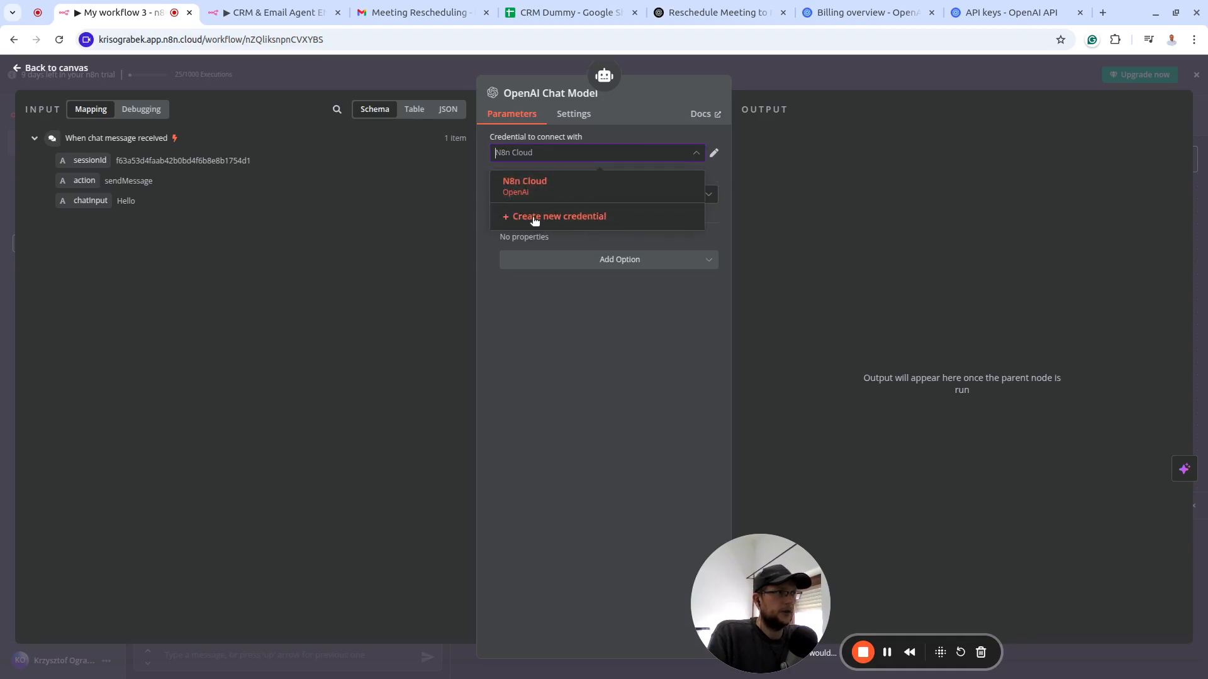
Start a new OpenAI credential for the chat model and switch to the OpenAI platform's API keys page
{"action": "left_click", "coordinate": [551, 218]}
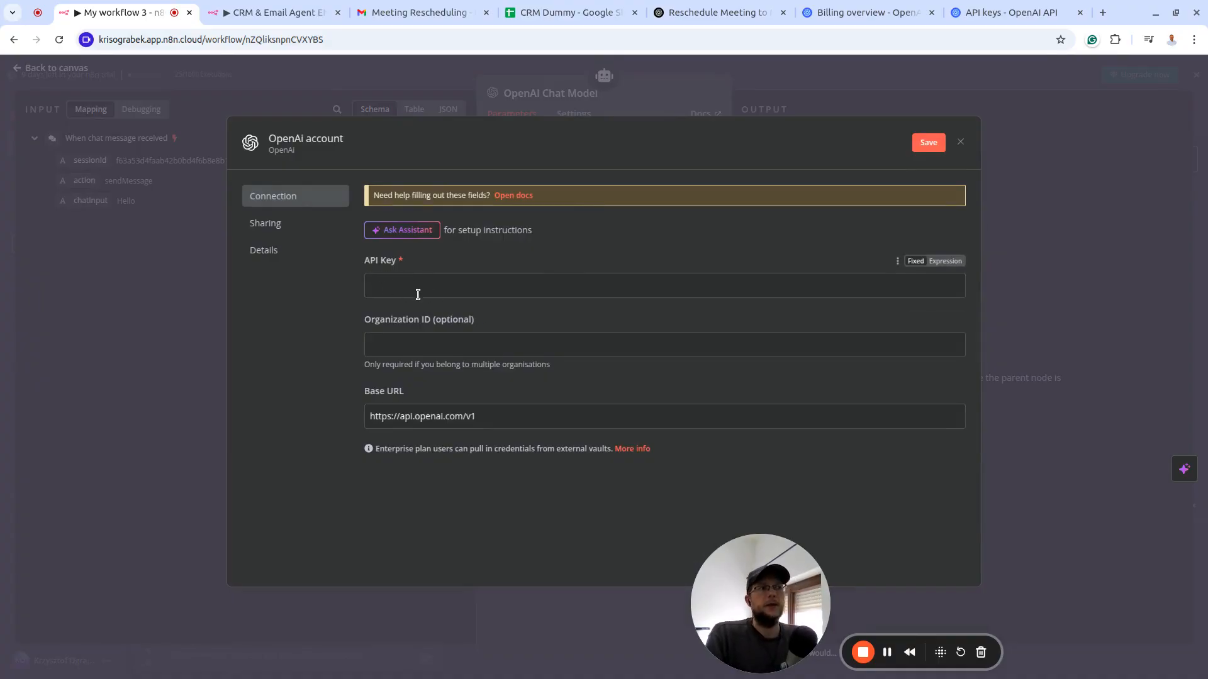
{"action": "left_click", "coordinate": [408, 288]}
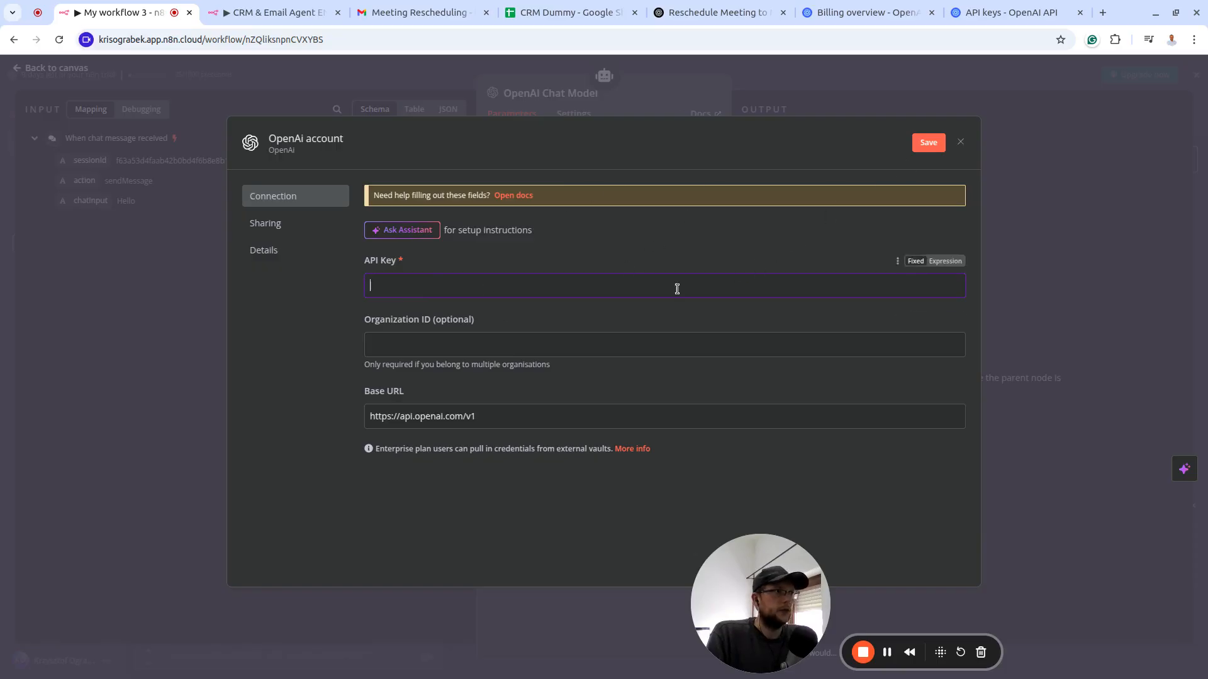
{"action": "left_click", "coordinate": [981, 10]}
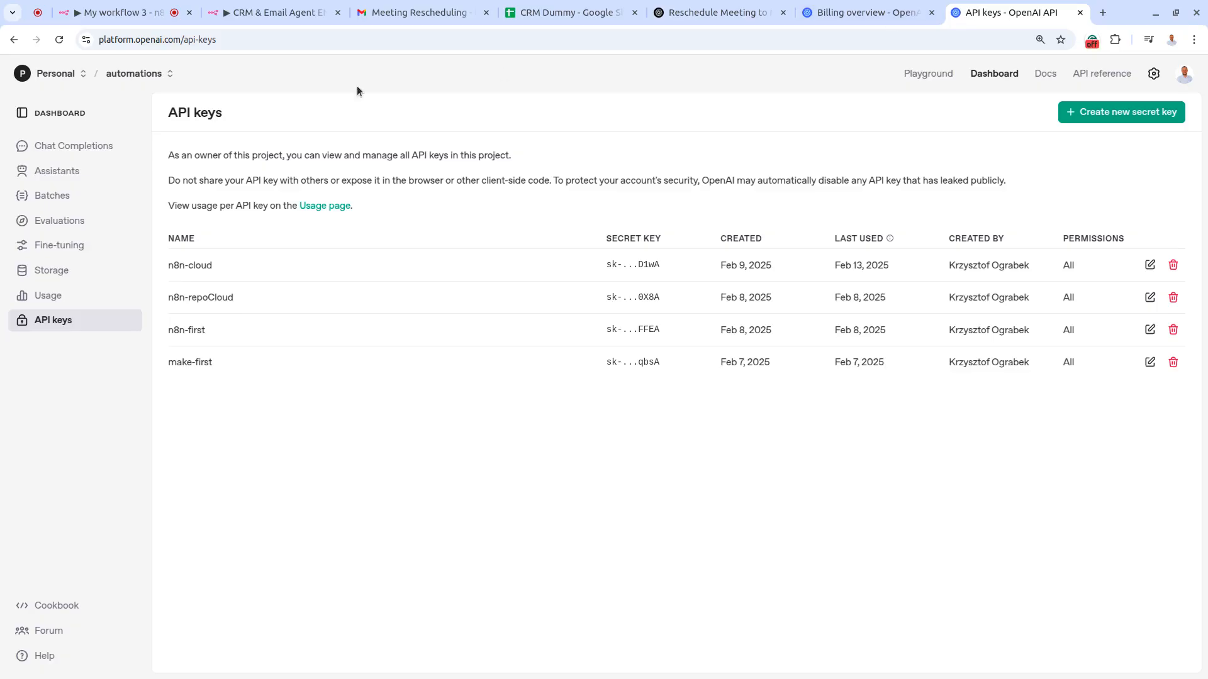
{"action": "left_click", "coordinate": [277, 41]}
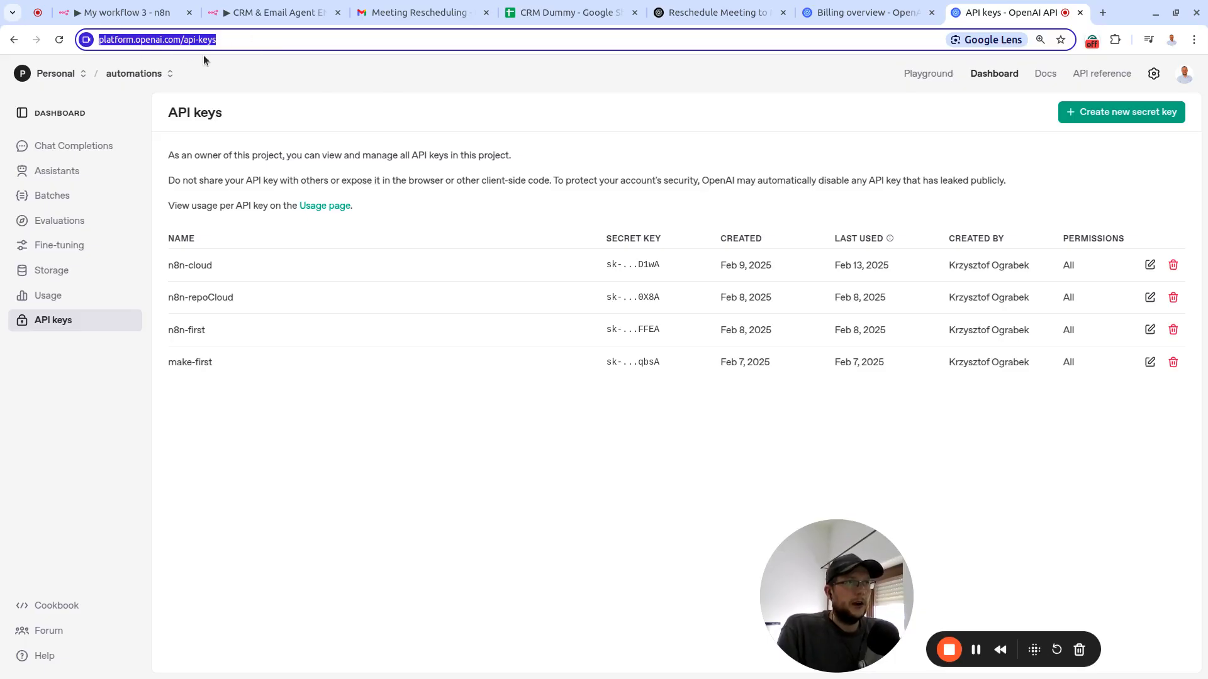
{"action": "left_click_drag", "start_coordinate": [239, 395], "coordinate": [235, 363]}
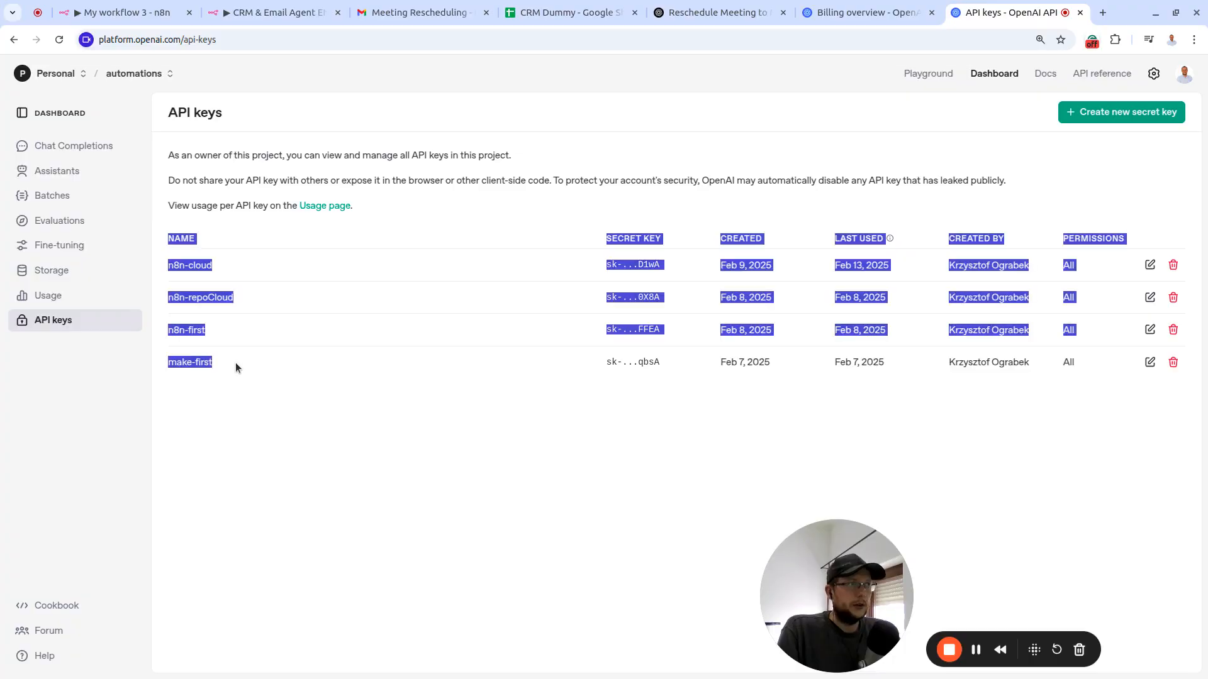
{"action": "left_click", "coordinate": [650, 306]}
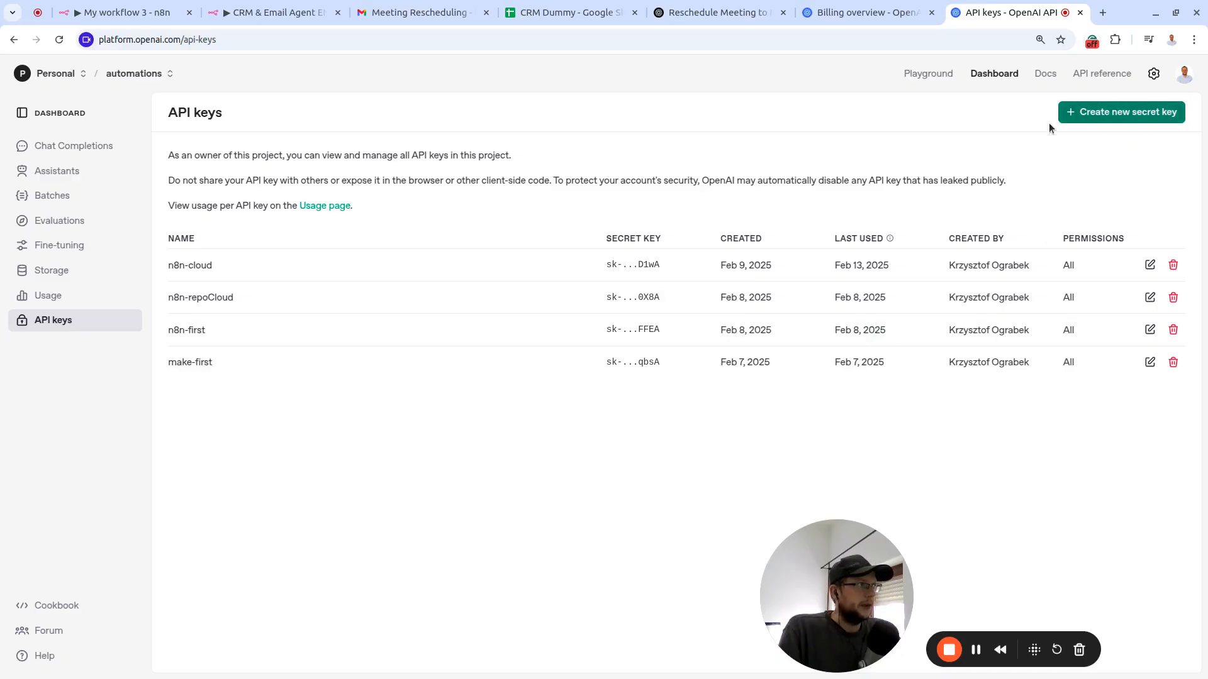
Create a secret key named n8n-tutorial in the automations project with All permissions and copy it
{"action": "left_click", "coordinate": [1130, 115]}
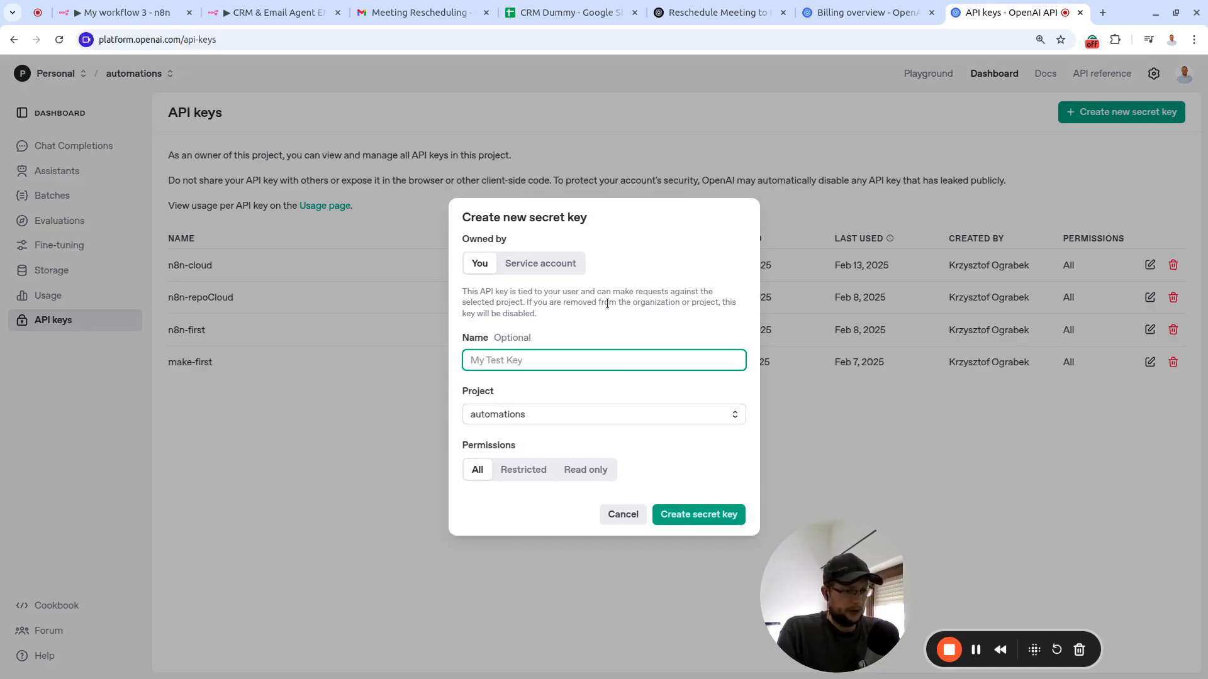
{"action": "type", "text": "n8n-"}
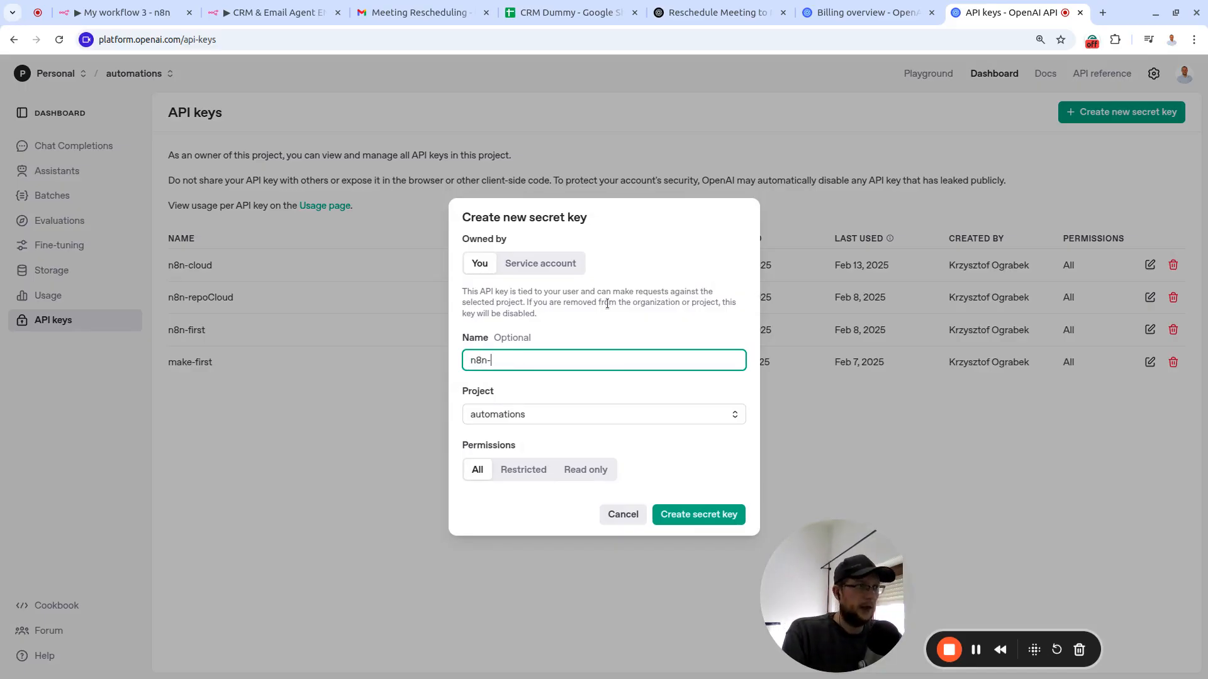
{"action": "type", "text": "tutori"}
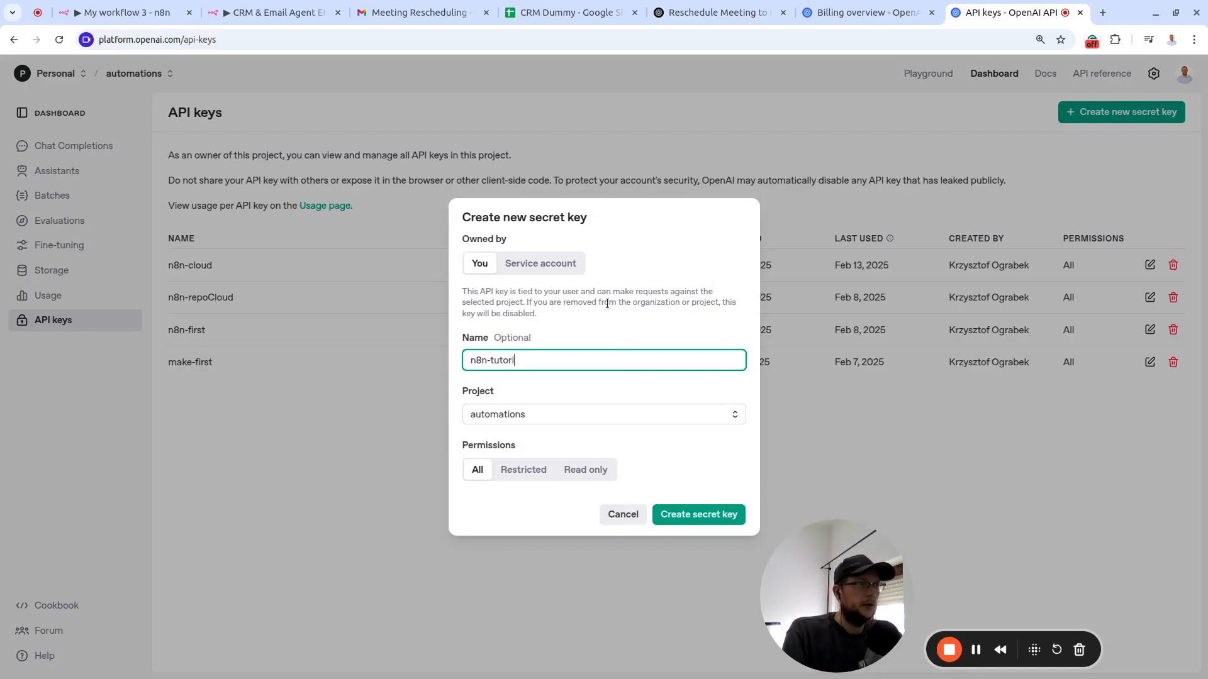
{"action": "type", "text": "al"}
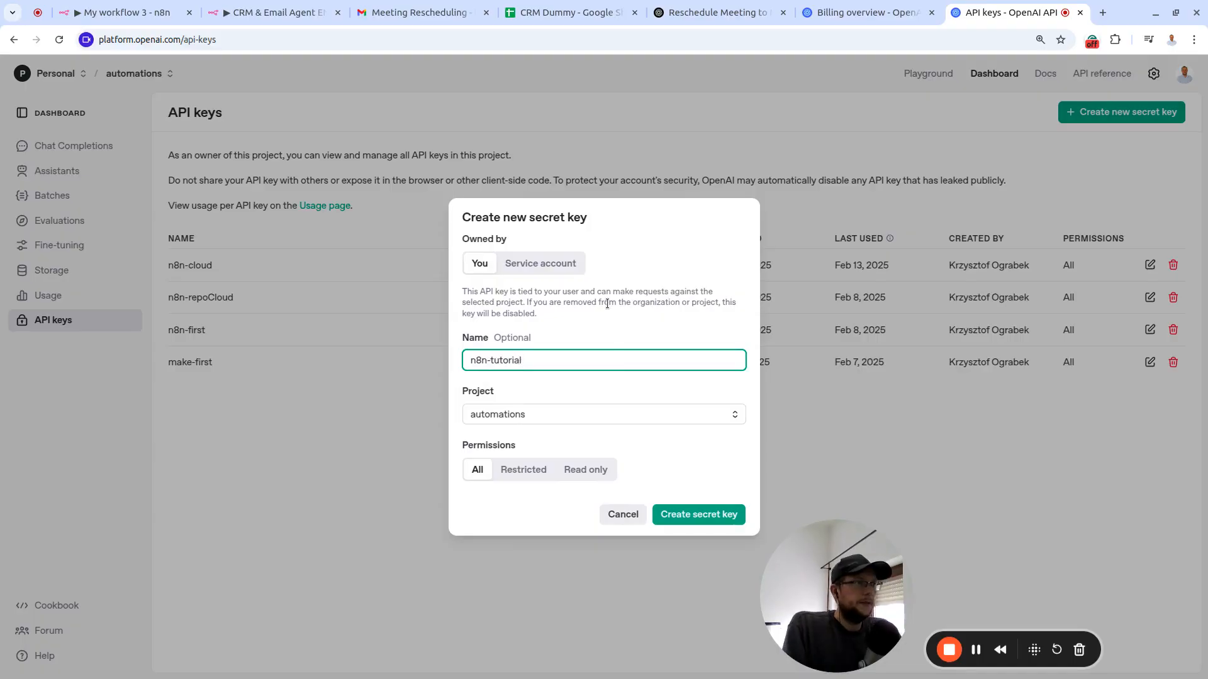
{"action": "left_click", "coordinate": [740, 519]}
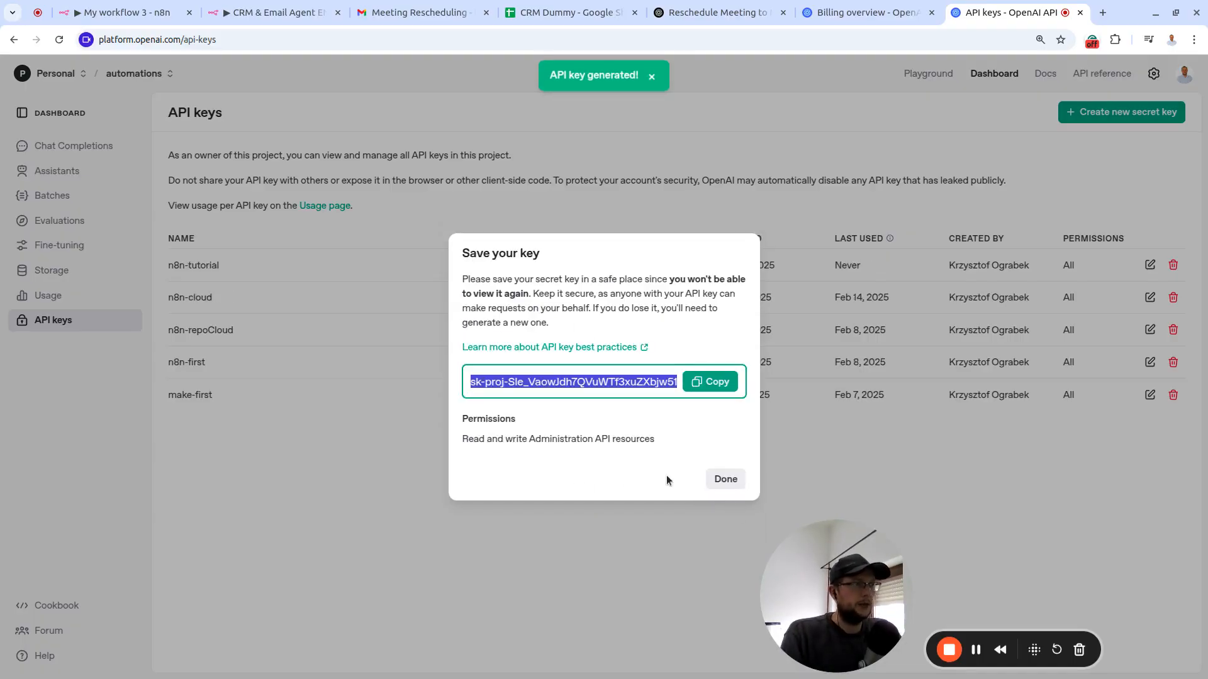
{"action": "left_click", "coordinate": [713, 389]}
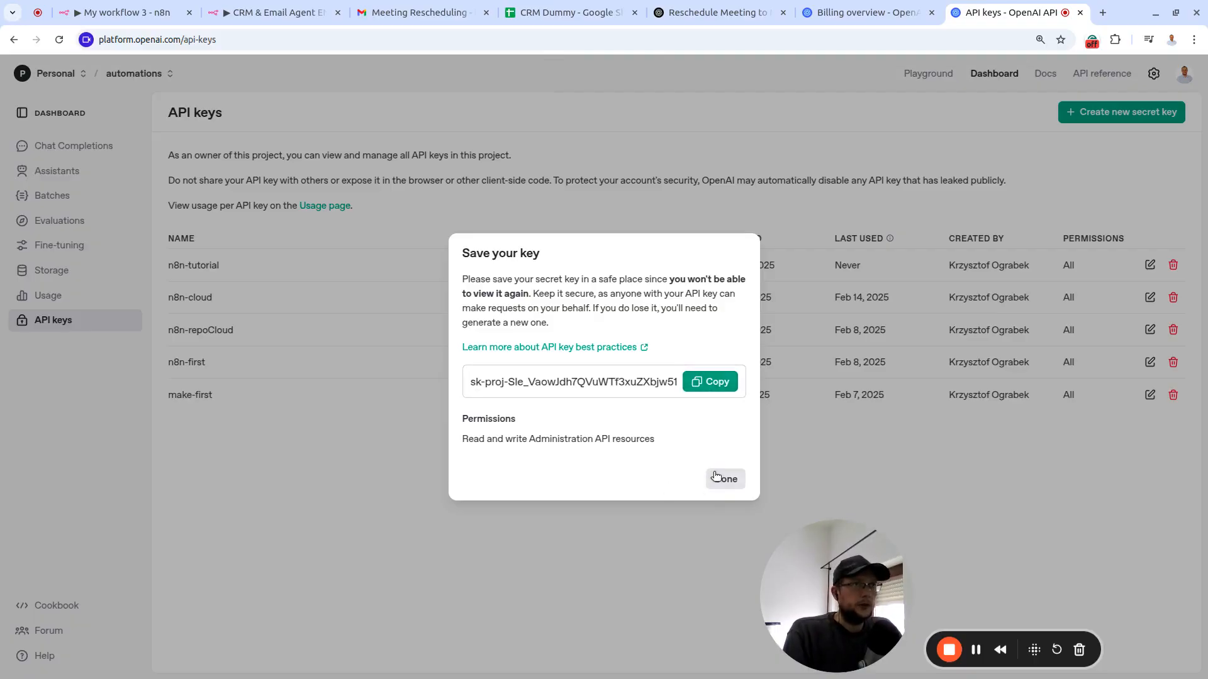
Paste the copied API key into the API Key field of the n8n credential and dismiss the saved-key dialog on the OpenAI platform
{"action": "left_click", "coordinate": [123, 12]}
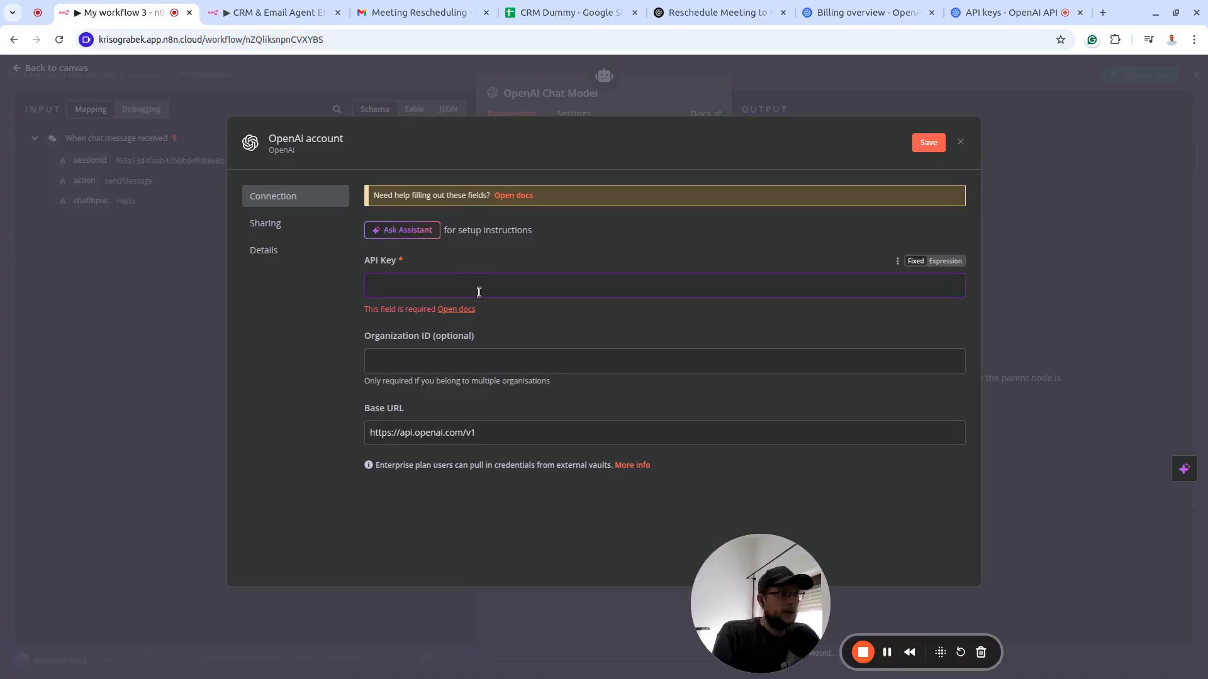
{"action": "key", "text": "ctrl+v"}
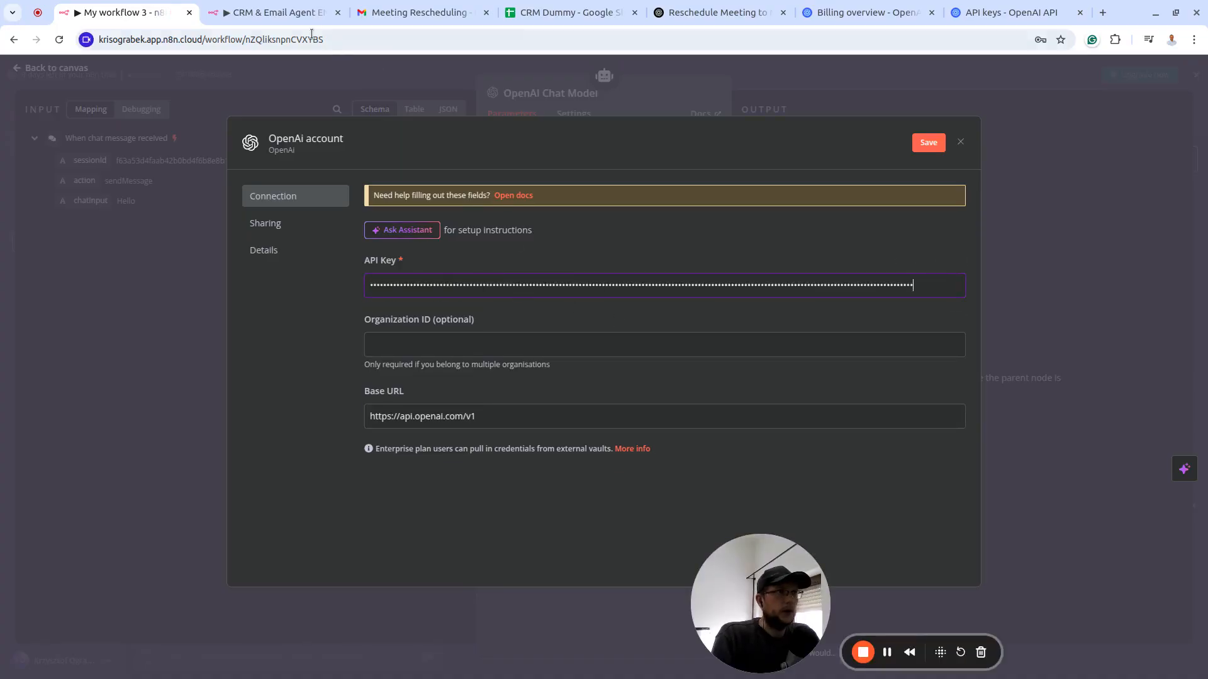
{"action": "left_click", "coordinate": [1009, 12]}
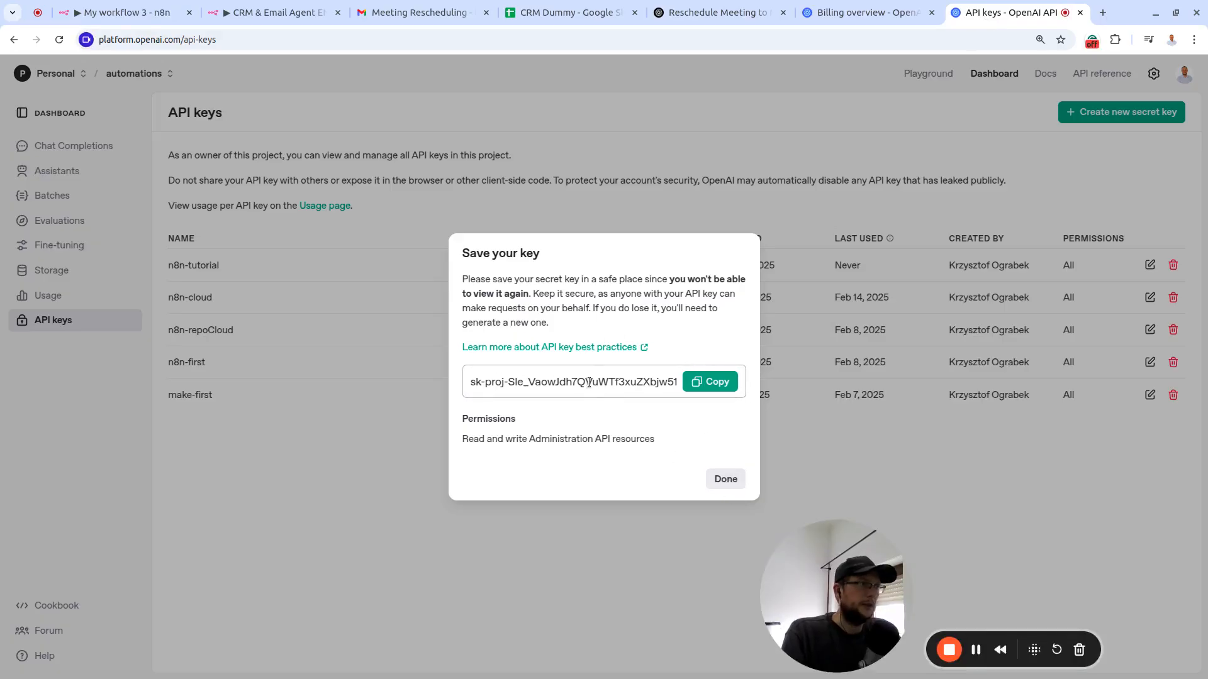
{"action": "left_click", "coordinate": [727, 480]}
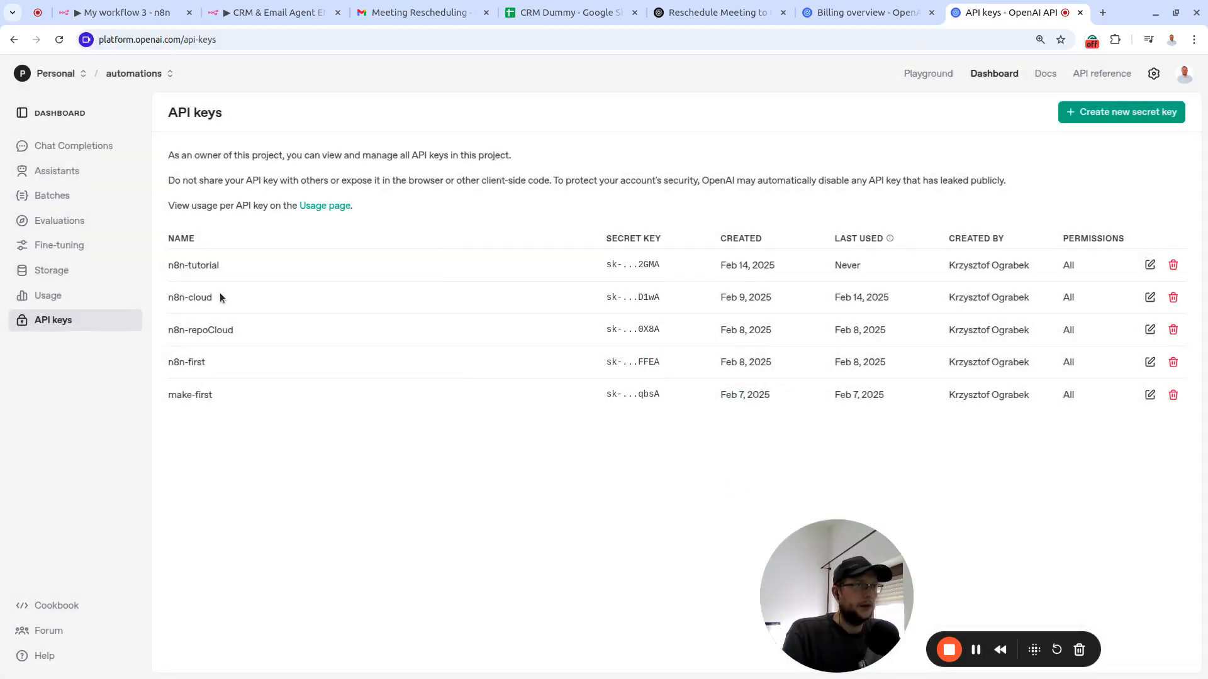
{"action": "left_click_drag", "start_coordinate": [684, 270], "coordinate": [594, 263]}
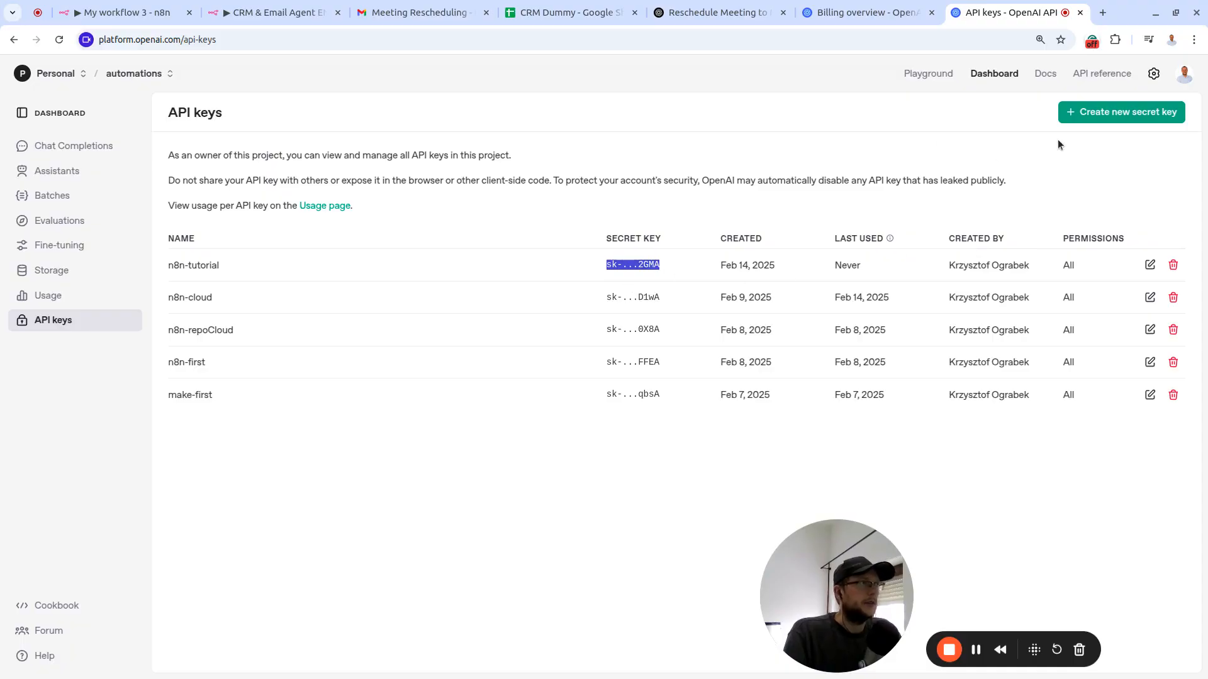
Save the new OpenAI credential in n8n, leaving the optional Organization ID empty
{"action": "left_click", "coordinate": [126, 12]}
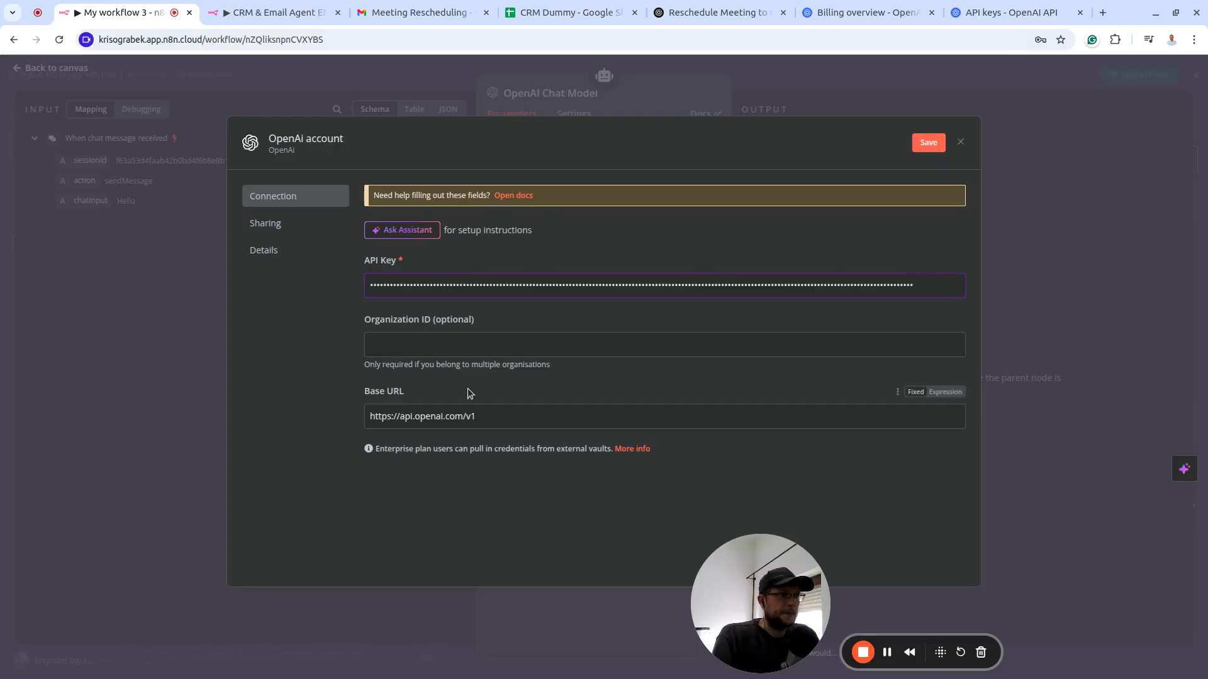
{"action": "left_click", "coordinate": [553, 345]}
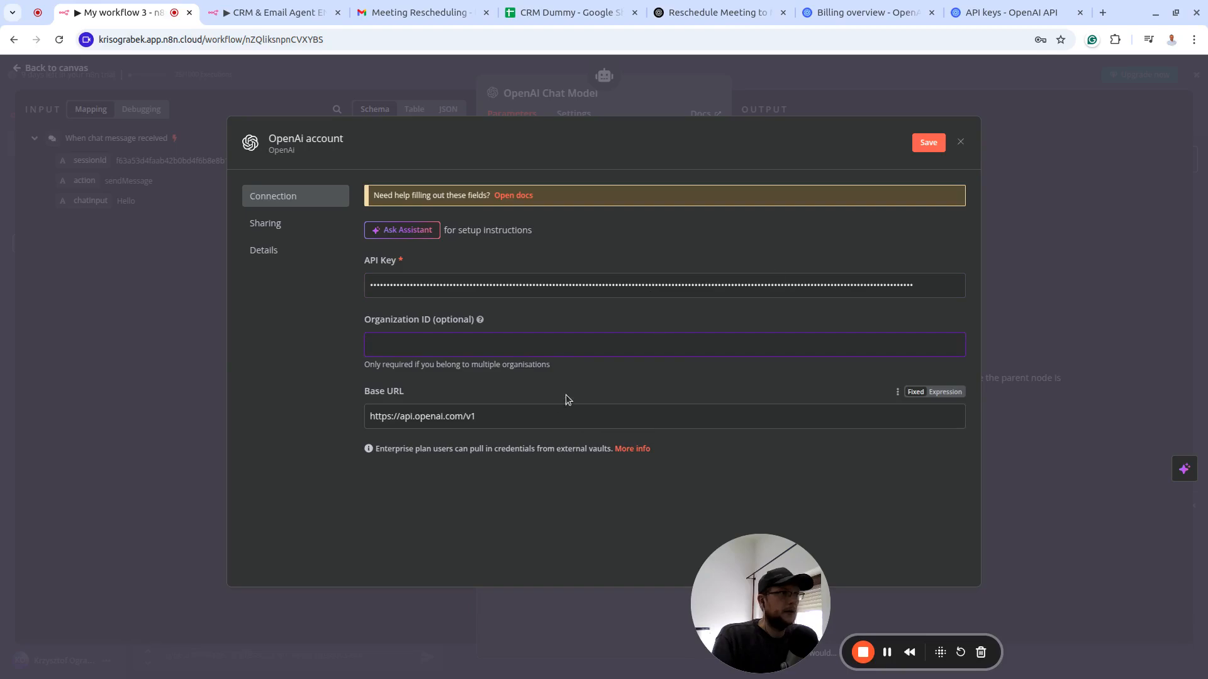
{"action": "left_click", "coordinate": [929, 145]}
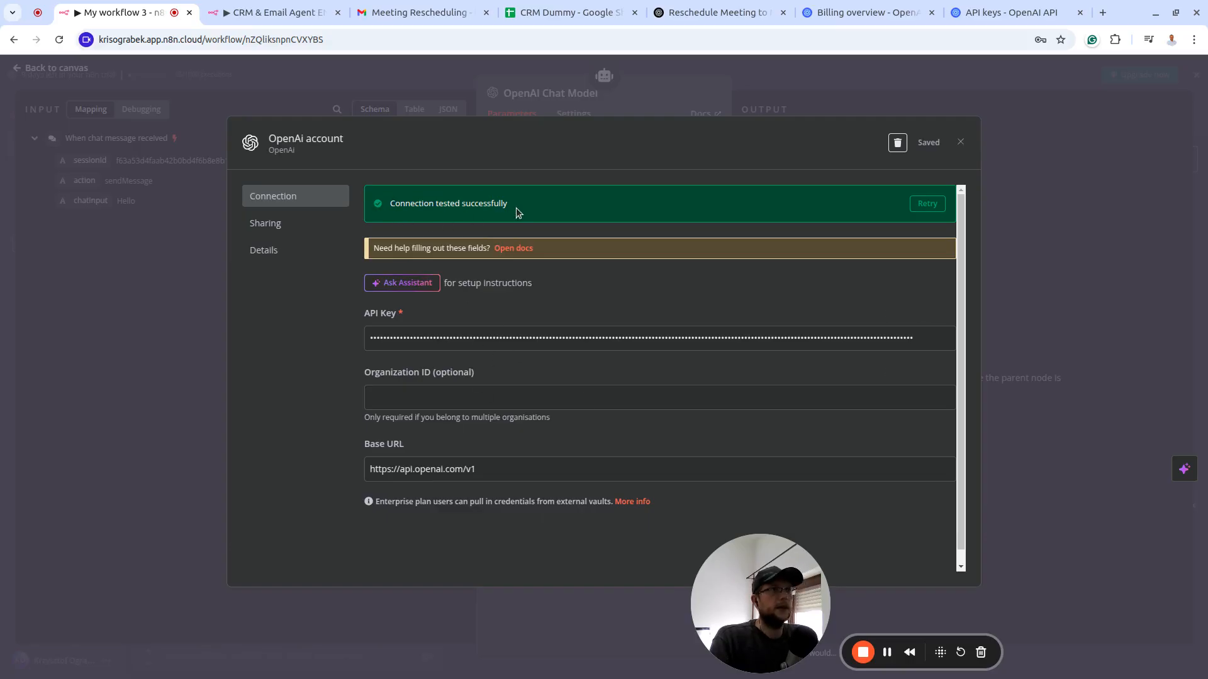
Check the pay-as-you-go credit balance on the OpenAI platform's billing overview page
{"action": "left_click", "coordinate": [1009, 13]}
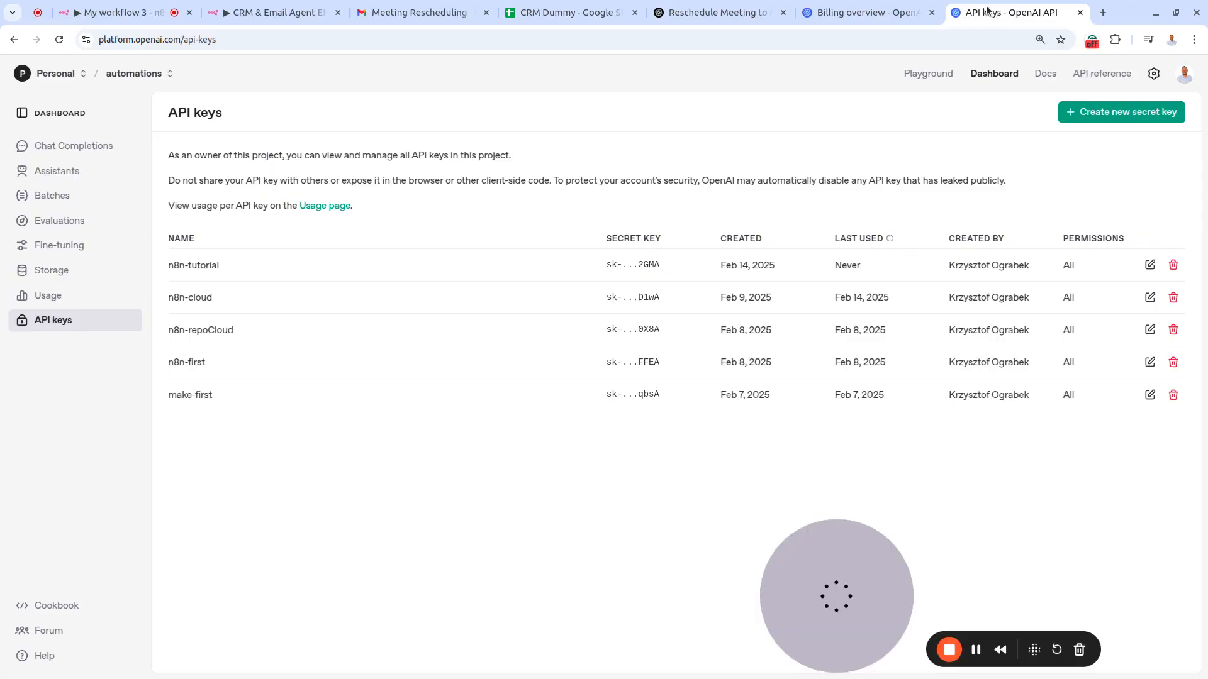
{"action": "left_click", "coordinate": [876, 17]}
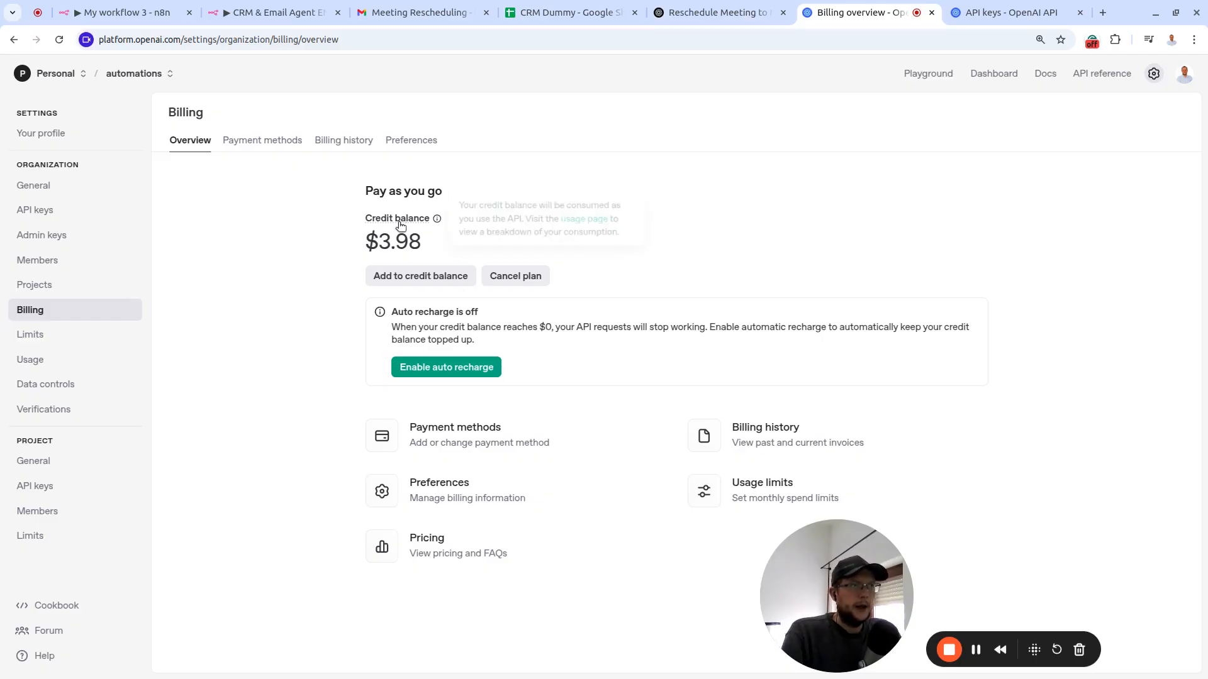
{"action": "left_click_drag", "start_coordinate": [448, 243], "coordinate": [355, 242]}
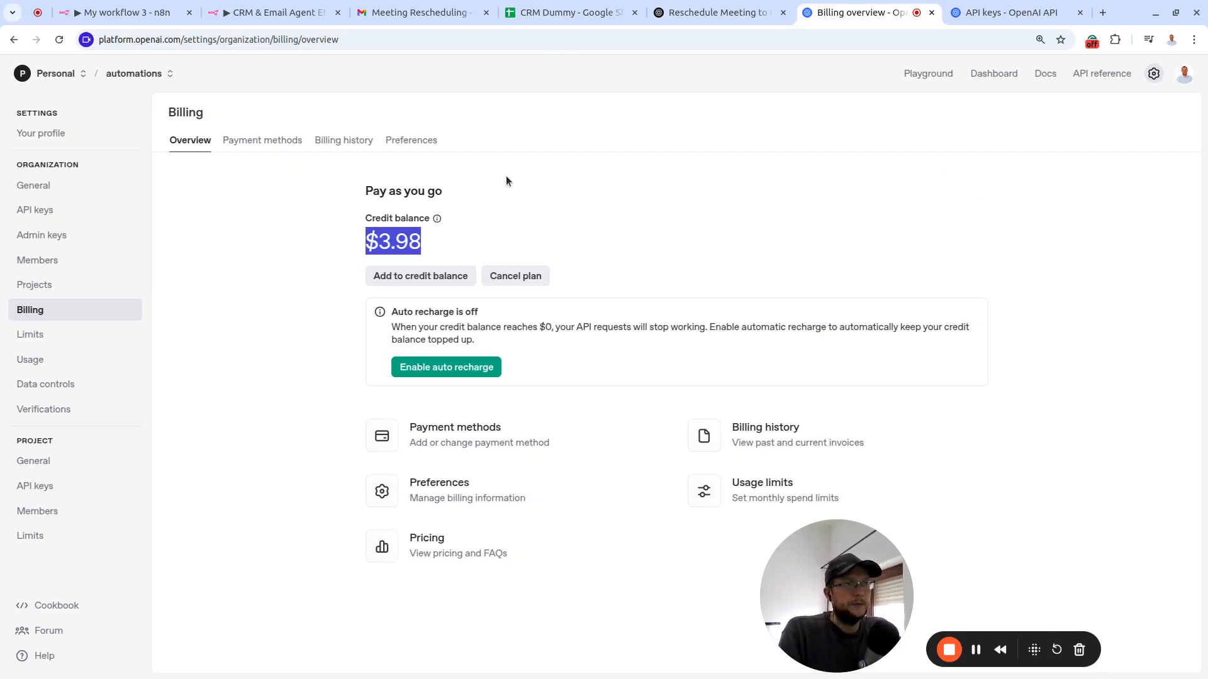
Return to My workflow 3 and close the credential and OpenAI Chat Model settings to get back to the canvas
{"action": "left_click", "coordinate": [123, 13]}
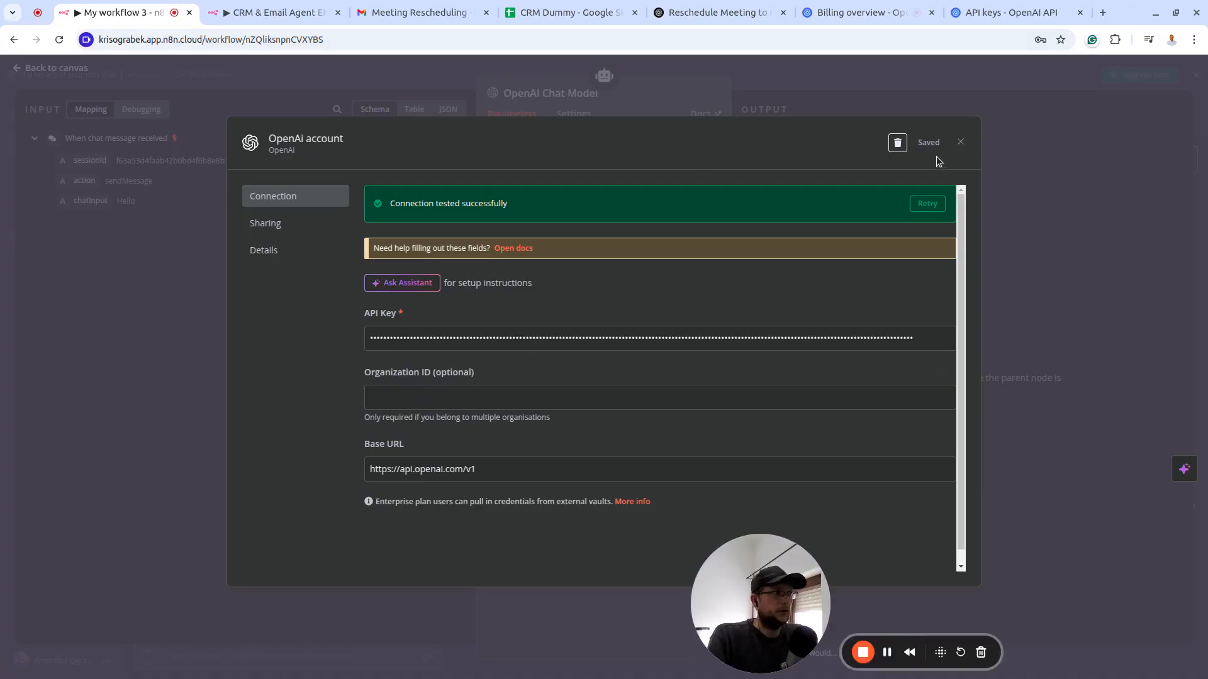
{"action": "left_click", "coordinate": [960, 142]}
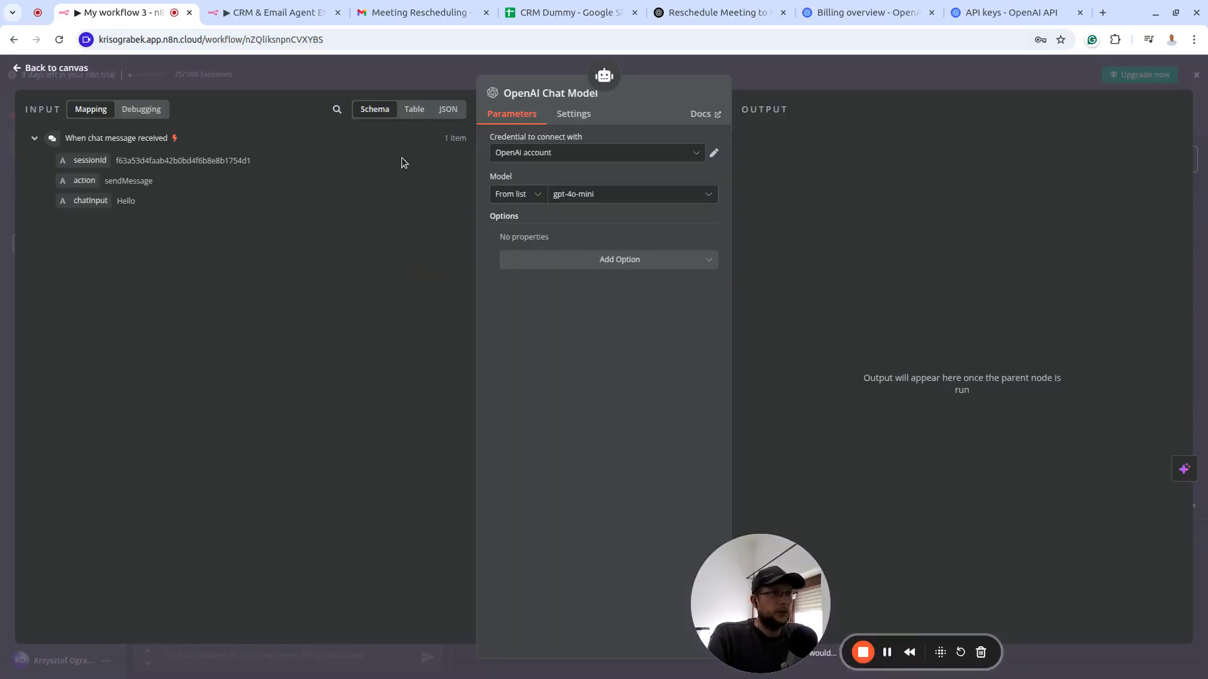
{"action": "left_click", "coordinate": [57, 68]}
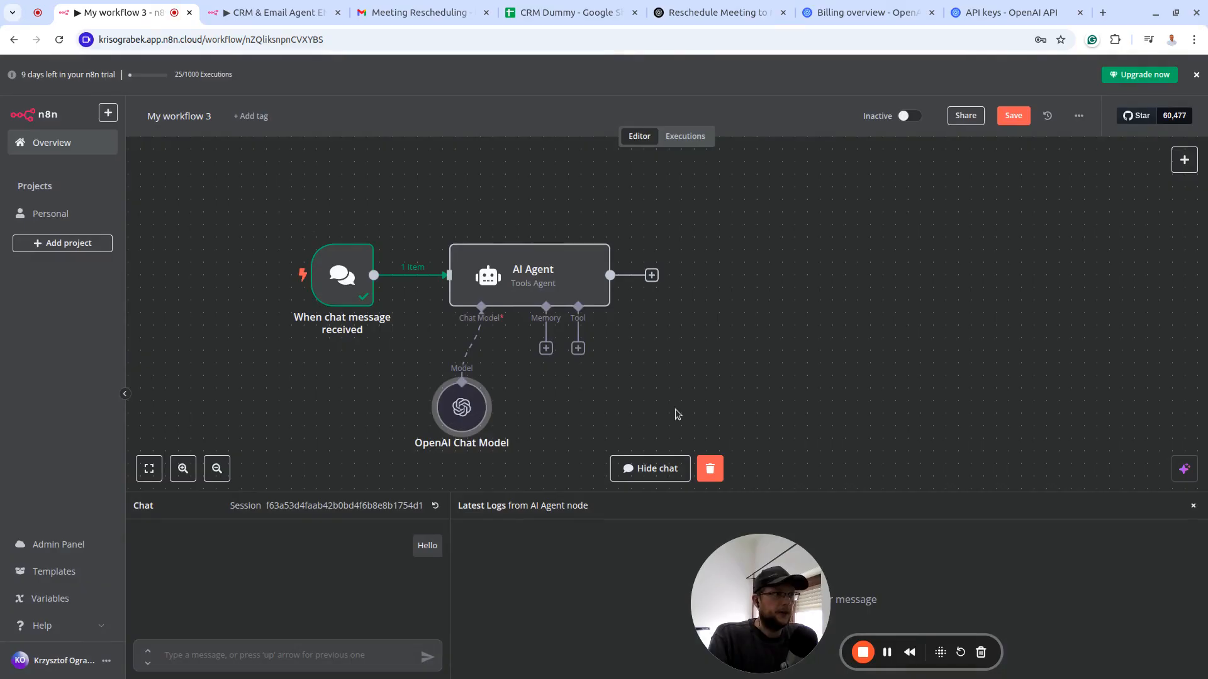
{"action": "left_click_drag", "start_coordinate": [640, 398], "coordinate": [609, 336]}
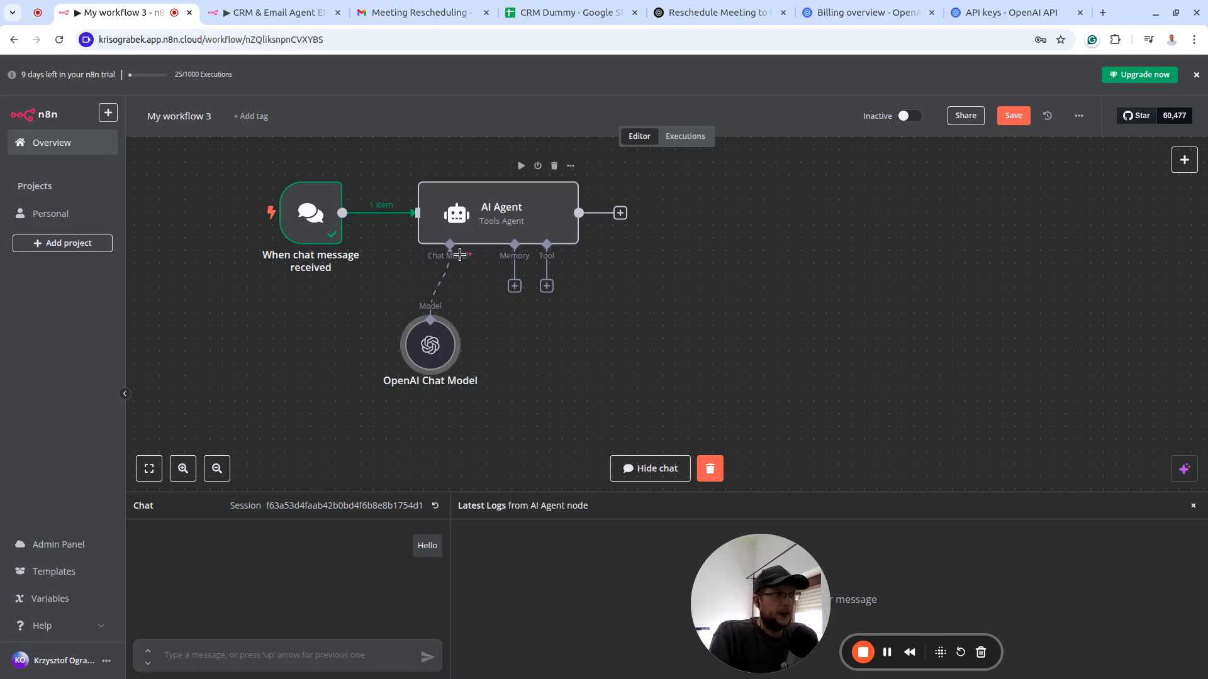
Test the agent by sending the chat message "What's the capital of Poland?" and check its reply
{"action": "scroll", "coordinate": [471, 259], "scroll_direction": "up", "scroll_amount": 5}
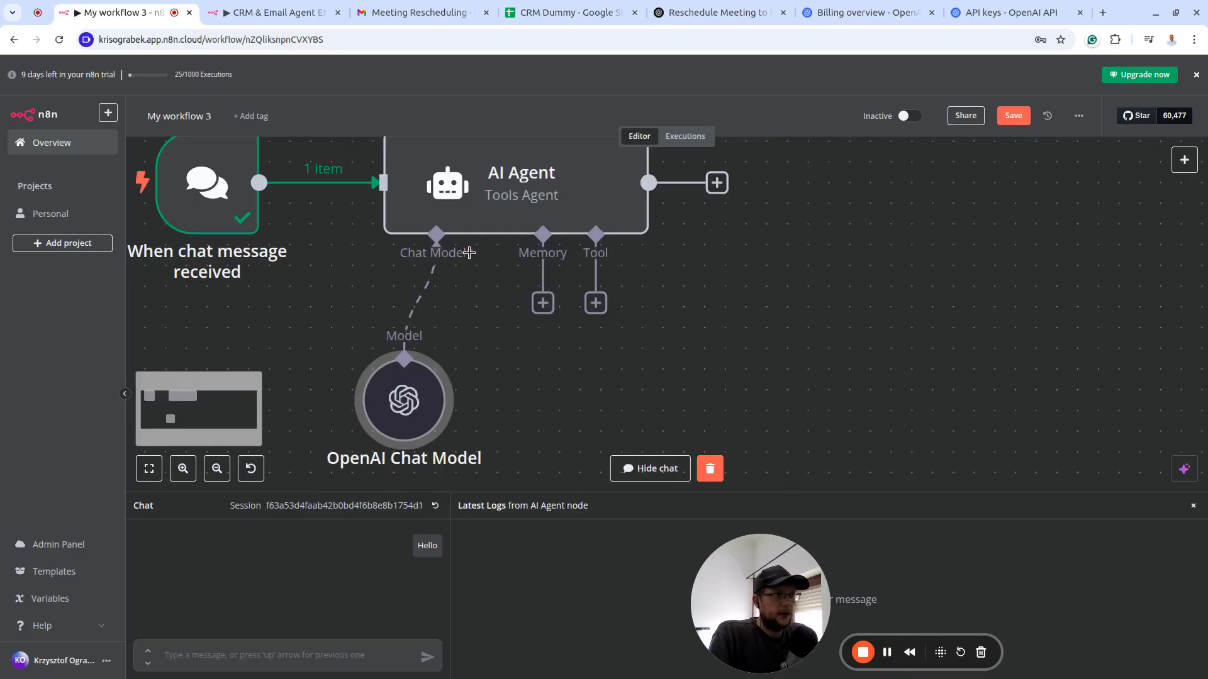
{"action": "scroll", "coordinate": [481, 267], "scroll_direction": "down", "scroll_amount": 5}
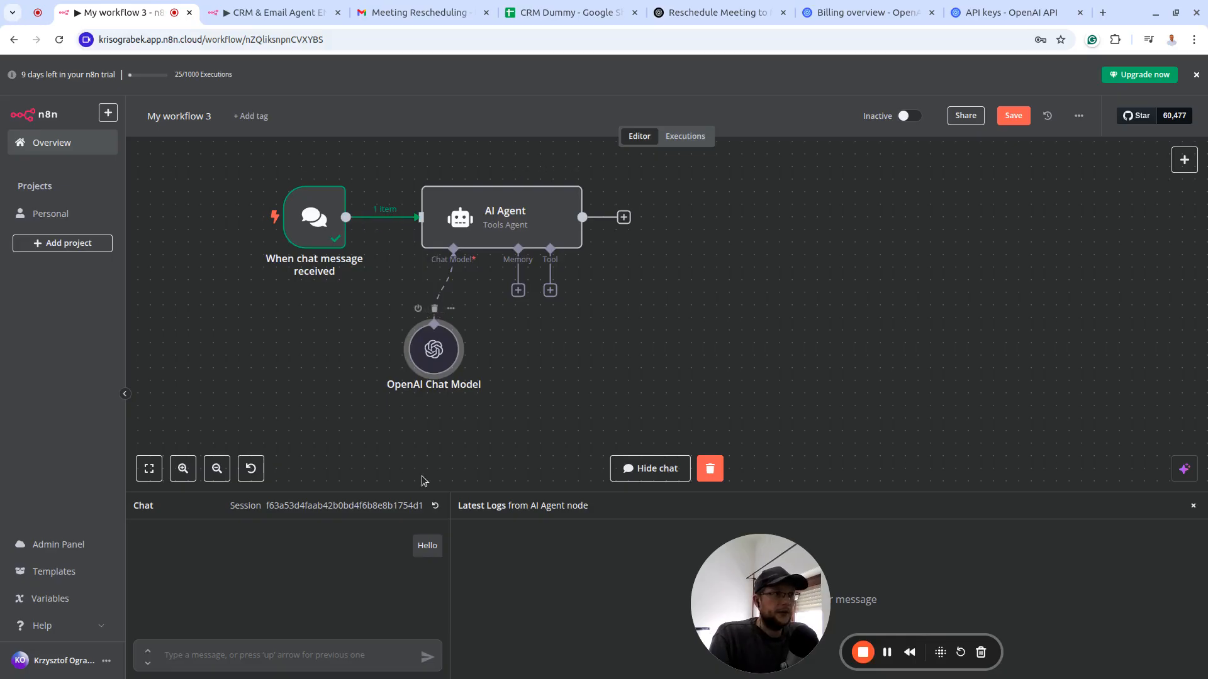
{"action": "left_click", "coordinate": [277, 656]}
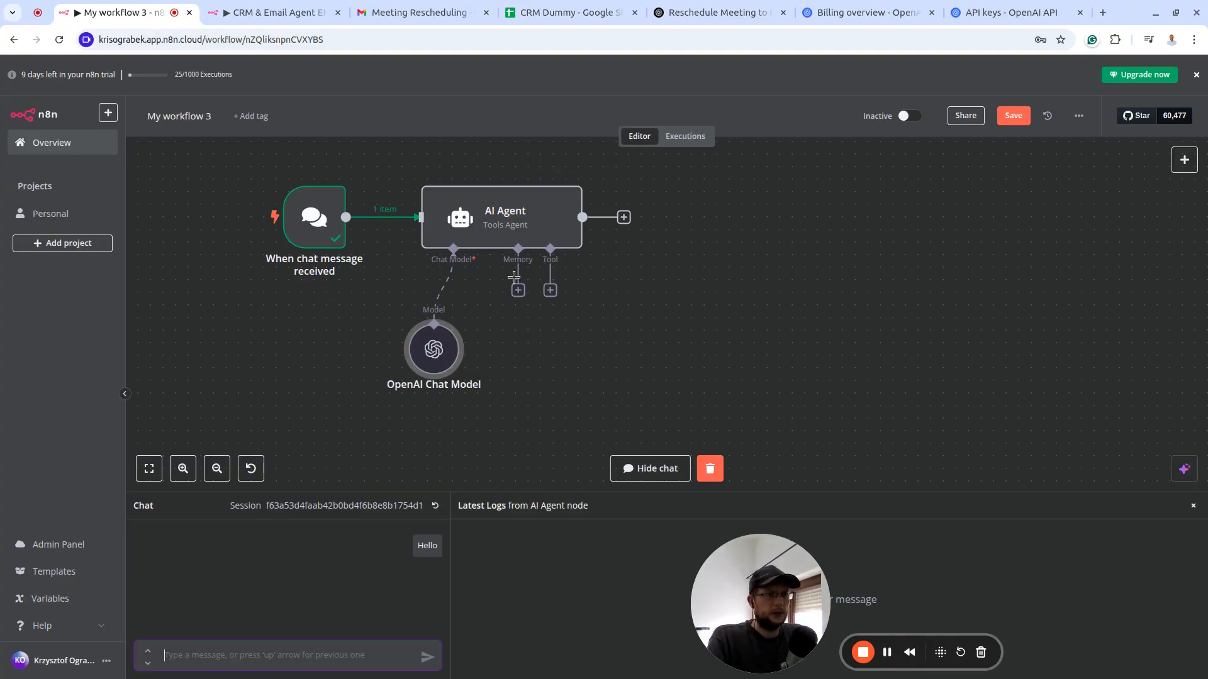
{"action": "type", "text": "What's the capi"}
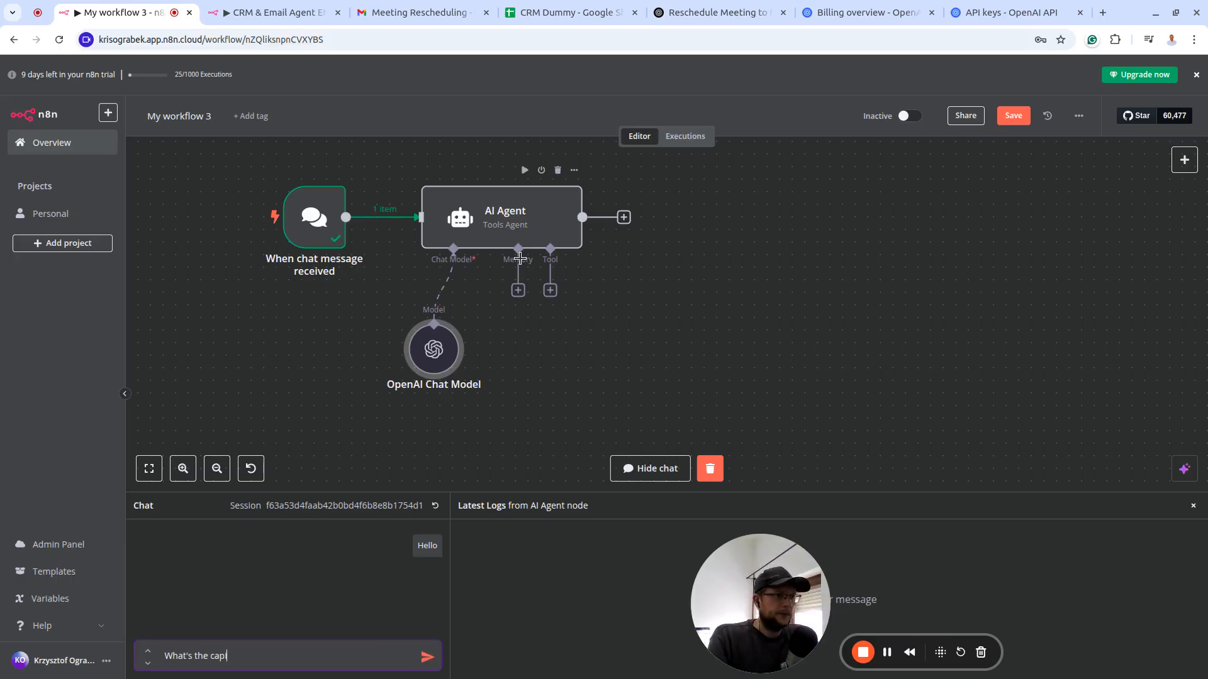
{"action": "type", "text": "tal of Poland"}
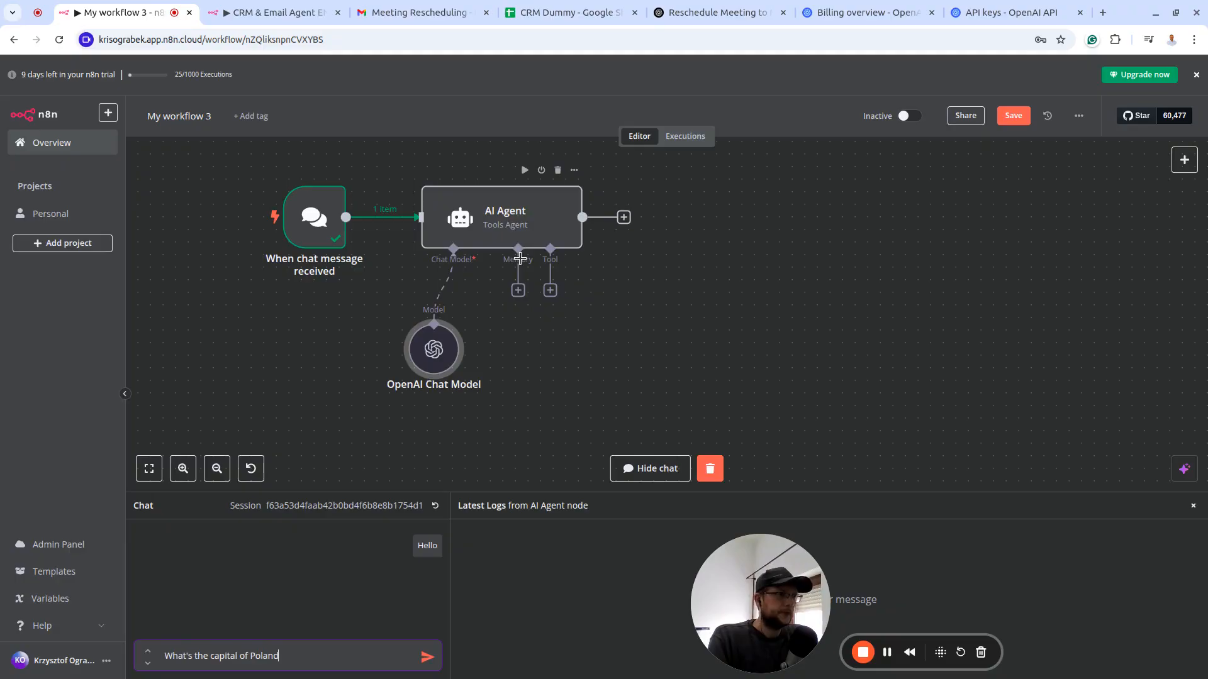
{"action": "type", "text": "?"}
{"action": "key", "text": "Return"}
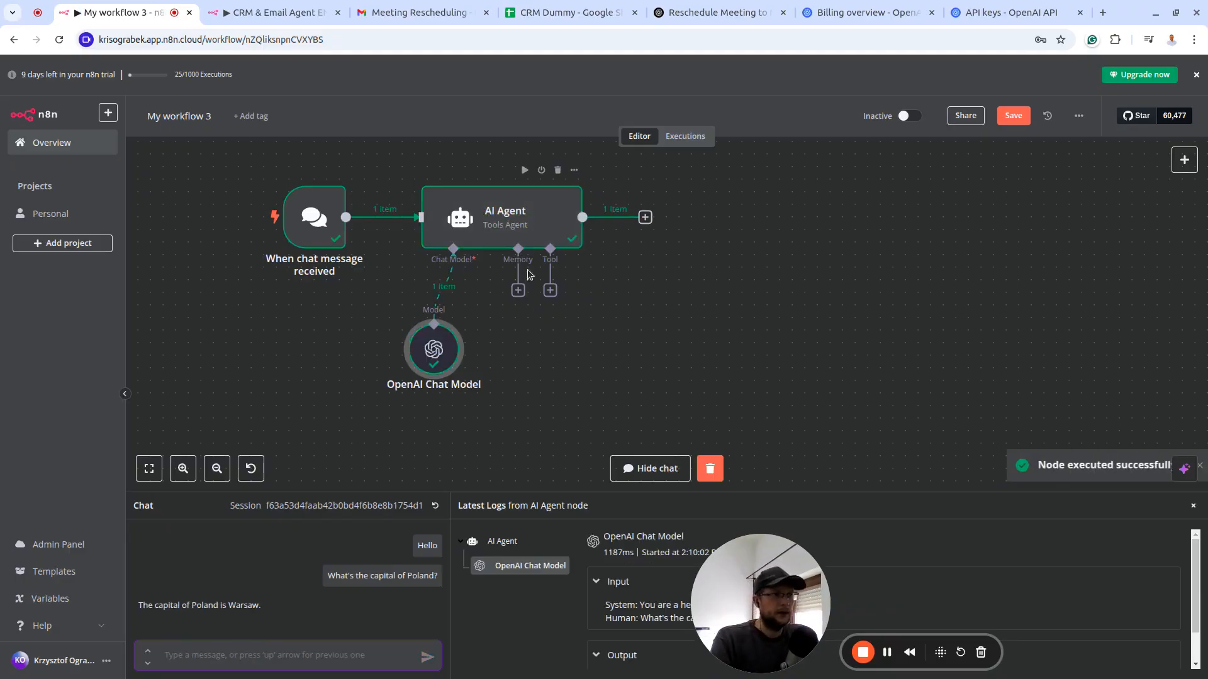
{"action": "left_click_drag", "start_coordinate": [272, 615], "coordinate": [135, 586]}
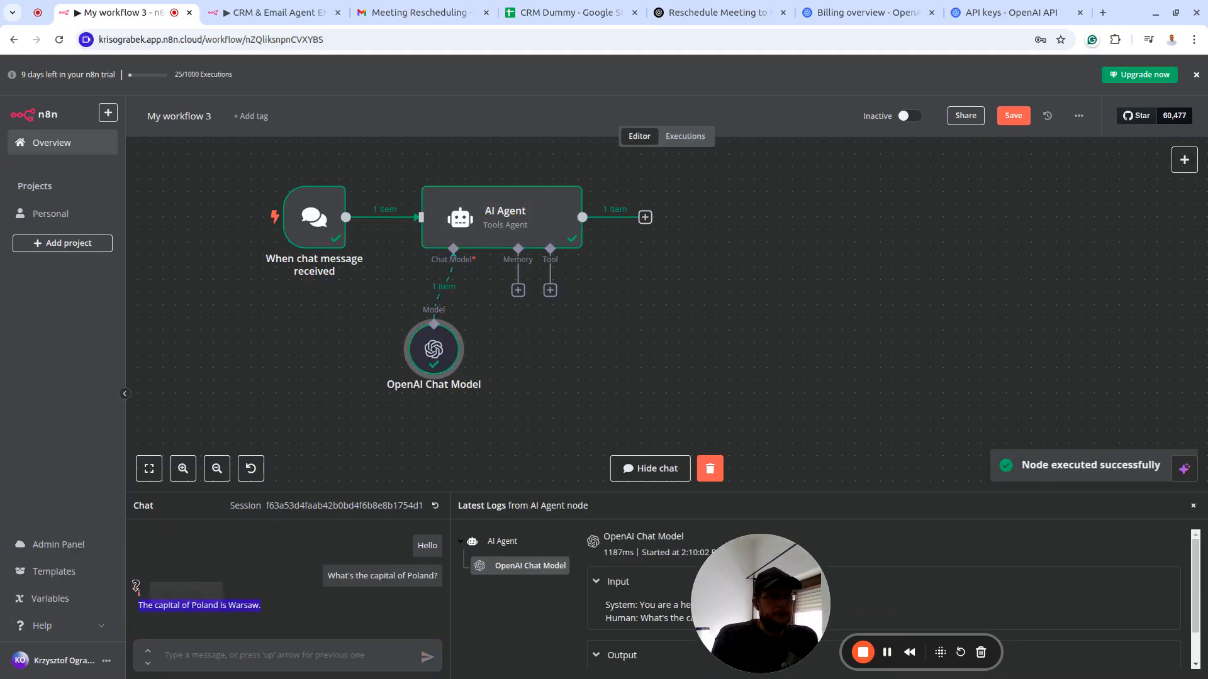
{"action": "left_click", "coordinate": [607, 365]}
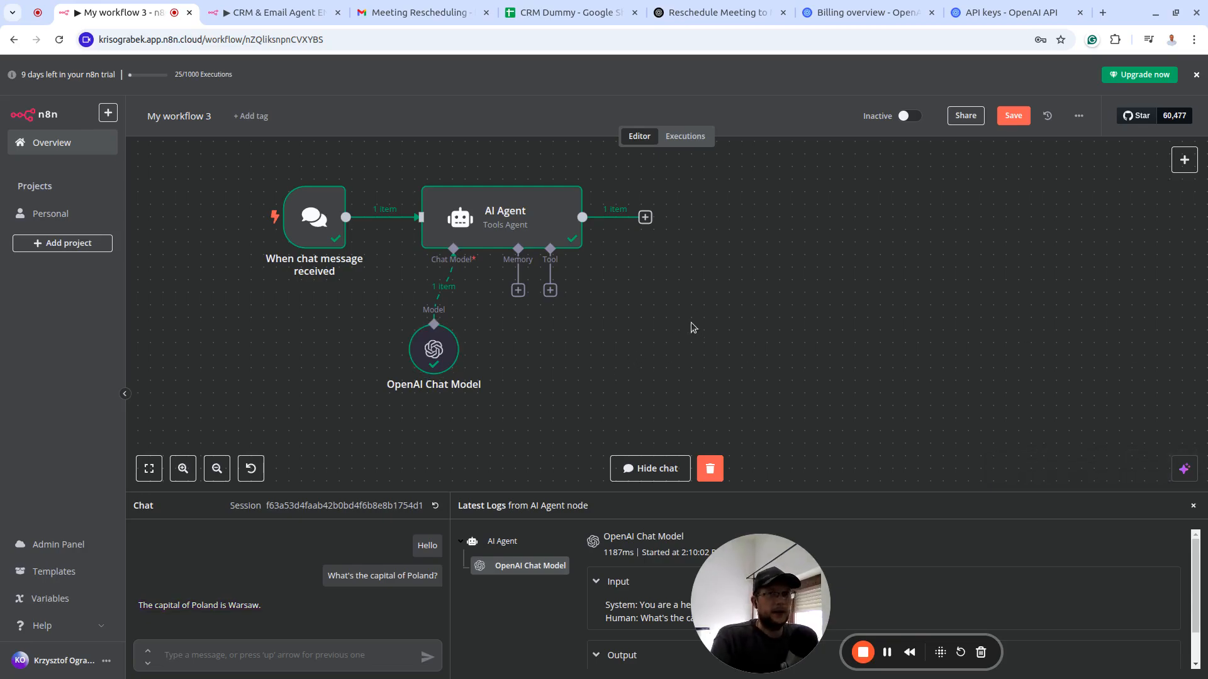
Save My workflow 3 and check the tools attached to the agent in the CRM & Email Agent EN workflow for reference
{"action": "scroll", "coordinate": [781, 277], "scroll_direction": "up", "scroll_amount": 1}
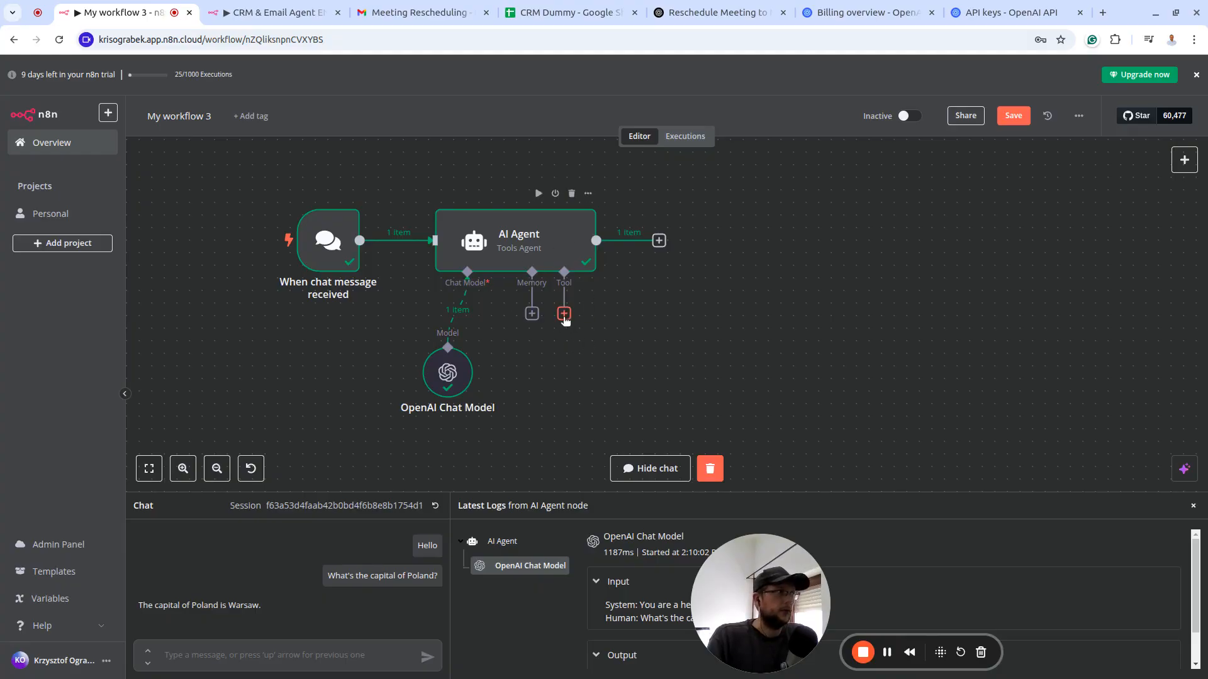
{"action": "left_click", "coordinate": [1013, 115]}
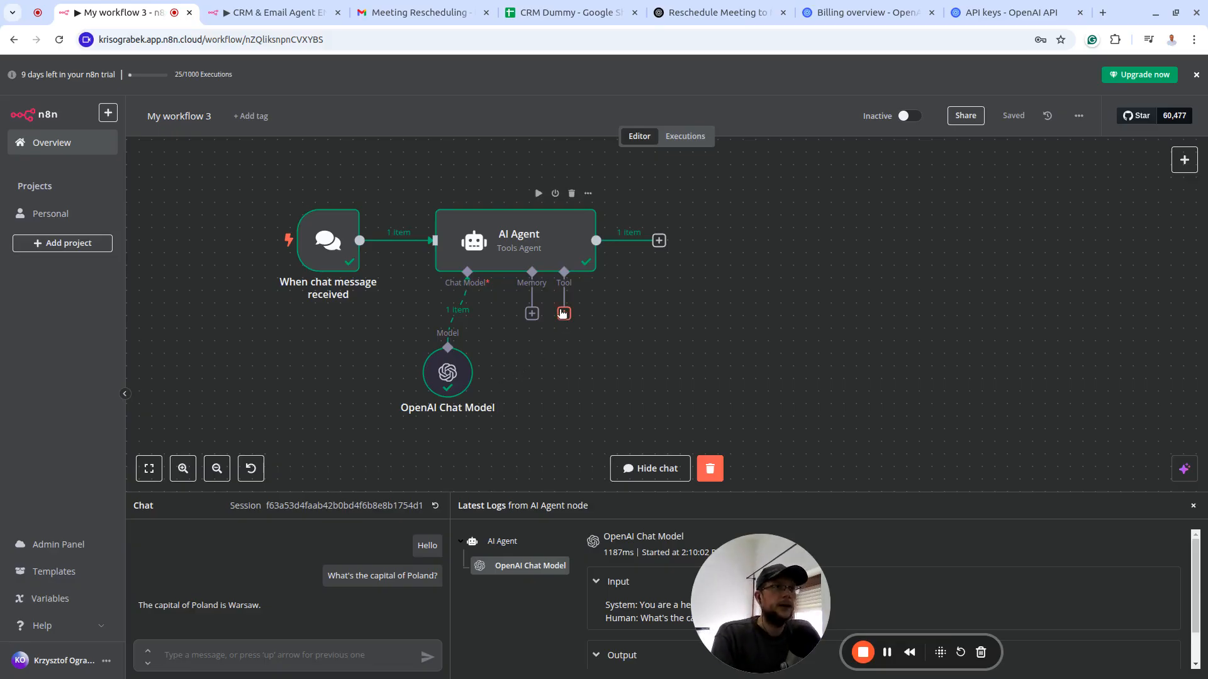
{"action": "left_click", "coordinate": [264, 12]}
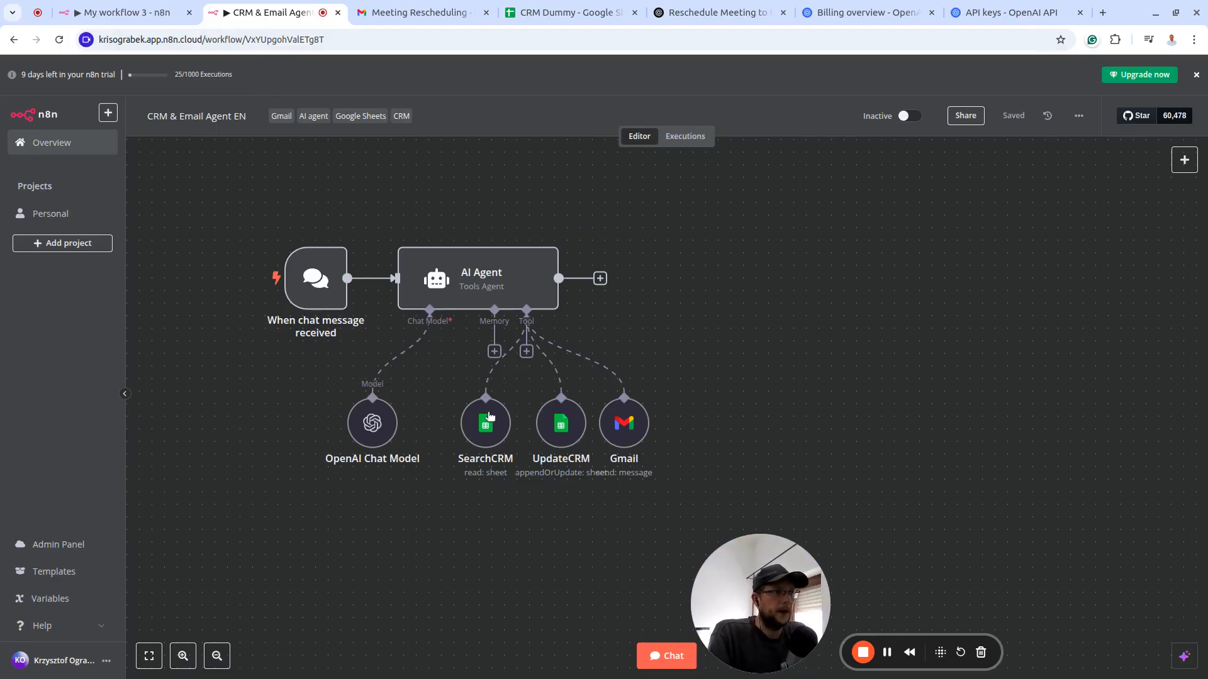
{"action": "left_click", "coordinate": [144, 12]}
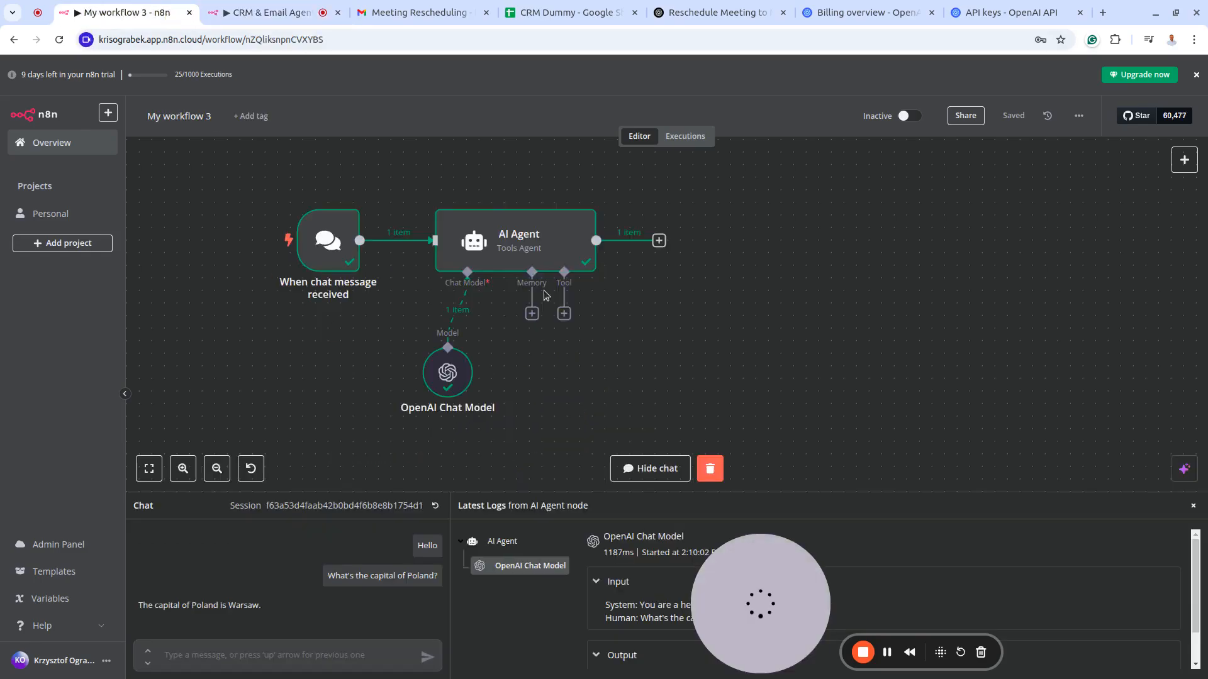
Add a Google Sheets Tool to the AI Agent's Tool connection in My workflow 3
{"action": "scroll", "coordinate": [650, 341], "scroll_direction": "down", "scroll_amount": 1}
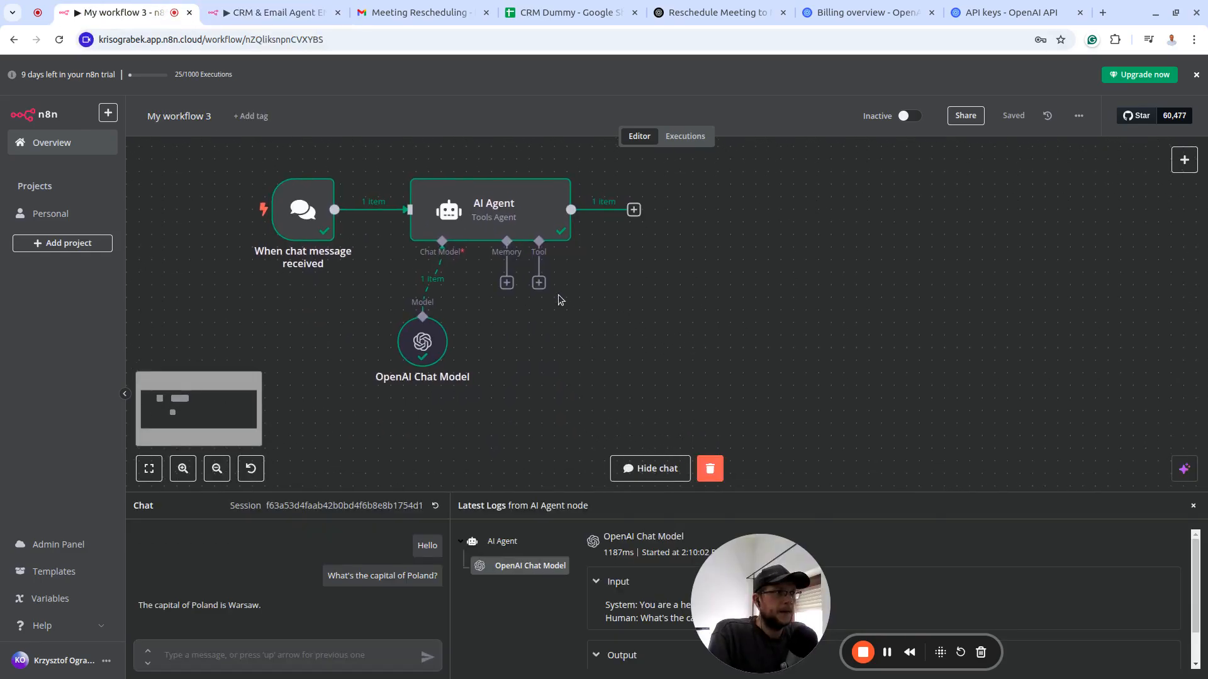
{"action": "left_click", "coordinate": [540, 283]}
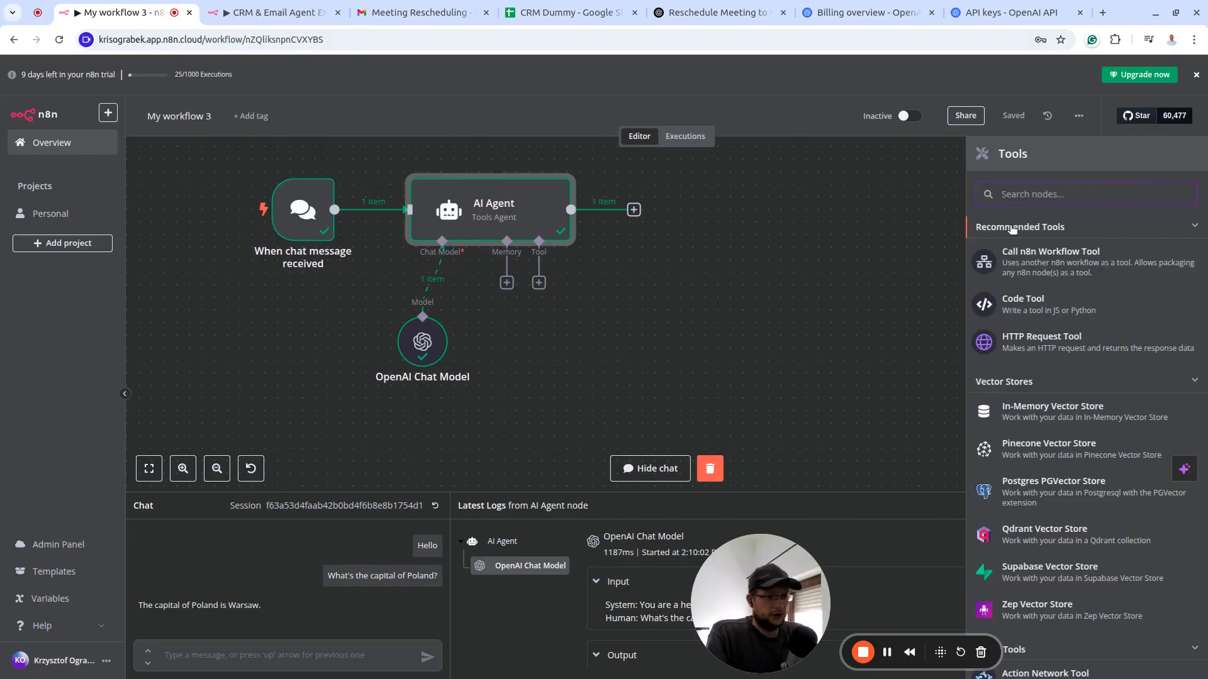
{"action": "type", "text": "googl"}
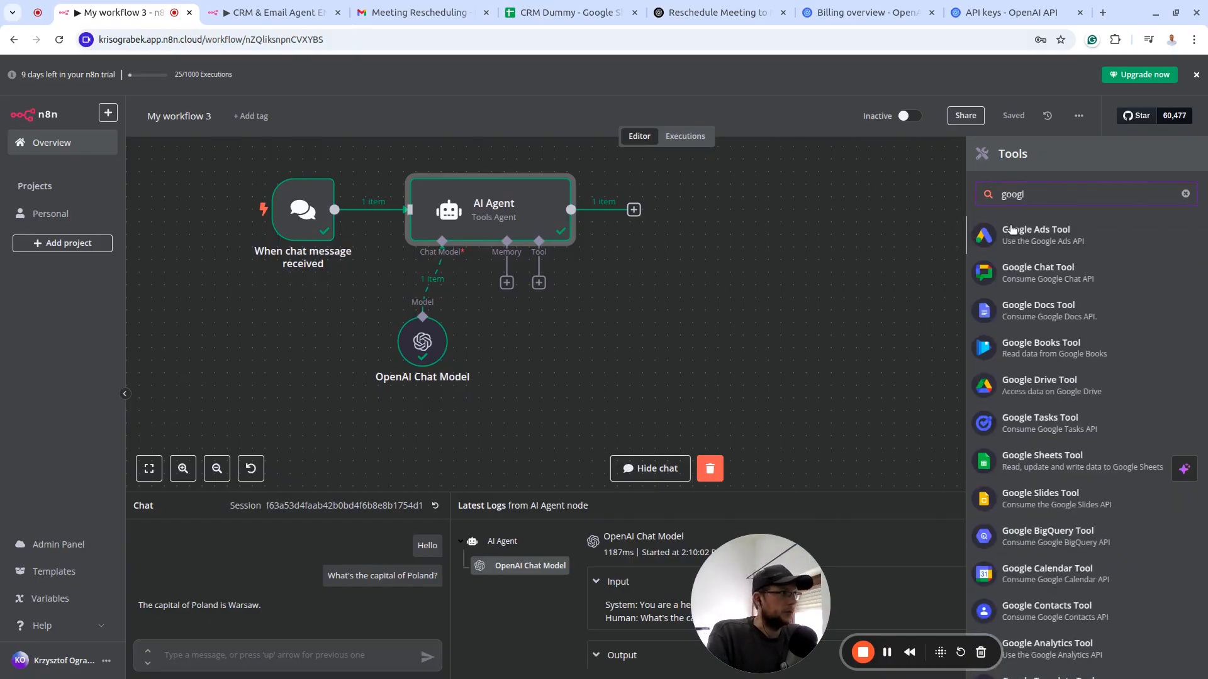
{"action": "left_click", "coordinate": [1060, 465]}
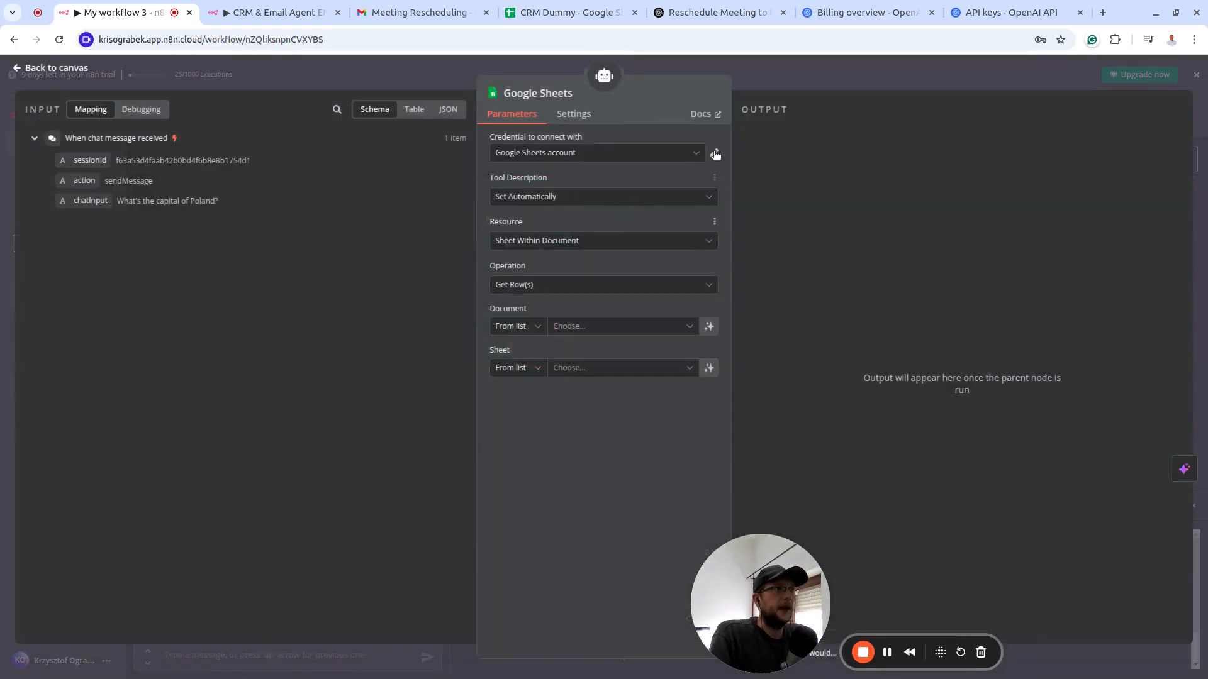
{"action": "left_click", "coordinate": [695, 154]}
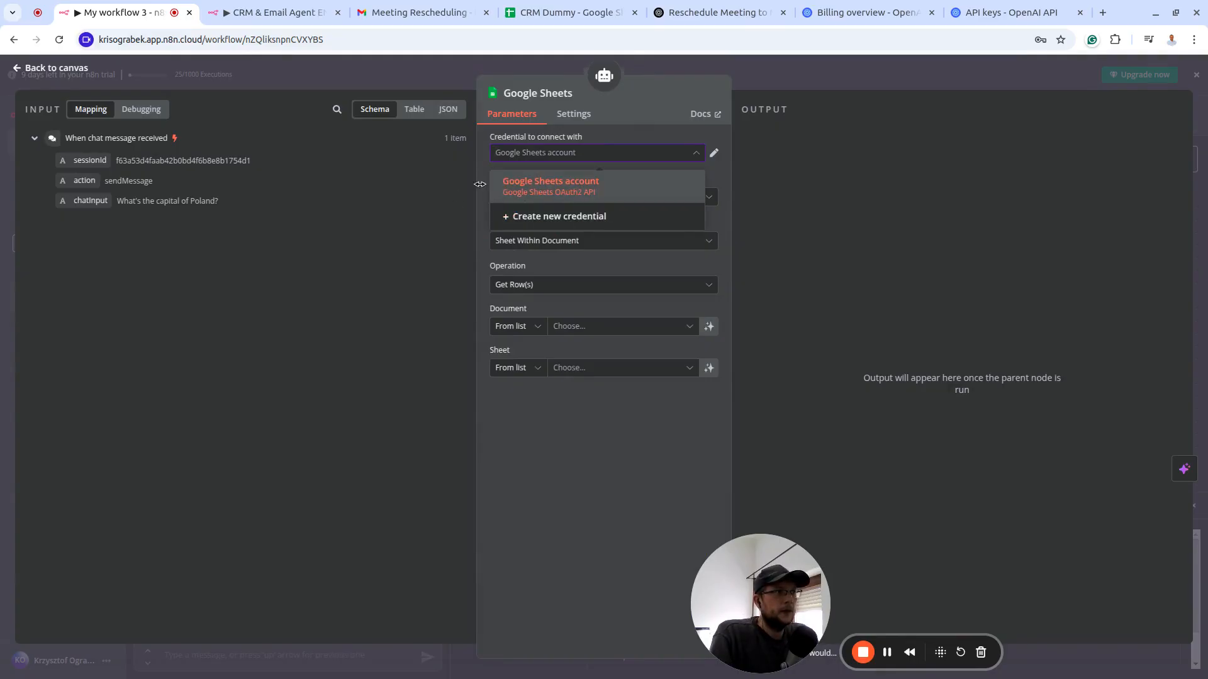
{"action": "left_click", "coordinate": [571, 218]}
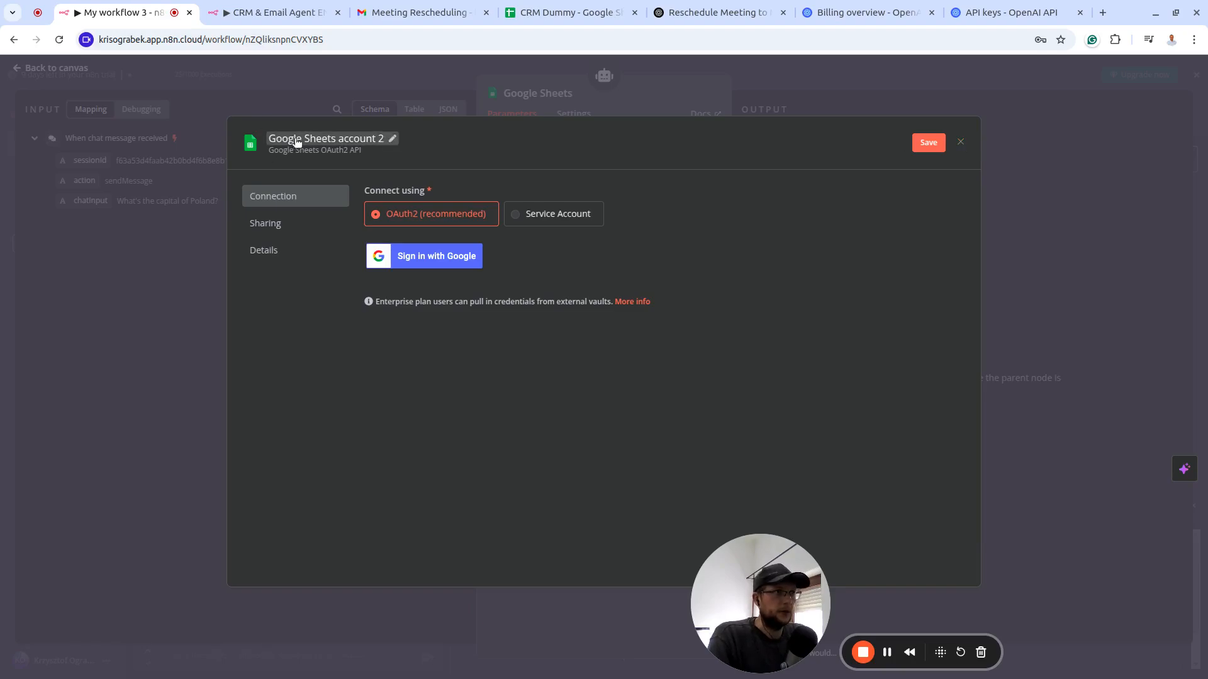
{"action": "left_click", "coordinate": [962, 143]}
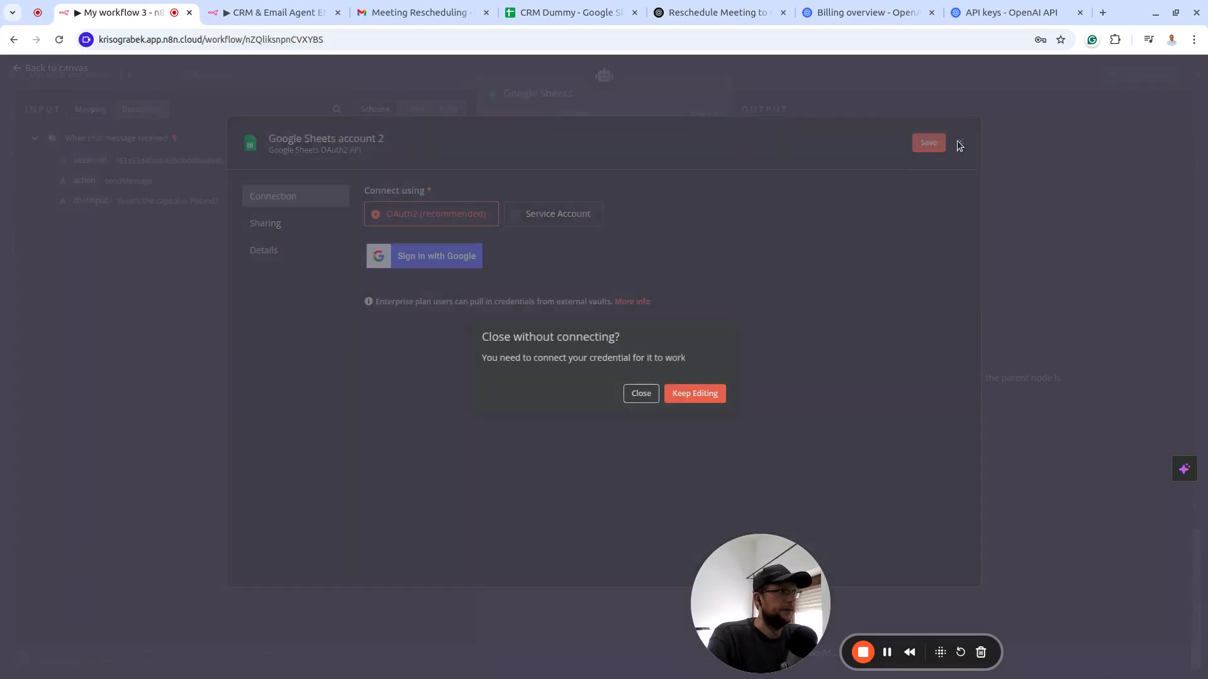
{"action": "left_click", "coordinate": [653, 396]}
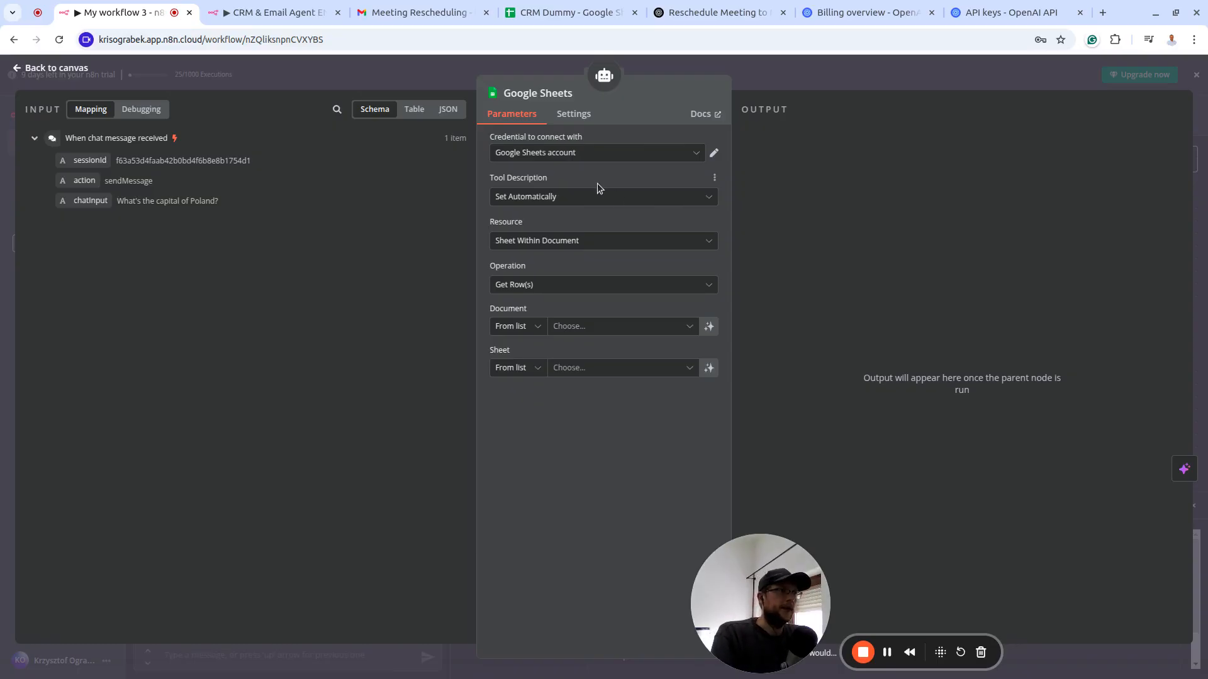
Switch the Google Sheets tool's Tool Description to Set Manually
{"action": "left_click", "coordinate": [673, 201]}
{"action": "left_click", "coordinate": [584, 272]}
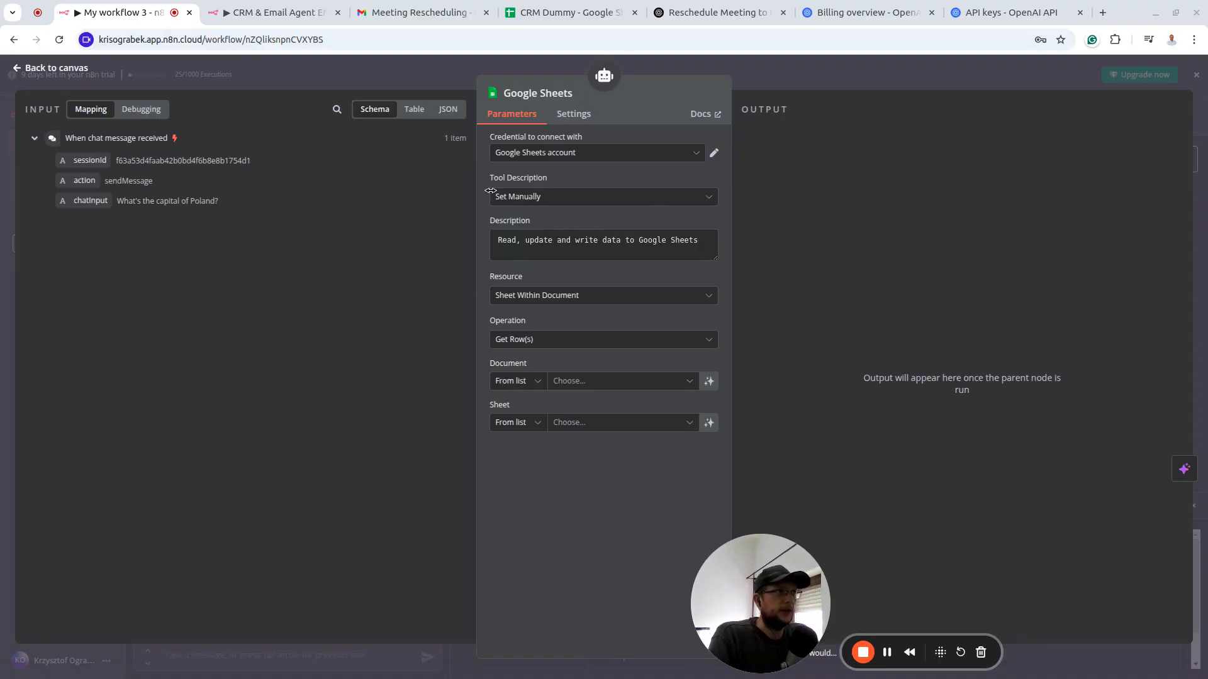
Review the contacts' Name, Email and Notes entries on the English sheet of CRM Dummy and return to My workflow 3
{"action": "left_click", "coordinate": [555, 10]}
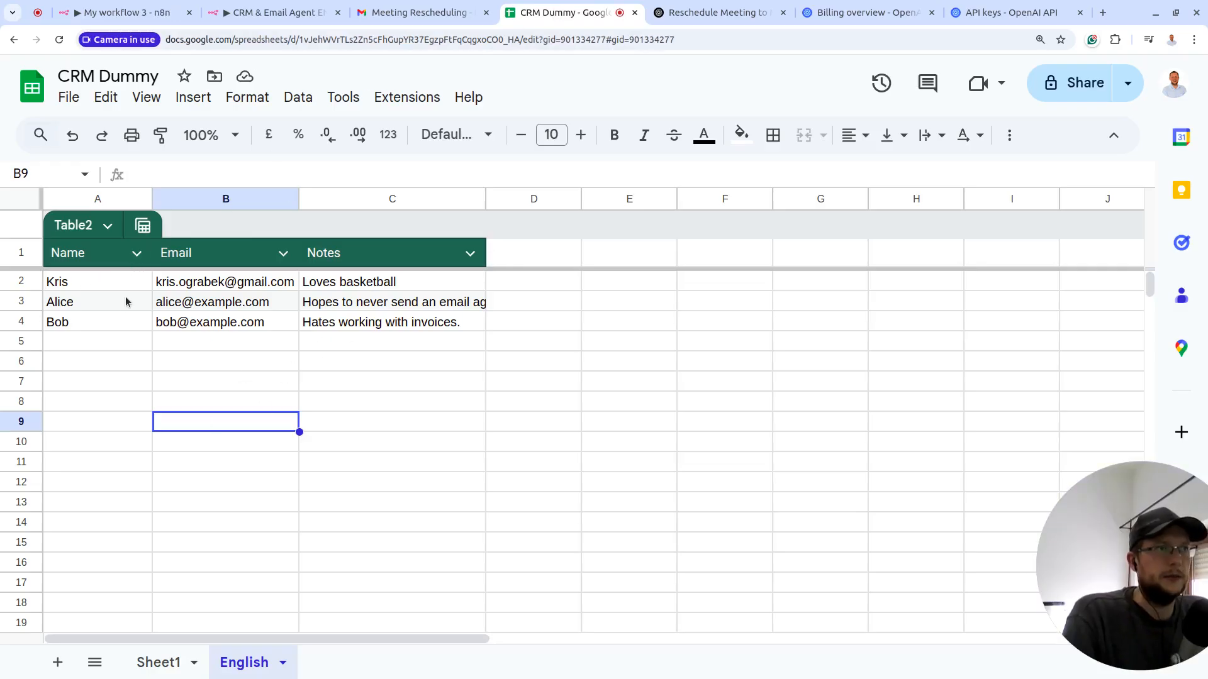
{"action": "left_click", "coordinate": [89, 289]}
{"action": "left_click", "coordinate": [103, 319]}
{"action": "left_click", "coordinate": [100, 305]}
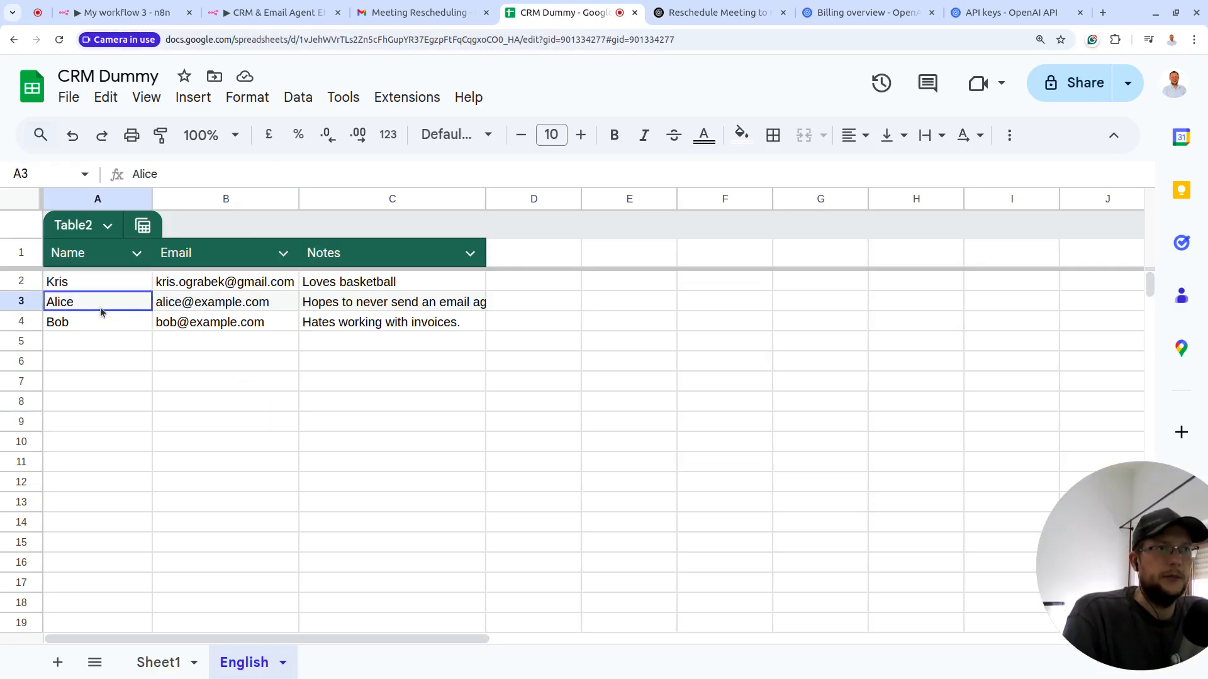
{"action": "left_click", "coordinate": [95, 287]}
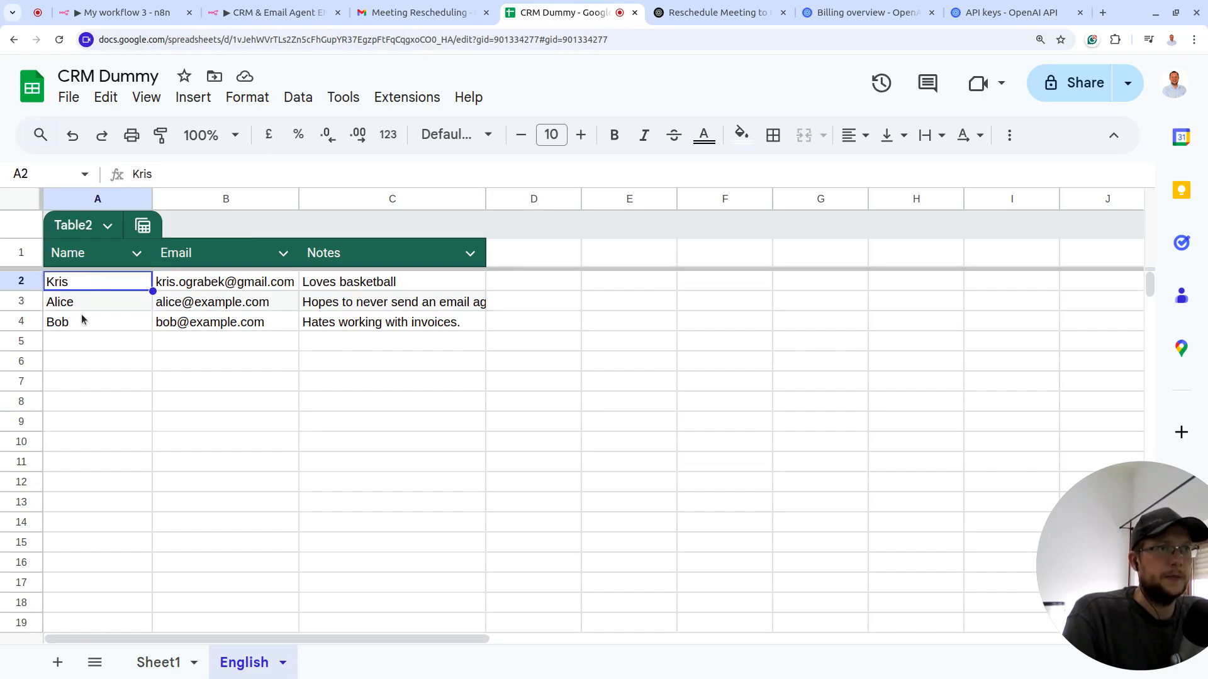
{"action": "left_click", "coordinate": [92, 304]}
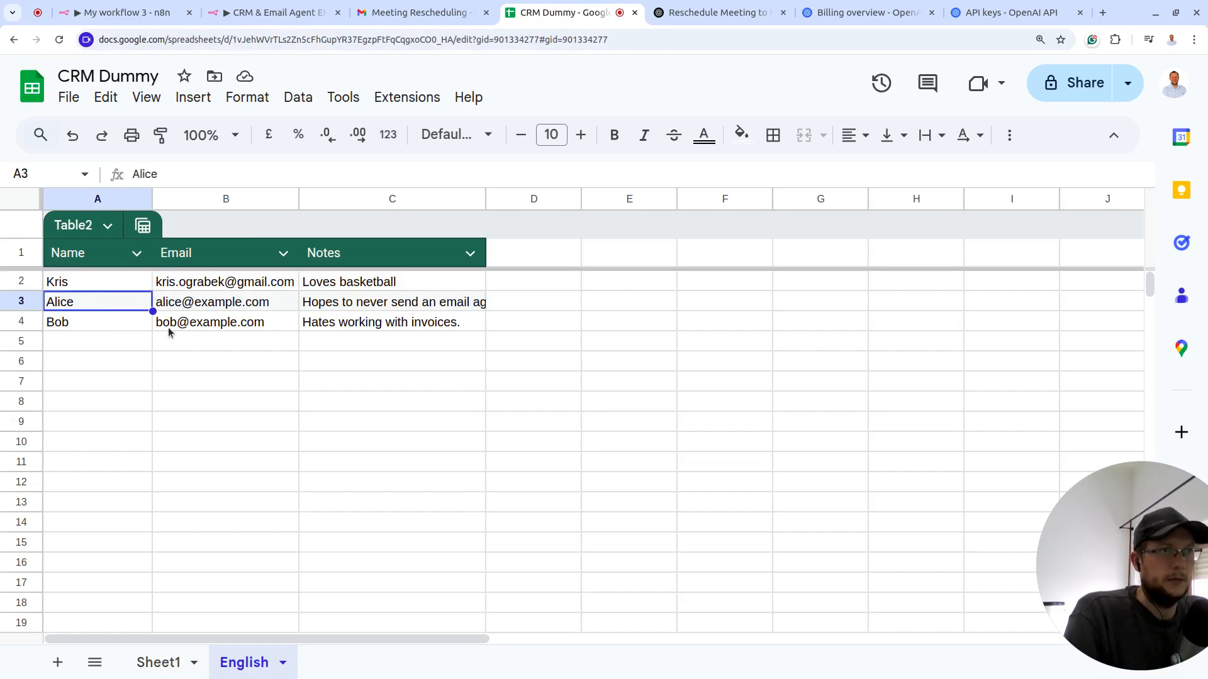
{"action": "left_click", "coordinate": [104, 322]}
{"action": "left_click", "coordinate": [145, 304]}
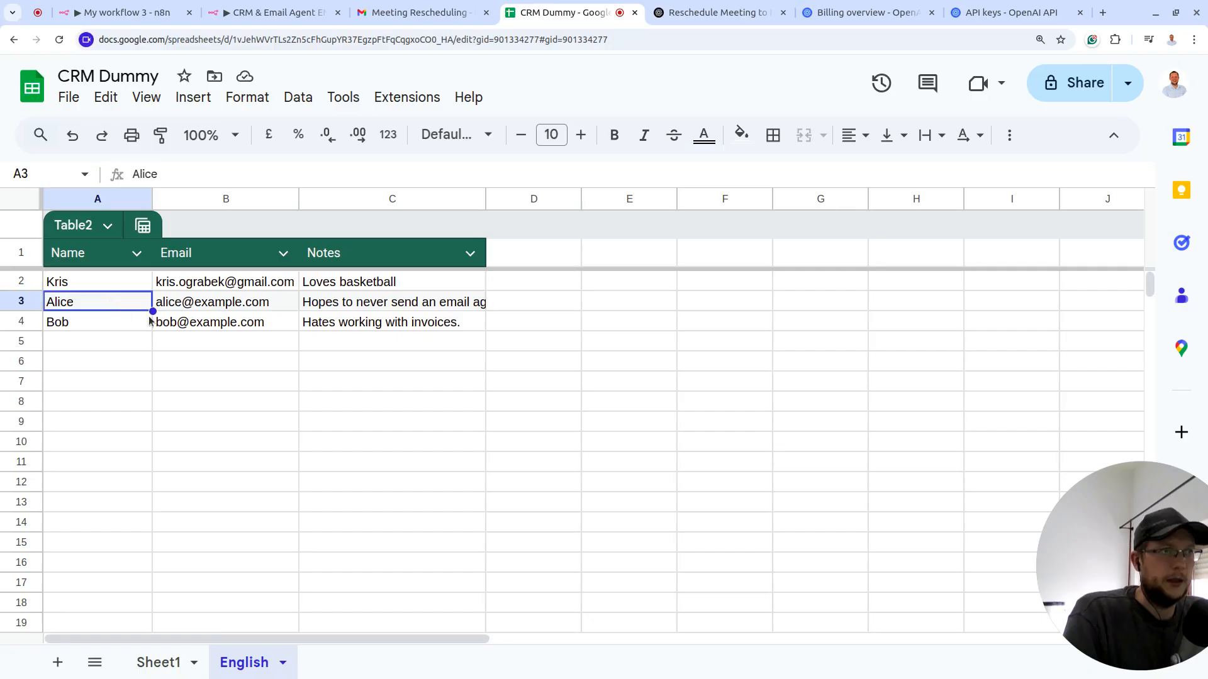
{"action": "left_click", "coordinate": [377, 322]}
{"action": "left_click", "coordinate": [102, 311], "text": "shift"}
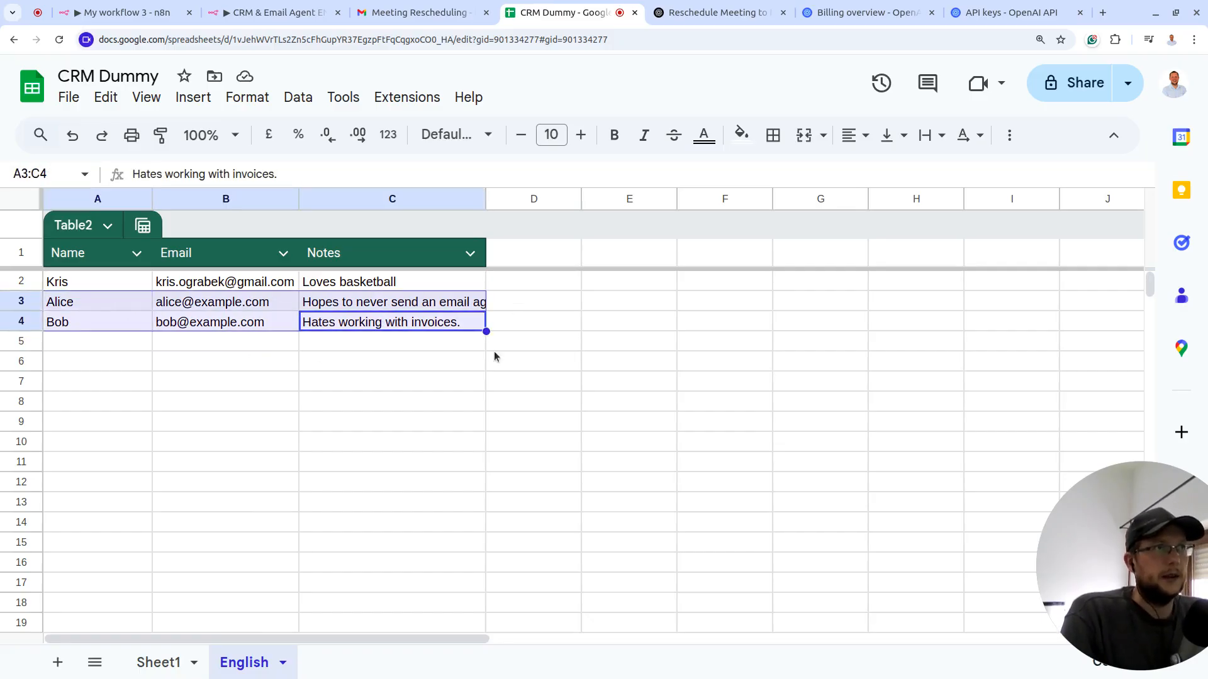
{"action": "left_click", "coordinate": [219, 12]}
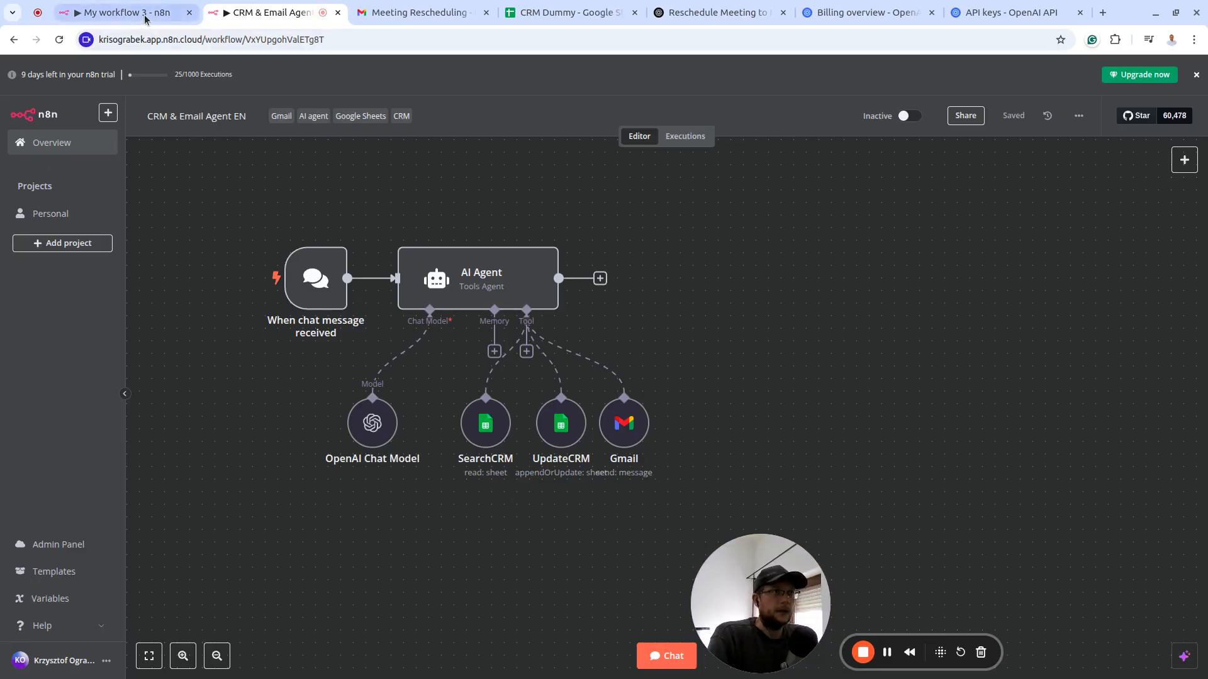
{"action": "left_click", "coordinate": [121, 12]}
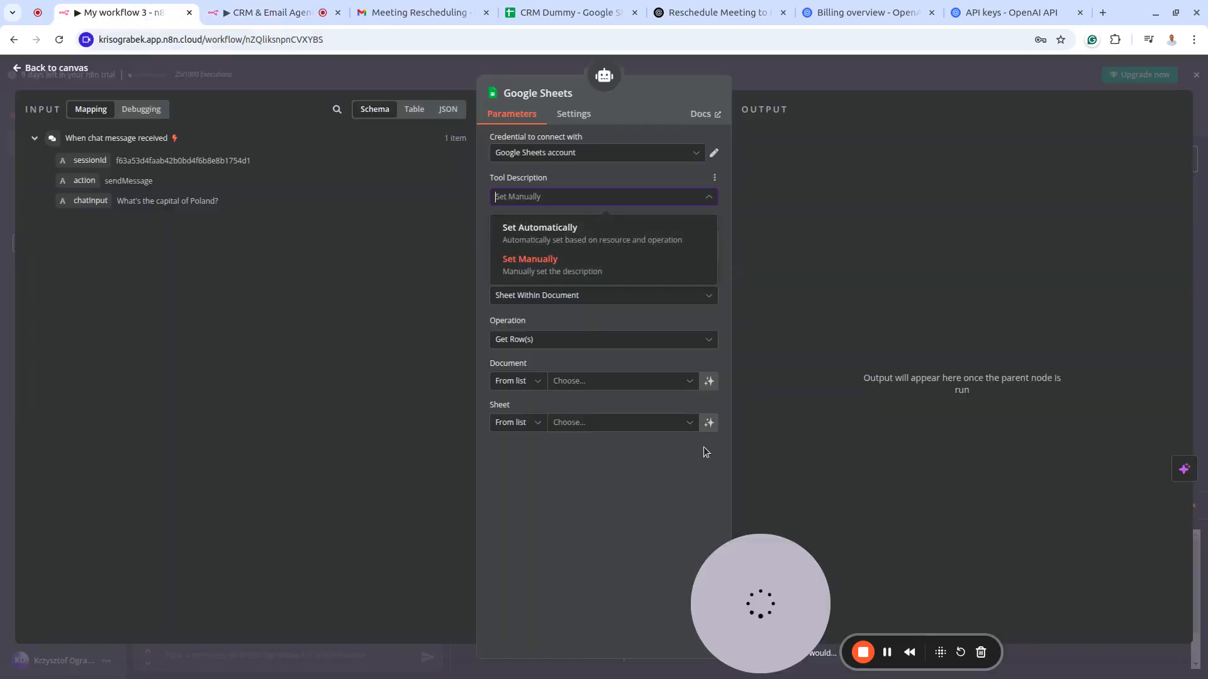
Describe the Google Sheets tool manually as "A tool to find people in the CRM" and keep Sheet Within Document as its resource
{"action": "left_click", "coordinate": [595, 270]}
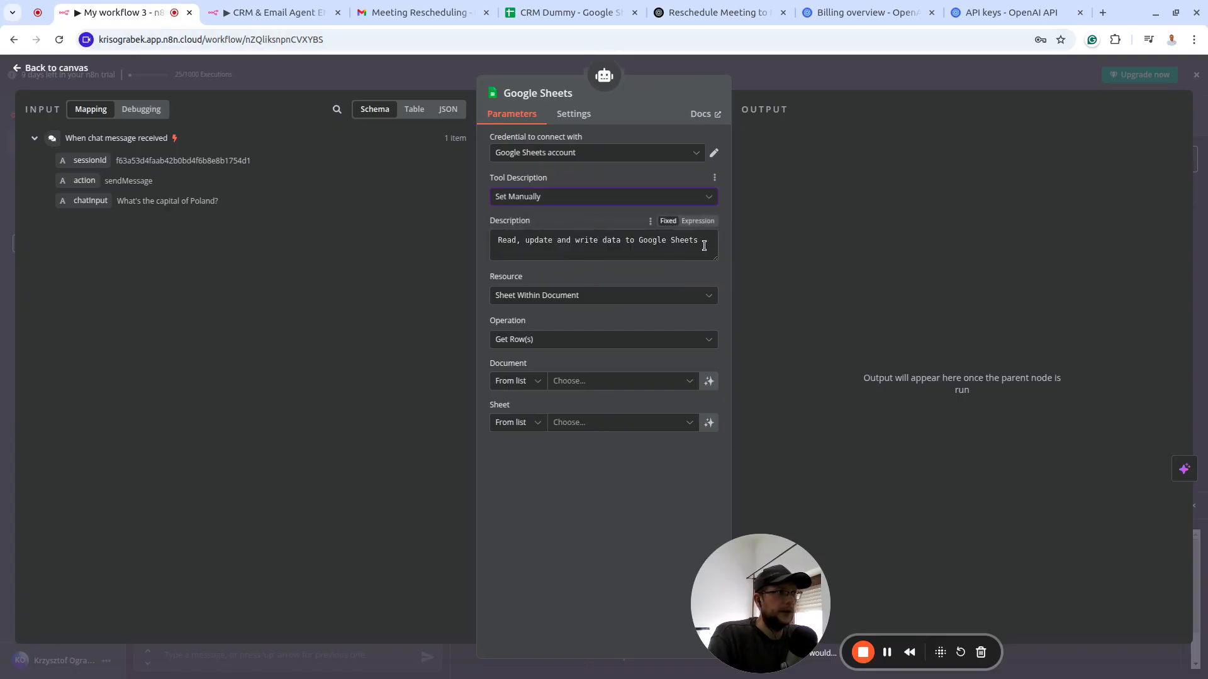
{"action": "left_click_drag", "start_coordinate": [703, 246], "coordinate": [567, 235]}
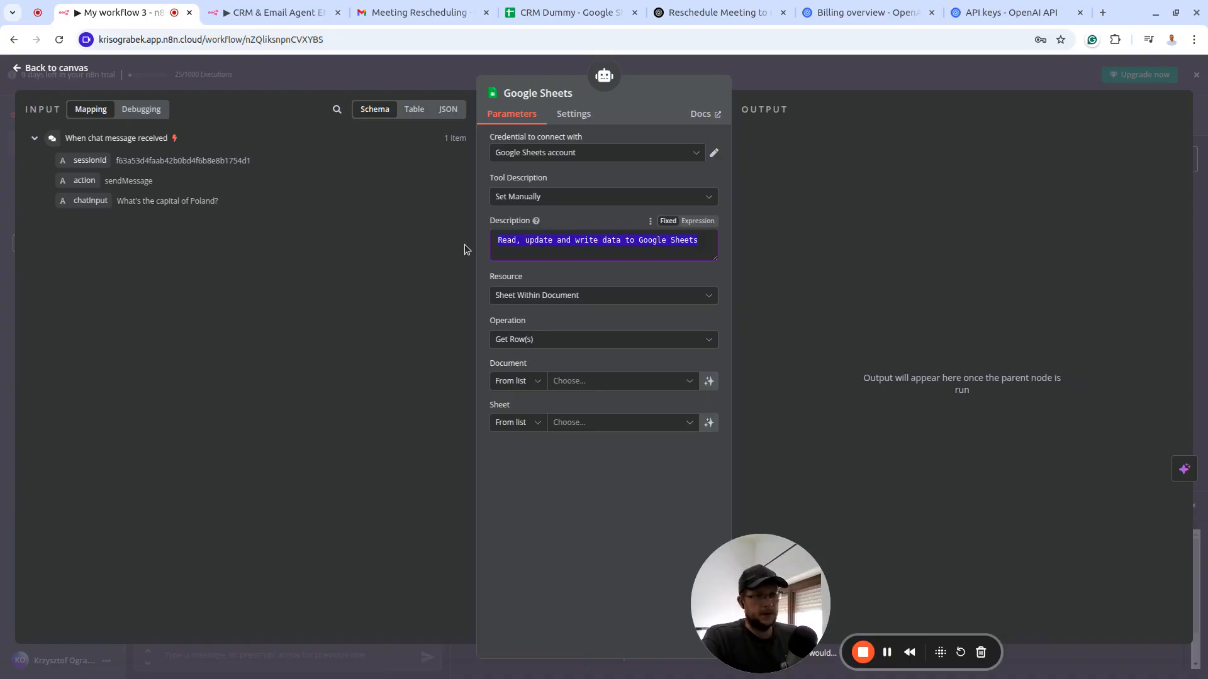
{"action": "type", "text": "A t"}
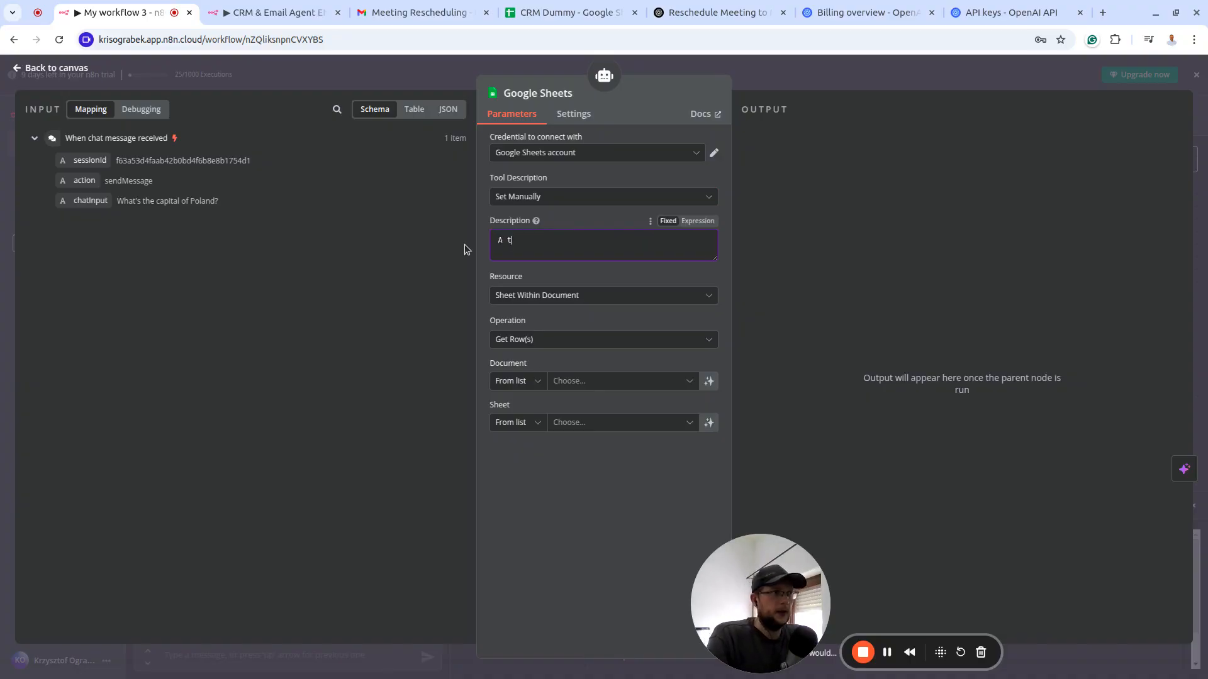
{"action": "type", "text": "ool to "}
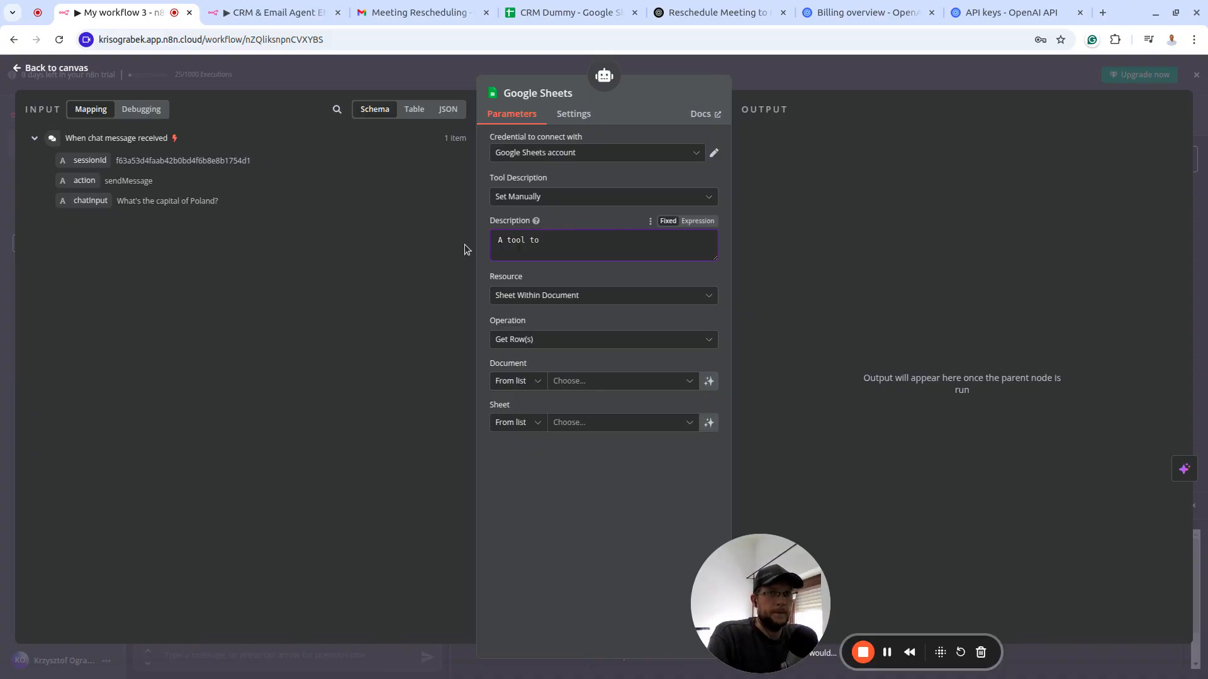
{"action": "type", "text": "find peop"}
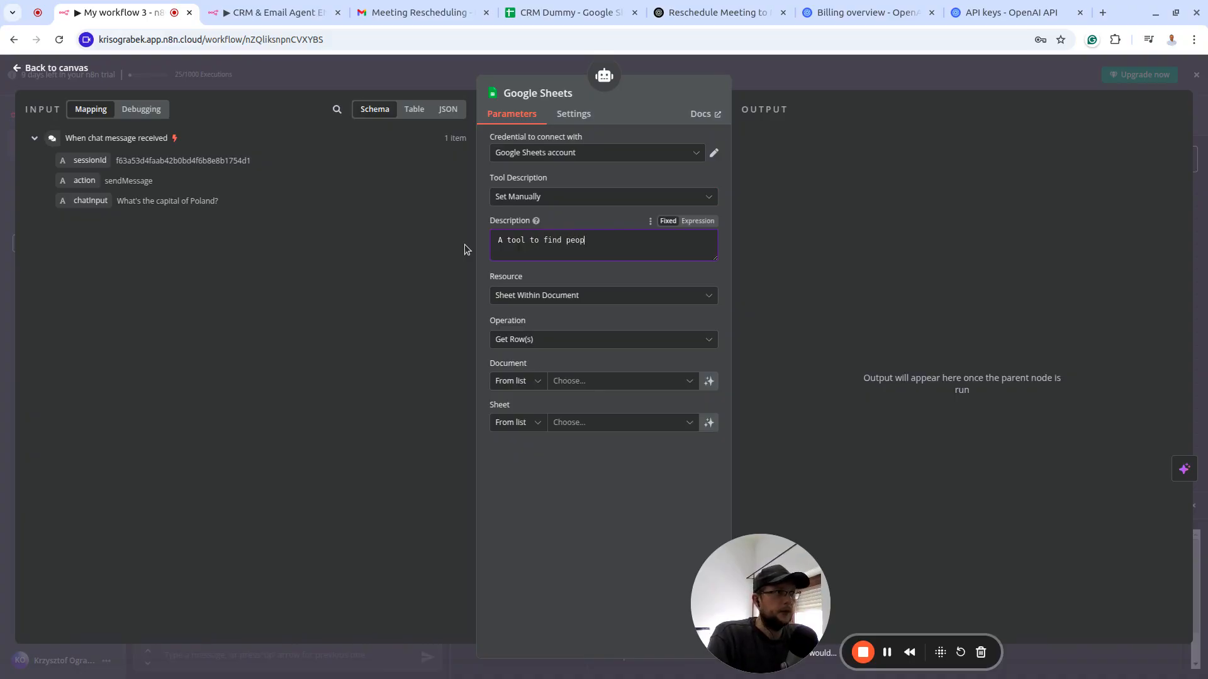
{"action": "type", "text": "le in the"}
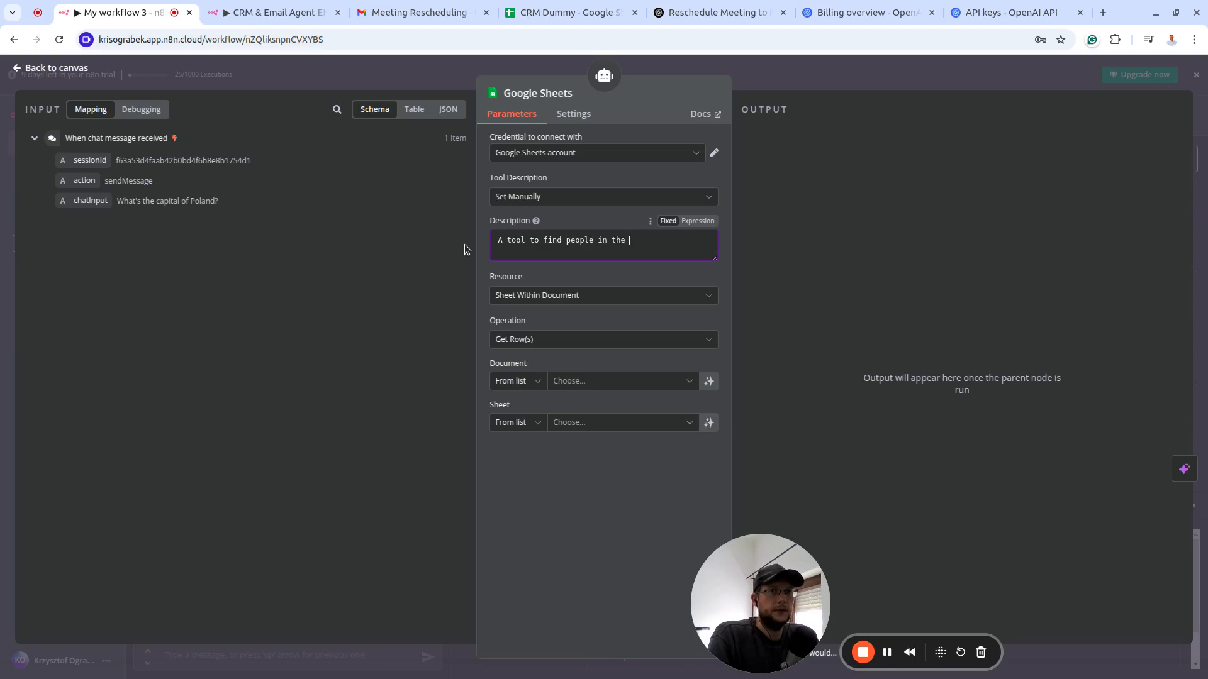
{"action": "type", "text": " CRM"}
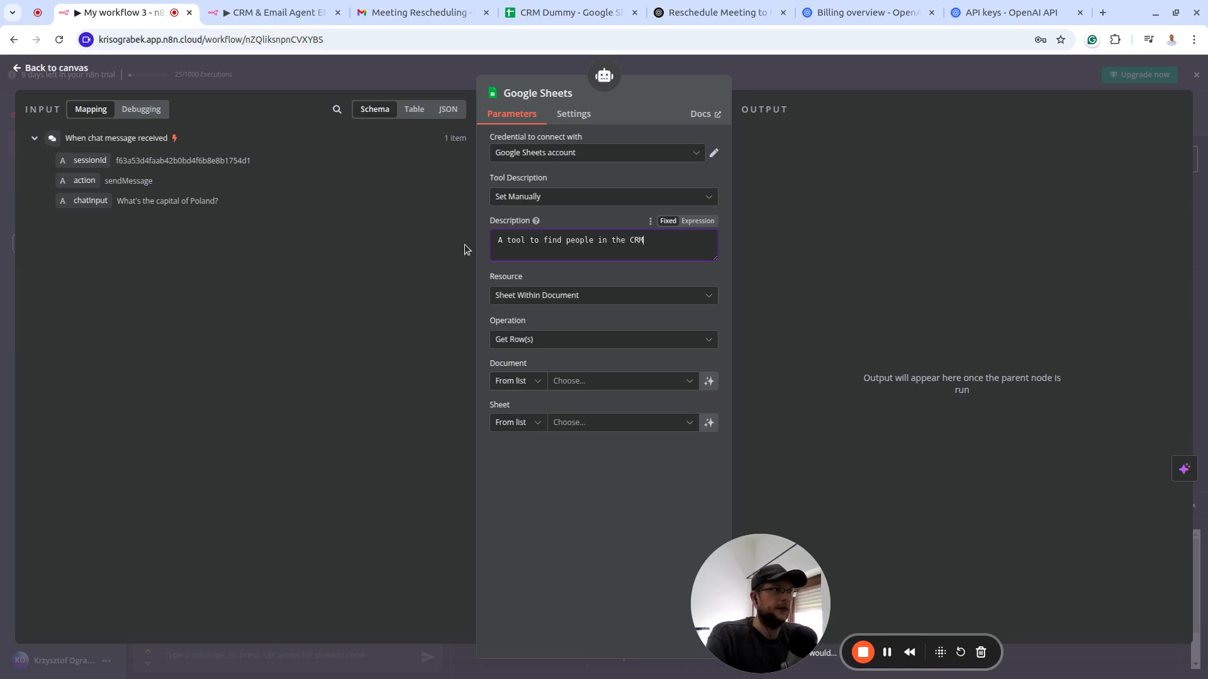
{"action": "left_click", "coordinate": [661, 295]}
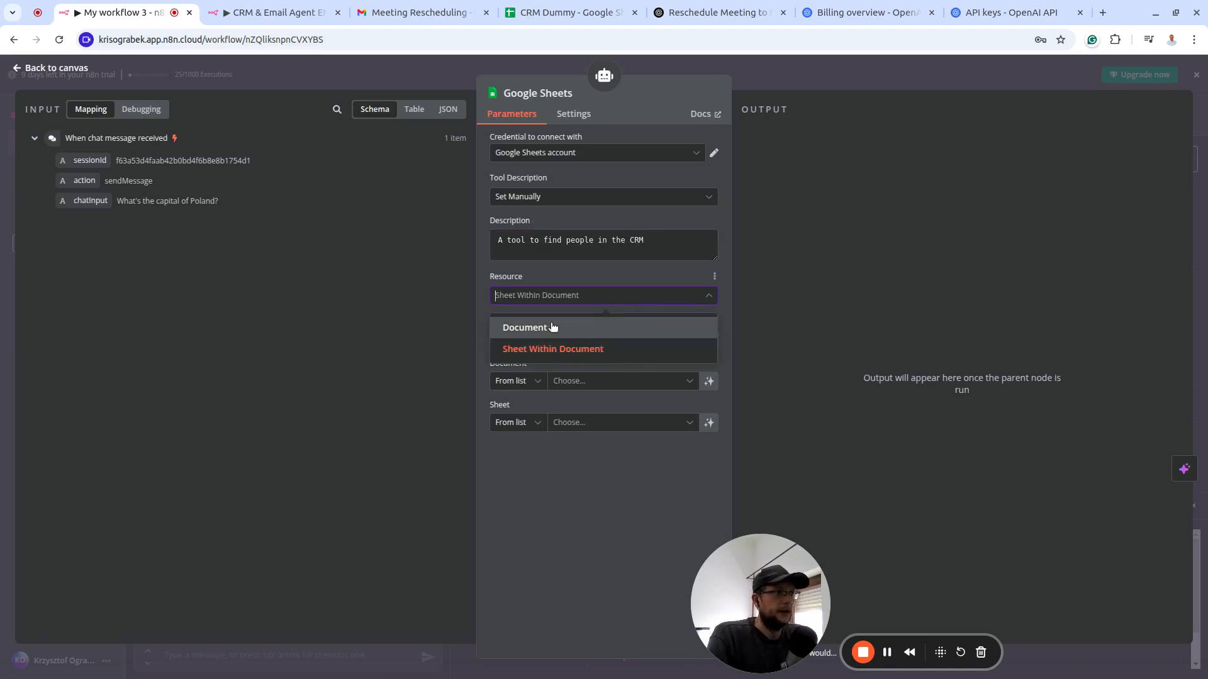
{"action": "left_click", "coordinate": [566, 349]}
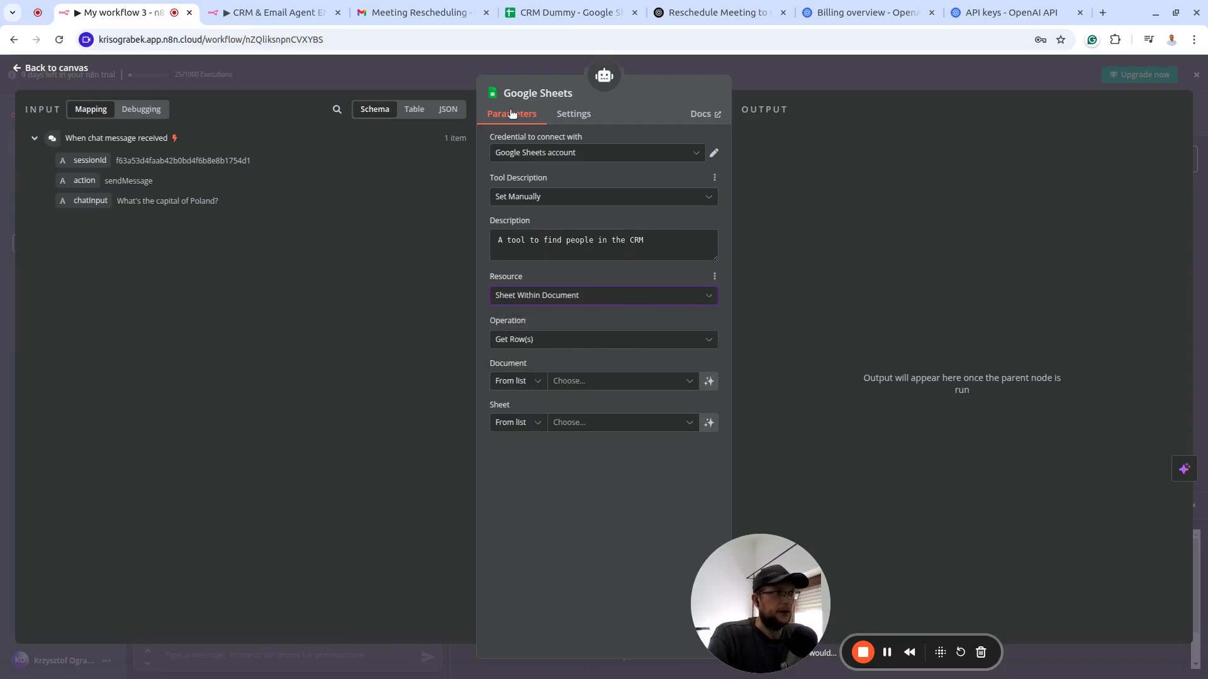
Rename the Google Sheets tool node to SearchCRM
{"action": "left_click", "coordinate": [573, 94]}
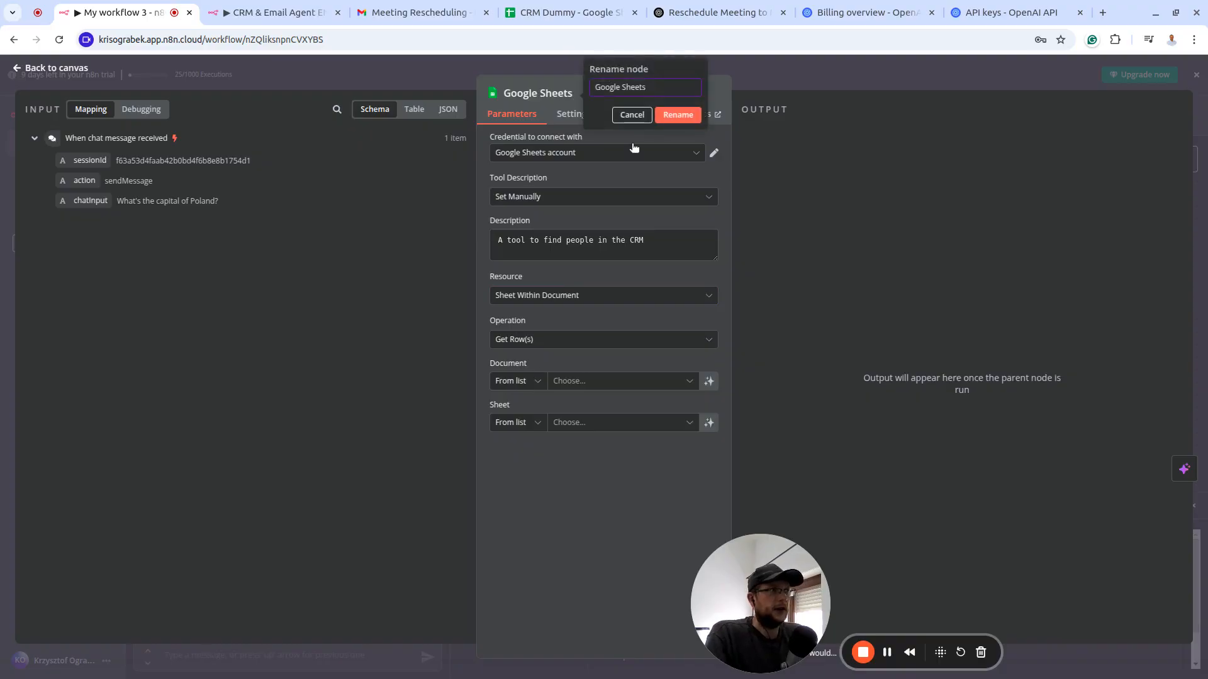
{"action": "key", "text": "ctrl+a"}
{"action": "type", "text": "S"}
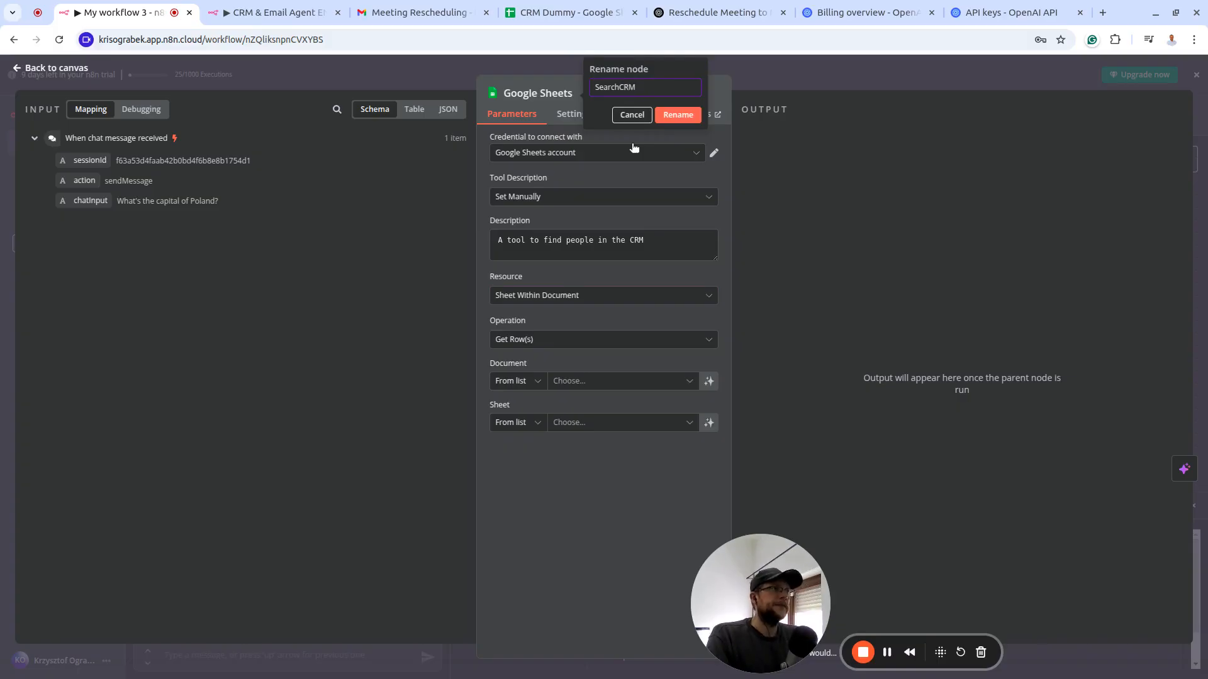
{"action": "left_click", "coordinate": [684, 120]}
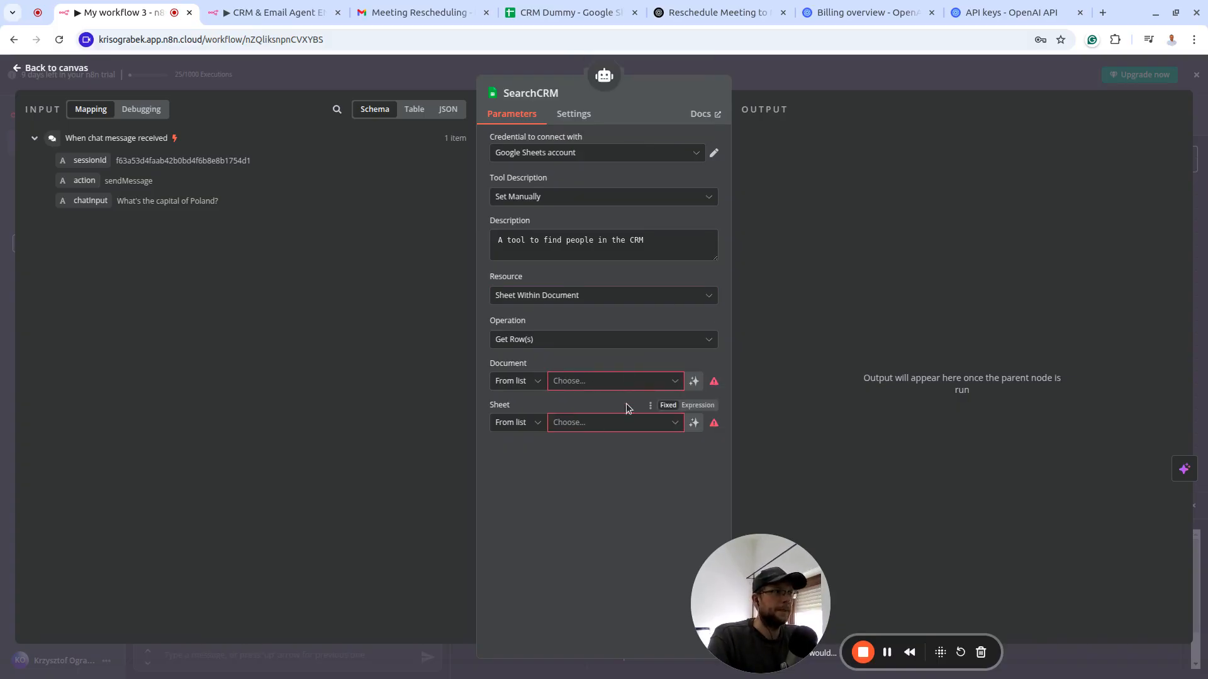
Point SearchCRM to the English sheet of the CRM Dummy document, check that sheet's columns, and return to the workflow canvas
{"action": "left_click", "coordinate": [666, 381]}
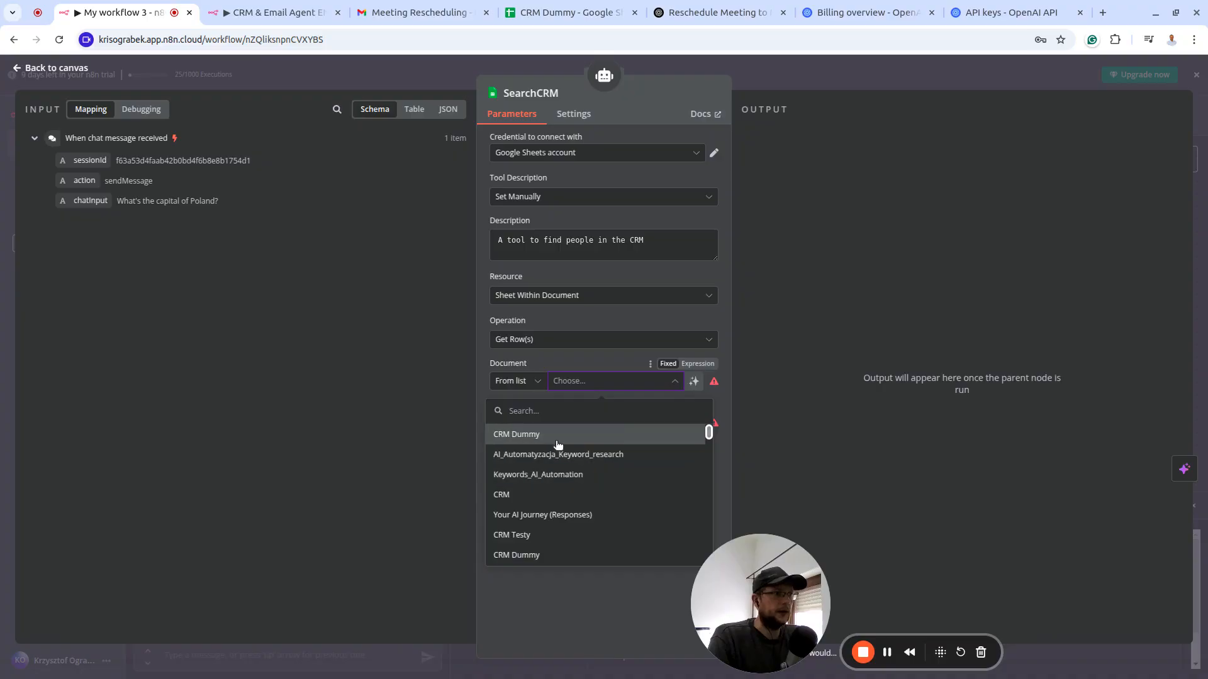
{"action": "left_click", "coordinate": [508, 435]}
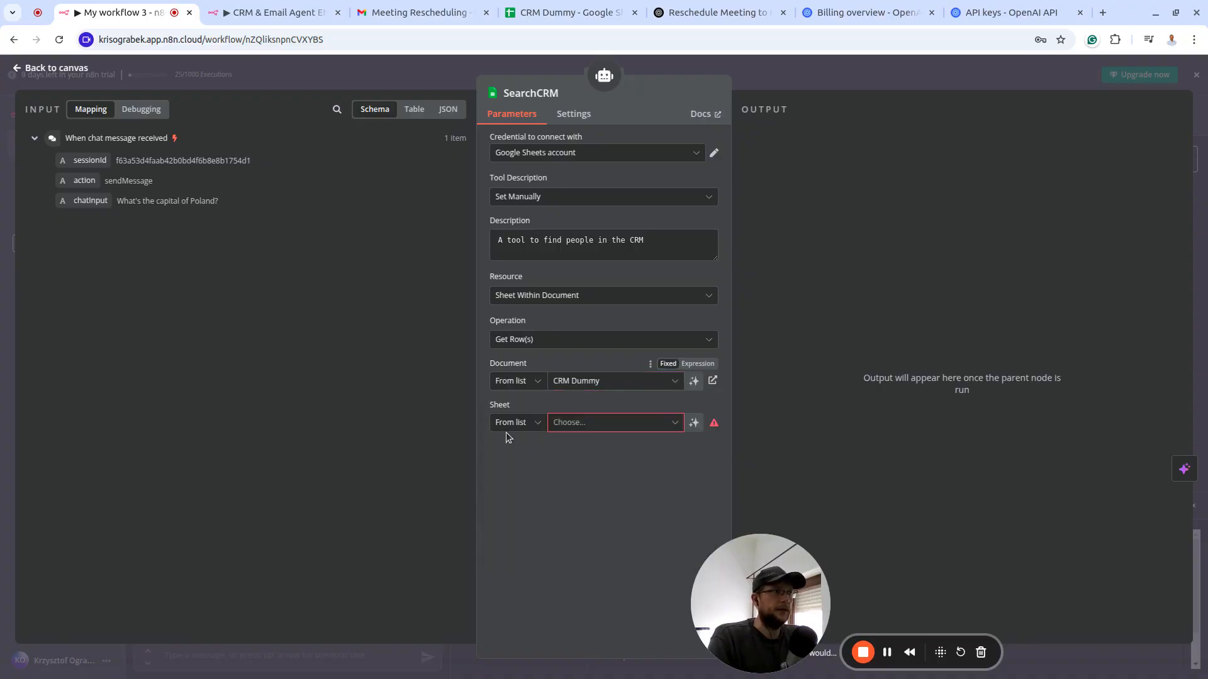
{"action": "left_click", "coordinate": [639, 424]}
{"action": "left_click", "coordinate": [542, 473]}
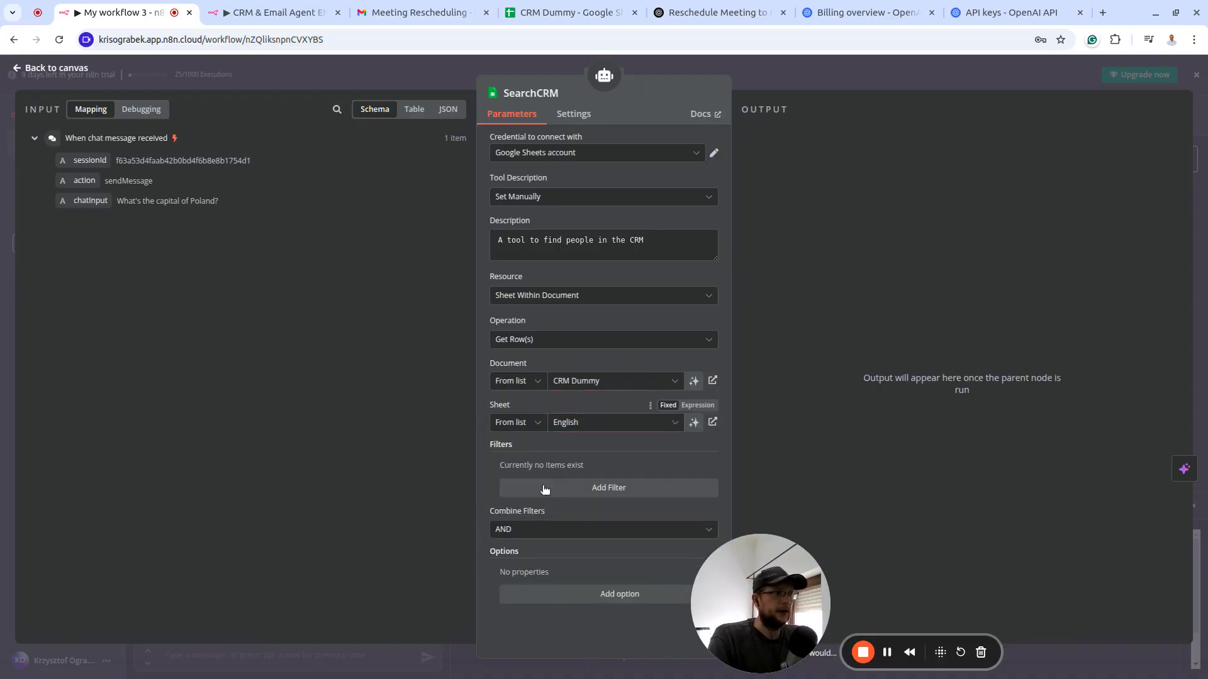
{"action": "left_click", "coordinate": [553, 14]}
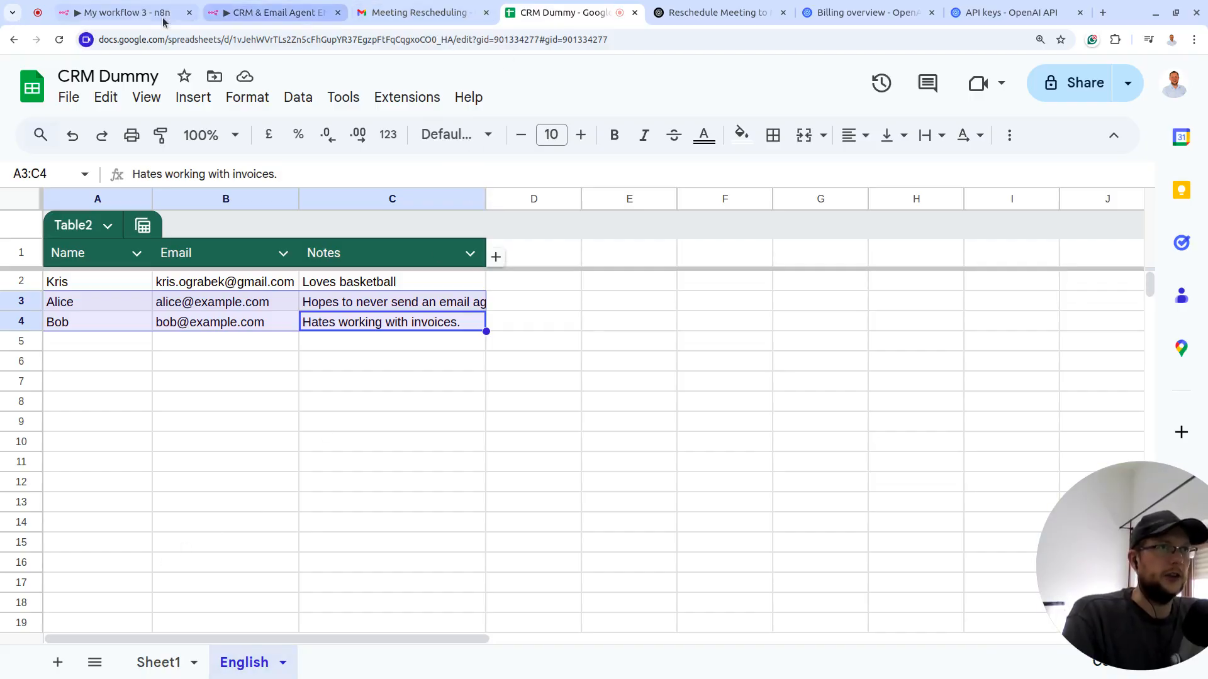
{"action": "left_click", "coordinate": [142, 17]}
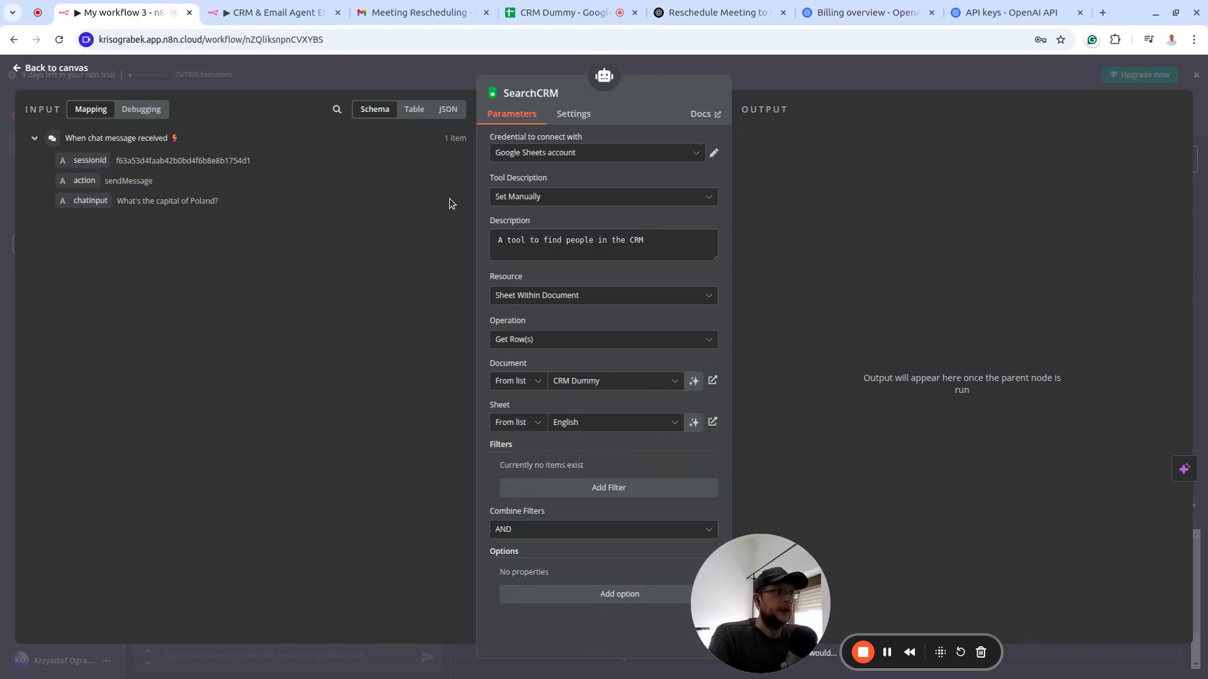
{"action": "left_click", "coordinate": [72, 68]}
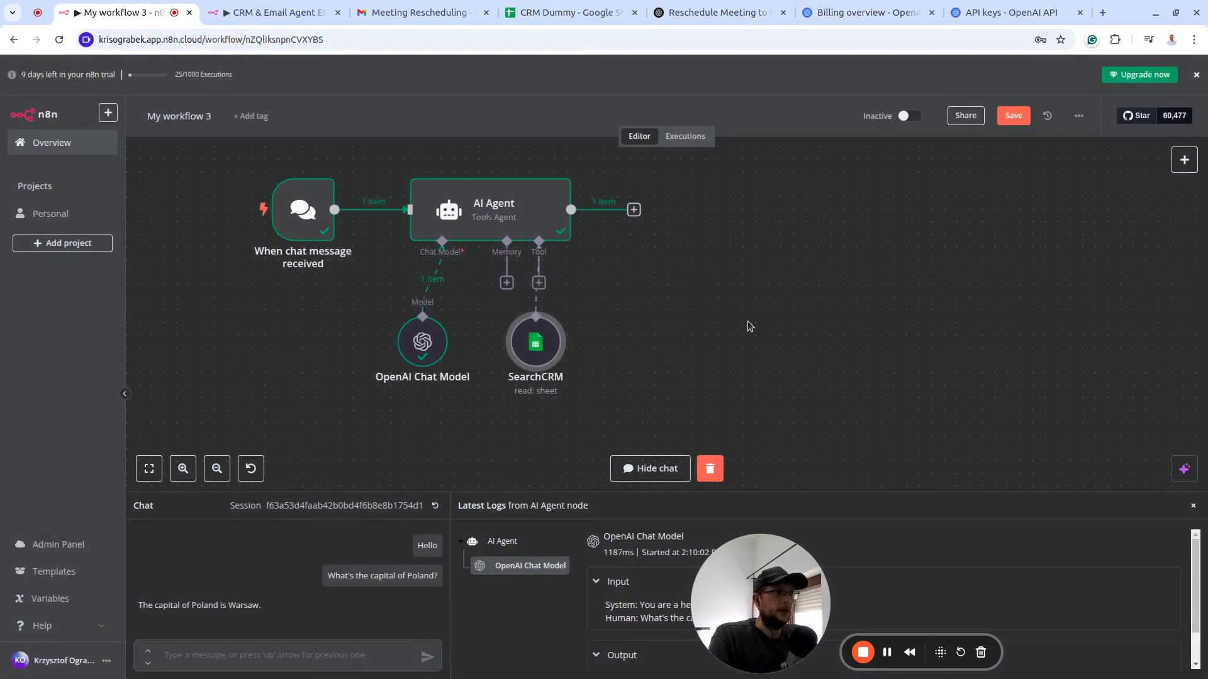
Open the AI Agent node and set its Source for Prompt to Define below
{"action": "left_click", "coordinate": [499, 204]}
{"action": "double_click", "coordinate": [499, 203]}
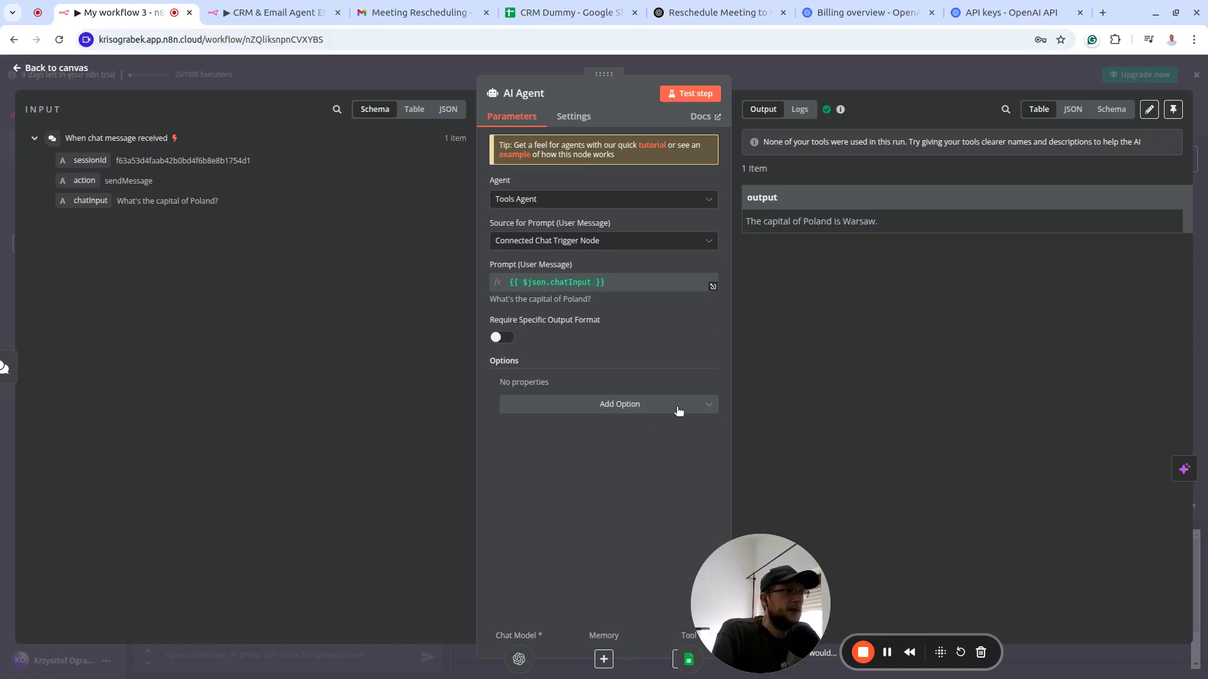
{"action": "left_click", "coordinate": [710, 243]}
{"action": "left_click", "coordinate": [640, 314]}
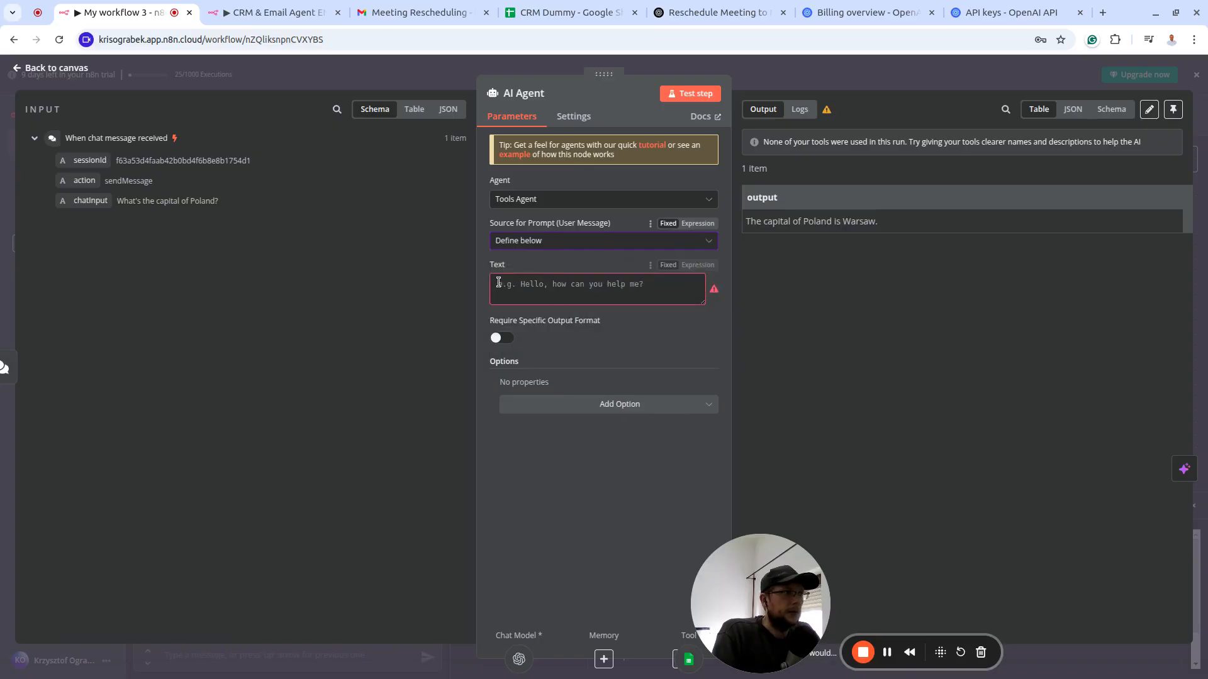
Write the AI Agent's prompt text as the expression "User's query: {{ $json.chatInput }}", using the chatInput field from the chat trigger
{"action": "left_click", "coordinate": [641, 288]}
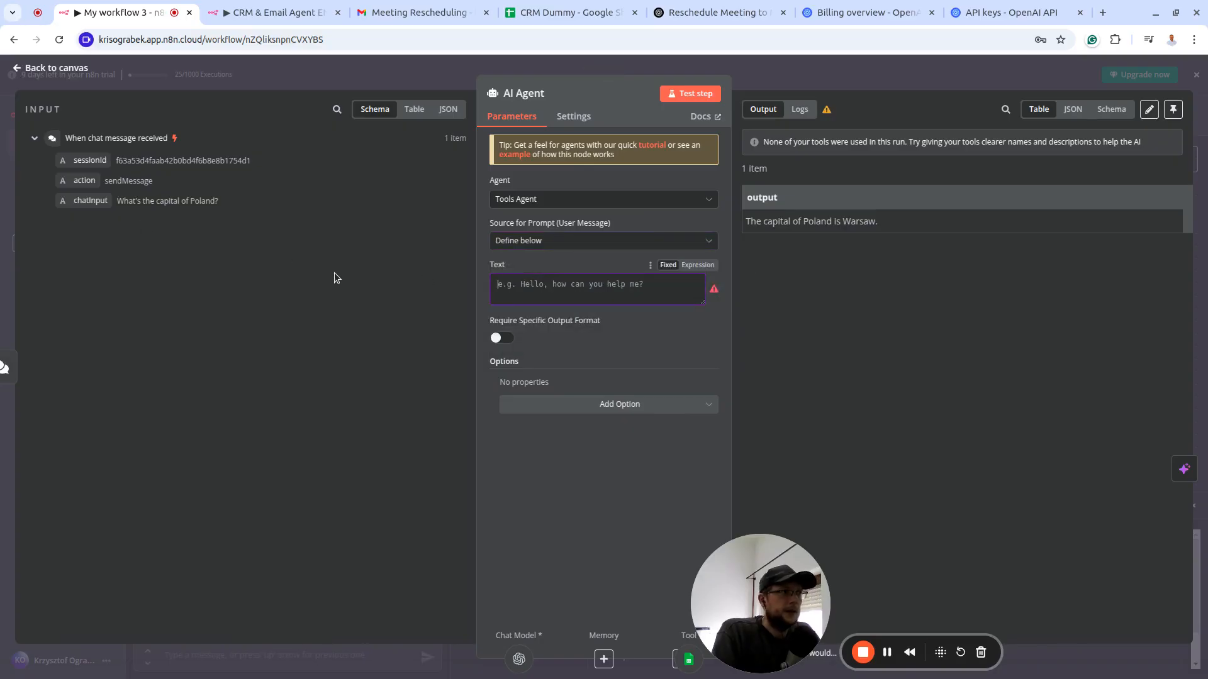
{"action": "type", "text": "User's"}
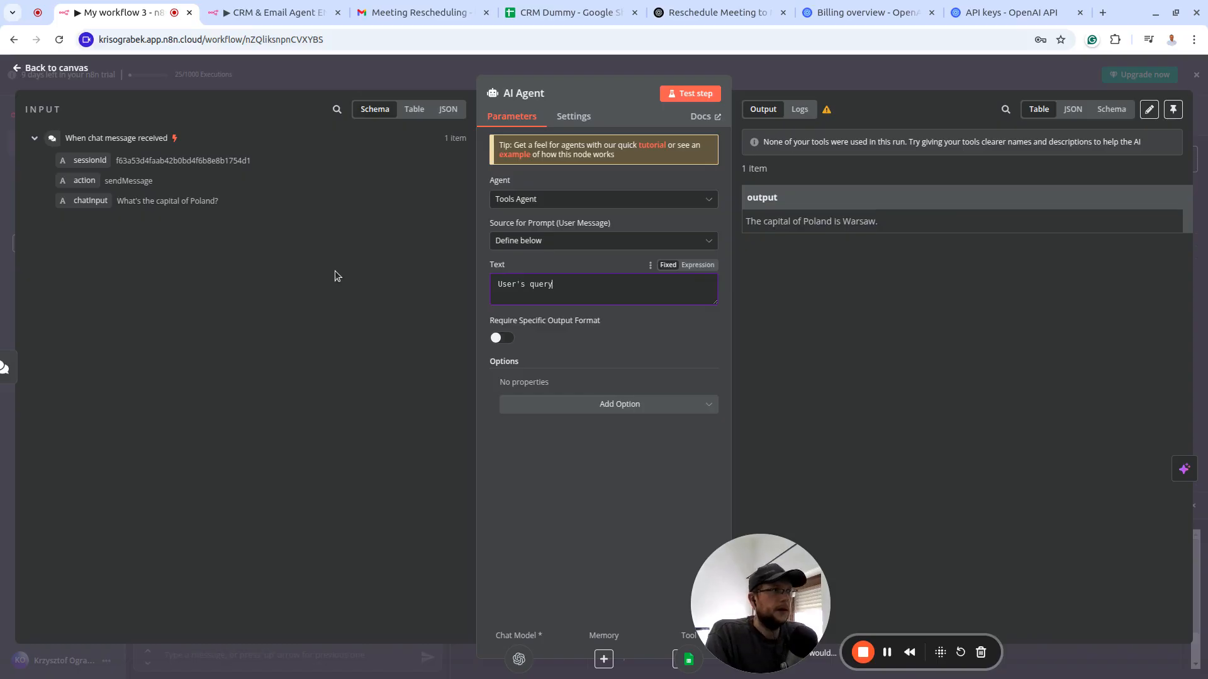
{"action": "type", "text": " query"}
{"action": "left_click", "coordinate": [697, 265]}
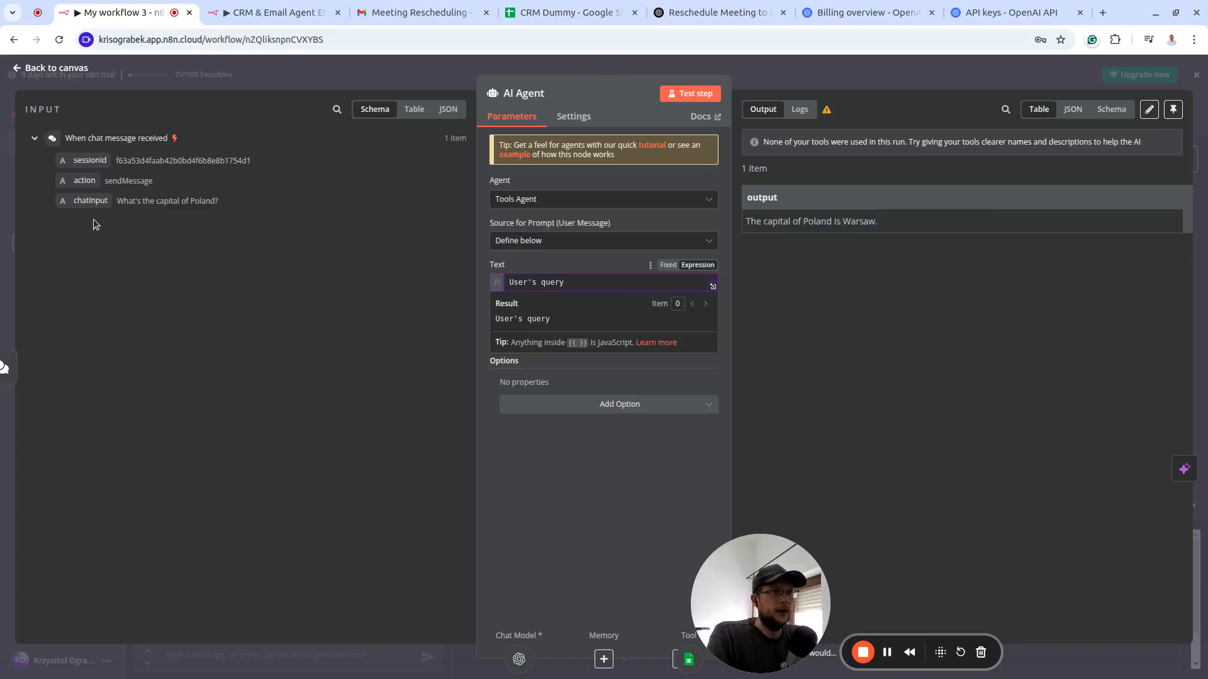
{"action": "left_click_drag", "start_coordinate": [88, 201], "coordinate": [629, 282]}
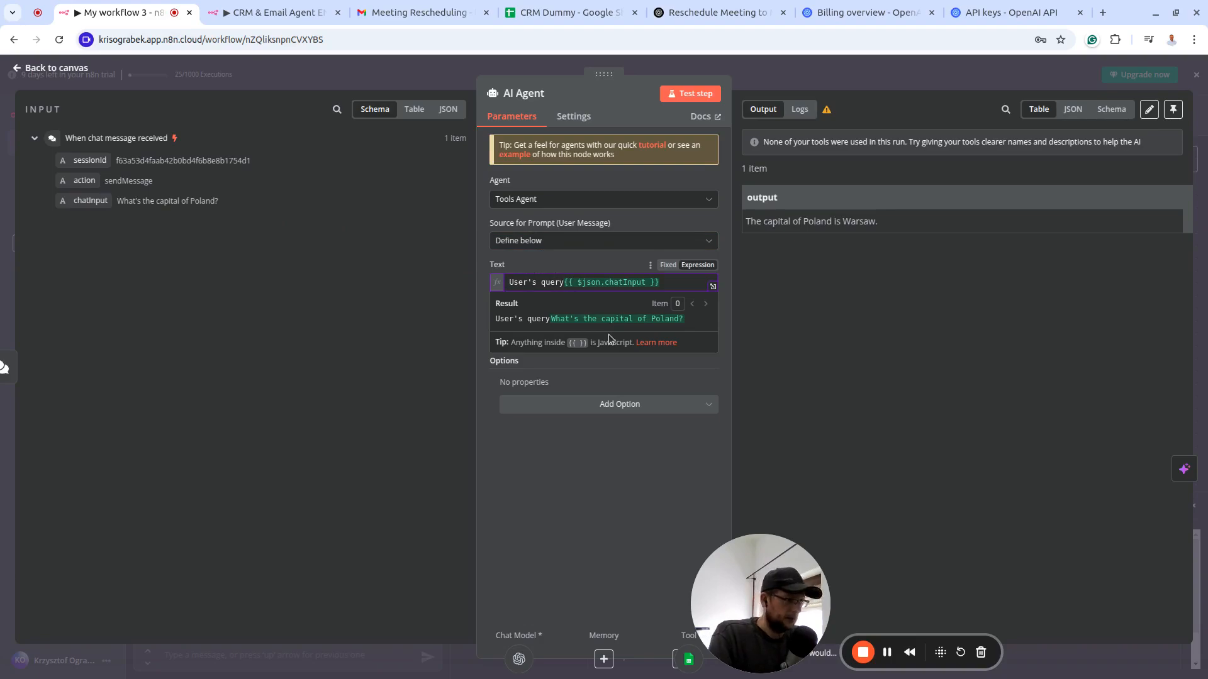
{"action": "type", "text": ":"}
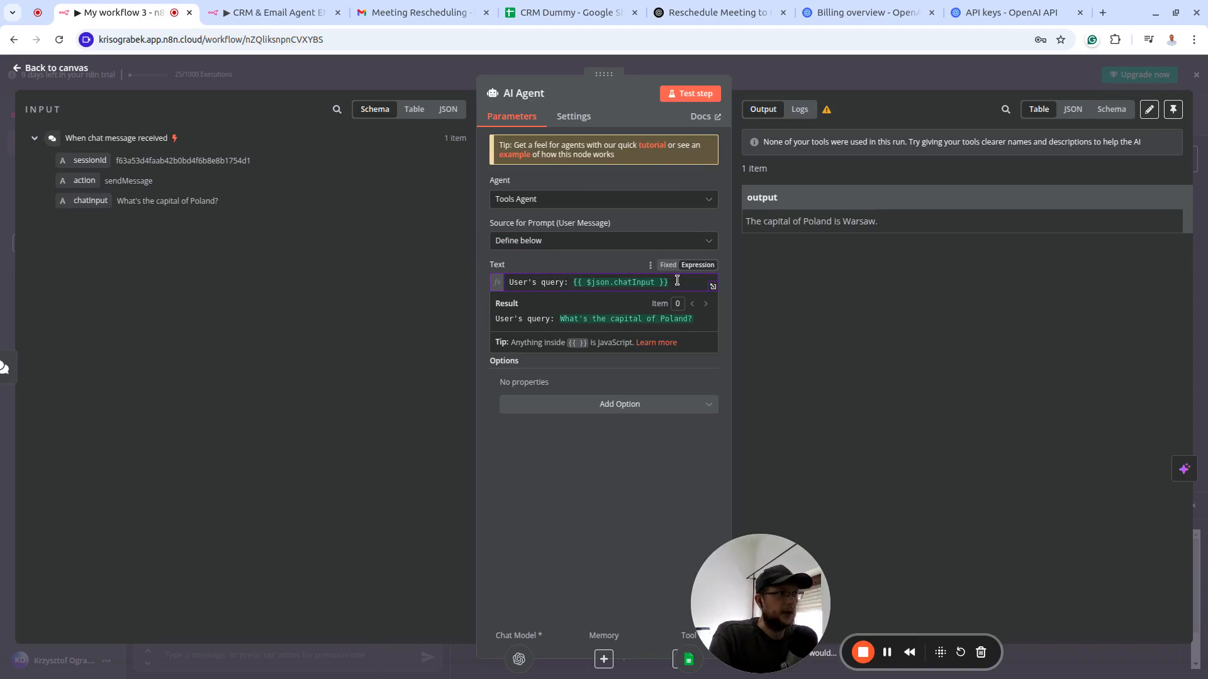
{"action": "left_click_drag", "start_coordinate": [661, 282], "coordinate": [572, 280]}
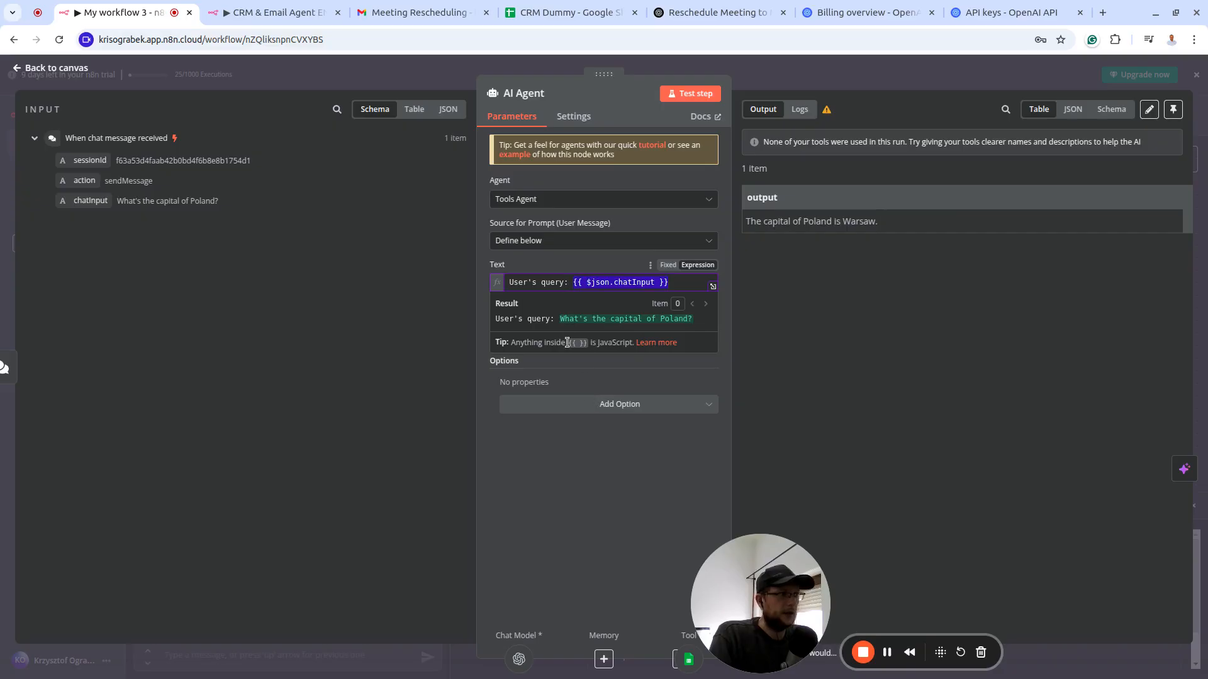
{"action": "left_click", "coordinate": [674, 281]}
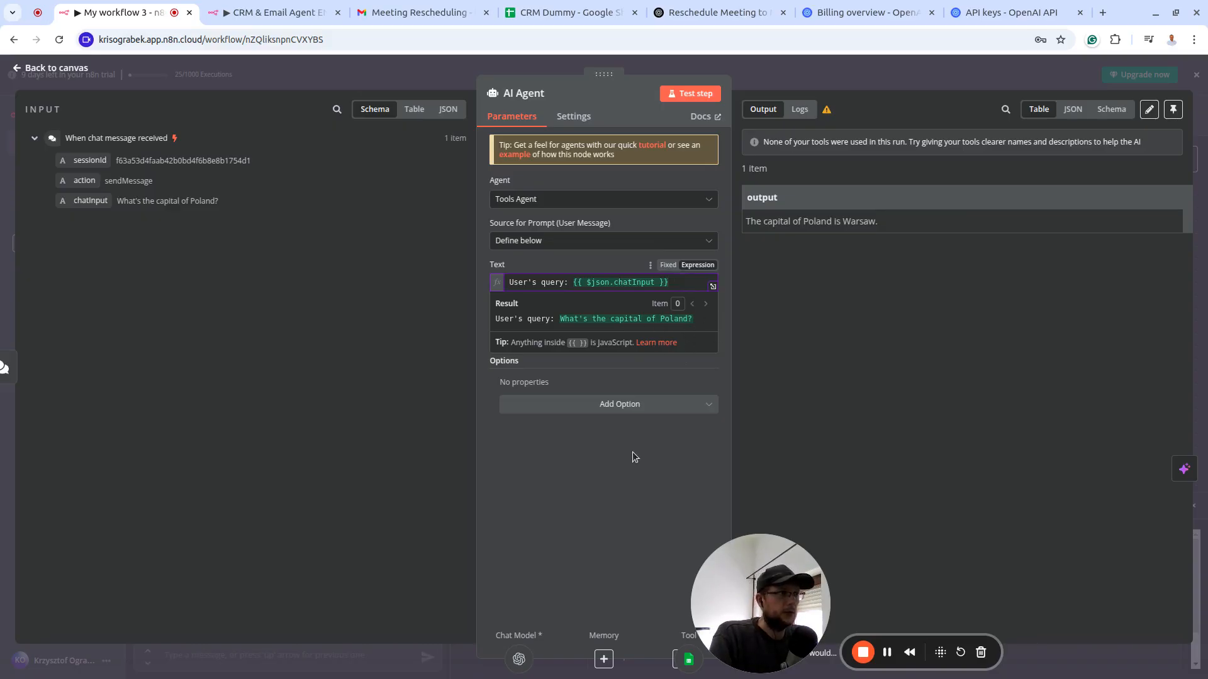
Add a System Message option to the AI Agent and switch it to an expression
{"action": "left_click", "coordinate": [618, 409]}
{"action": "left_click", "coordinate": [522, 437]}
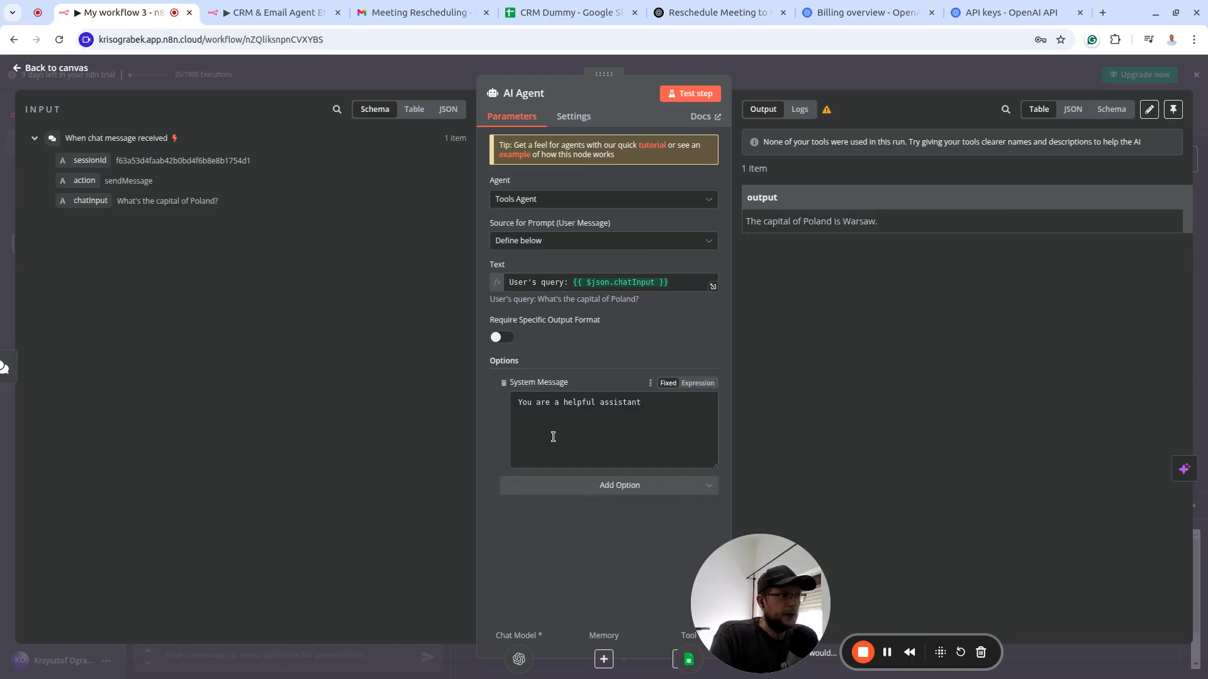
{"action": "left_click", "coordinate": [698, 383]}
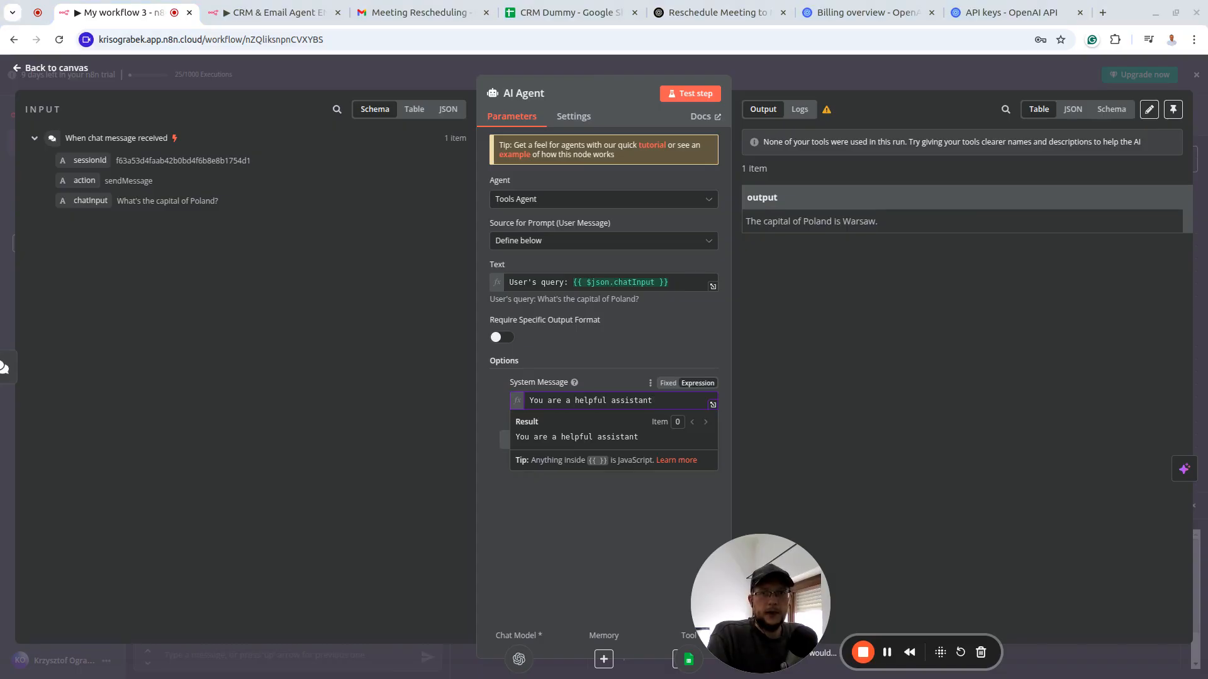
Replace the system message with Role (helpful assistant with CRM and email access), Goal (fulfill queries with respective tools) and Tools (SearchCRM), and return to the canvas
{"action": "left_click", "coordinate": [713, 405]}
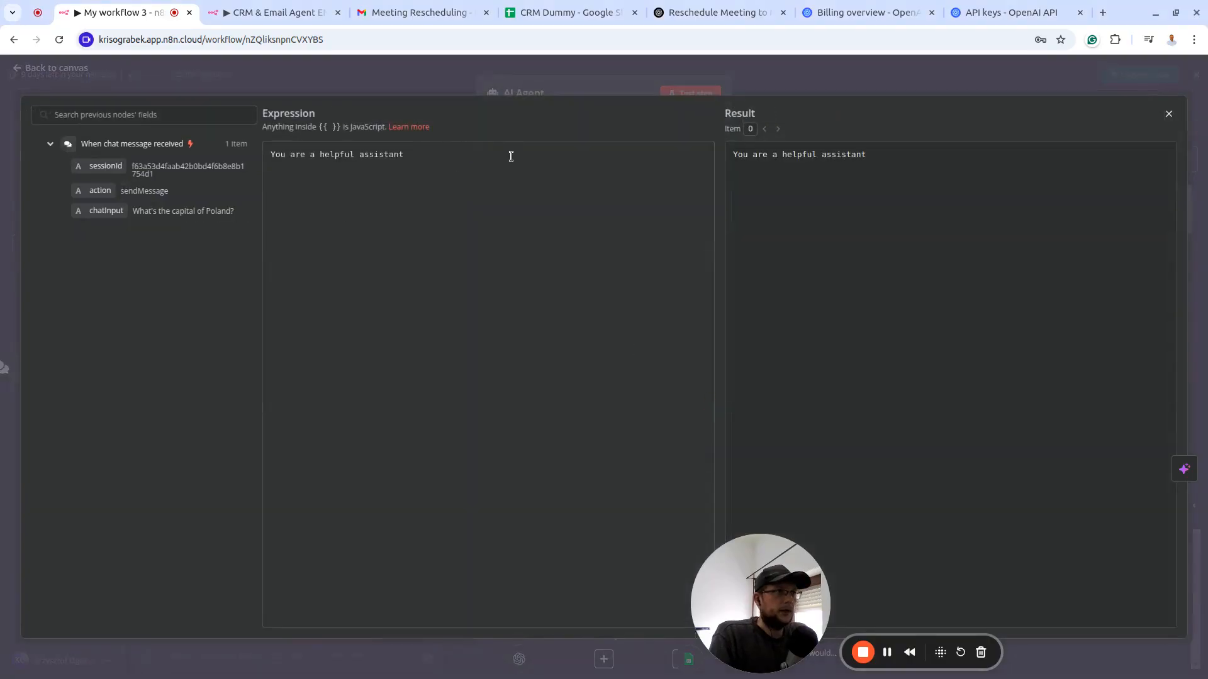
{"action": "left_click_drag", "start_coordinate": [510, 156], "coordinate": [214, 117]}
{"action": "type", "text": "Role: You are a helpful assistant with the access to CRM and email of the user.  Goal: Fulfill user’s queries and tasks. Use respective tools.  Tools:  1. SearchCRM - to find people in the CRM."}
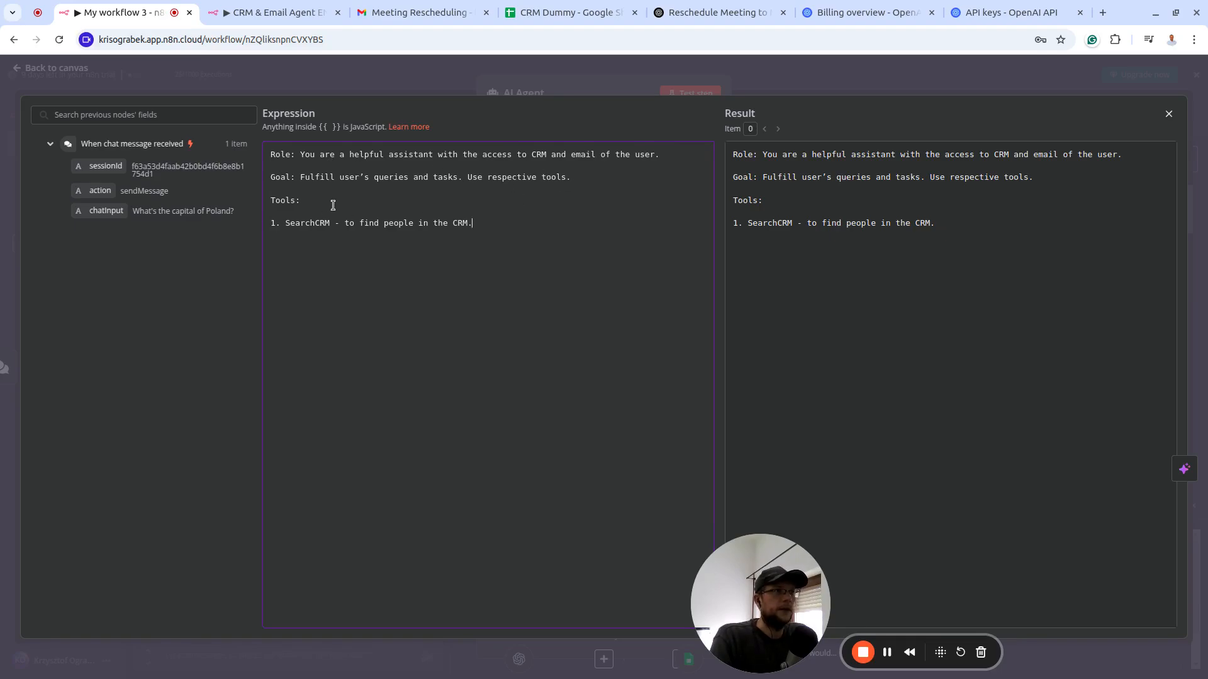
{"action": "key", "text": "BackSpace"}
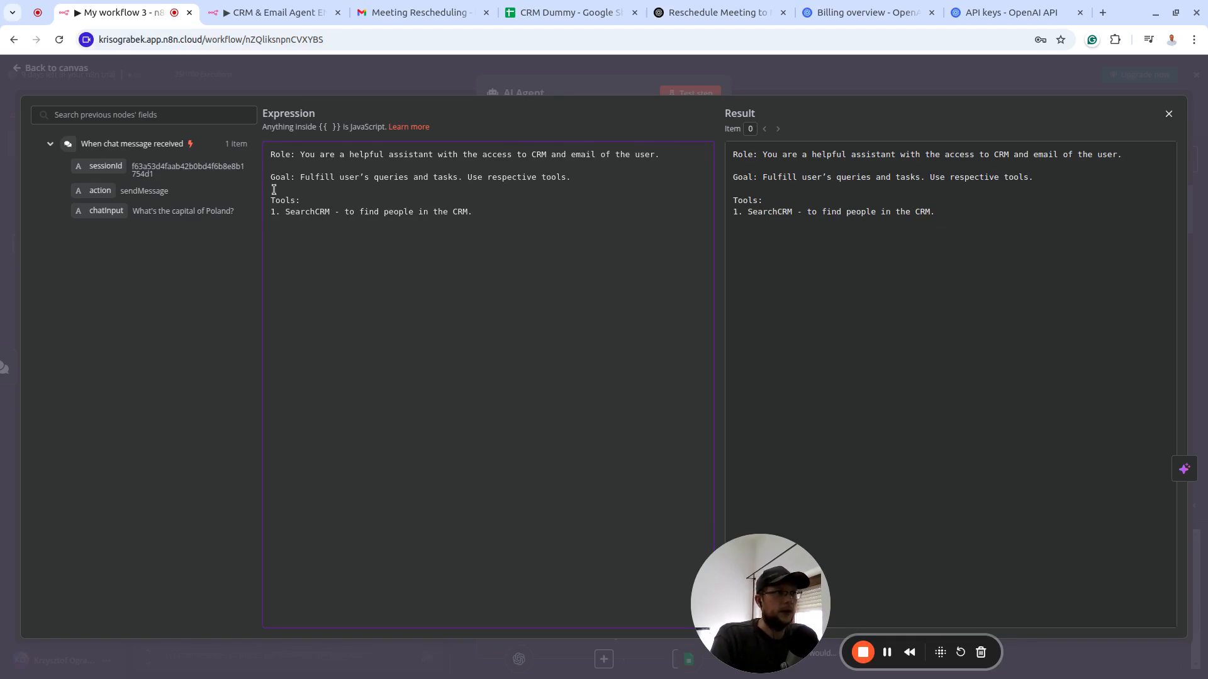
{"action": "key", "text": "Return"}
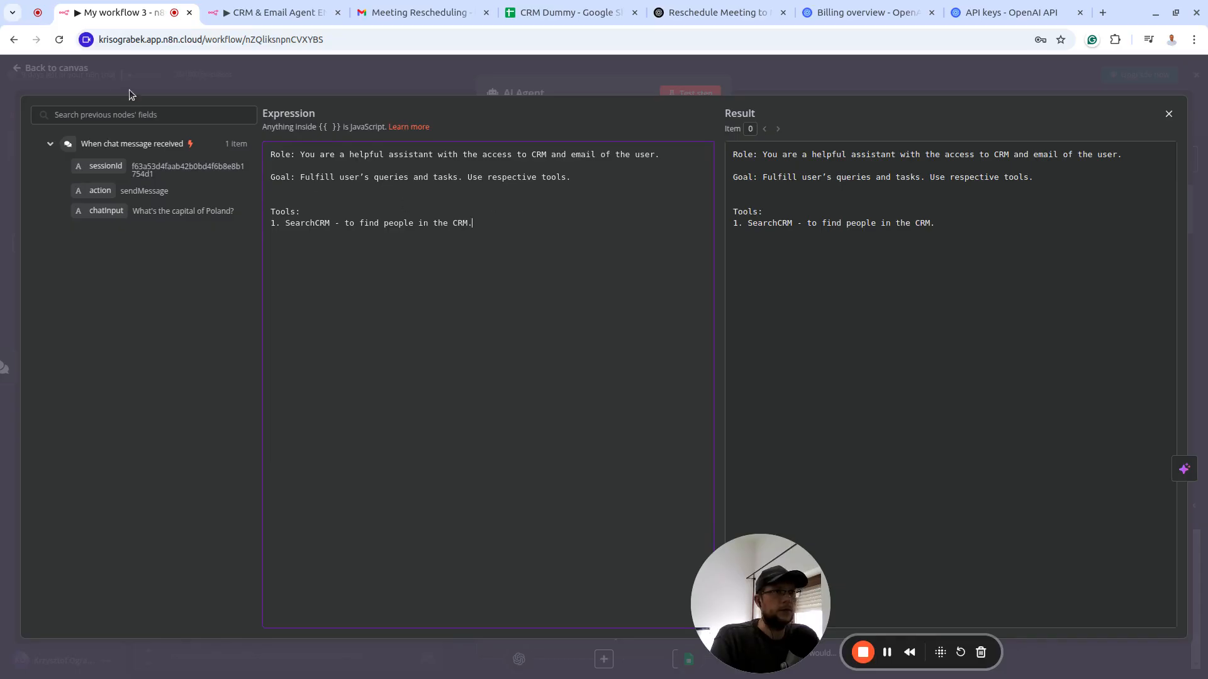
{"action": "left_click", "coordinate": [201, 90]}
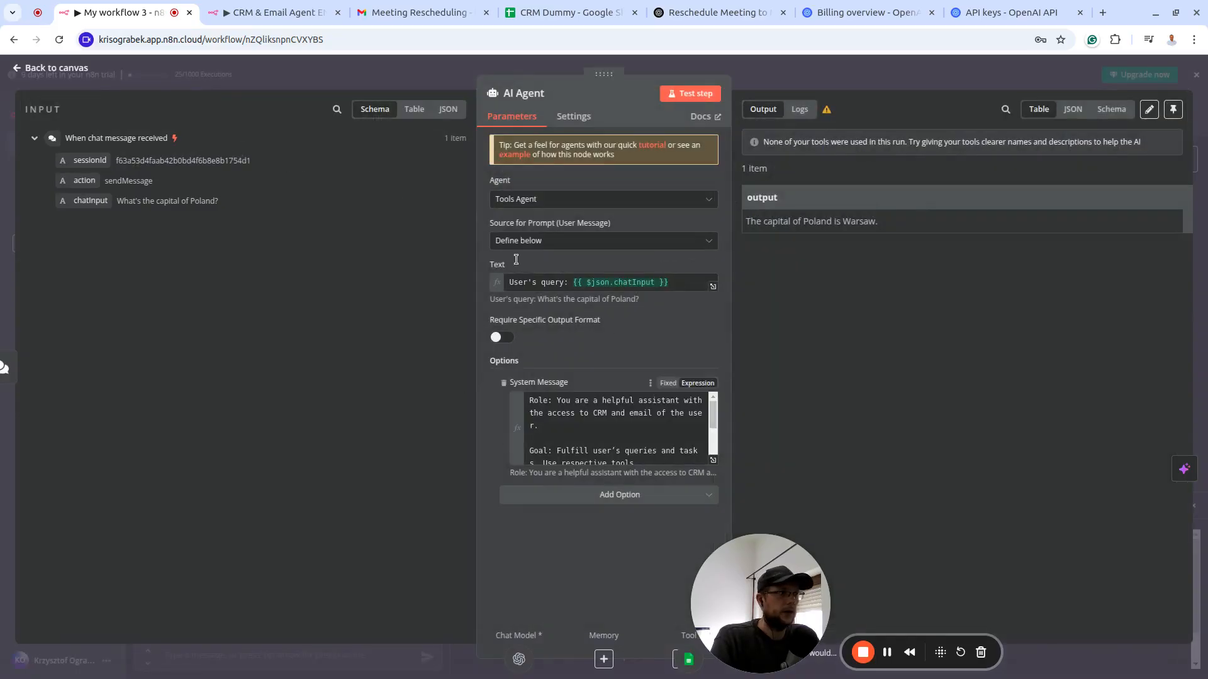
{"action": "left_click", "coordinate": [56, 67]}
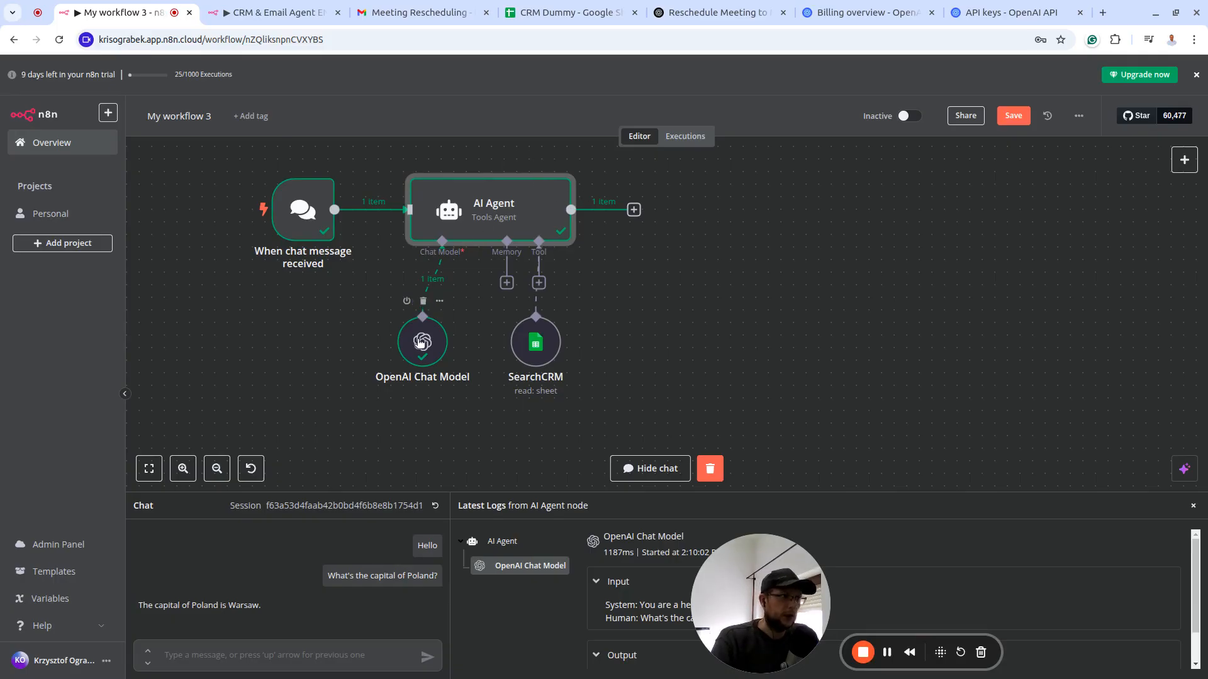
Look over the contact table in the CRM Dummy spreadsheet, reset the page zoom, and return to the n8n workflow
{"action": "left_click", "coordinate": [552, 356]}
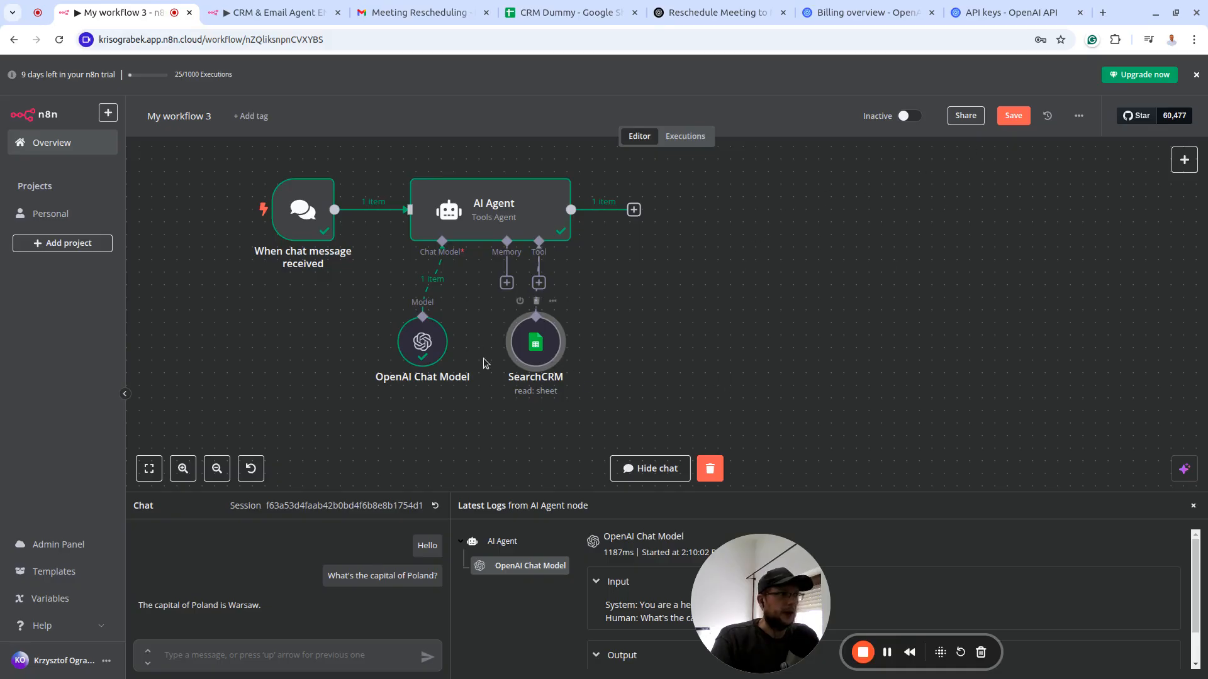
{"action": "left_click", "coordinate": [560, 13]}
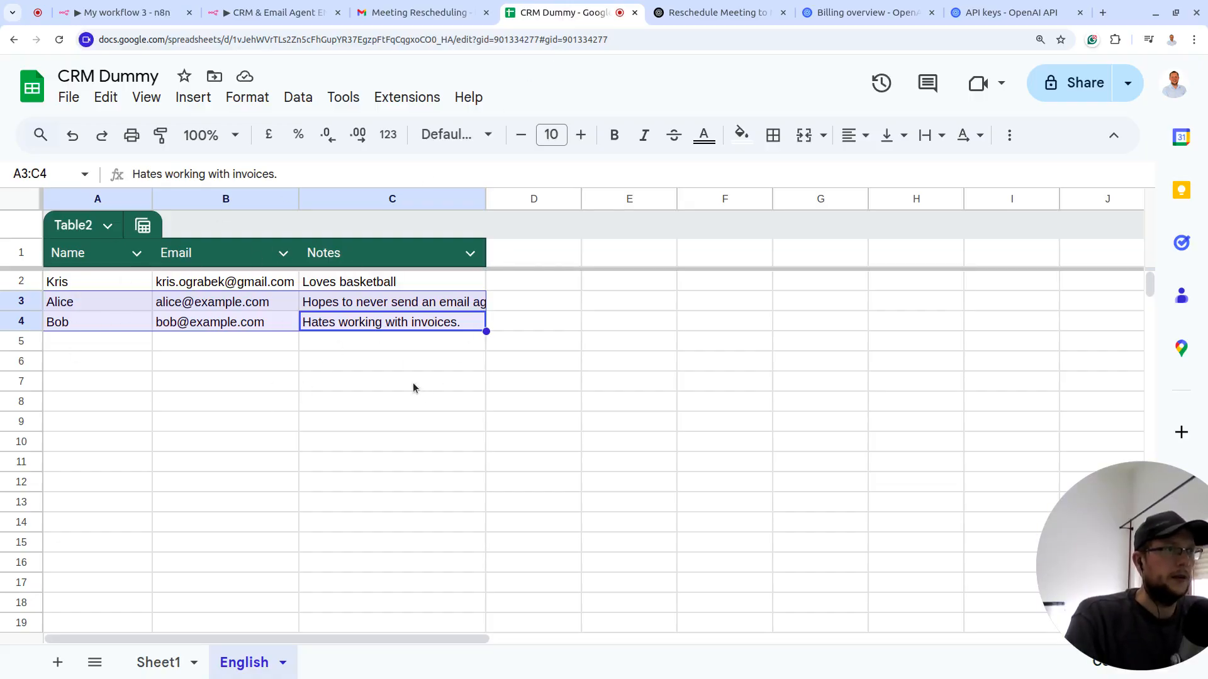
{"action": "scroll", "coordinate": [412, 382], "scroll_direction": "down", "scroll_amount": 2}
{"action": "key", "text": "ctrl+0"}
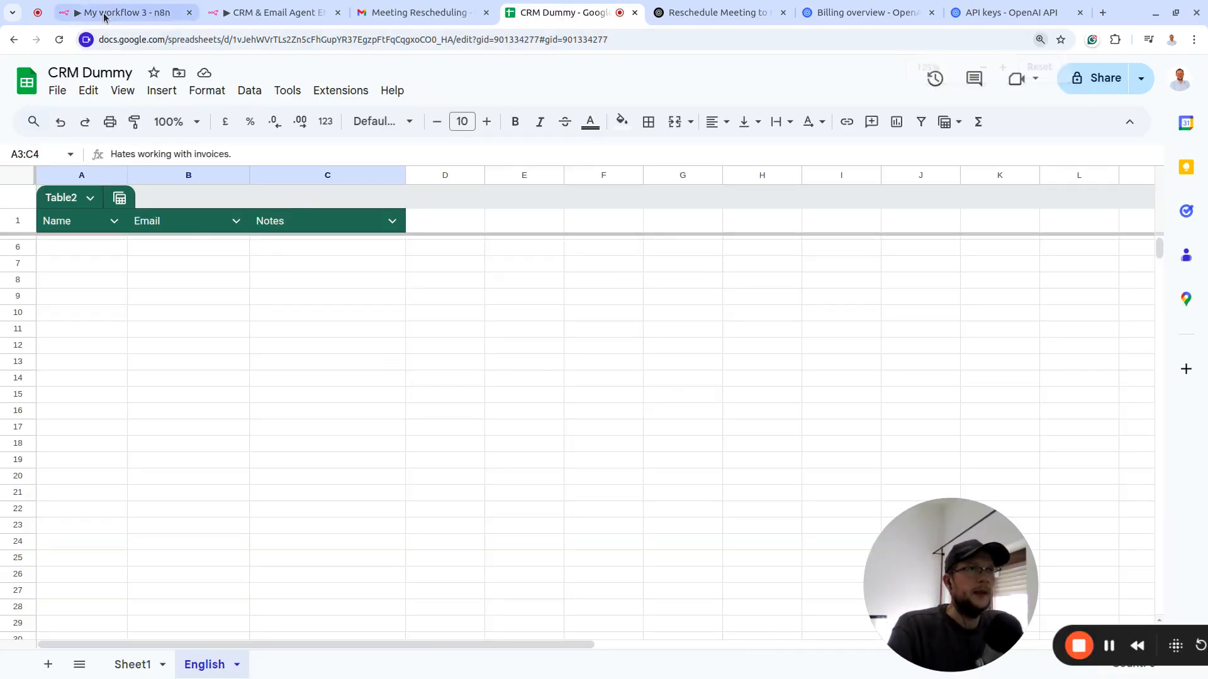
{"action": "left_click", "coordinate": [104, 14]}
{"action": "left_click_drag", "start_coordinate": [773, 627], "coordinate": [934, 627]}
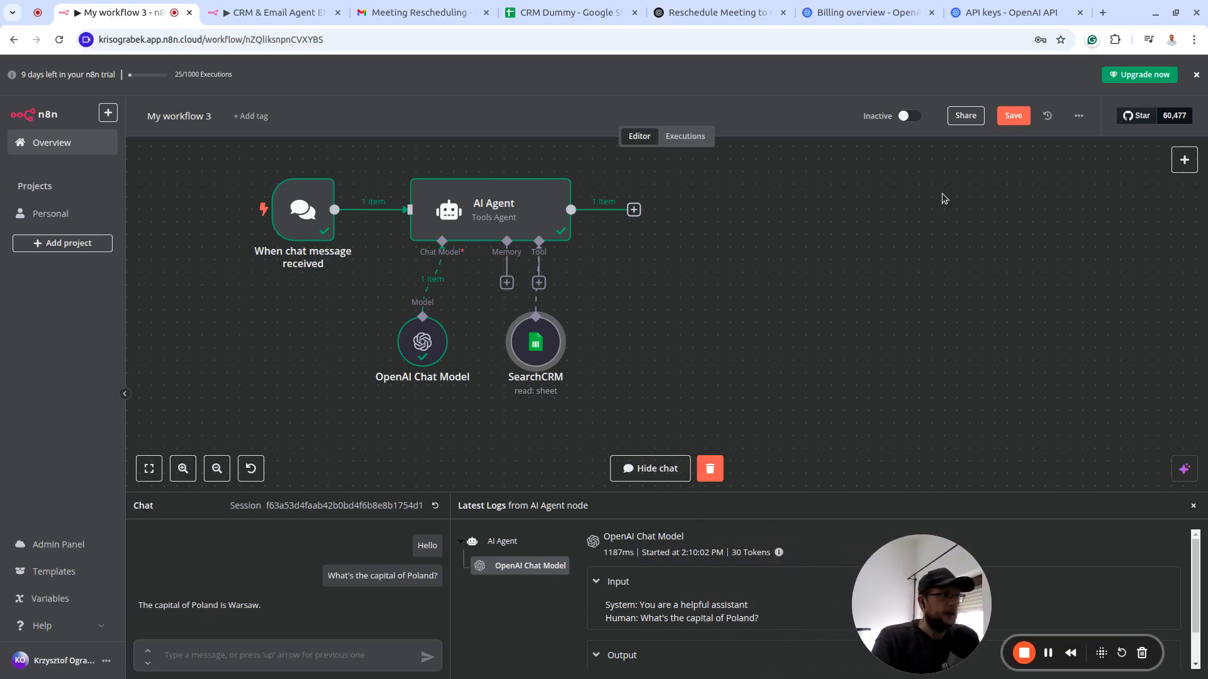
Save the workflow and test the agent with the chat message "Who are my contacts?"
{"action": "left_click", "coordinate": [1014, 115]}
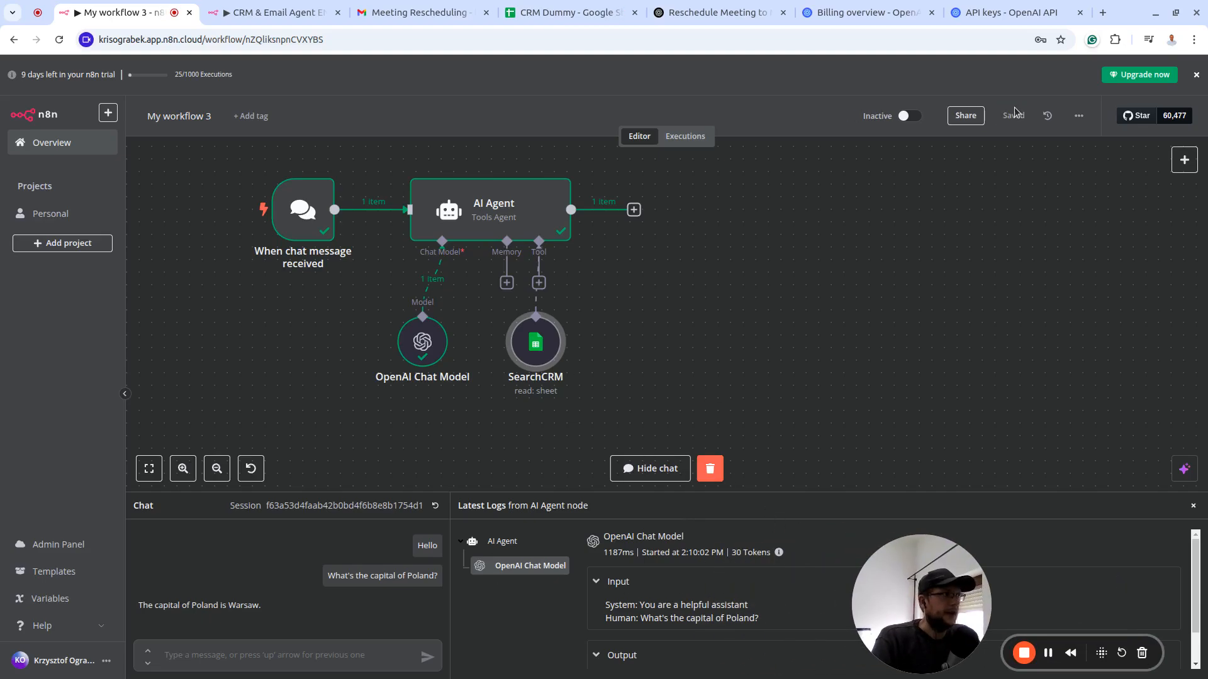
{"action": "left_click", "coordinate": [250, 658]}
{"action": "type", "text": "W"}
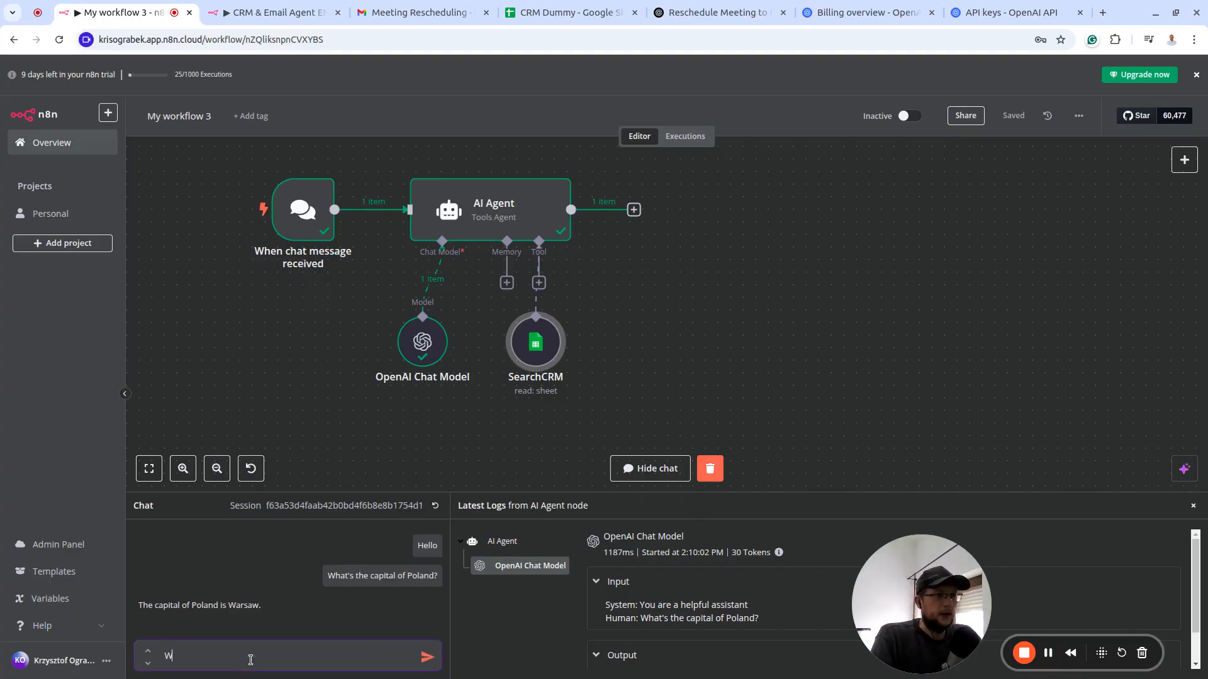
{"action": "type", "text": "ho are my c"}
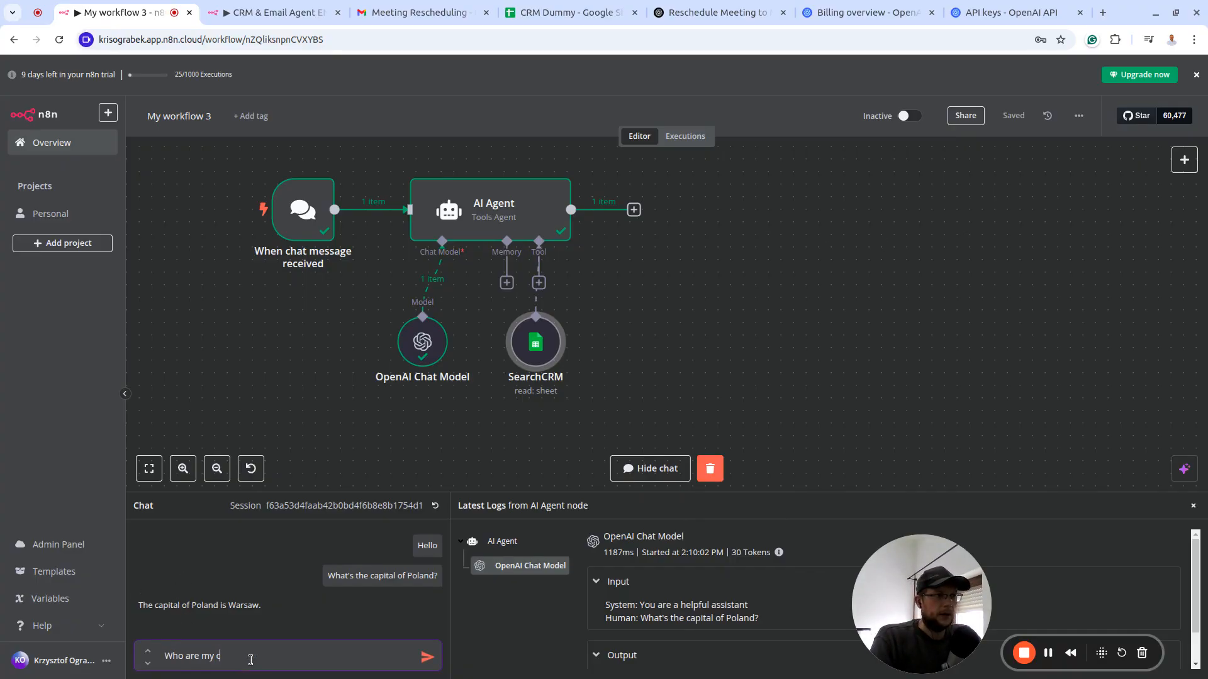
{"action": "type", "text": "ontacts?"}
{"action": "key", "text": "Return"}
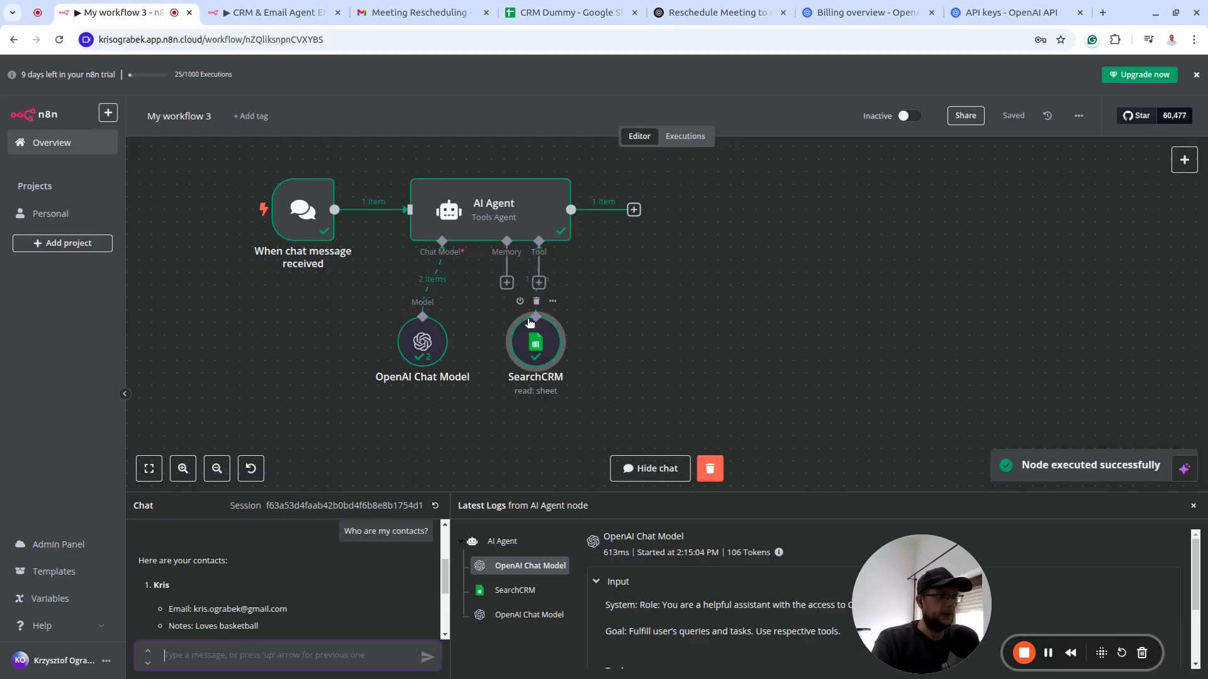
Read the agent's contact list in a taller chat area and compare it with the rows in the CRM Dummy spreadsheet
{"action": "scroll", "coordinate": [326, 596], "scroll_direction": "down", "scroll_amount": 3}
{"action": "scroll", "coordinate": [312, 583], "scroll_direction": "up", "scroll_amount": 3}
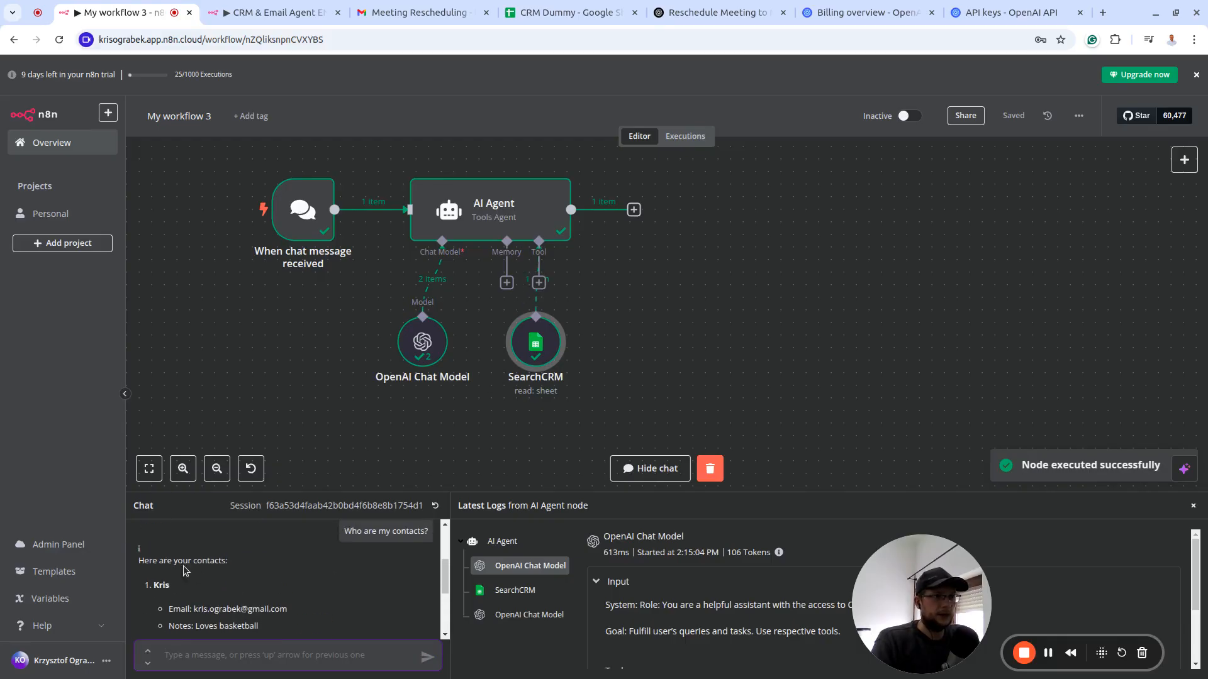
{"action": "scroll", "coordinate": [183, 565], "scroll_direction": "down", "scroll_amount": 1}
{"action": "scroll", "coordinate": [214, 575], "scroll_direction": "down", "scroll_amount": 1}
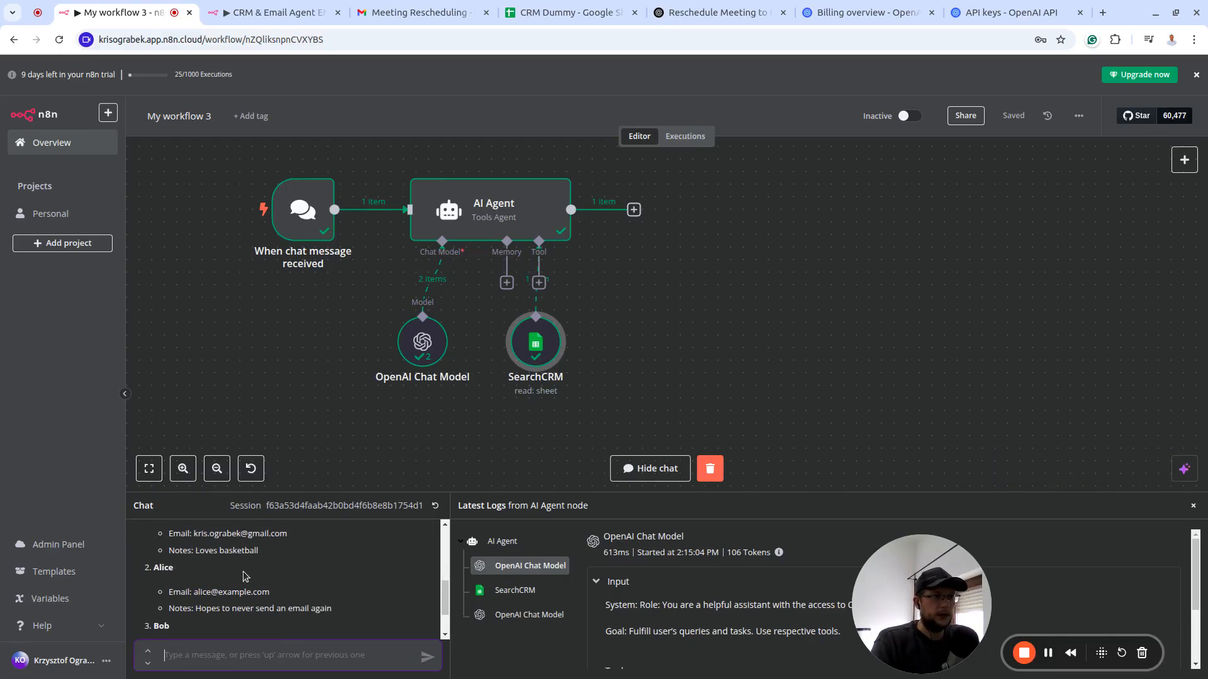
{"action": "left_click_drag", "start_coordinate": [433, 494], "coordinate": [433, 429]}
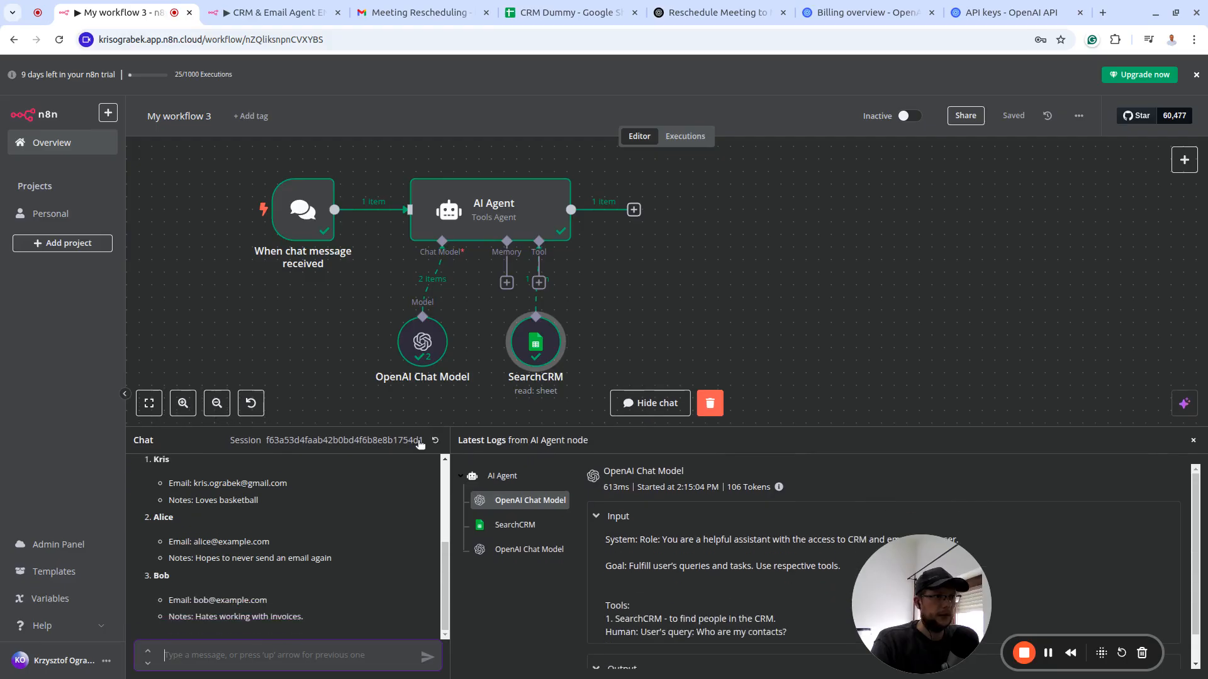
{"action": "scroll", "coordinate": [166, 533], "scroll_direction": "down", "scroll_amount": 2}
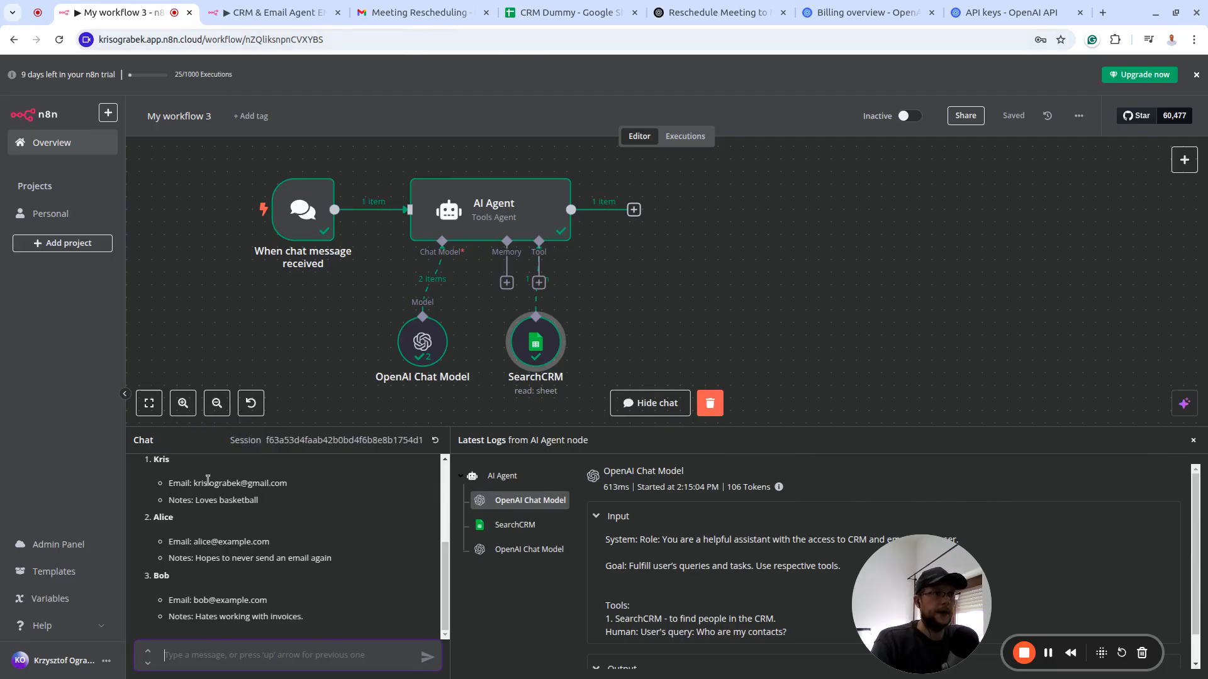
{"action": "left_click_drag", "start_coordinate": [234, 482], "coordinate": [233, 483]}
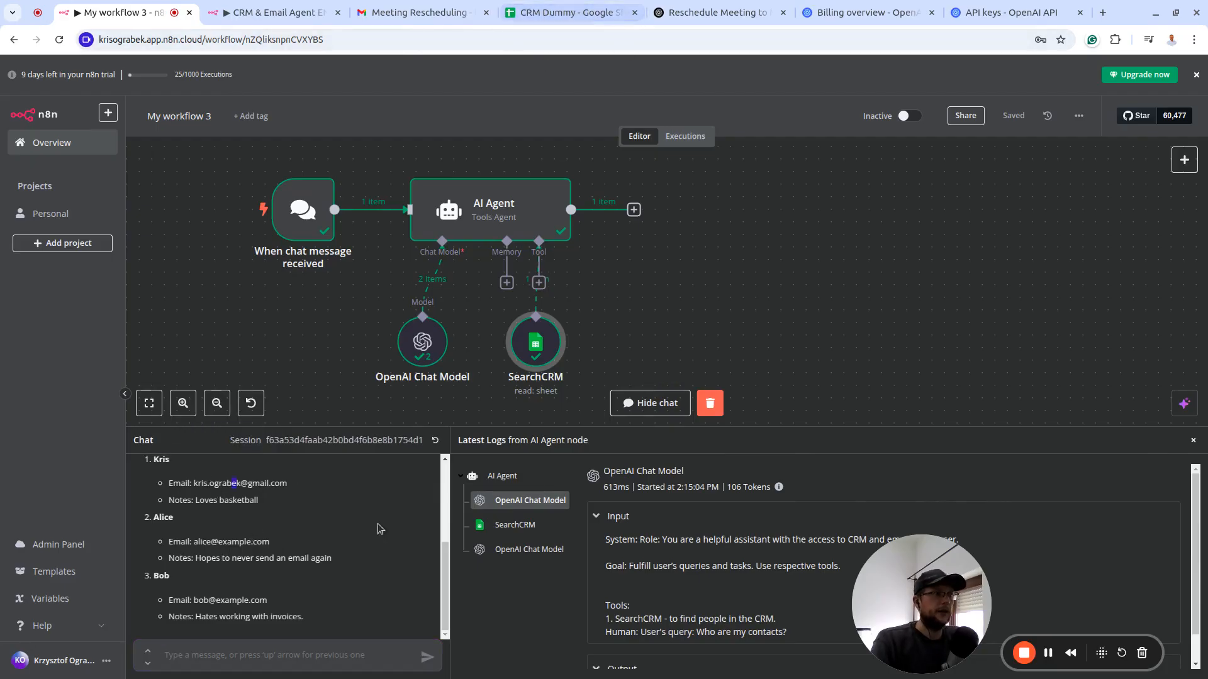
{"action": "left_click", "coordinate": [566, 12]}
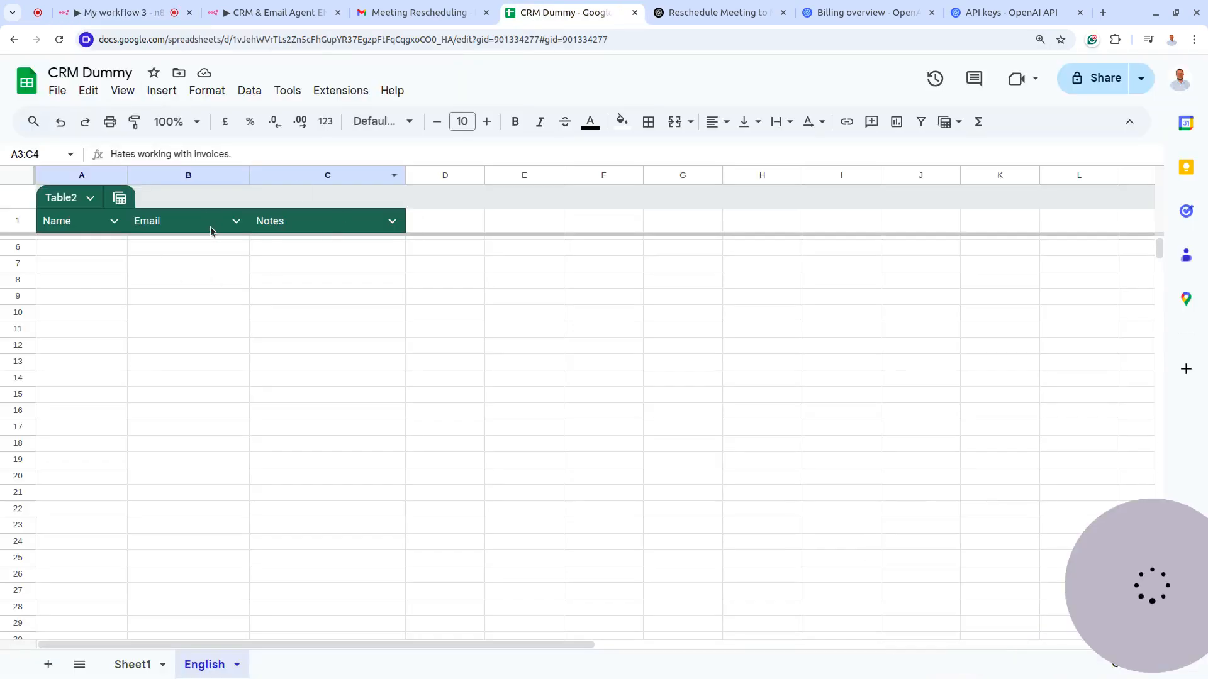
{"action": "scroll", "coordinate": [176, 368], "scroll_direction": "up", "scroll_amount": 2}
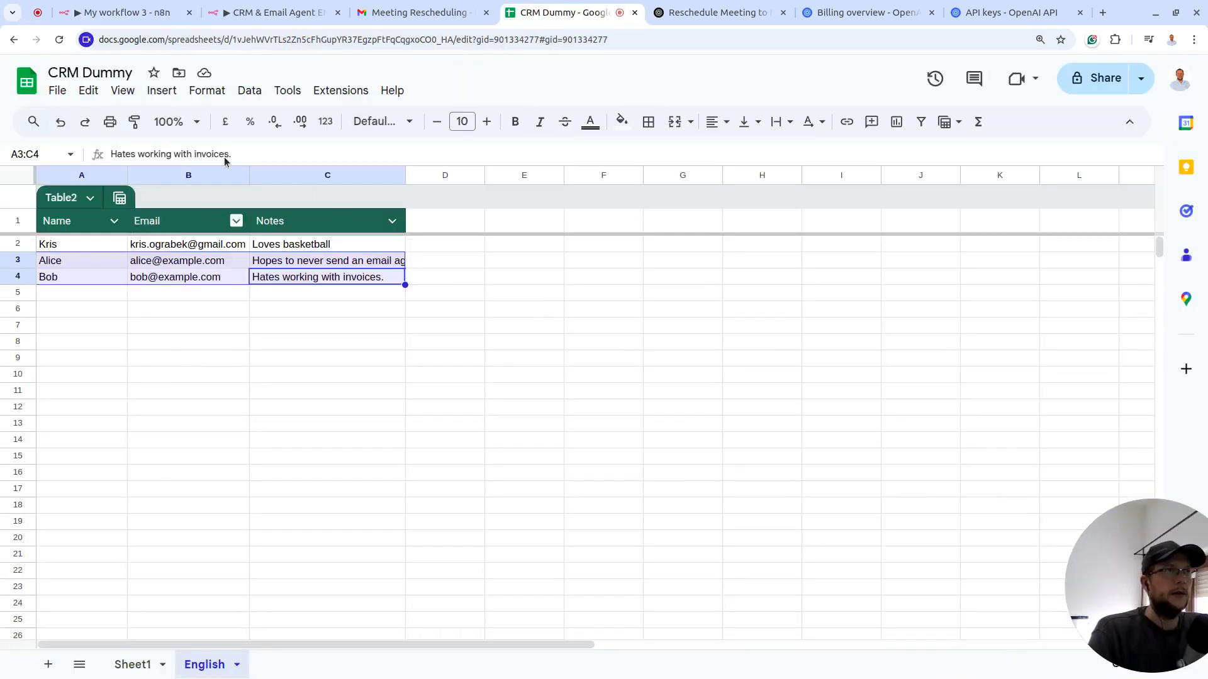
{"action": "left_click", "coordinate": [144, 14]}
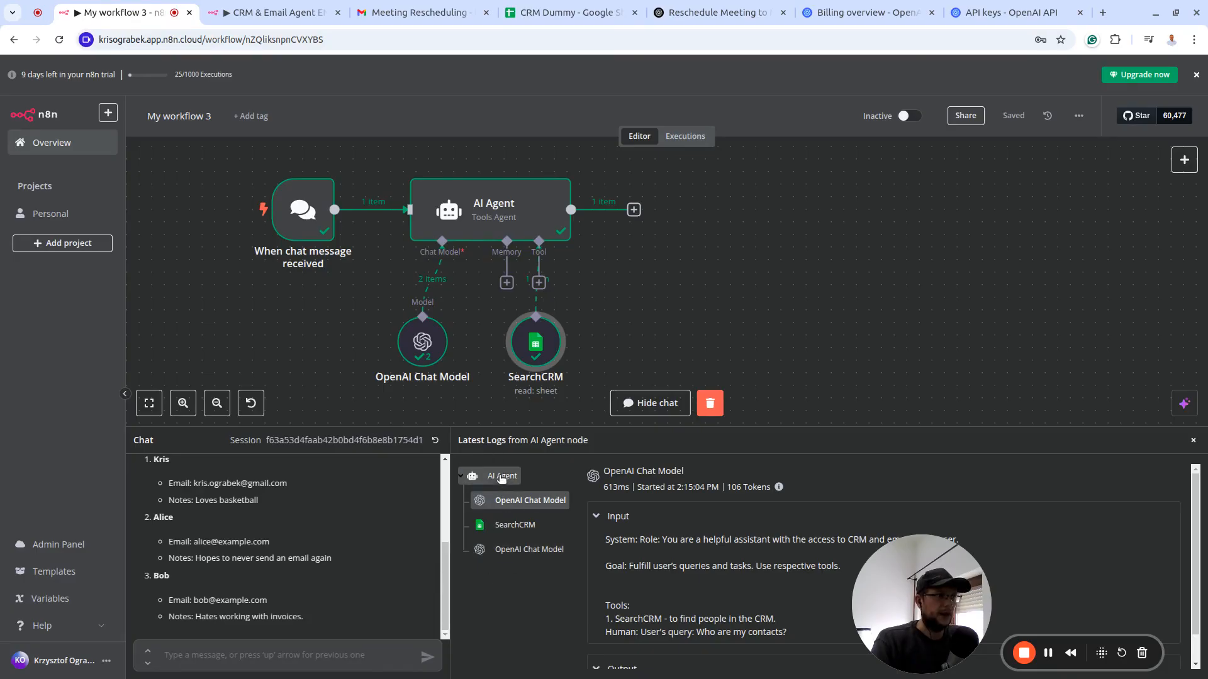
Inspect the input and output of the SearchCRM call in the AI Agent's execution log
{"action": "left_click", "coordinate": [537, 527]}
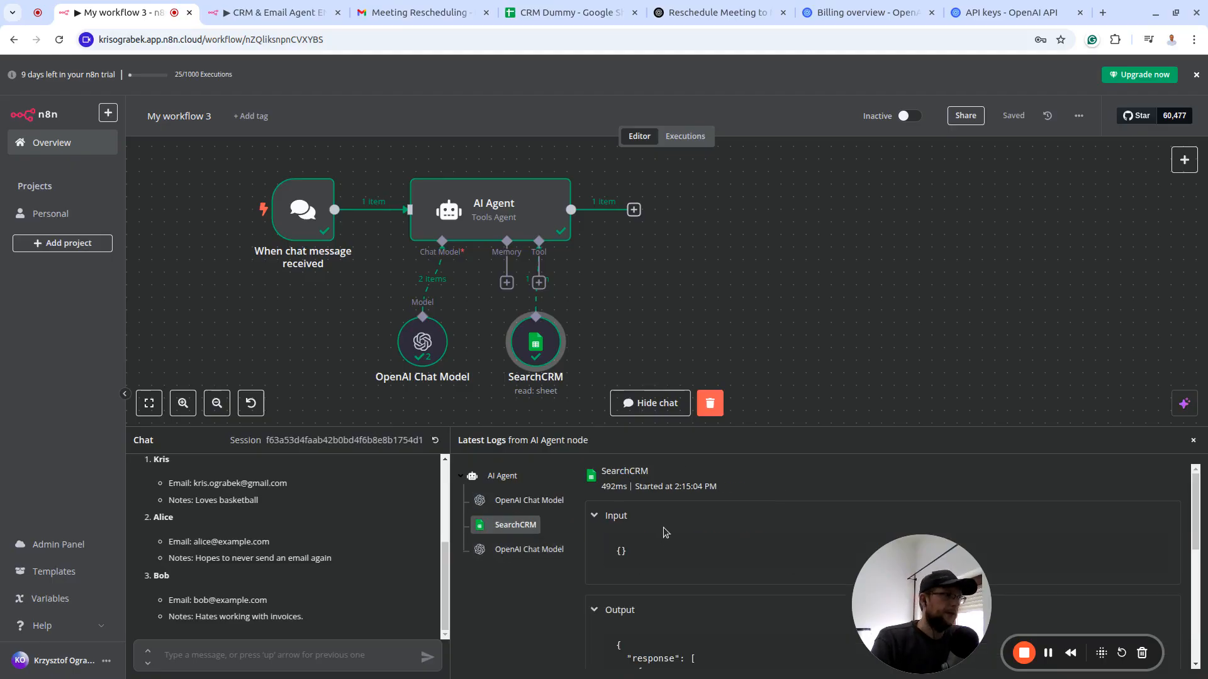
{"action": "scroll", "coordinate": [666, 525], "scroll_direction": "down", "scroll_amount": 6}
{"action": "scroll", "coordinate": [753, 538], "scroll_direction": "up", "scroll_amount": 6}
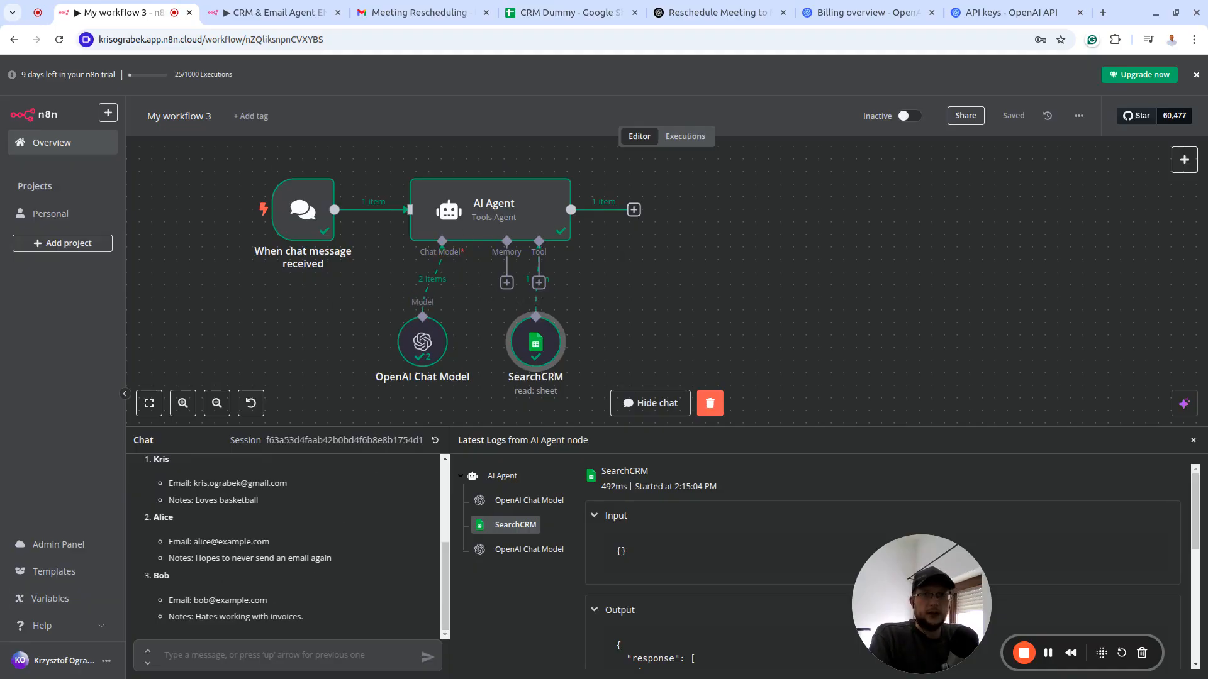
Send the agent a chat message asking it to add a new contact, giving only the contact's first name
{"action": "left_click", "coordinate": [283, 651]}
{"action": "type", "text": "Add"}
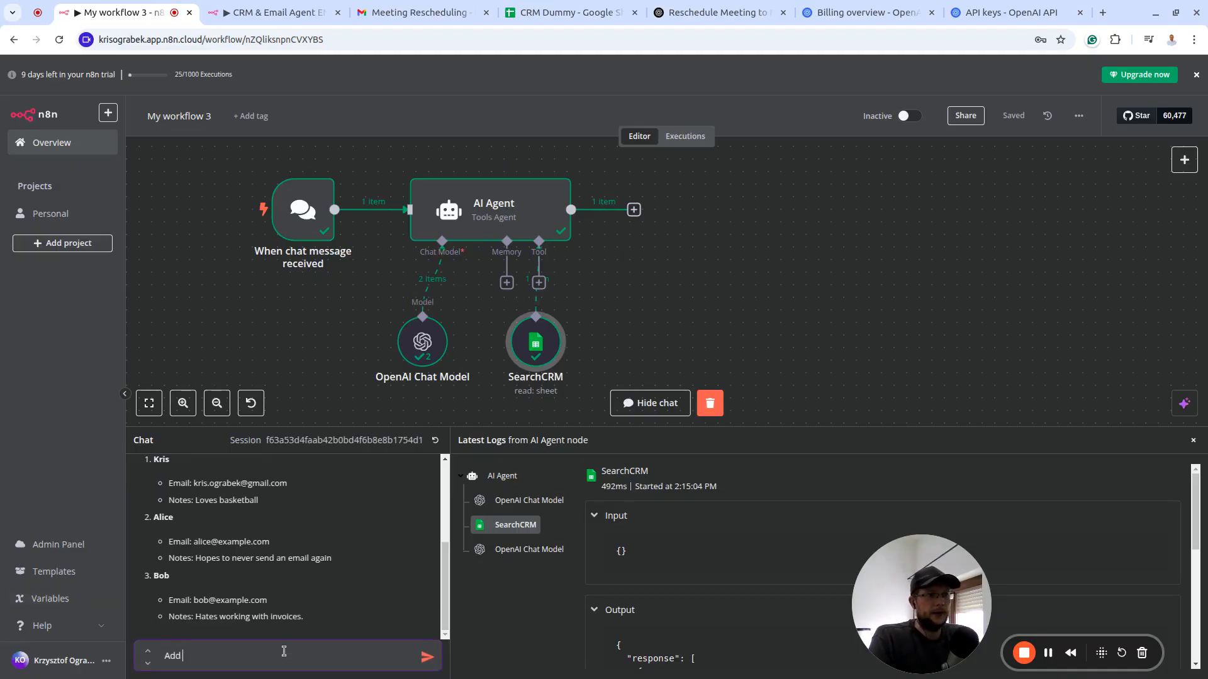
{"action": "type", "text": " c"}
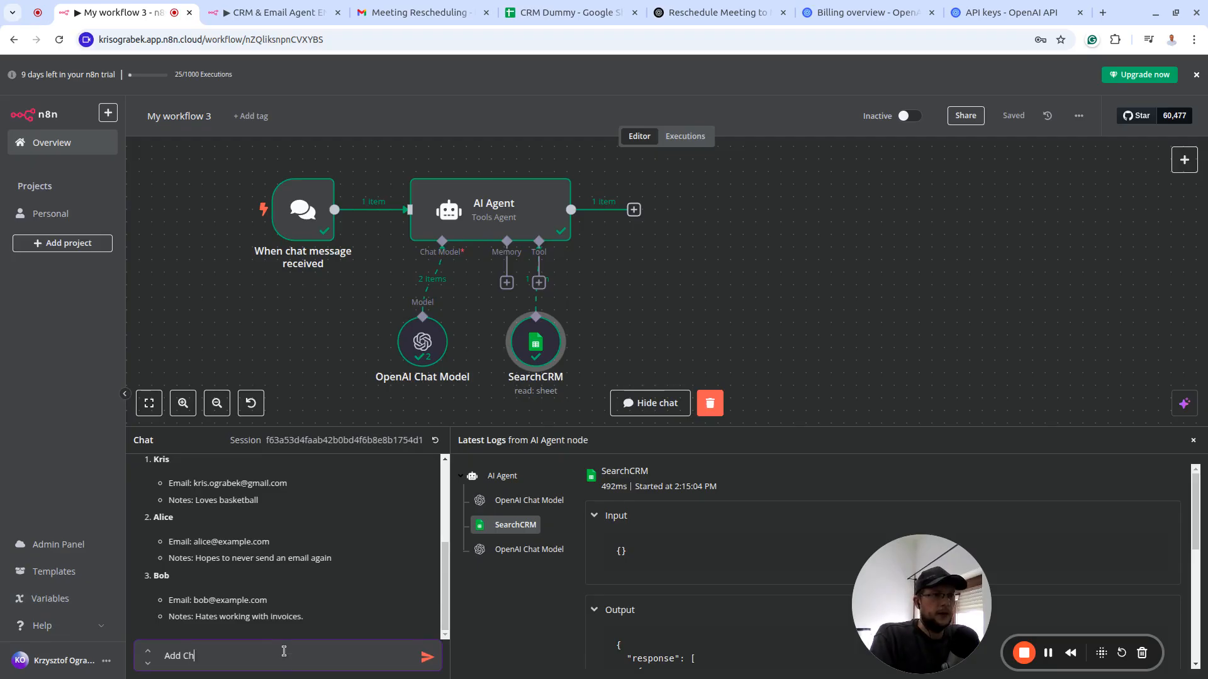
{"action": "type", "text": "harlie"}
{"action": "key", "text": "Return"}
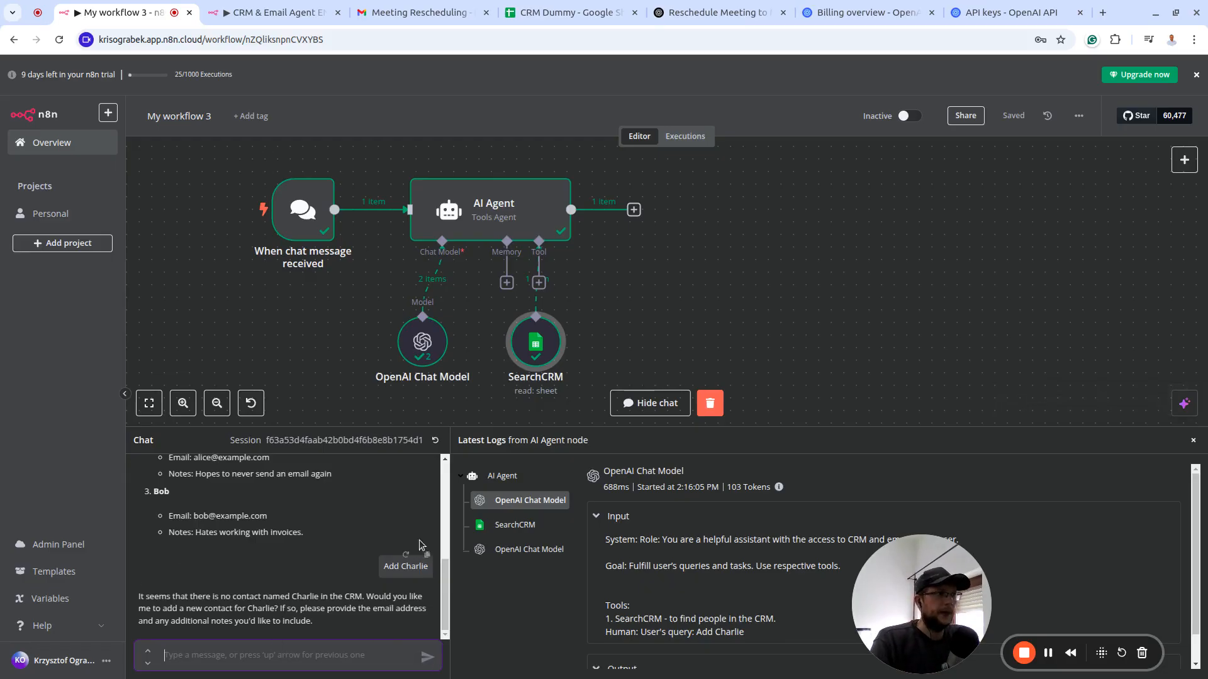
Examine which operations the SearchCRM Google Sheets tool offers, keep Get Row(s), and return to the canvas
{"action": "double_click", "coordinate": [556, 341]}
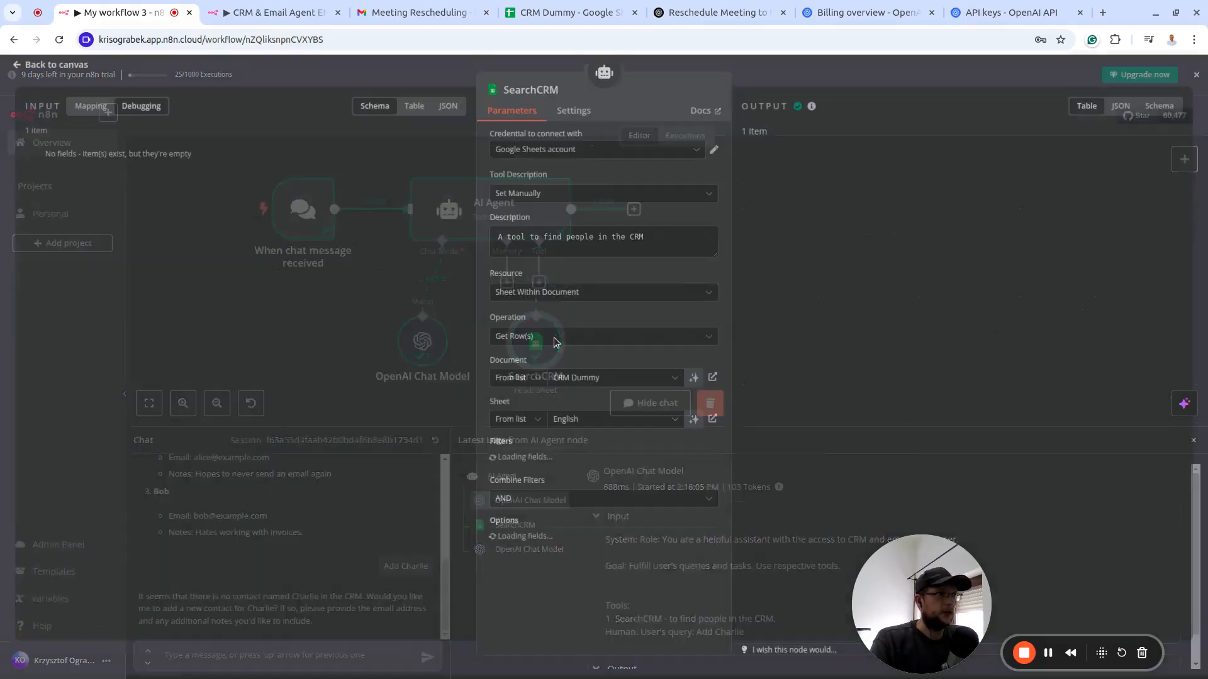
{"action": "left_click_drag", "start_coordinate": [541, 321], "coordinate": [502, 322]}
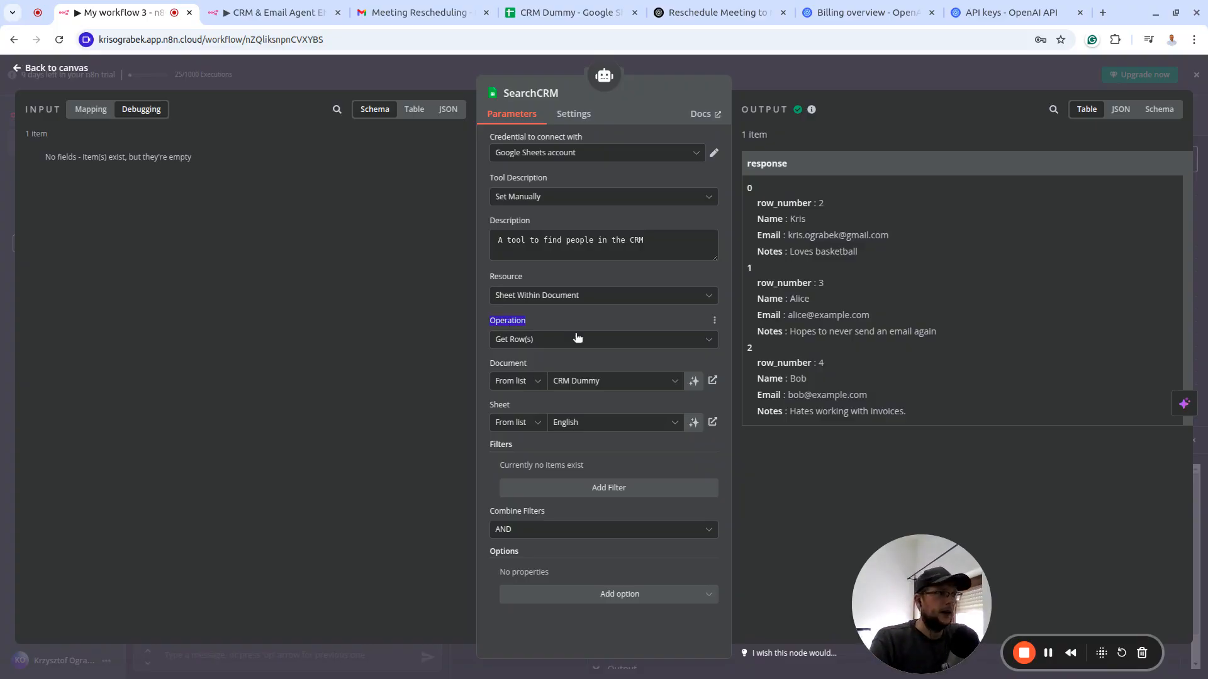
{"action": "left_click", "coordinate": [554, 341]}
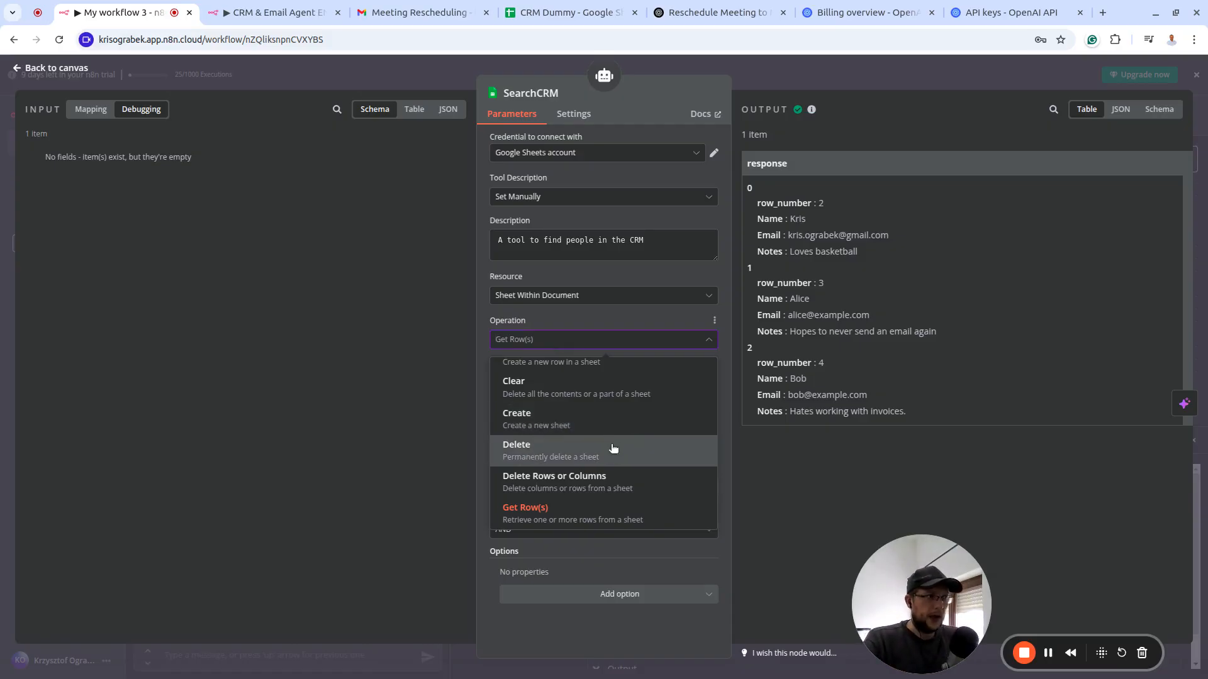
{"action": "scroll", "coordinate": [614, 448], "scroll_direction": "up", "scroll_amount": 2}
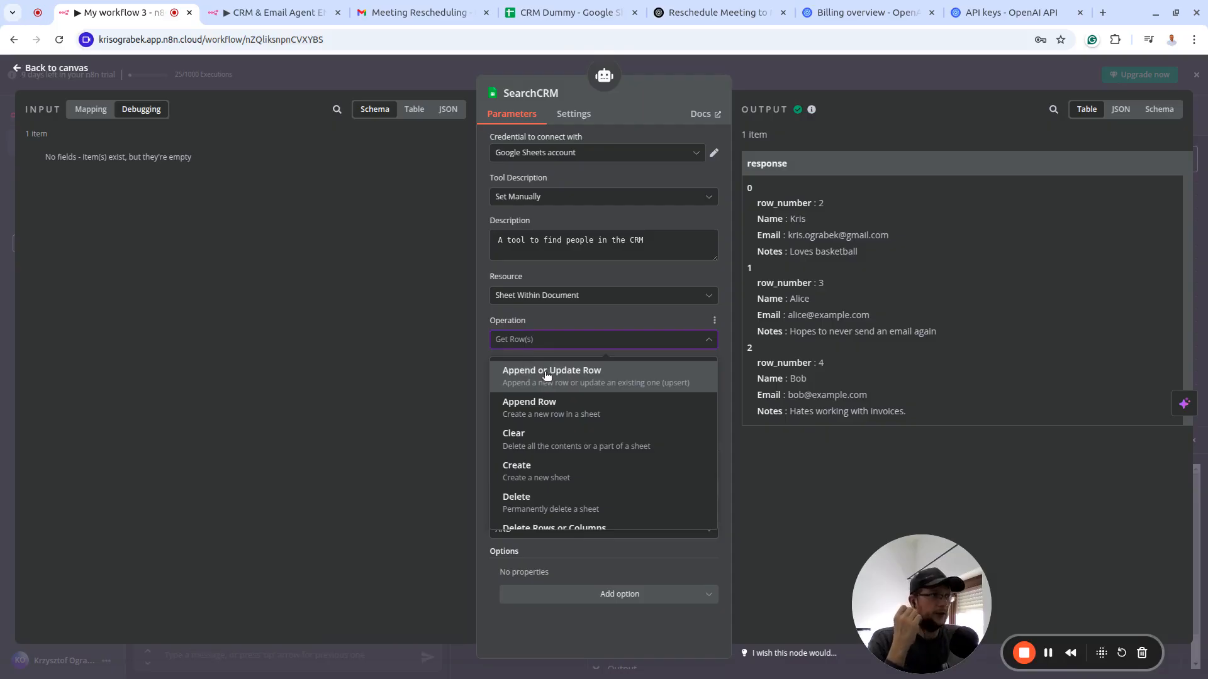
{"action": "left_click", "coordinate": [594, 317]}
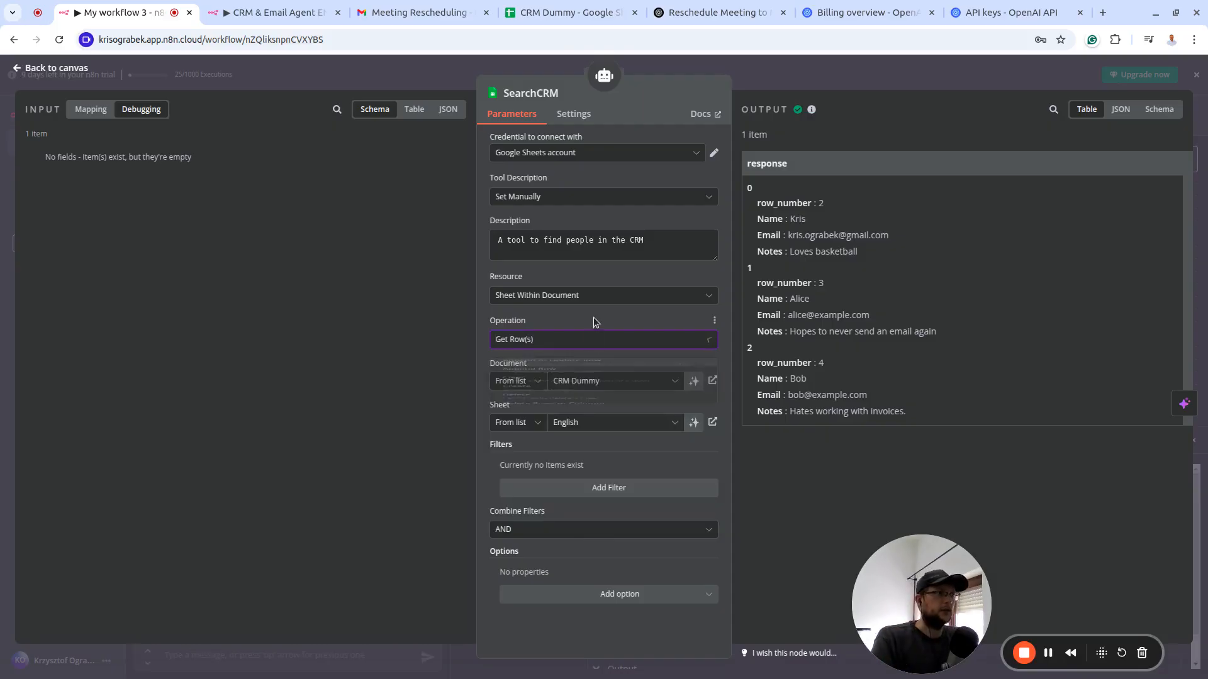
{"action": "left_click", "coordinate": [62, 68]}
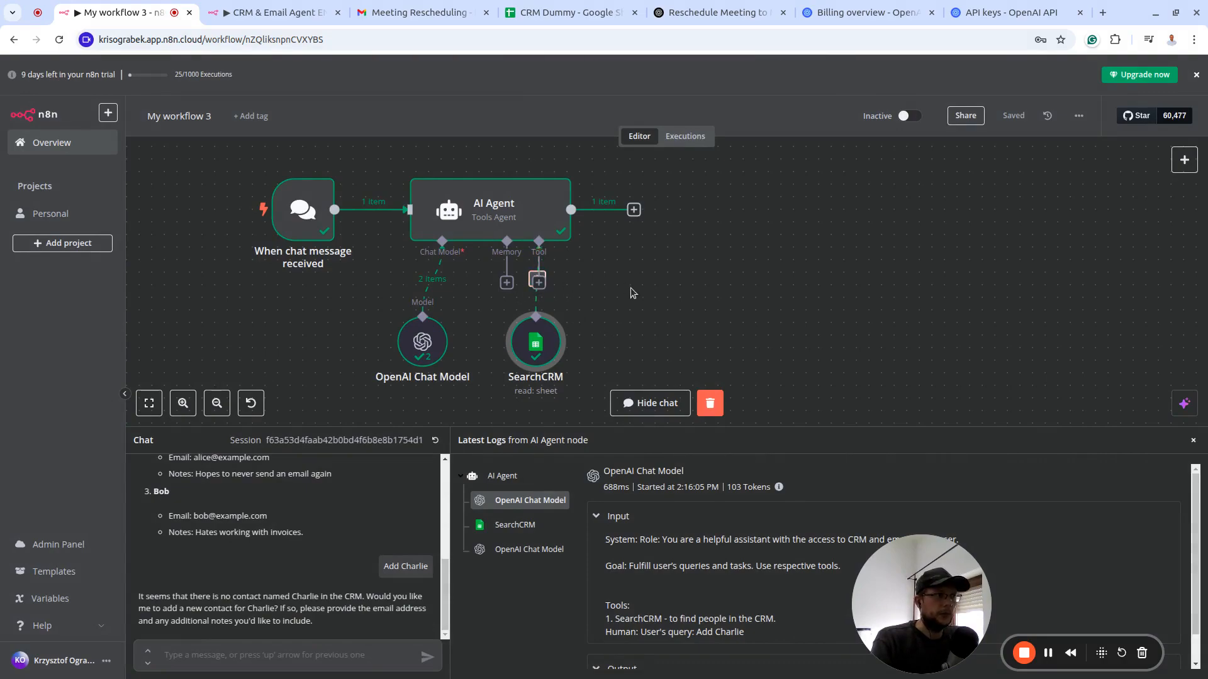
Move the SearchCRM node closer to the OpenAI Chat Model and add a second Google Sheets Tool to the AI Agent
{"action": "left_click_drag", "start_coordinate": [534, 363], "coordinate": [509, 363]}
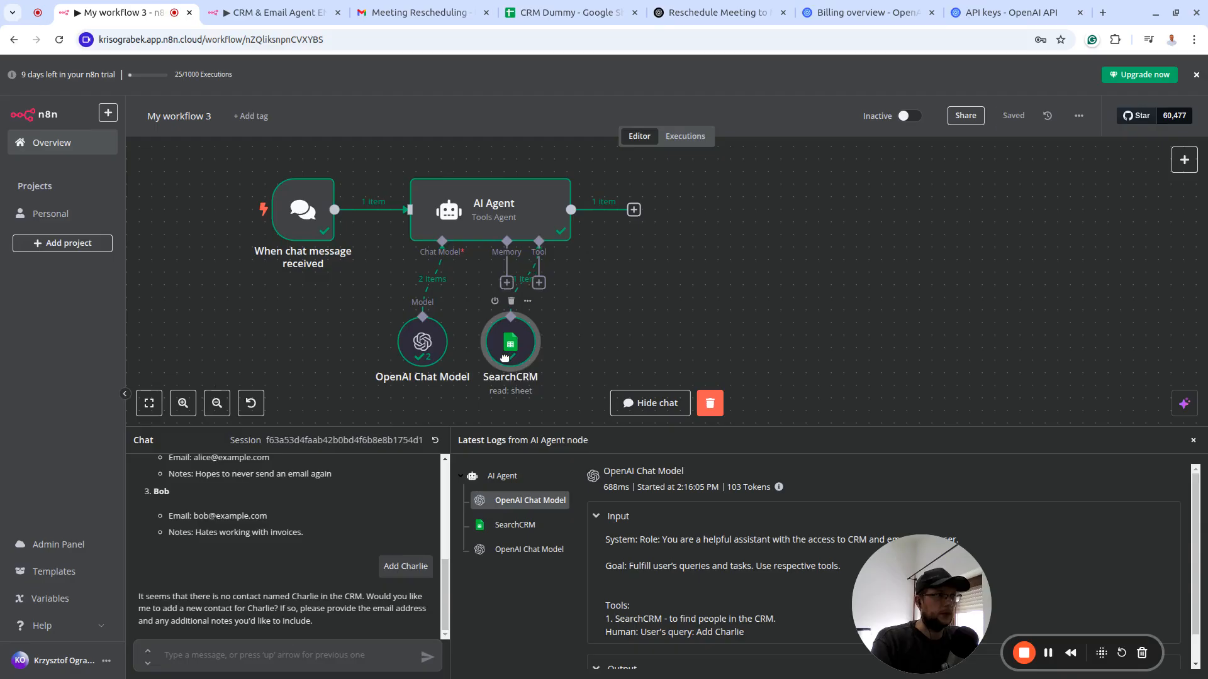
{"action": "left_click", "coordinate": [539, 284]}
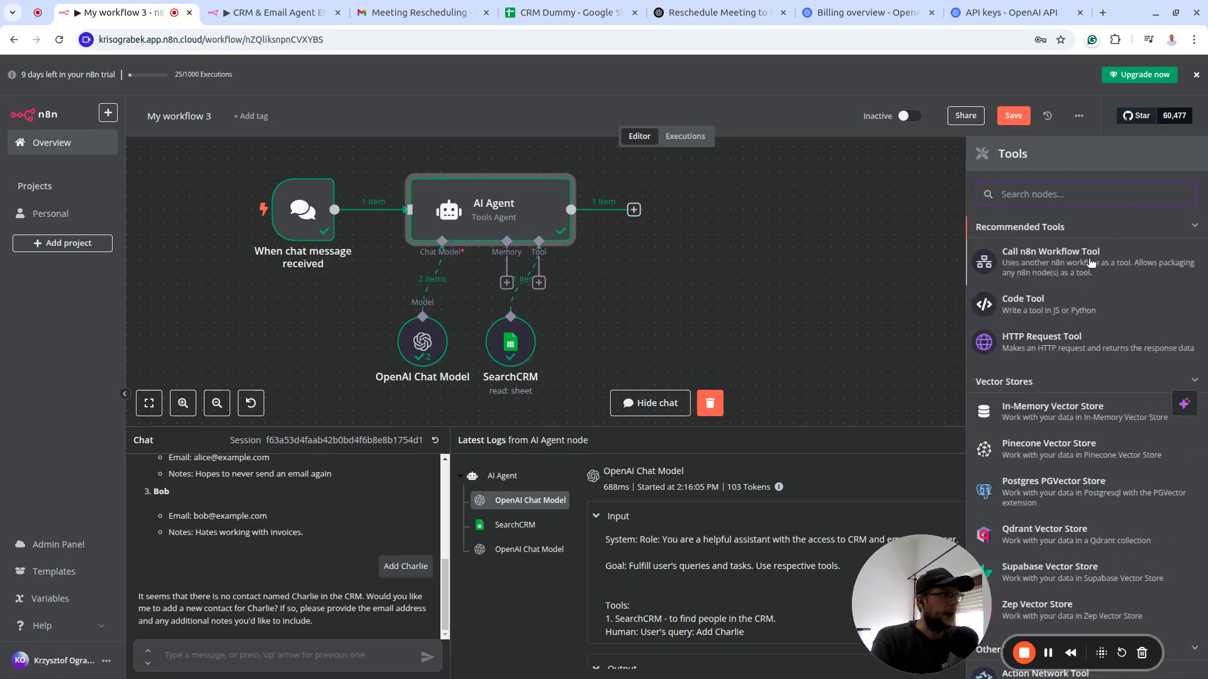
{"action": "type", "text": "goo"}
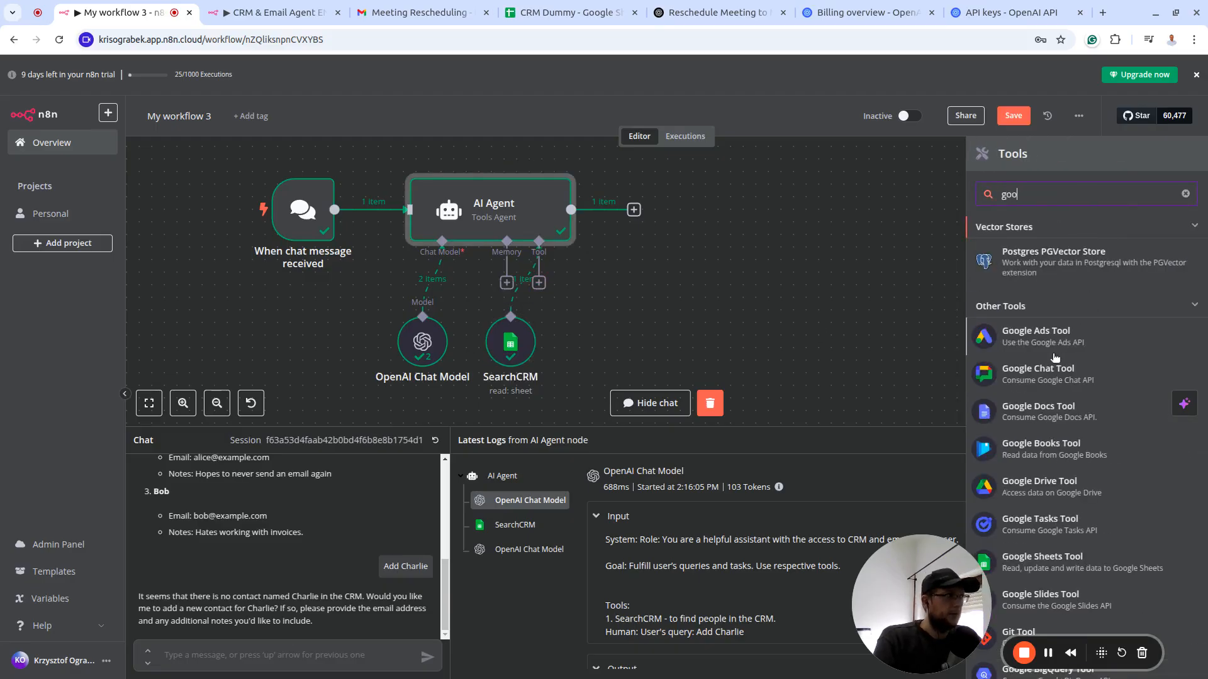
{"action": "type", "text": "g she"}
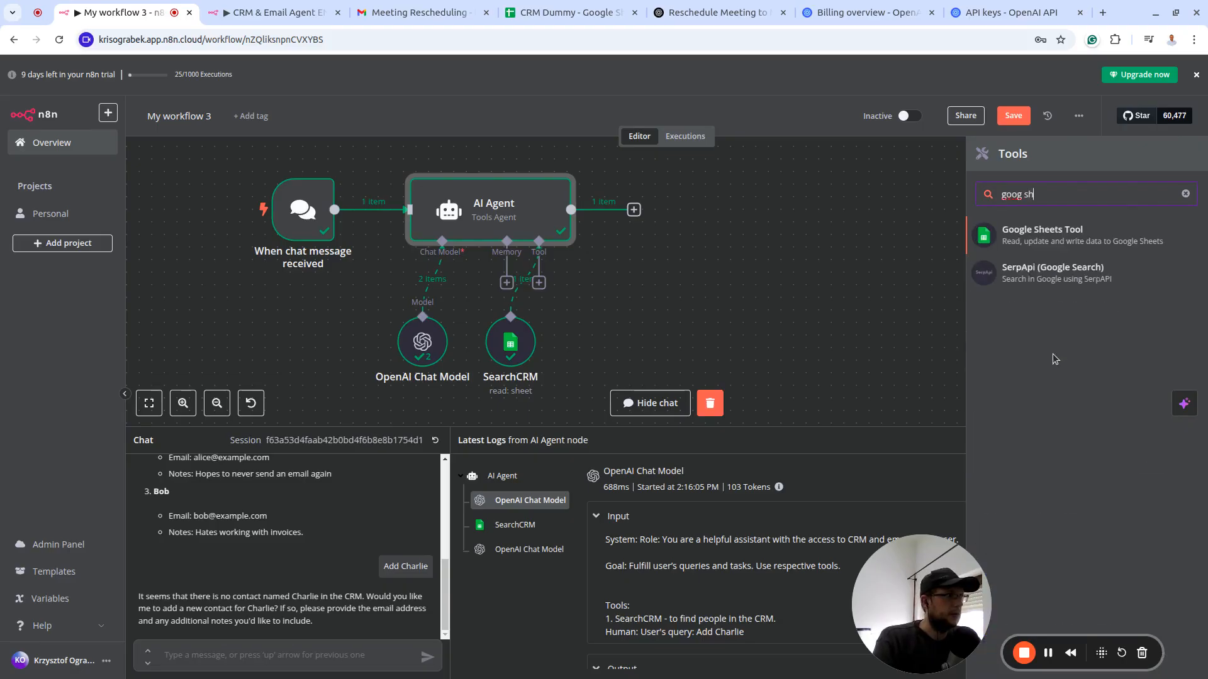
{"action": "left_click", "coordinate": [1054, 237]}
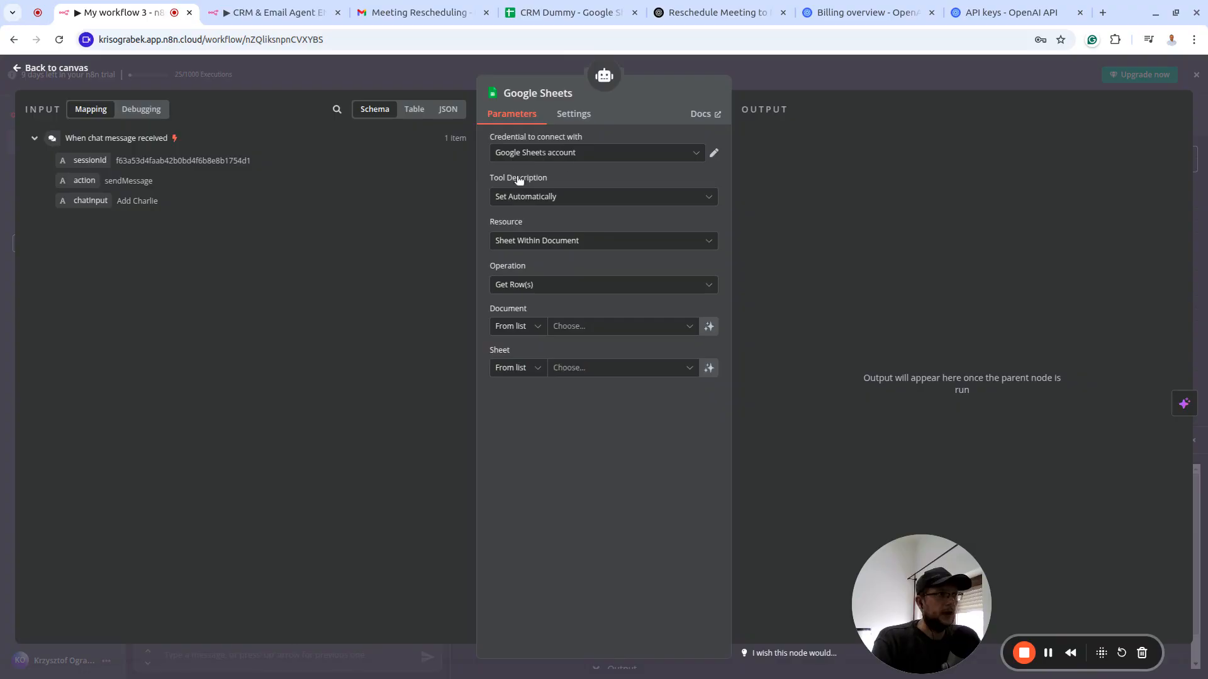
Set the tool description manually to "A tool to update or append CRM data. When you add a new contact, ensure you’ve got the email address."
{"action": "left_click", "coordinate": [627, 196]}
{"action": "left_click", "coordinate": [587, 257]}
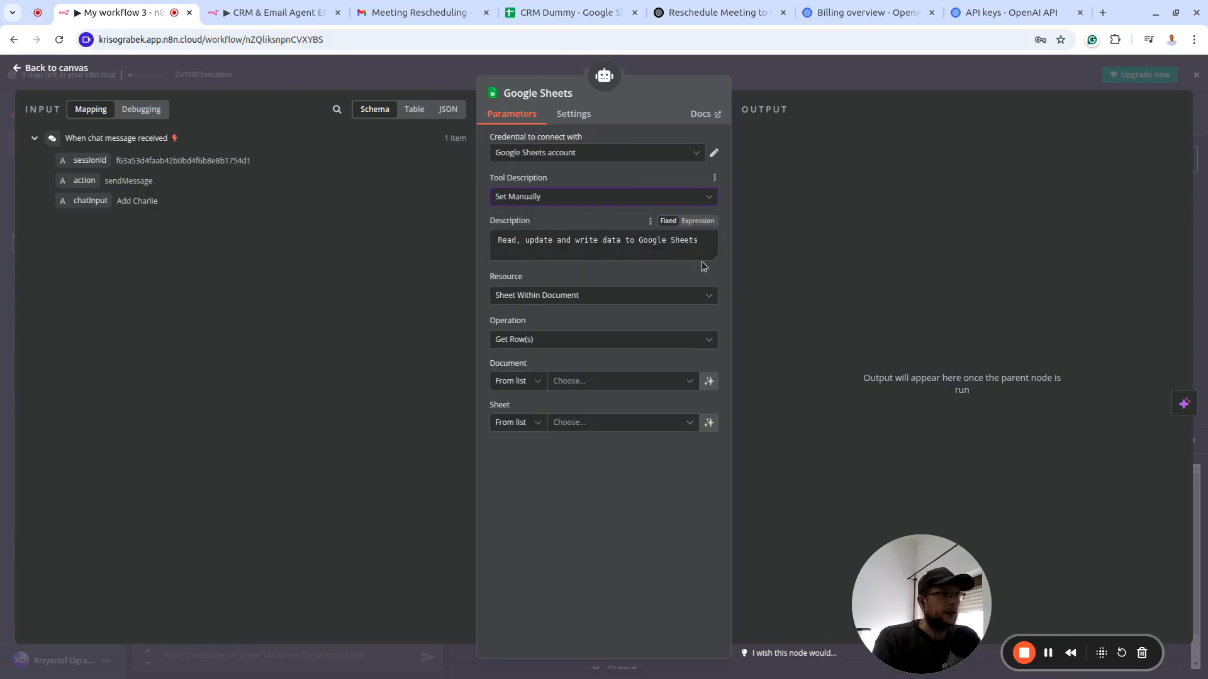
{"action": "left_click_drag", "start_coordinate": [705, 242], "coordinate": [491, 225]}
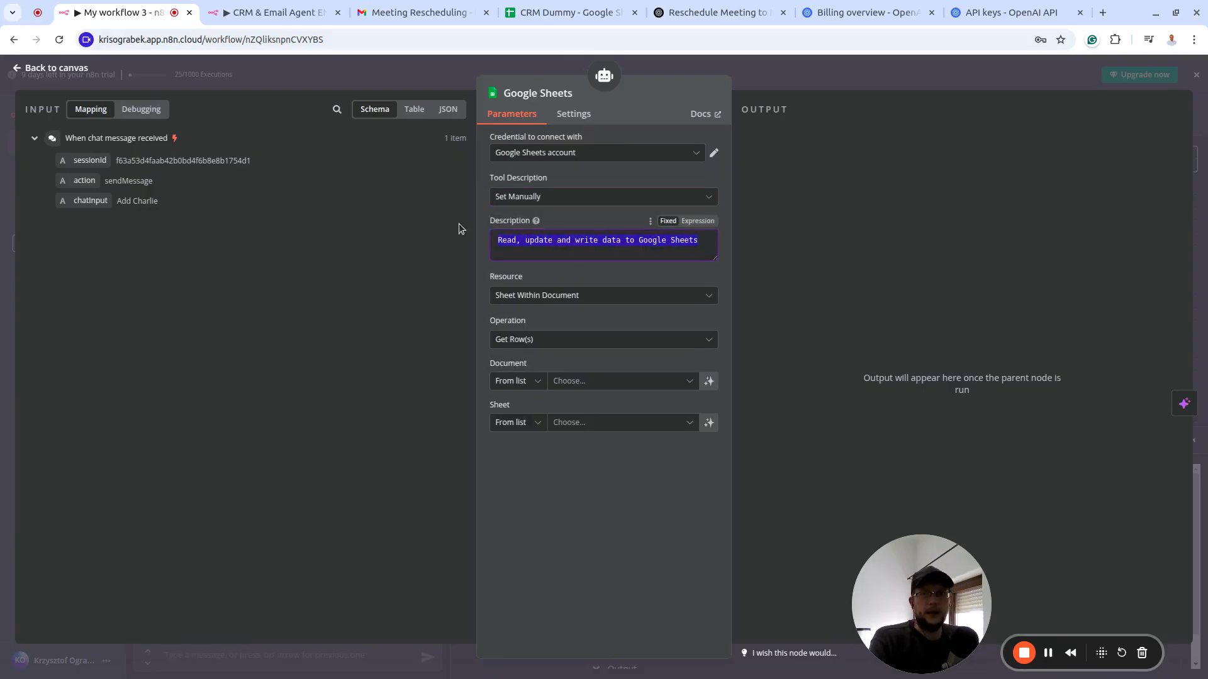
{"action": "key", "text": "alt+Tab"}
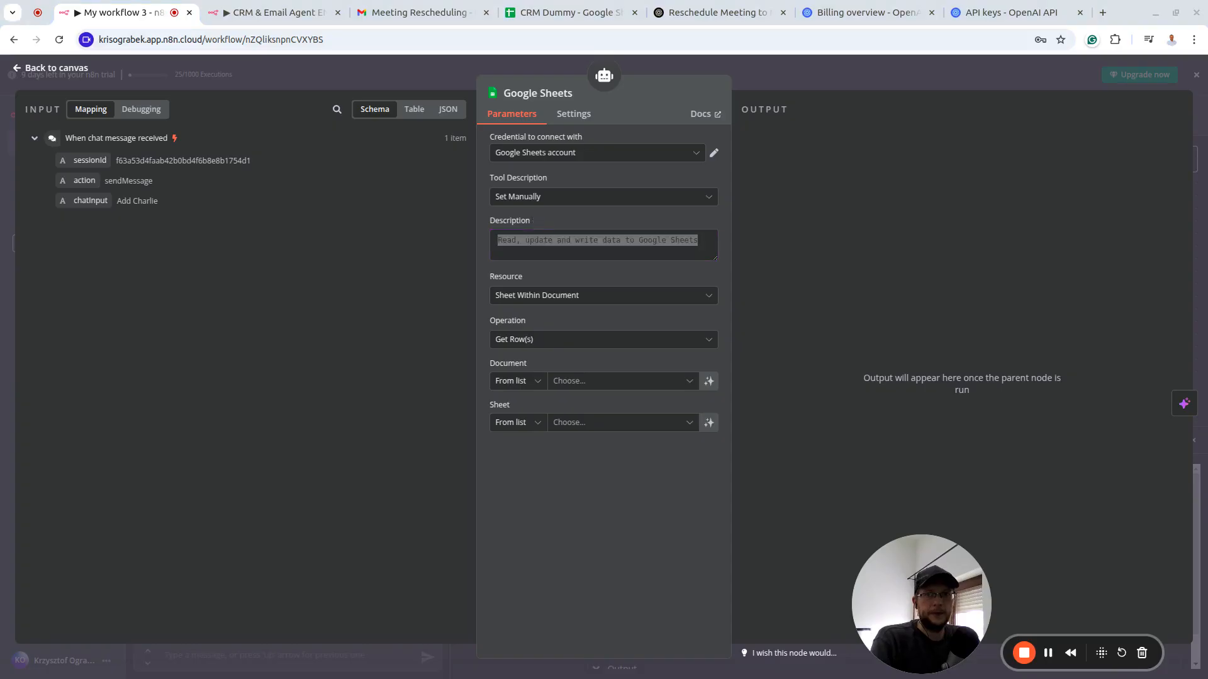
{"action": "left_click", "coordinate": [579, 236]}
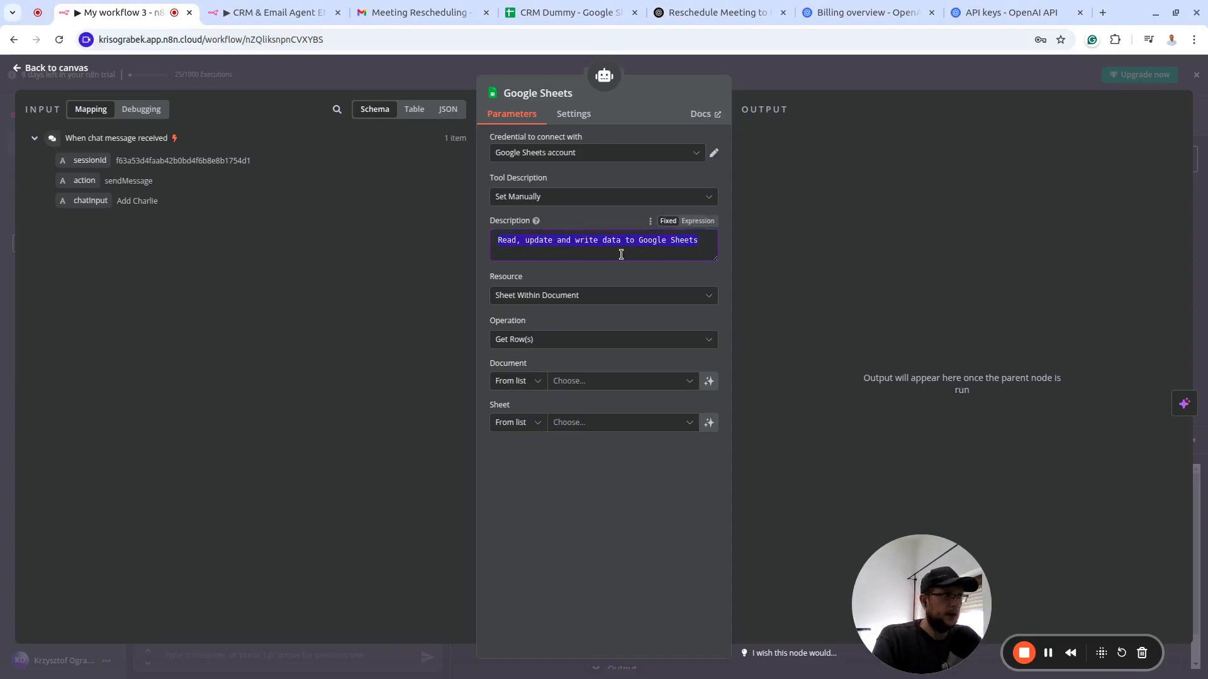
{"action": "type", "text": "A tp"}
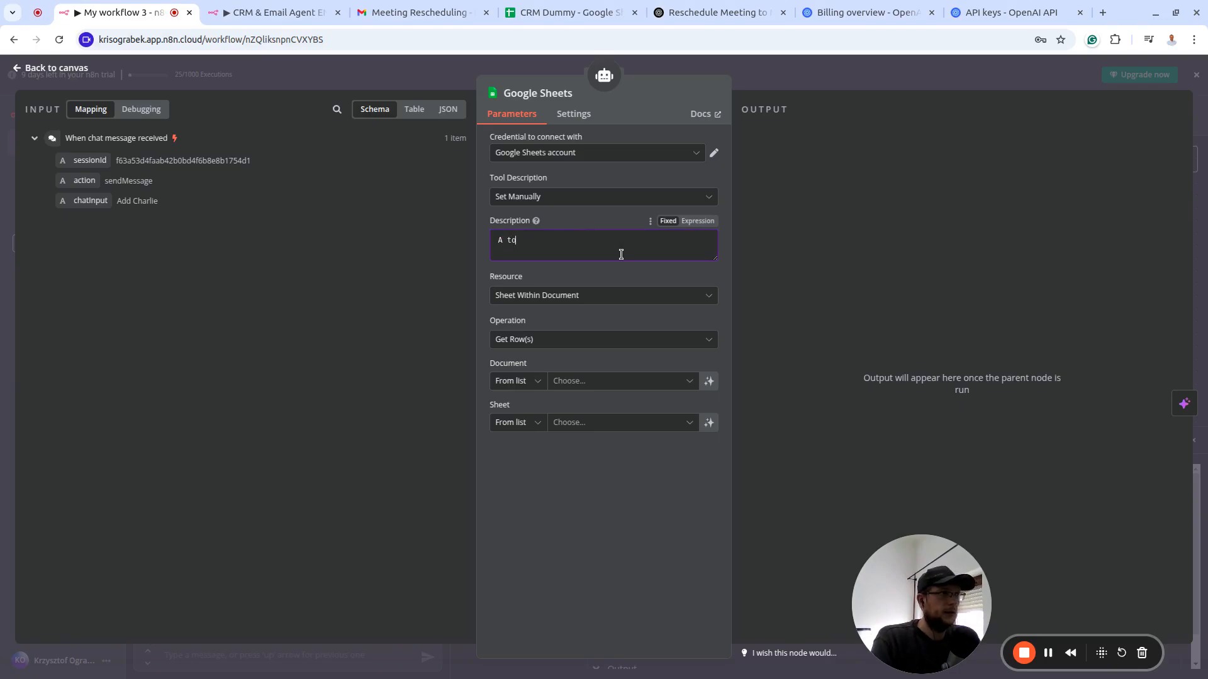
{"action": "type", "text": "ol"}
{"action": "type", "text": "to update or append CRM data. When you add a new contact, ensure you’ve got the email address."}
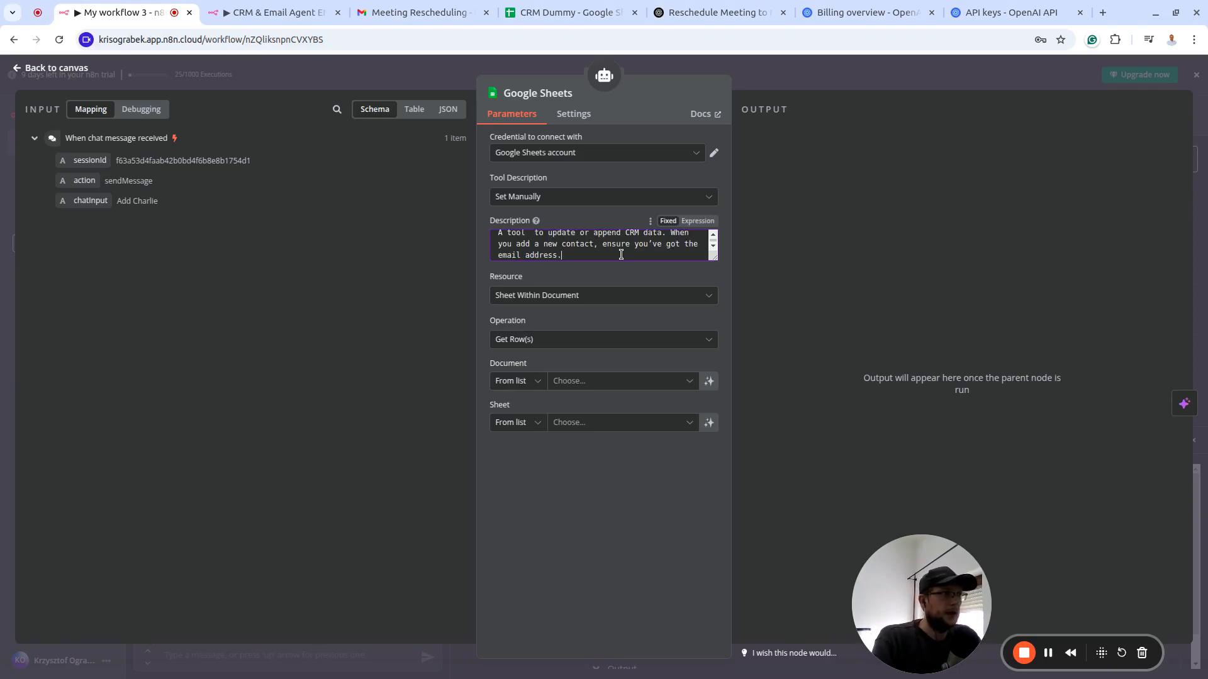
{"action": "key", "text": "Up"}
{"action": "key", "text": "Up"}
{"action": "key", "text": "BackSpace"}
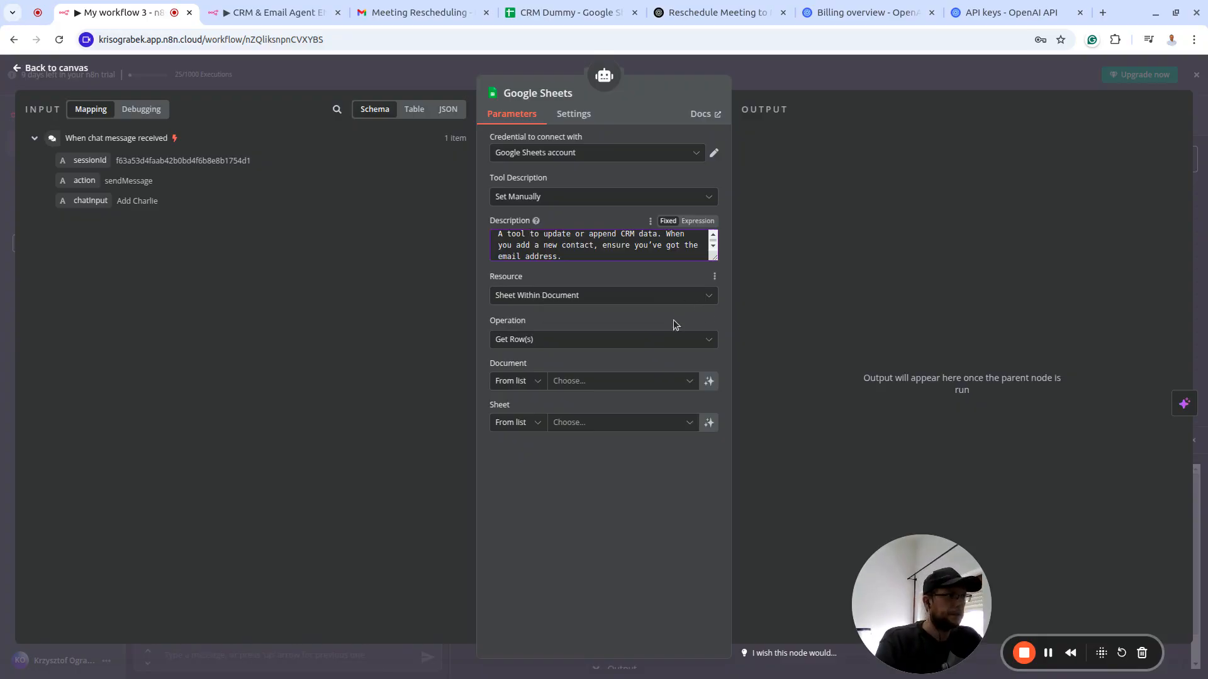
Set the tool's operation to Append or Update Row, targeting the English sheet of the CRM Dummy document
{"action": "left_click", "coordinate": [664, 345]}
{"action": "scroll", "coordinate": [617, 423], "scroll_direction": "up", "scroll_amount": 2}
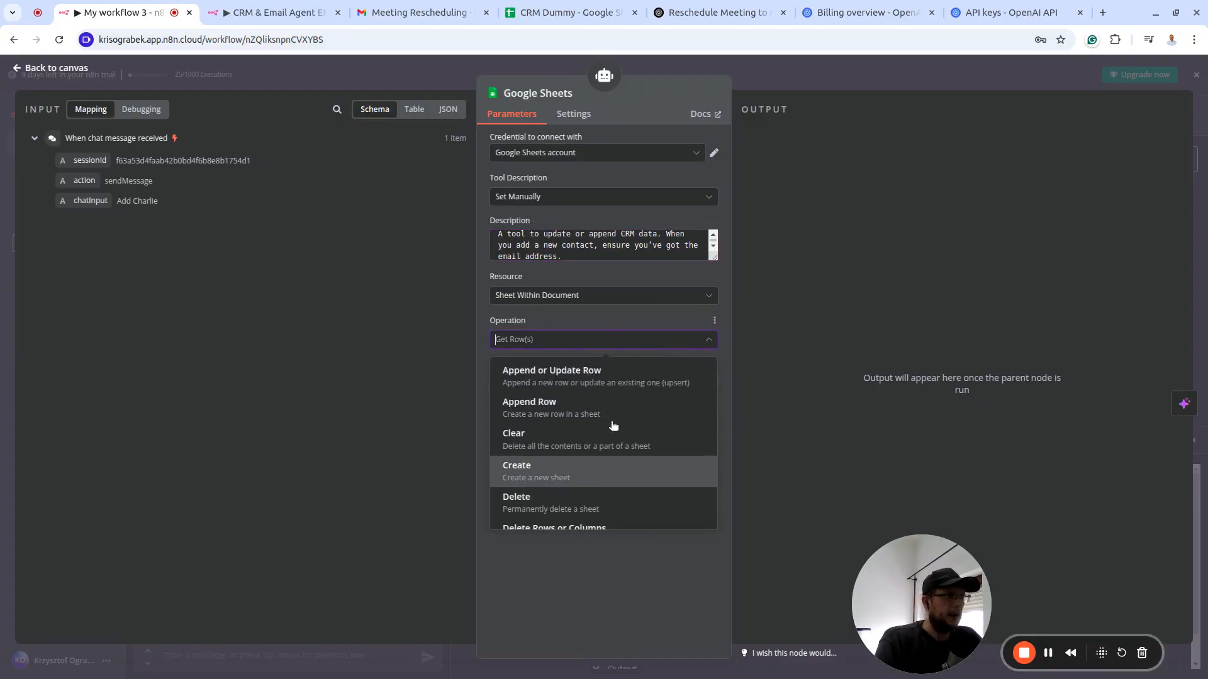
{"action": "left_click", "coordinate": [587, 374]}
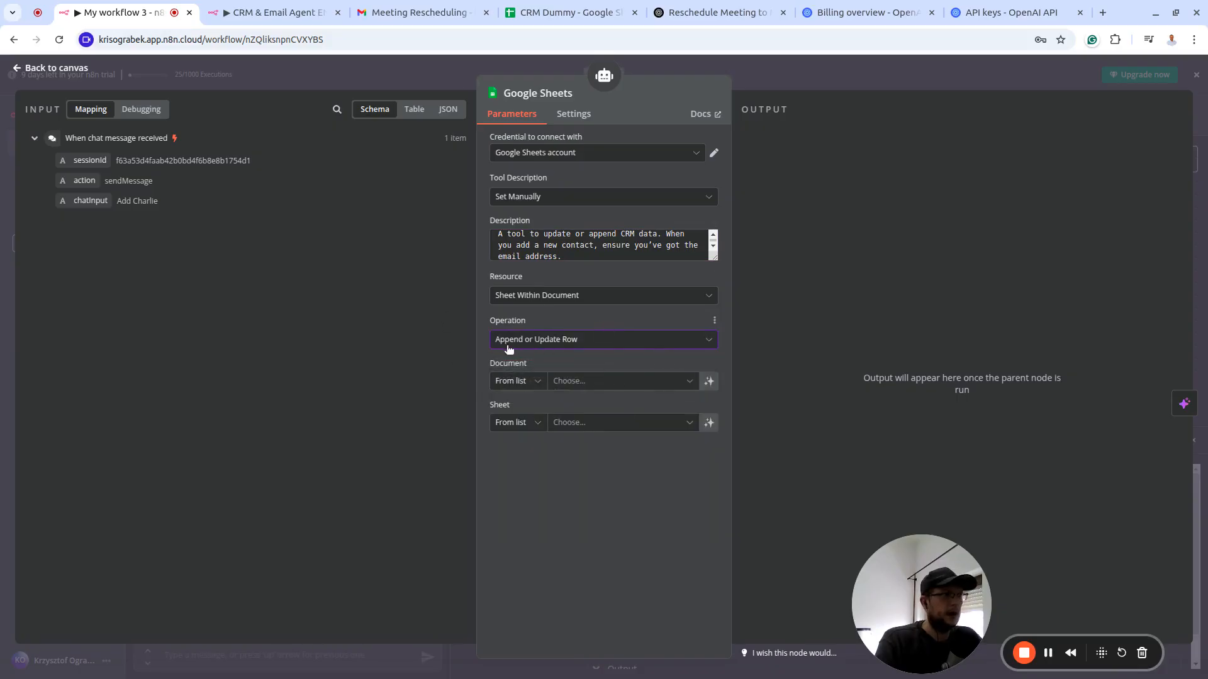
{"action": "left_click", "coordinate": [651, 388]}
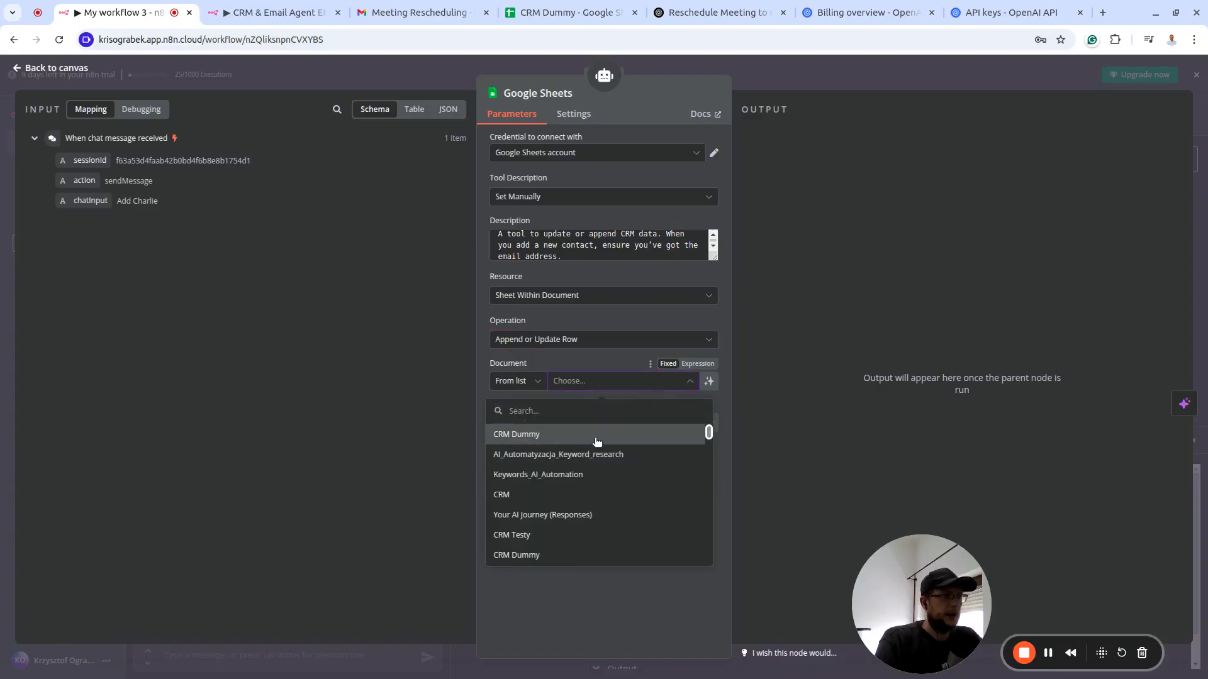
{"action": "left_click", "coordinate": [597, 435]}
{"action": "left_click", "coordinate": [655, 425]}
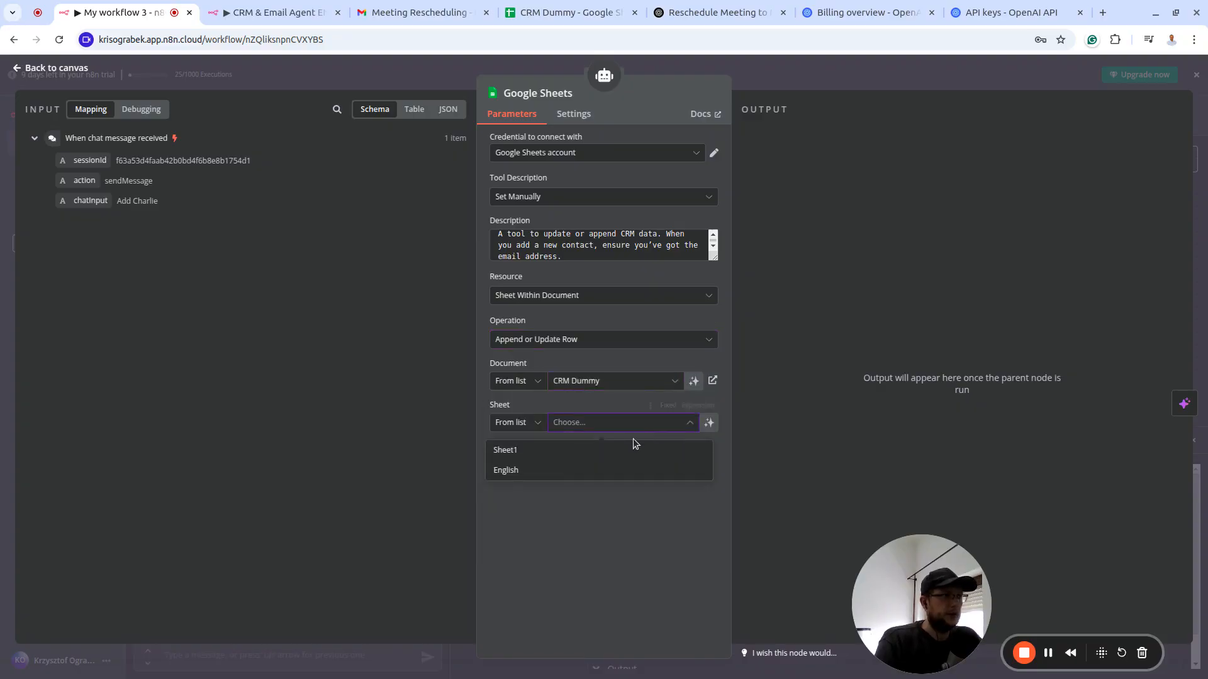
{"action": "left_click", "coordinate": [569, 471]}
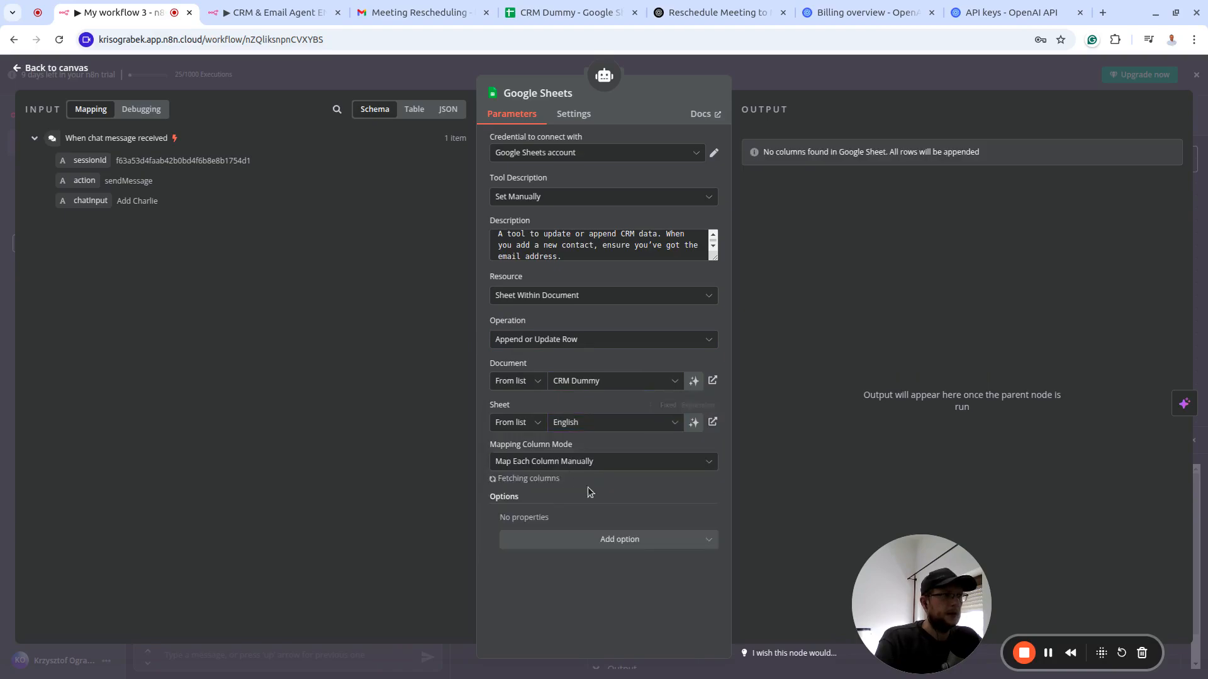
{"action": "scroll", "coordinate": [624, 391], "scroll_direction": "down", "scroll_amount": 2}
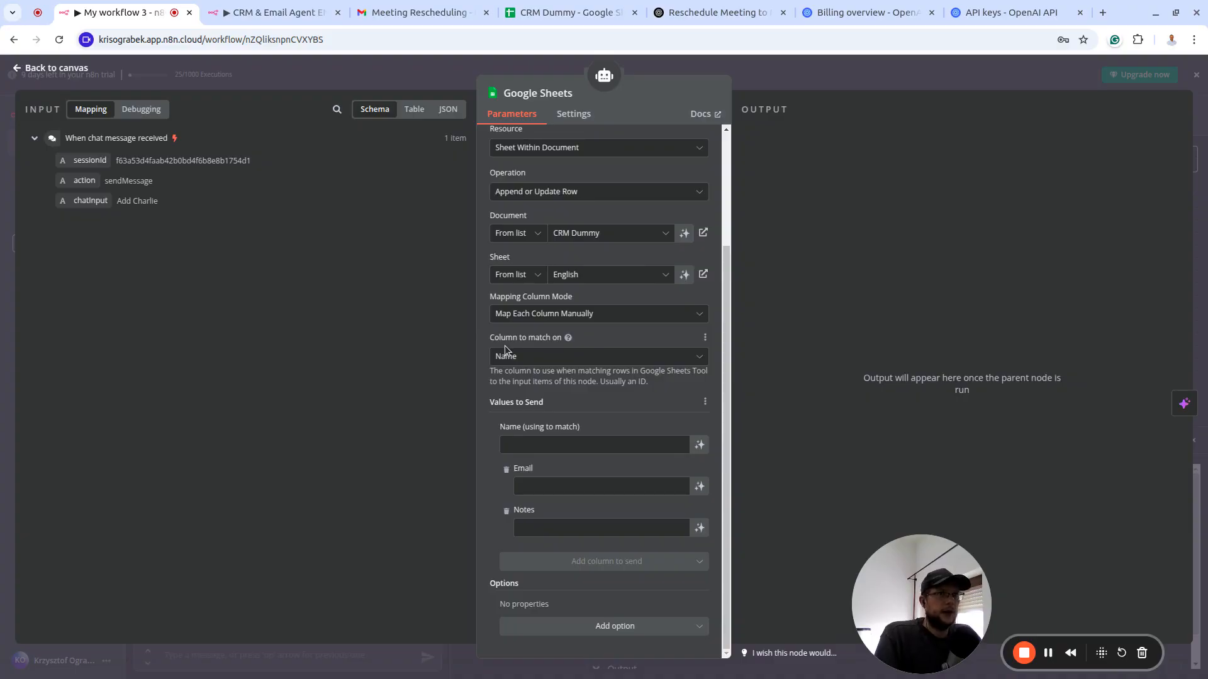
Check the contact table's columns in the CRM Dummy spreadsheet, then return to the n8n workflow
{"action": "left_click", "coordinate": [566, 12]}
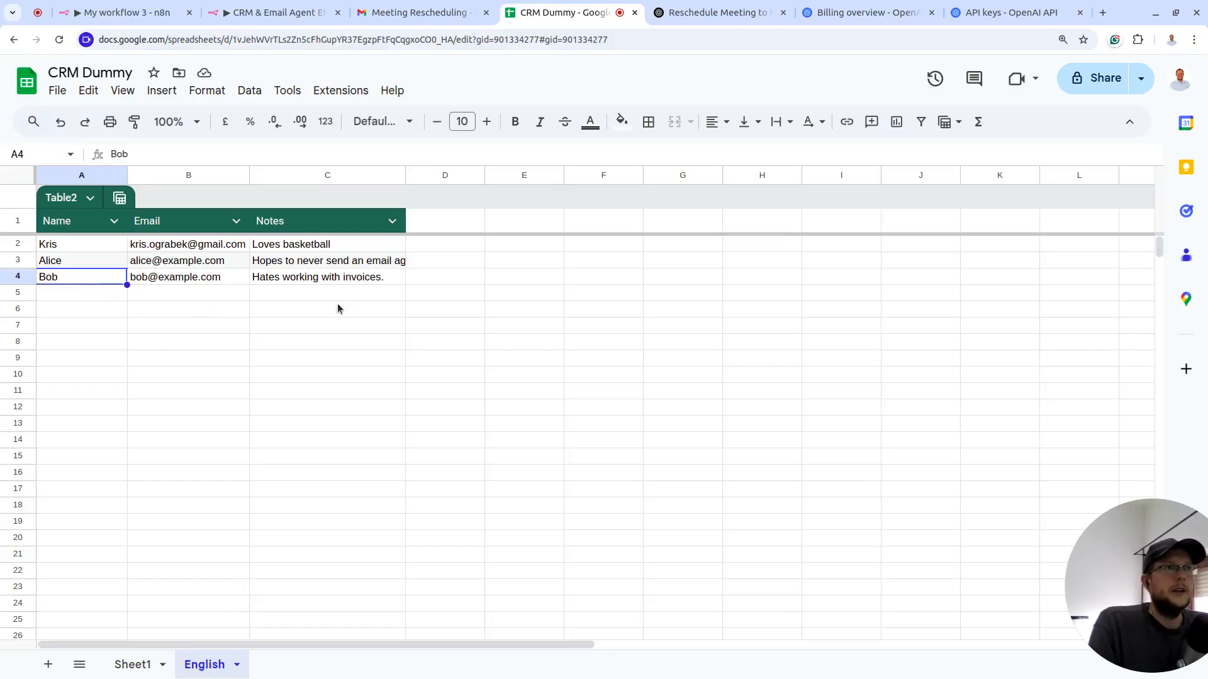
{"action": "left_click", "coordinate": [296, 12]}
{"action": "left_click", "coordinate": [130, 19]}
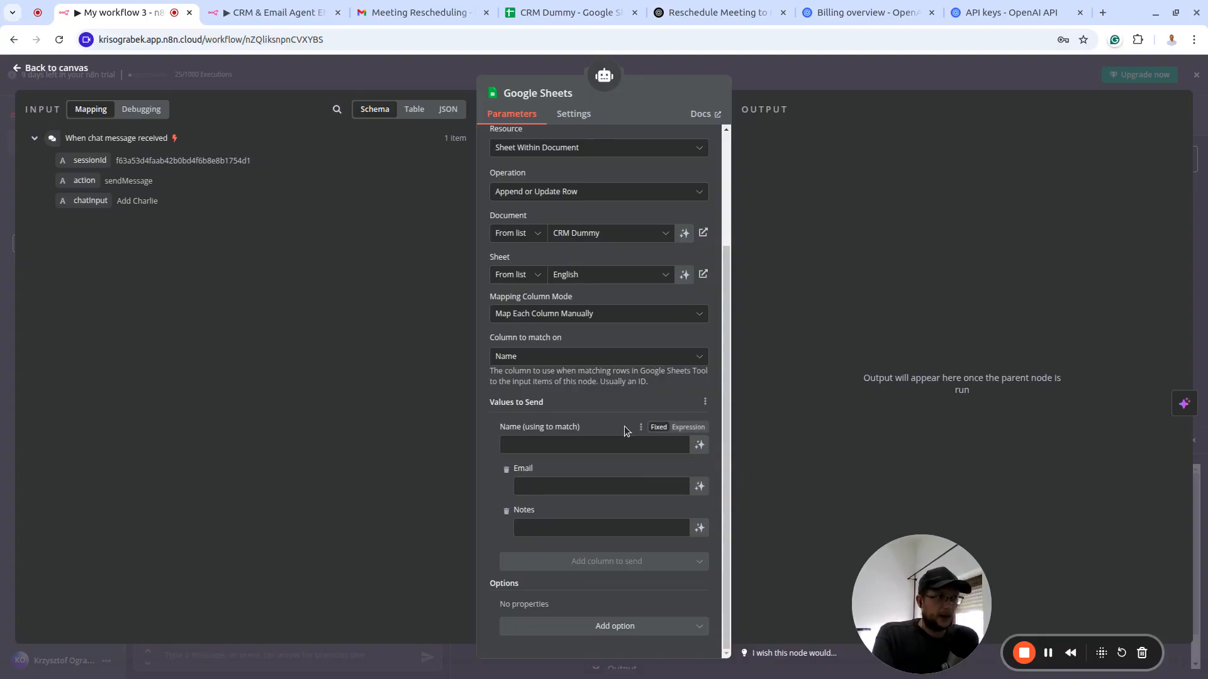
Let the model supply the Name matching value through an editable expression, shortening its key to read {{ $fromAI('Name', ``, 'string') }}
{"action": "left_click", "coordinate": [699, 446]}
{"action": "left_click", "coordinate": [701, 448]}
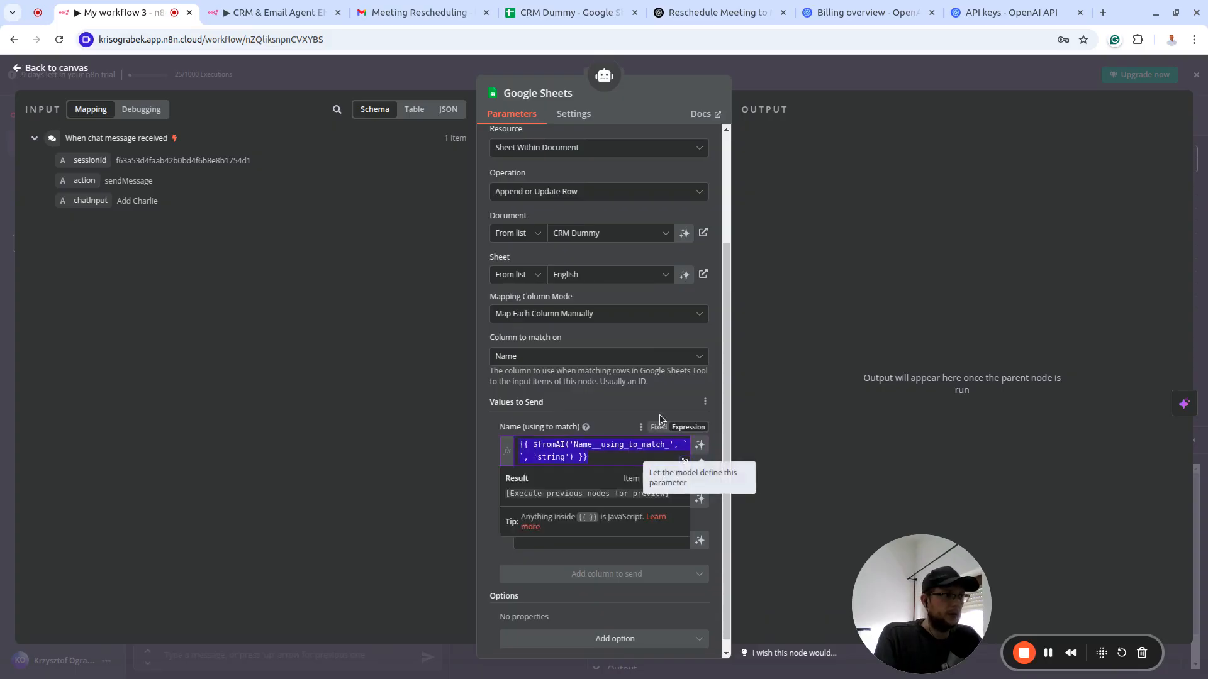
{"action": "left_click", "coordinate": [547, 444]}
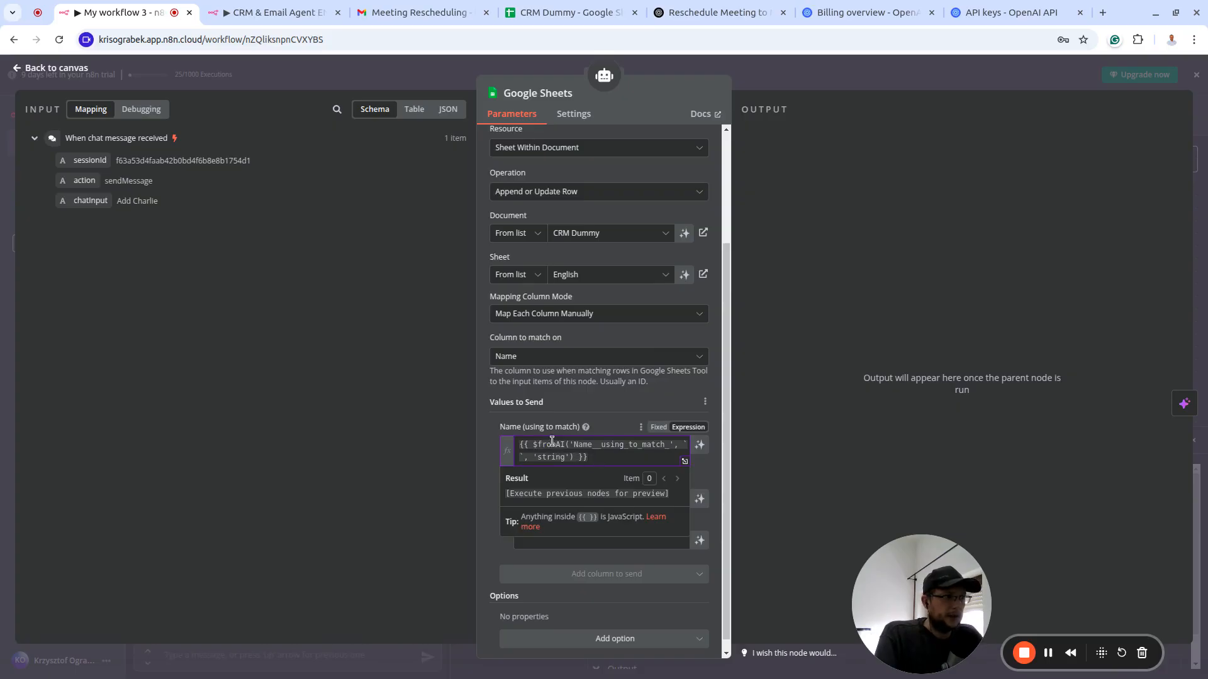
{"action": "double_click", "coordinate": [552, 444]}
{"action": "left_click", "coordinate": [592, 445]}
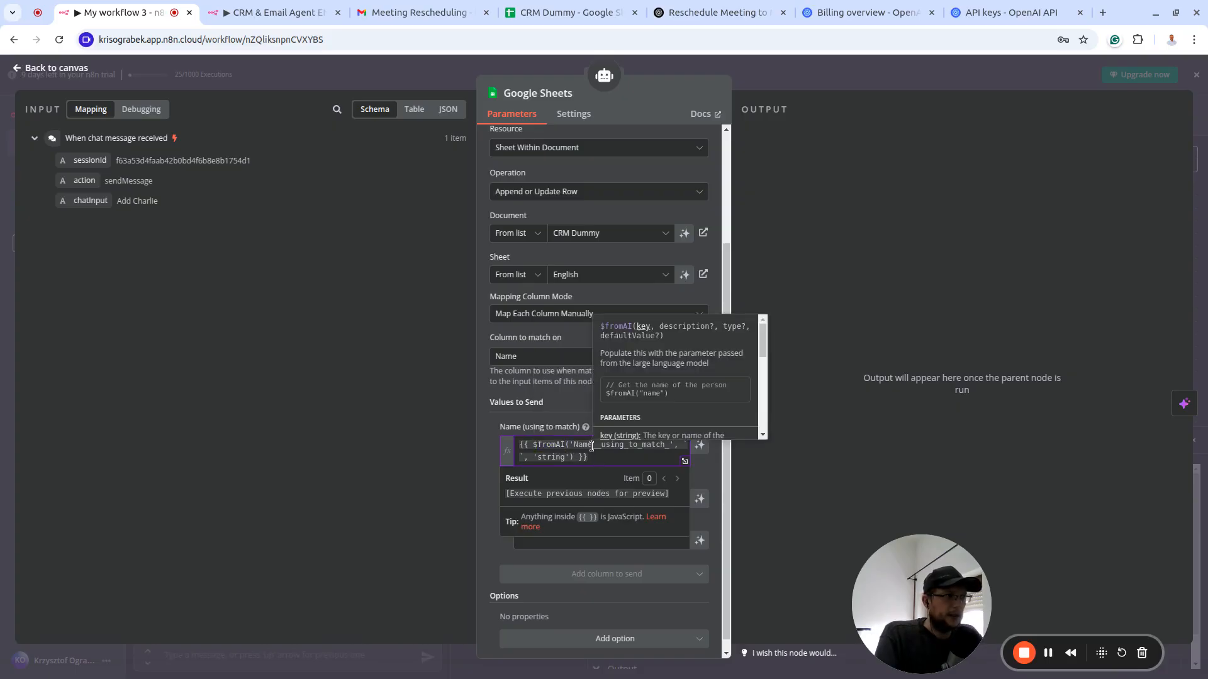
{"action": "key", "text": "ctrl+shift+Right"}
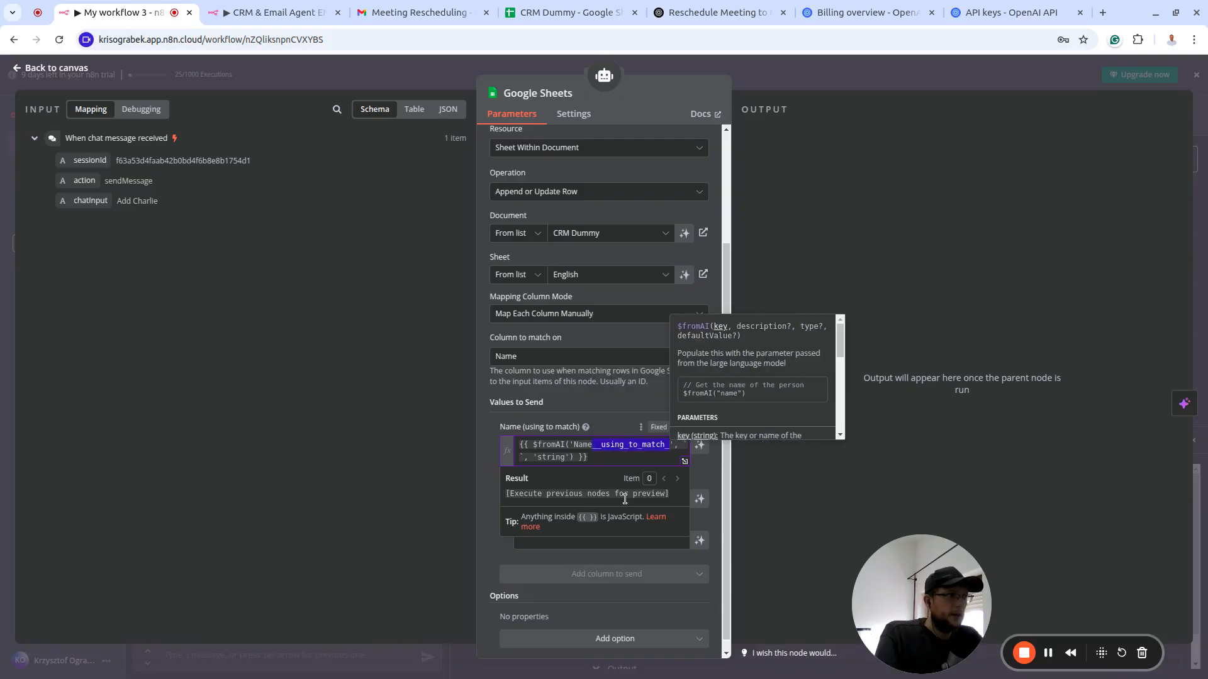
{"action": "key", "text": "BackSpace"}
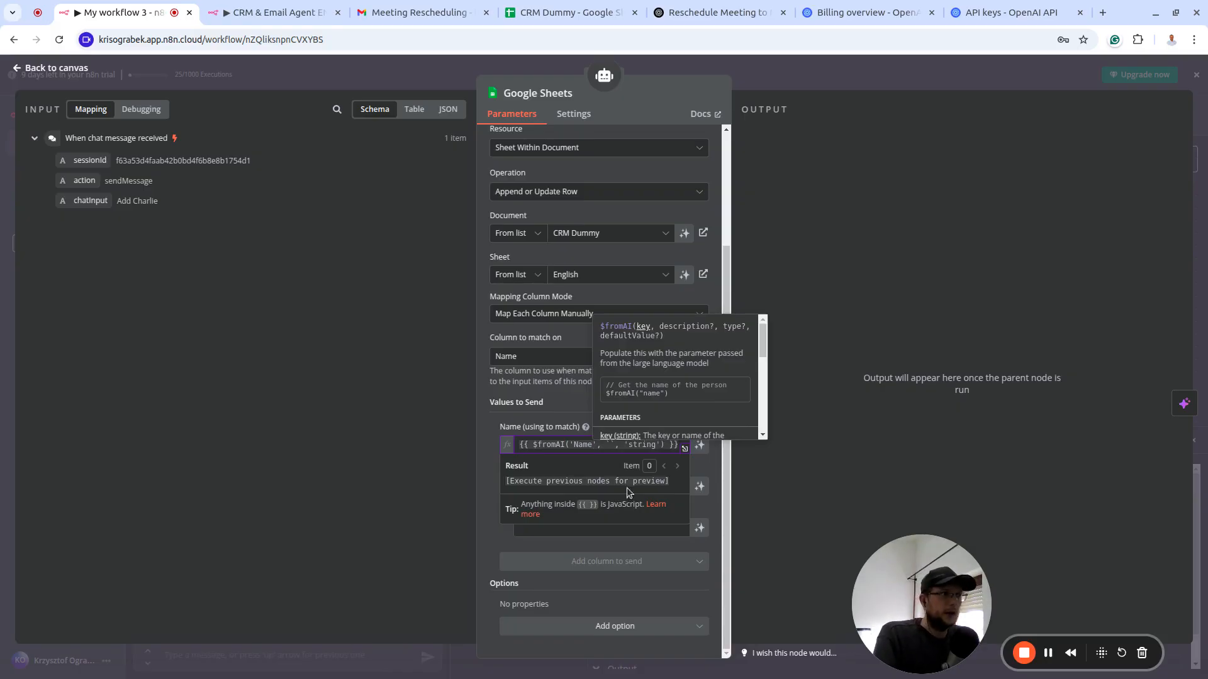
{"action": "left_click", "coordinate": [554, 410]}
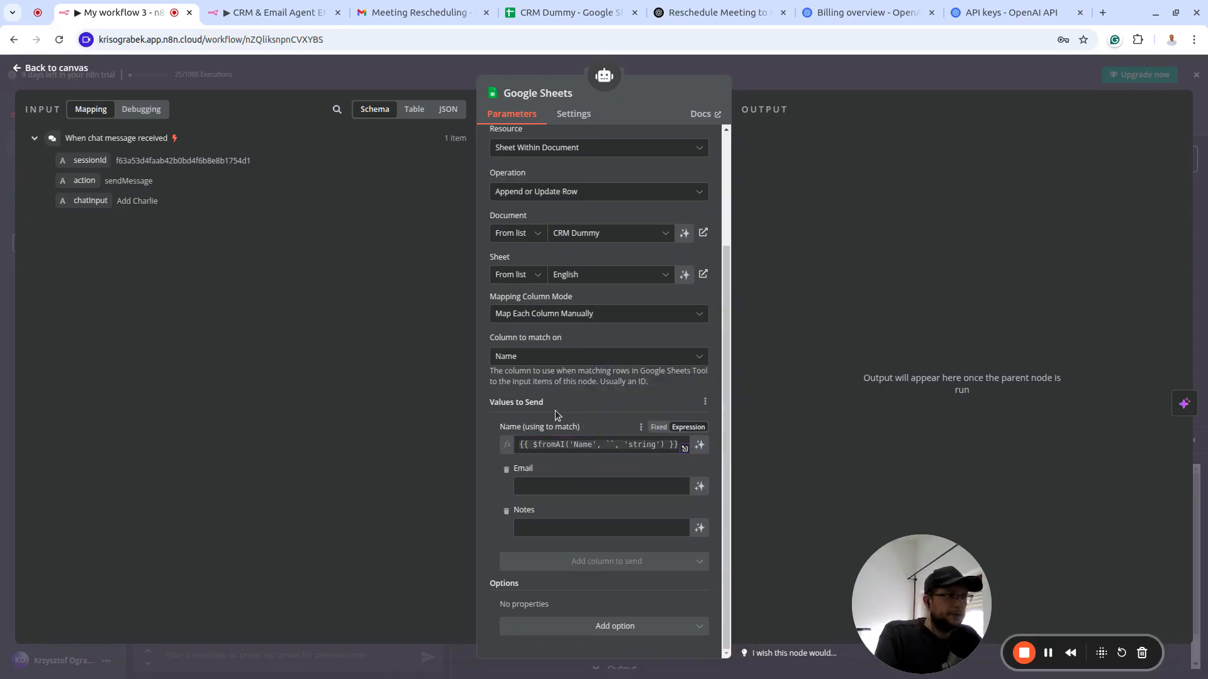
Let the model supply the Email and Notes values as editable $fromAI string expressions, and return to the canvas
{"action": "left_click", "coordinate": [699, 486]}
{"action": "left_click", "coordinate": [701, 489]}
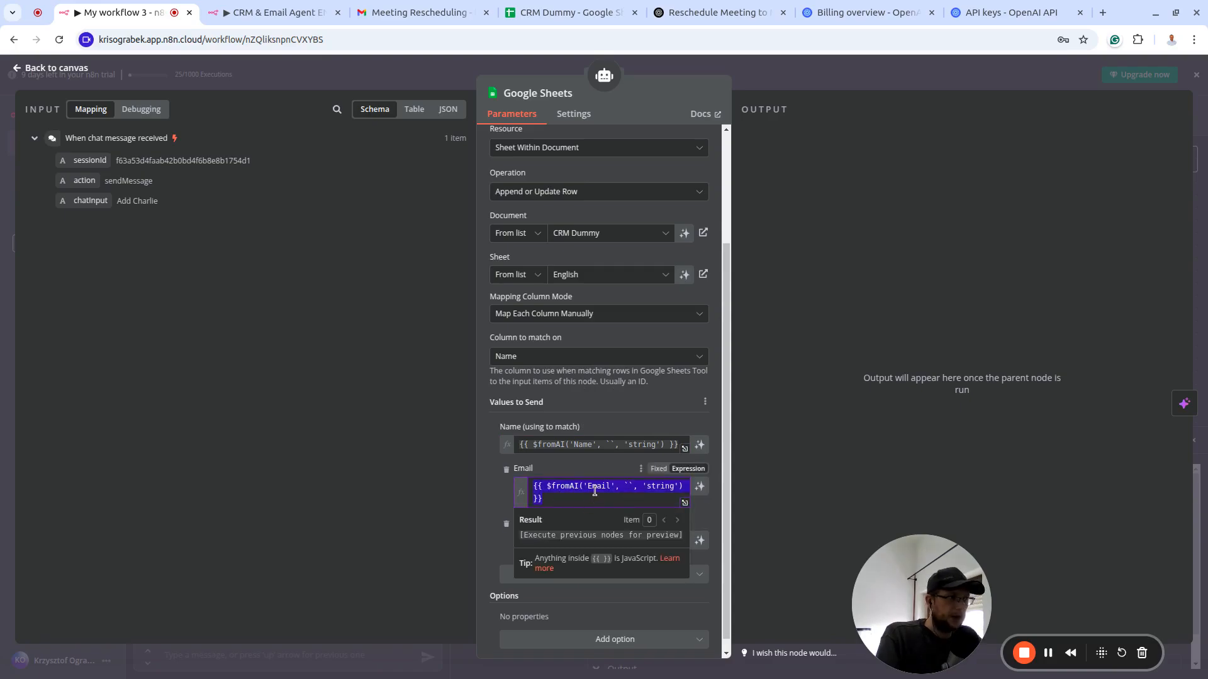
{"action": "left_click", "coordinate": [657, 427]}
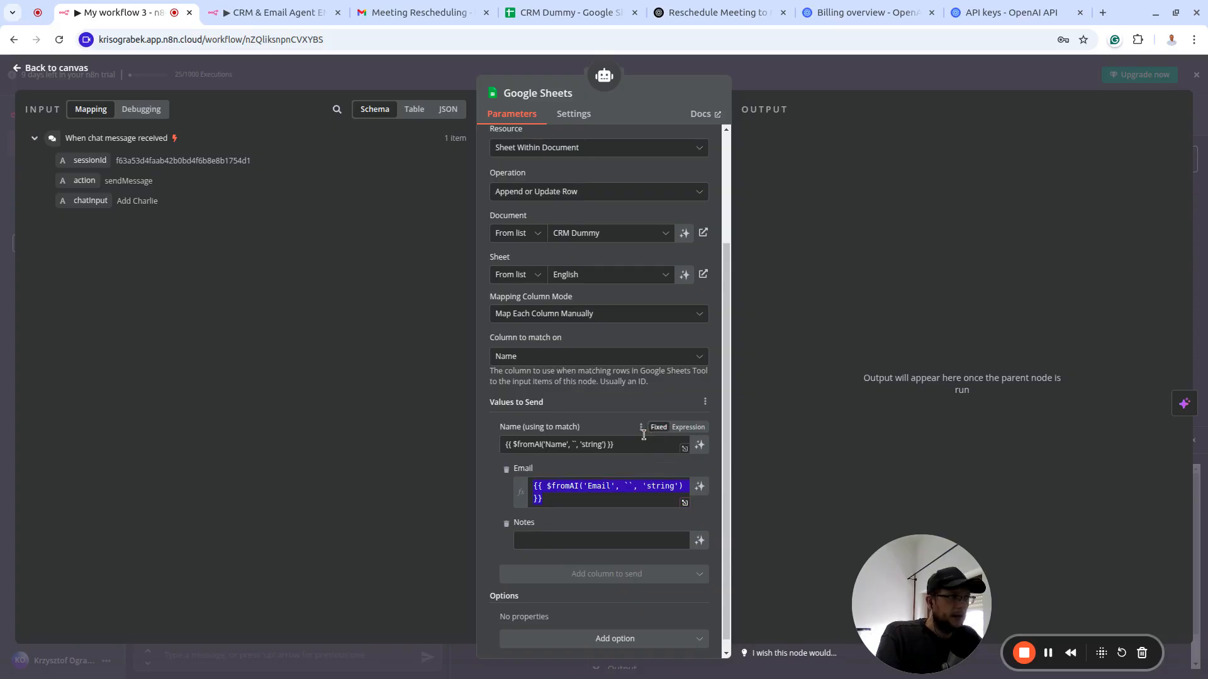
{"action": "left_click", "coordinate": [688, 427]}
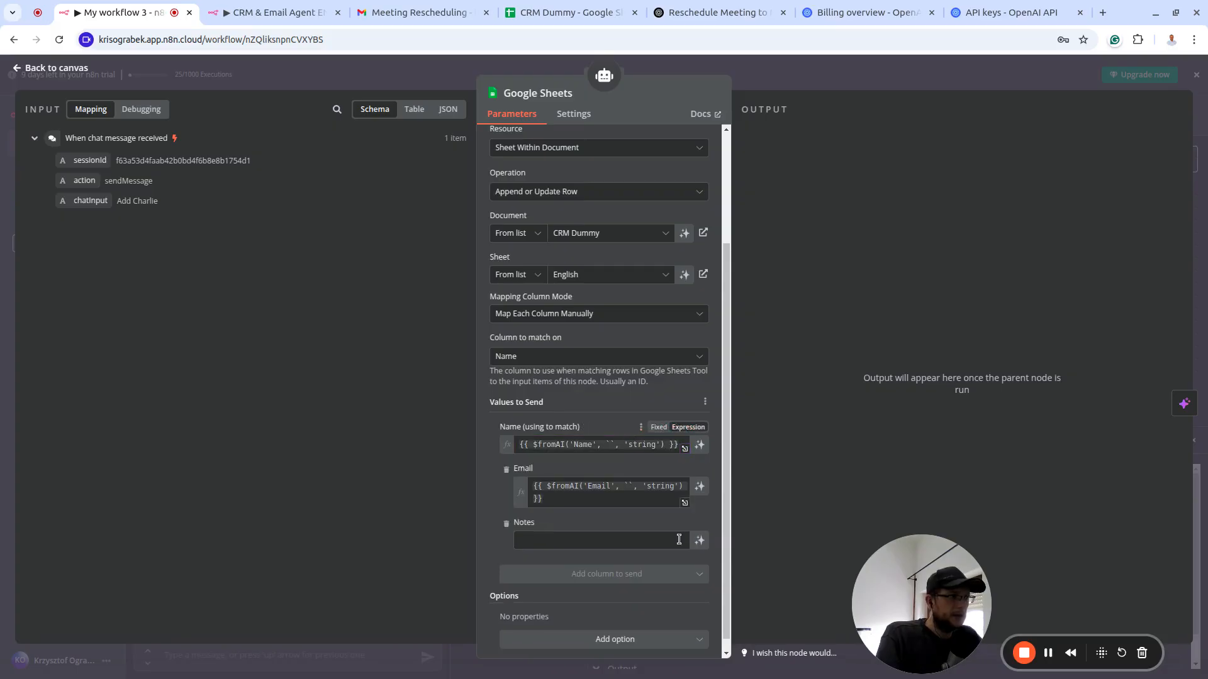
{"action": "left_click", "coordinate": [699, 540]}
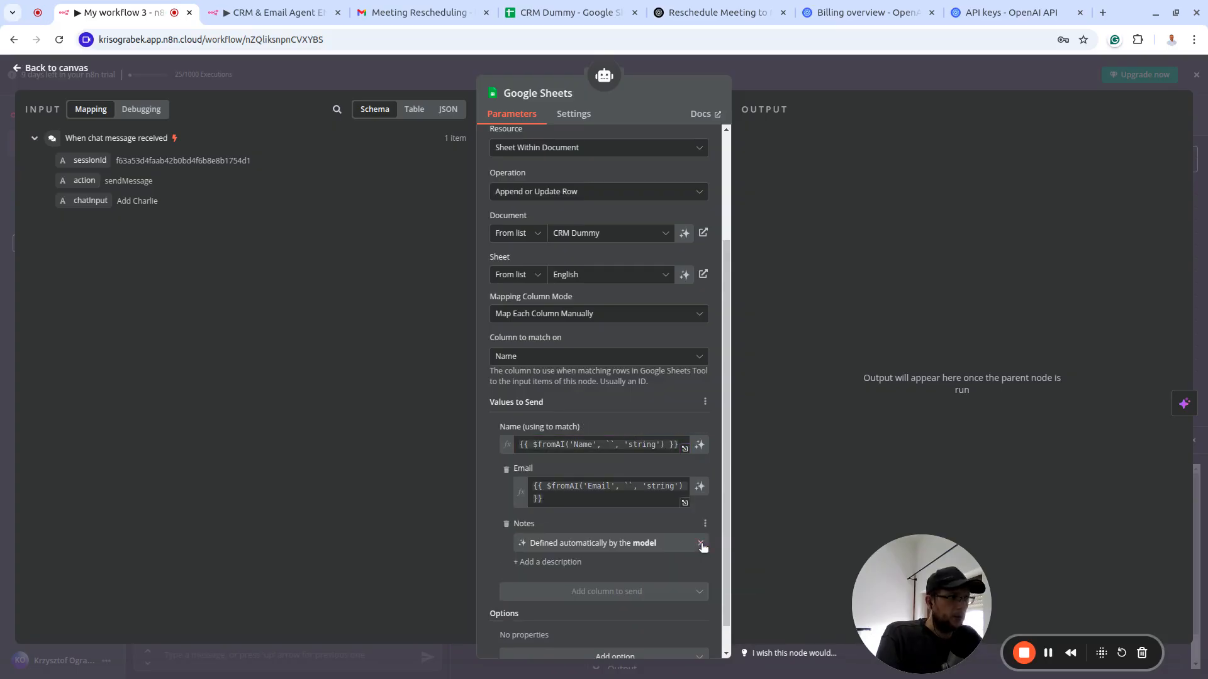
{"action": "left_click", "coordinate": [702, 544]}
{"action": "left_click", "coordinate": [610, 413]}
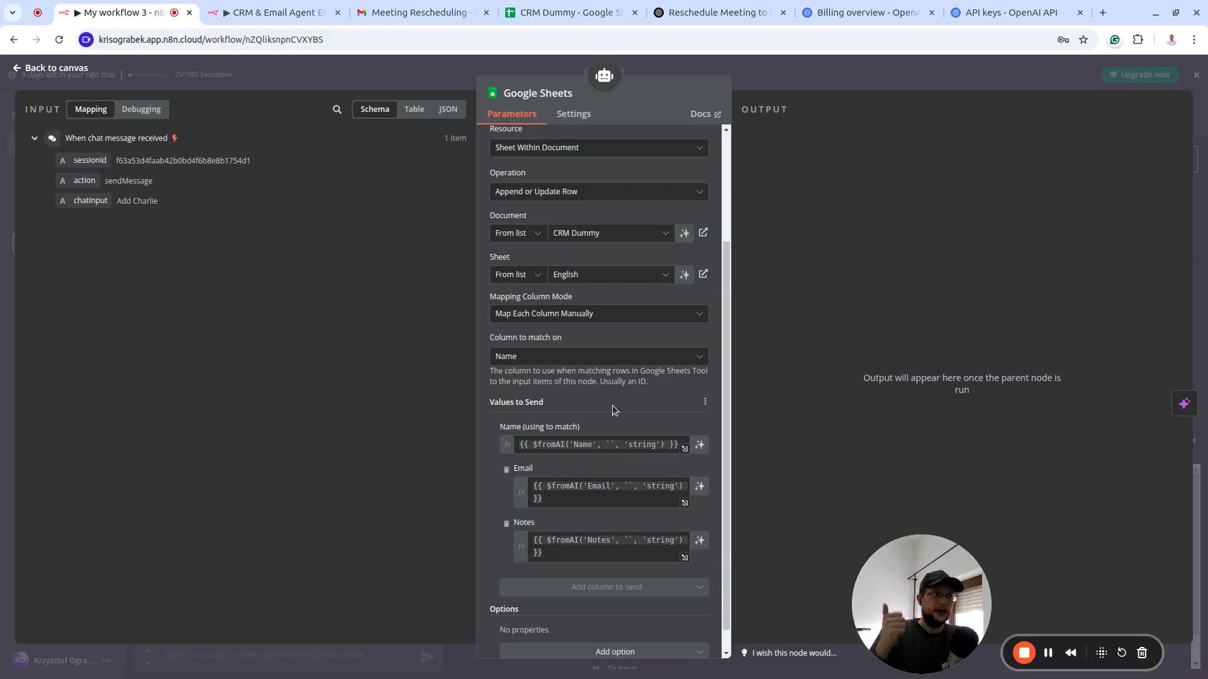
{"action": "scroll", "coordinate": [548, 368], "scroll_direction": "down", "scroll_amount": 1}
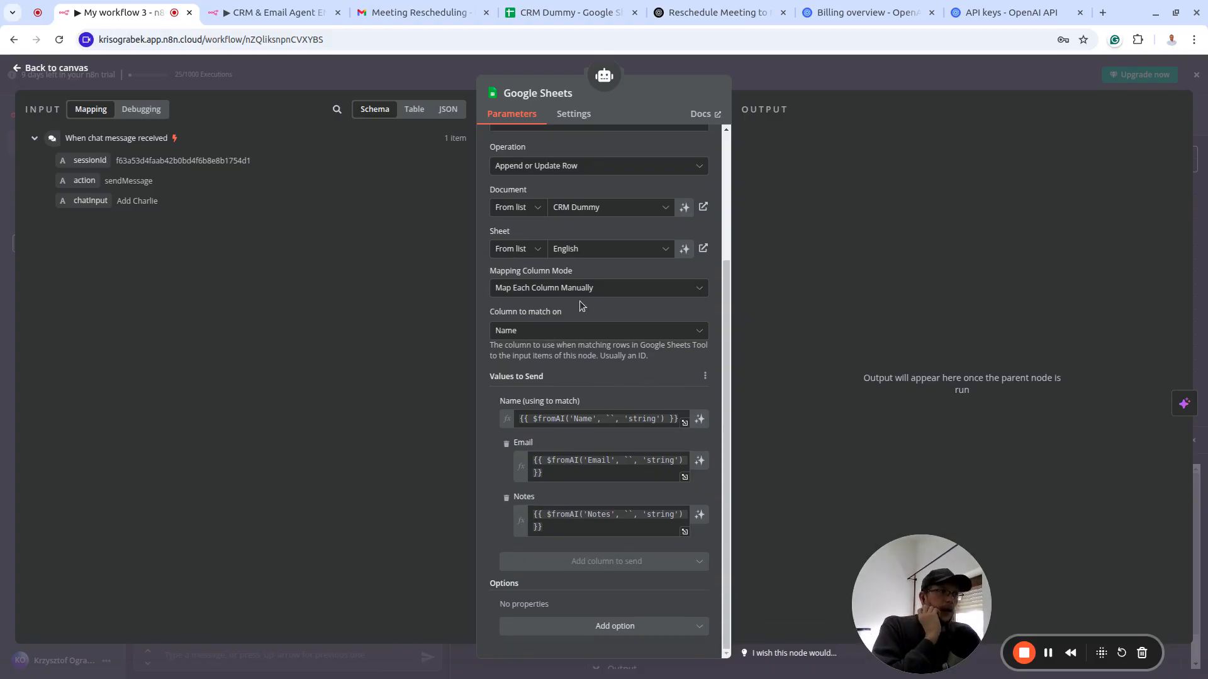
{"action": "left_click", "coordinate": [74, 71]}
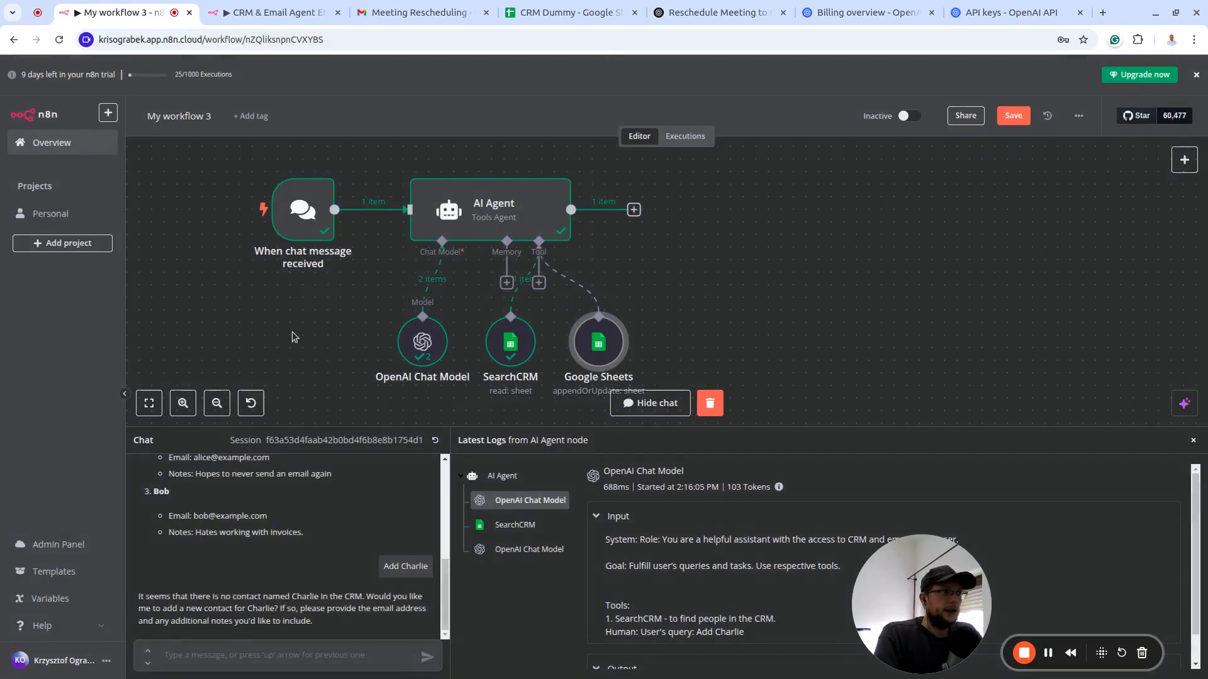
Add "2. UpdateCRM - to update or append CRM data. When you add a new contact, ensure you’ve got the email address." to the AI Agent's system message
{"action": "double_click", "coordinate": [548, 214]}
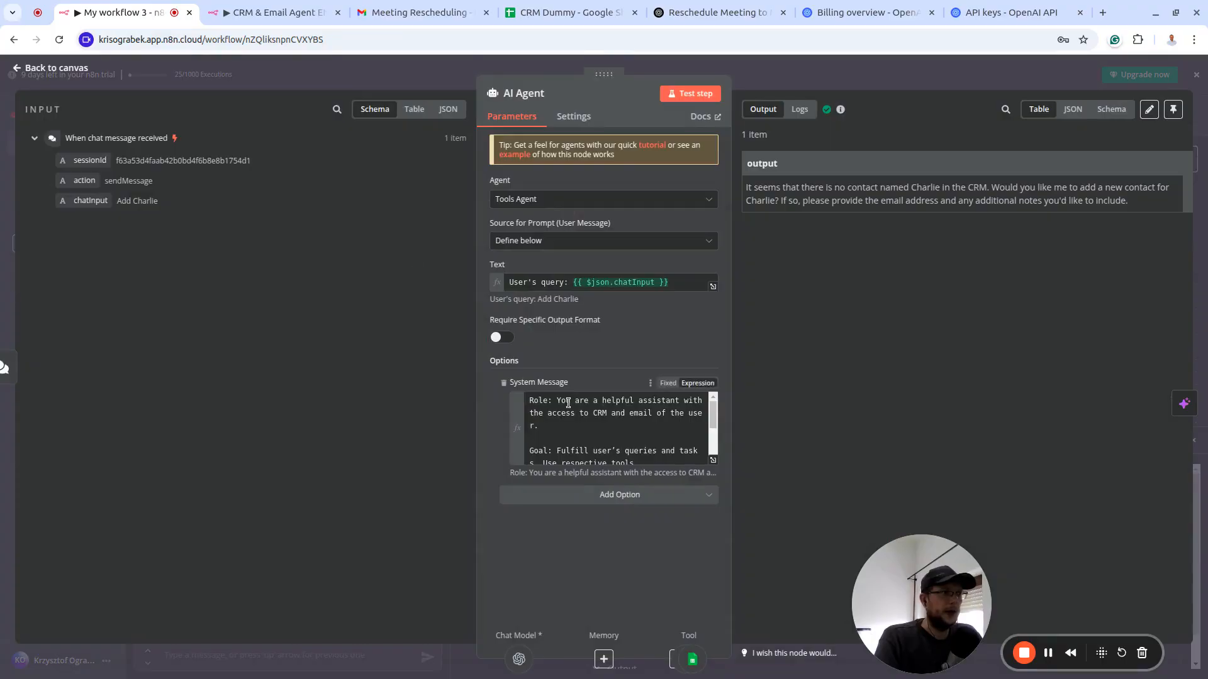
{"action": "left_click", "coordinate": [712, 462]}
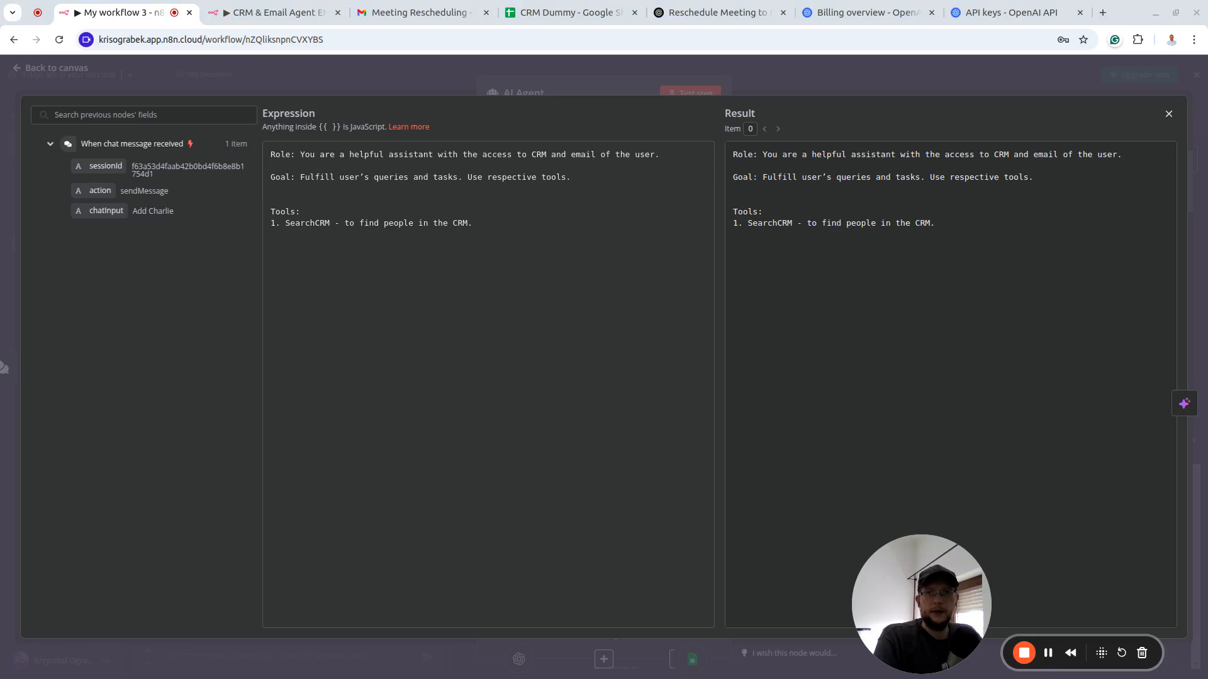
{"action": "left_click", "coordinate": [485, 216]}
{"action": "type", "text": "UpdateCRM - to update or append CRM data. When you add a new contact, ensure you’ve got the email address."}
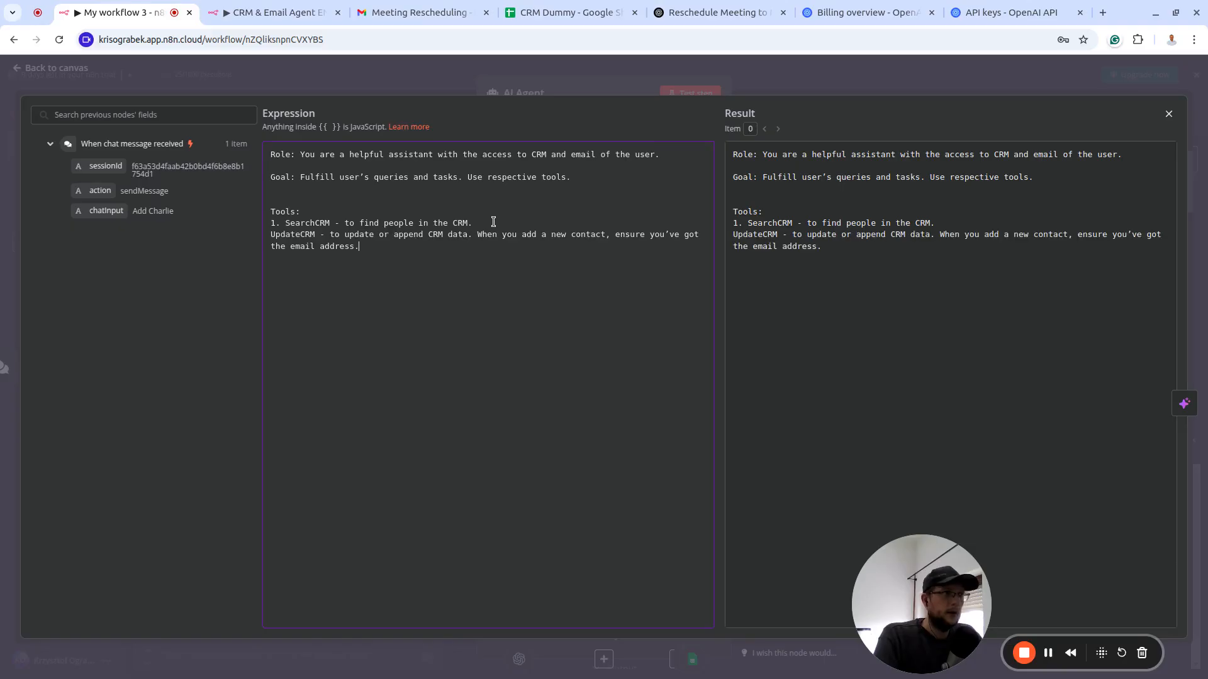
{"action": "type", "text": "2."}
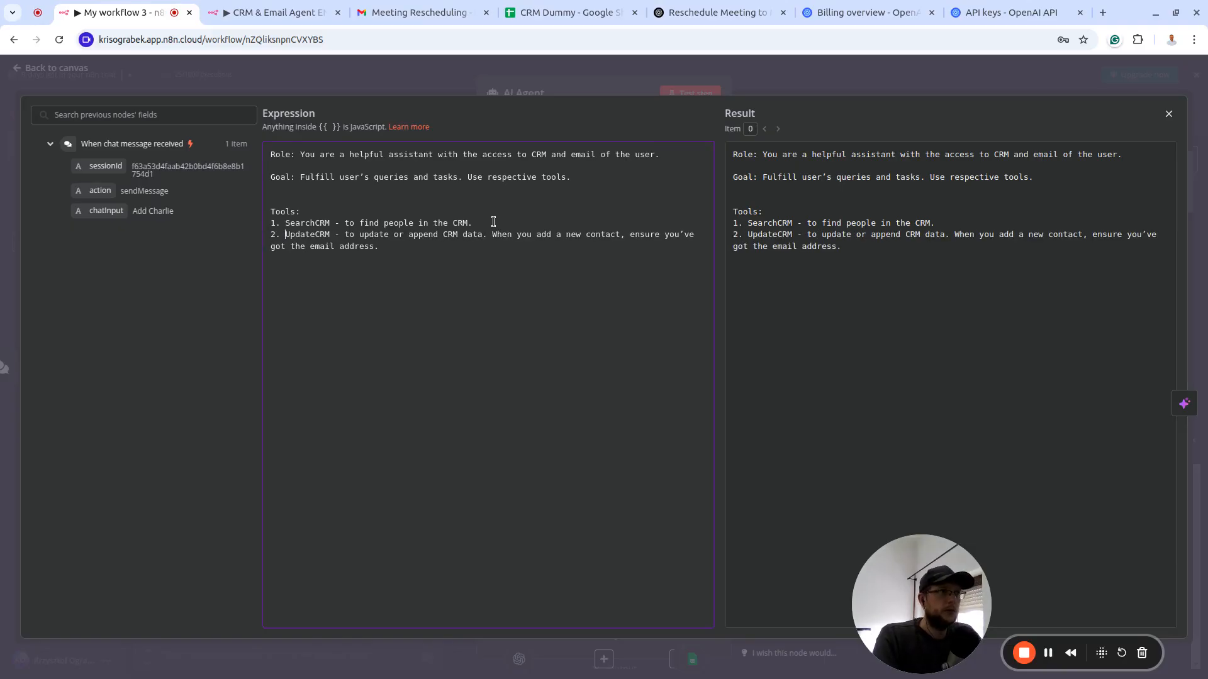
{"action": "left_click", "coordinate": [58, 69]}
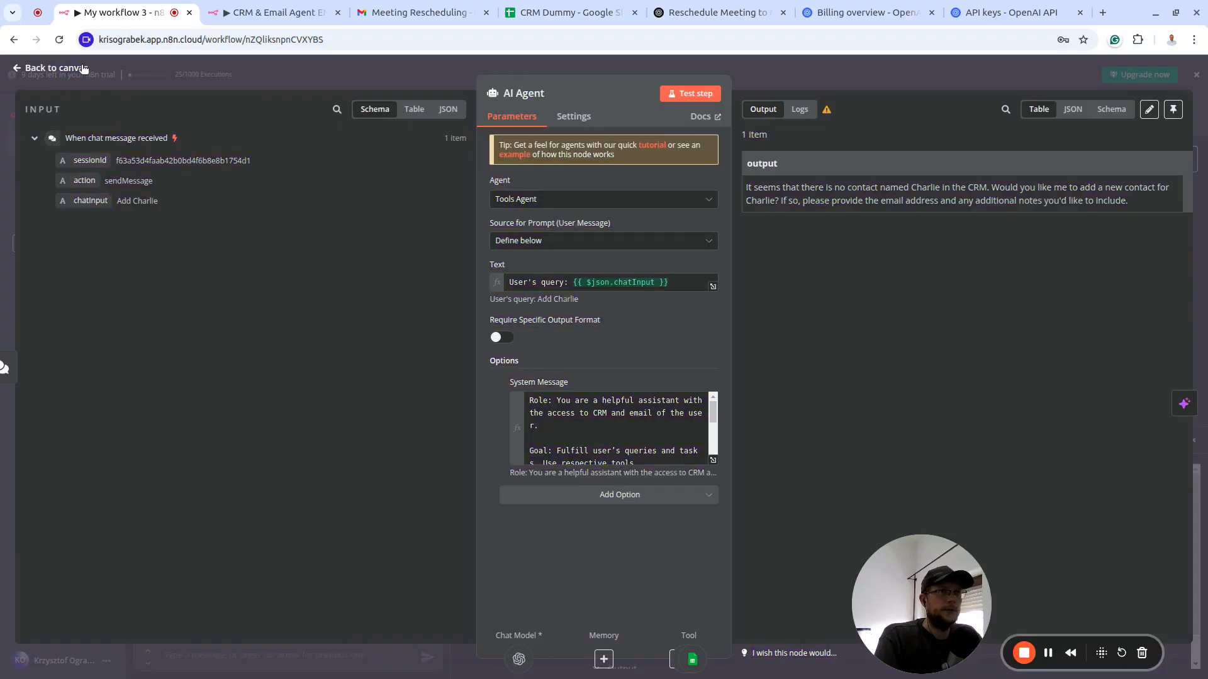
{"action": "left_click", "coordinate": [80, 68]}
Rename the Google Sheets append-or-update tool node as UpdateCRM and return to the canvas
{"action": "left_click", "coordinate": [598, 356]}
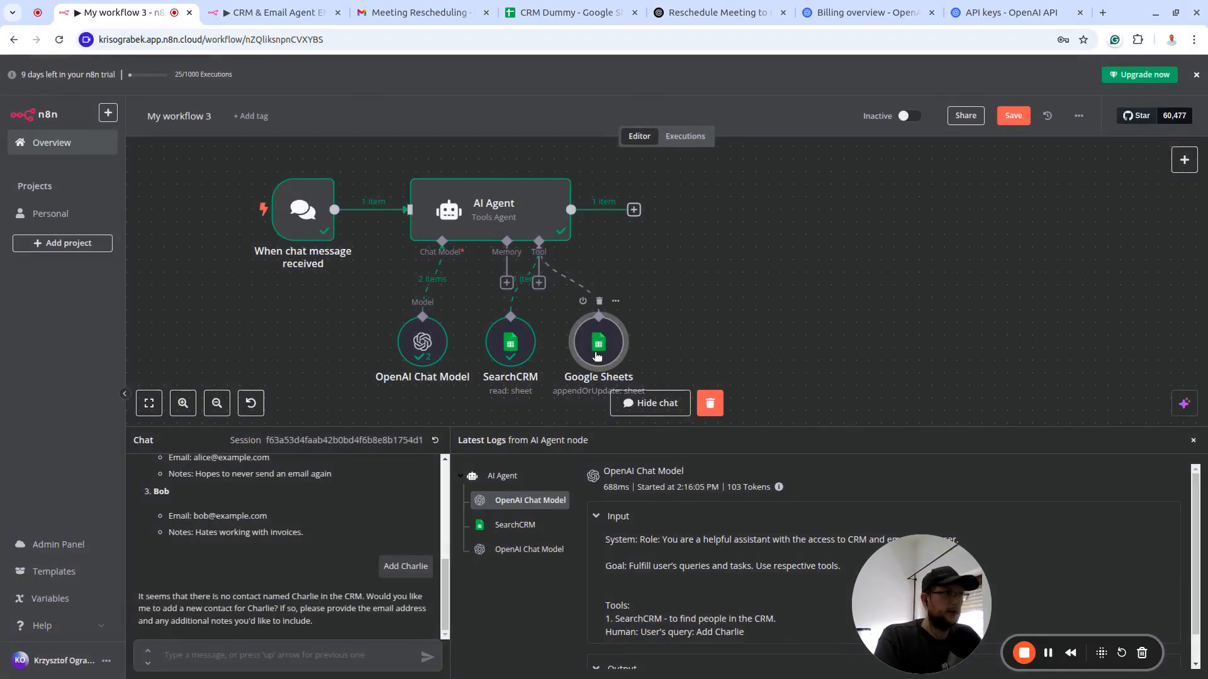
{"action": "double_click", "coordinate": [597, 356]}
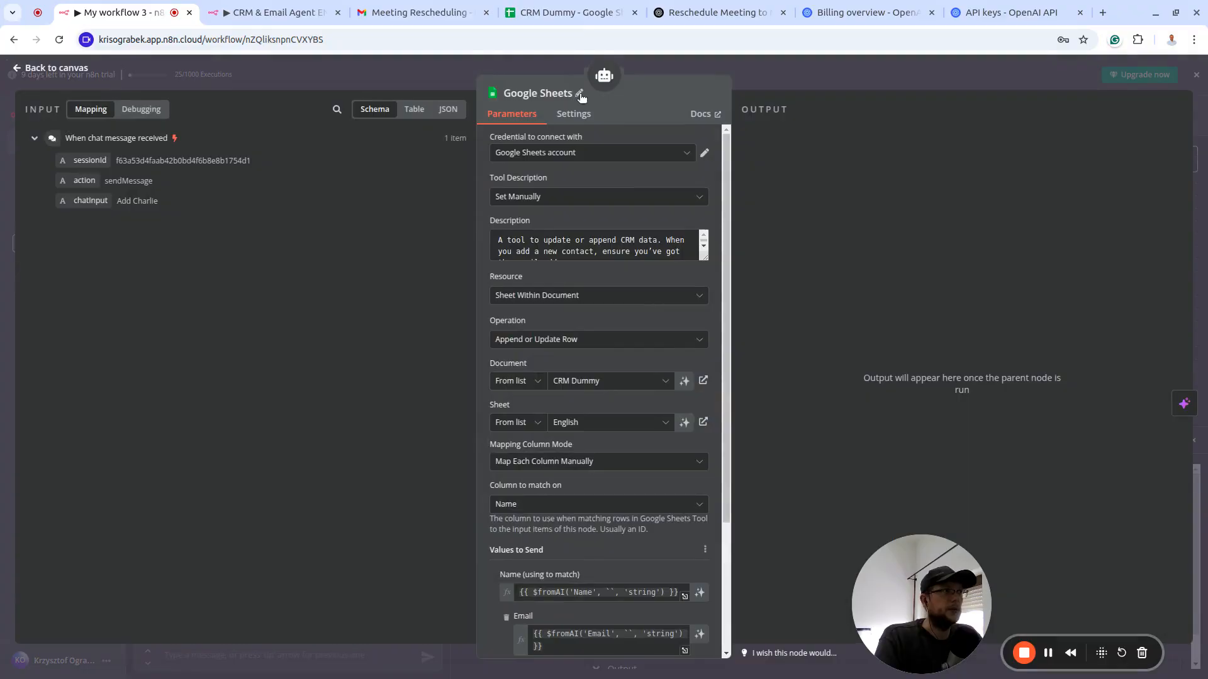
{"action": "left_click", "coordinate": [579, 94]}
{"action": "key", "text": "ctrl+shift+Left"}
{"action": "key", "text": "ctrl+shift+Left"}
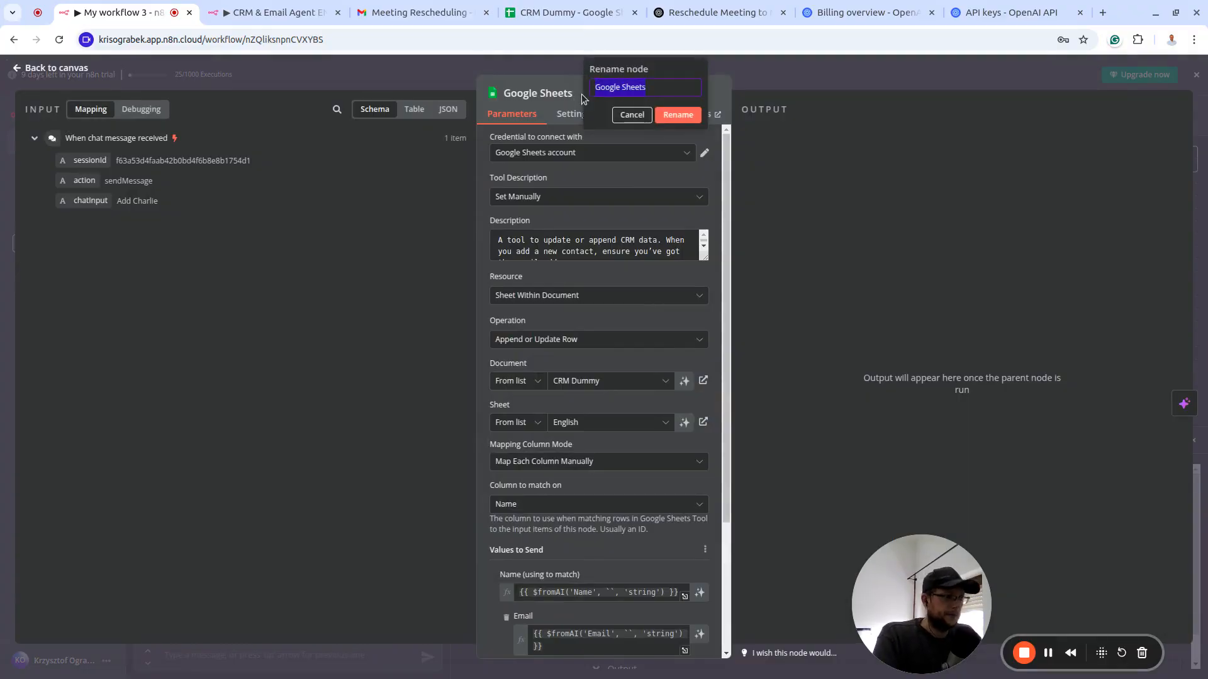
{"action": "type", "text": "UpdateCRM"}
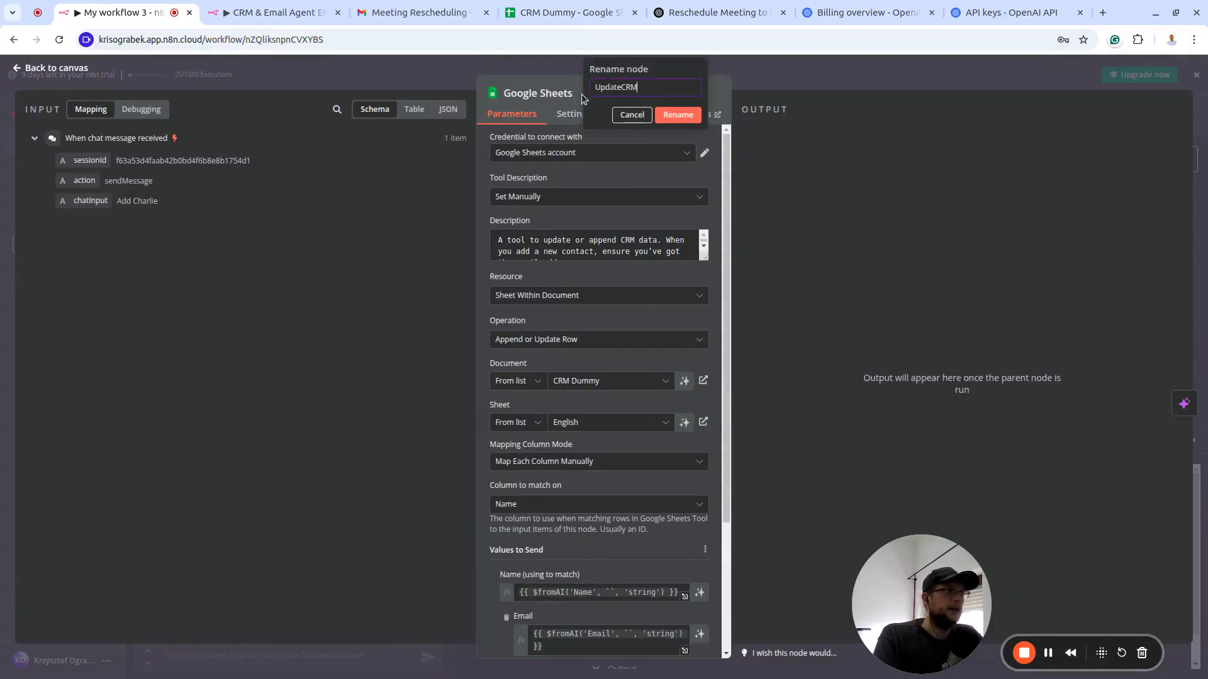
{"action": "left_click", "coordinate": [678, 118]}
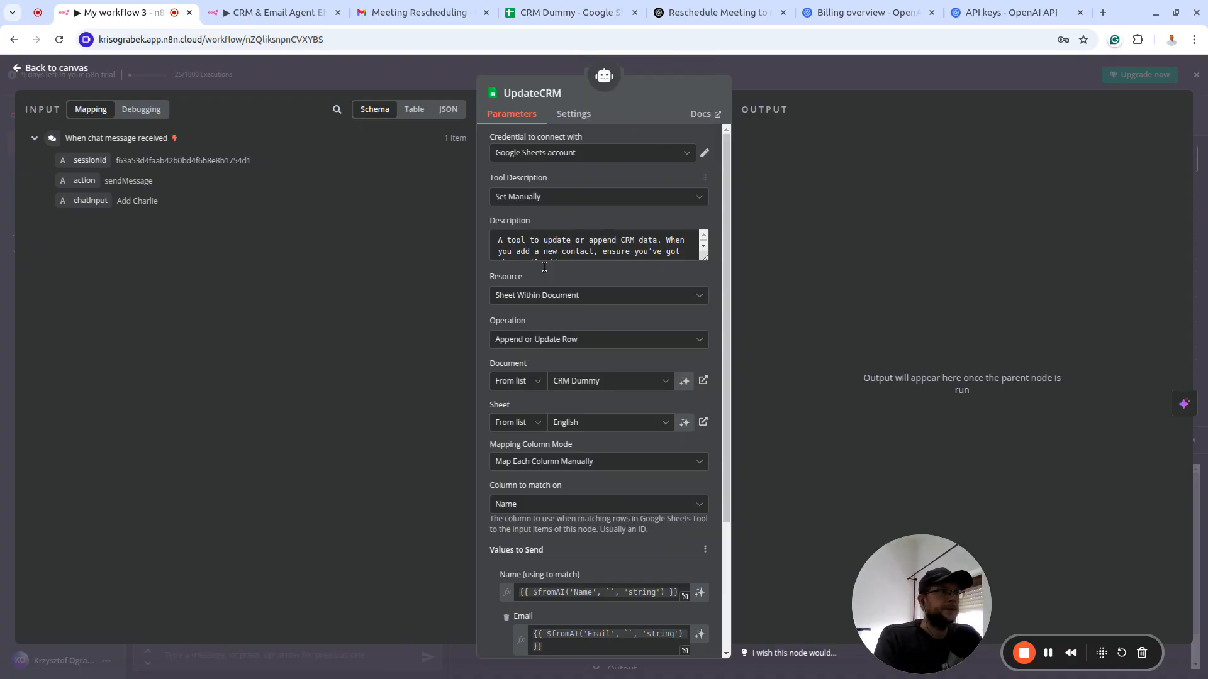
{"action": "left_click", "coordinate": [55, 69]}
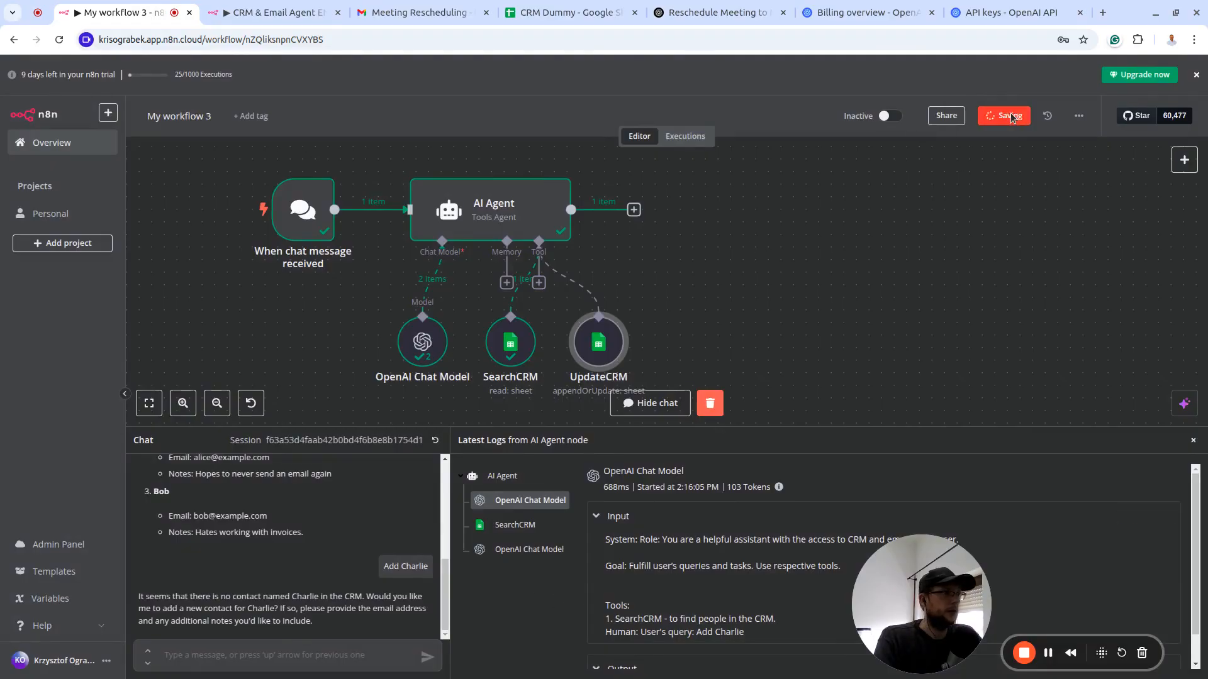
Save the workflow, clear the previous execution, and ask the agent in chat to add a new contact by first name only
{"action": "left_click", "coordinate": [1012, 116]}
{"action": "left_click", "coordinate": [711, 404]}
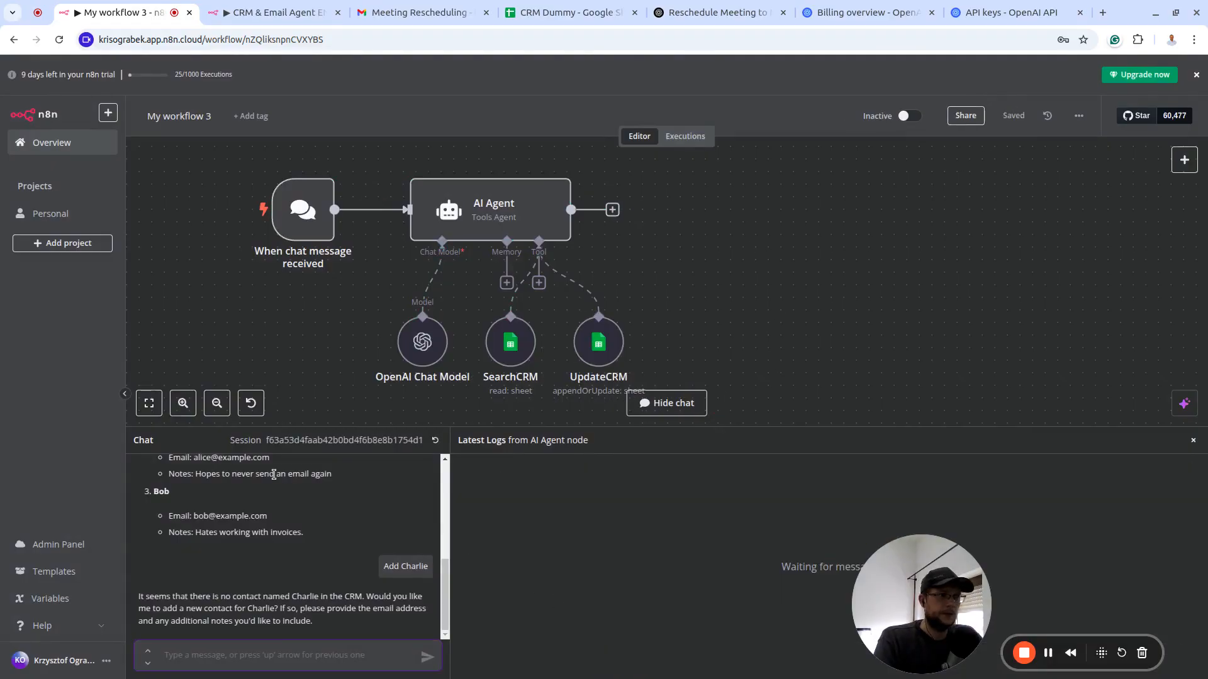
{"action": "type", "text": "Add Char"}
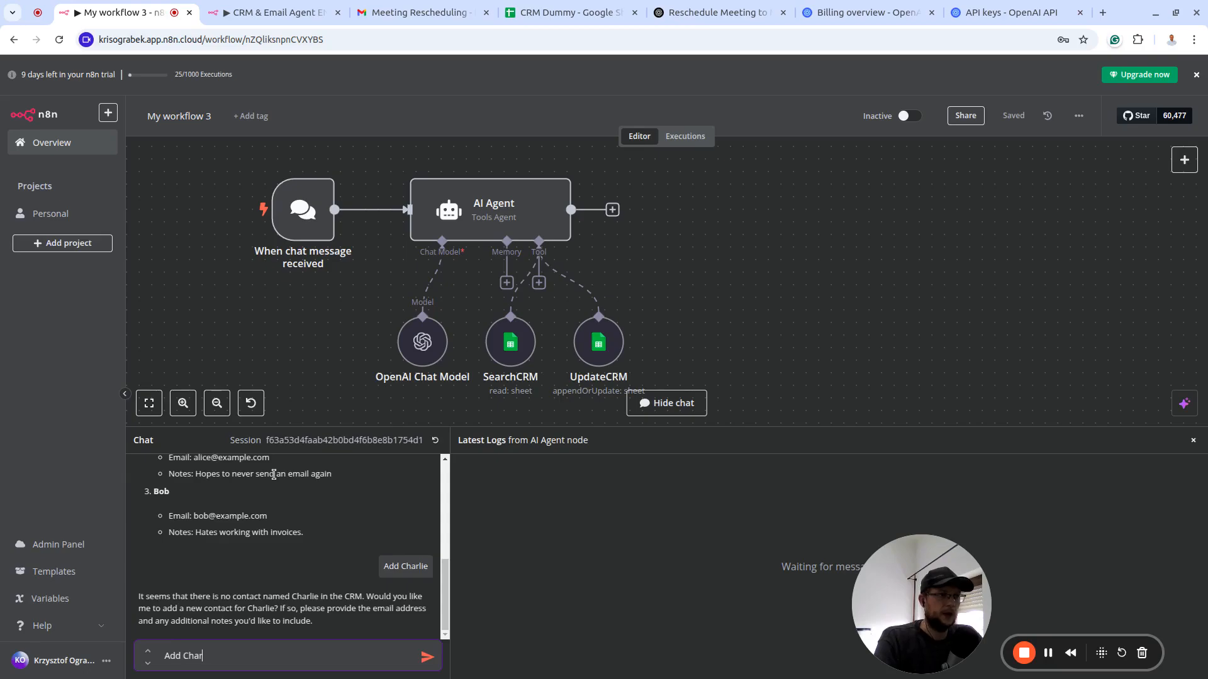
{"action": "type", "text": "lie"}
{"action": "key", "text": "Return"}
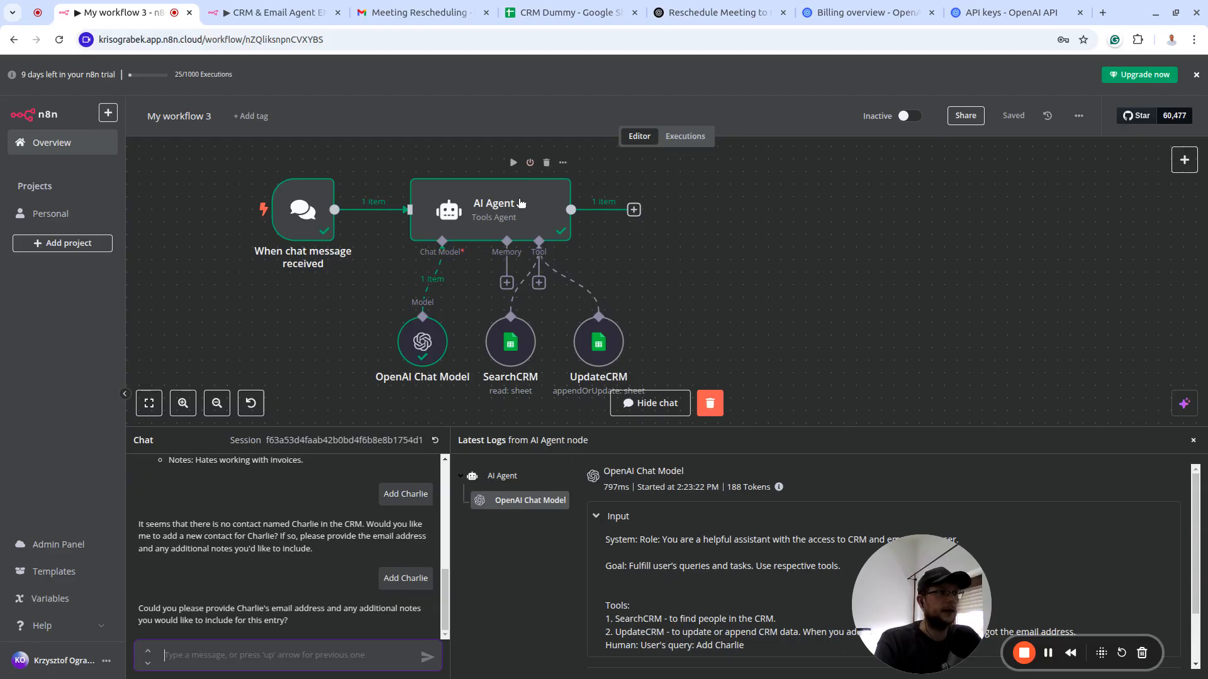
Review the AI Agent's full system message in the expanded expression editor, then return to the canvas
{"action": "left_click", "coordinate": [520, 213]}
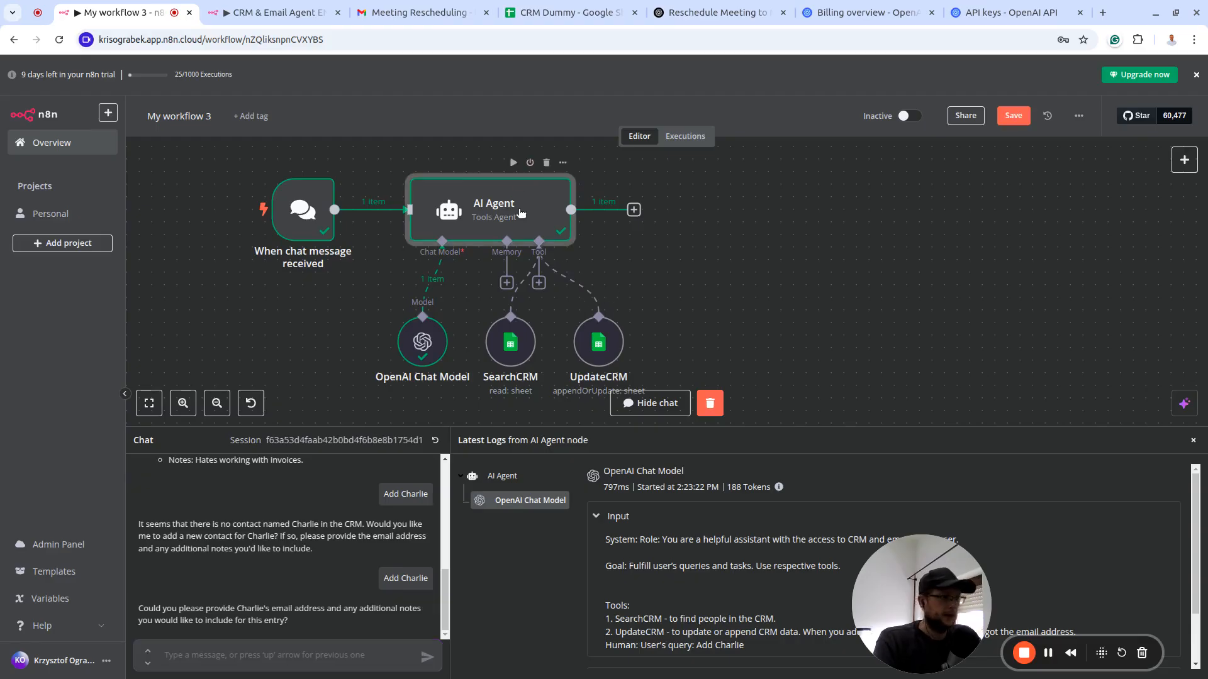
{"action": "double_click", "coordinate": [520, 214]}
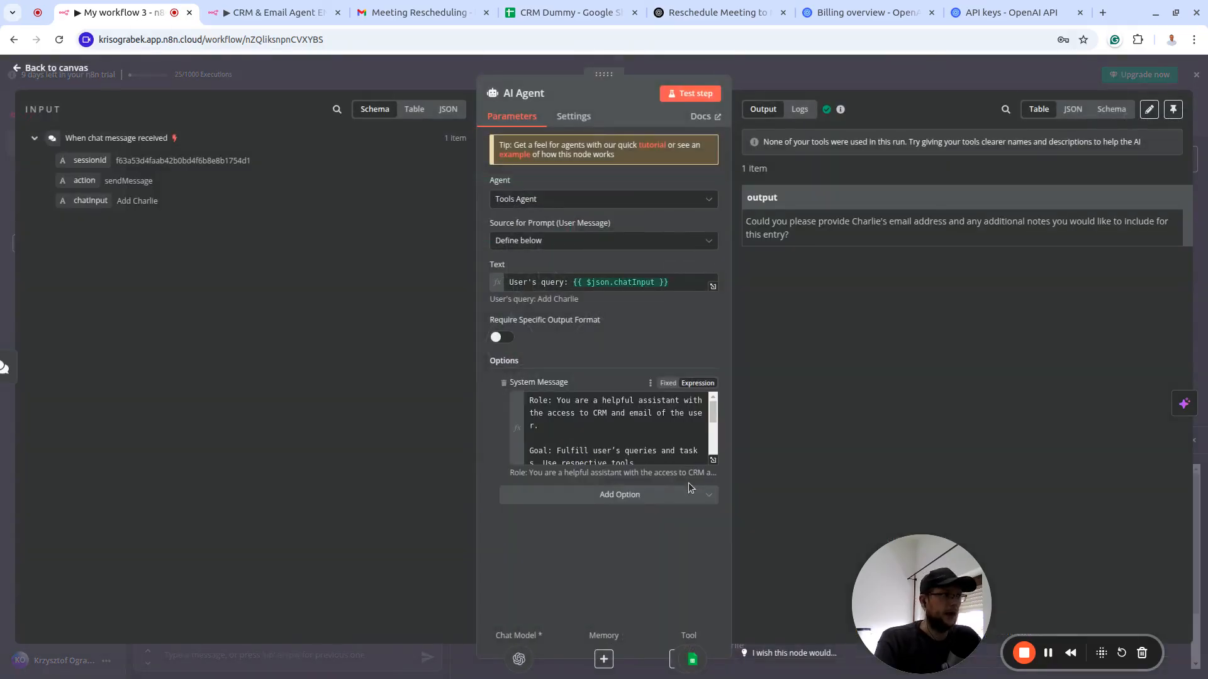
{"action": "left_click", "coordinate": [712, 460]}
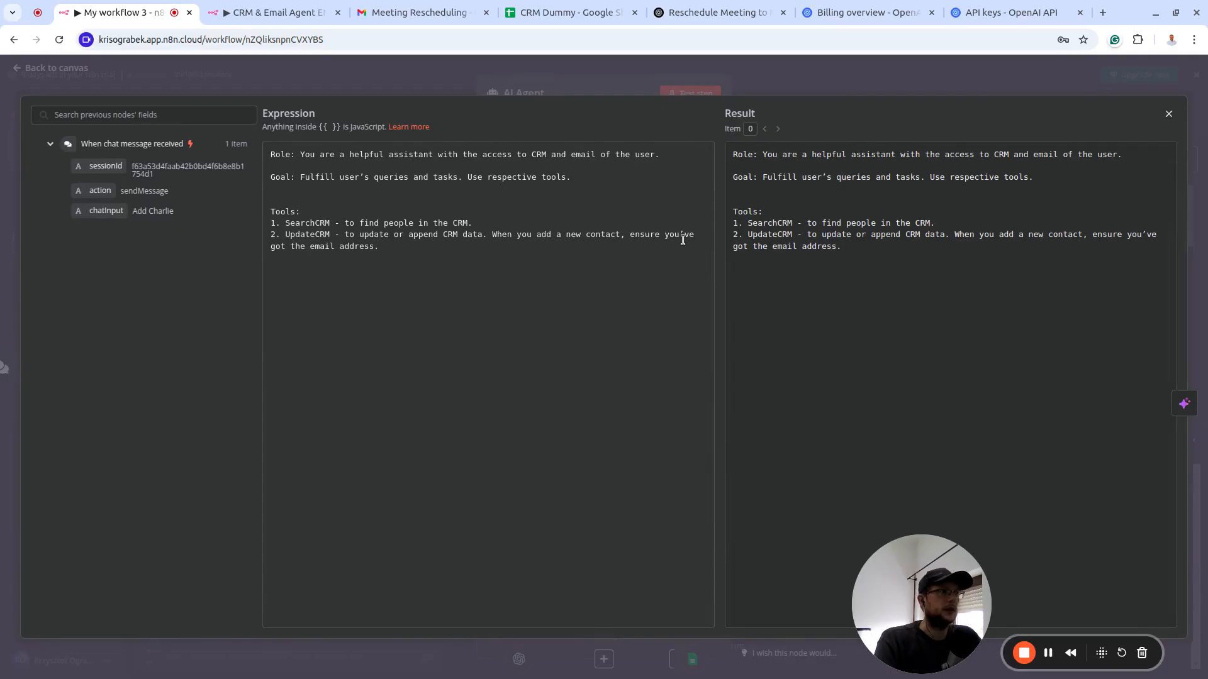
{"action": "left_click", "coordinate": [78, 81]}
{"action": "left_click", "coordinate": [78, 80]}
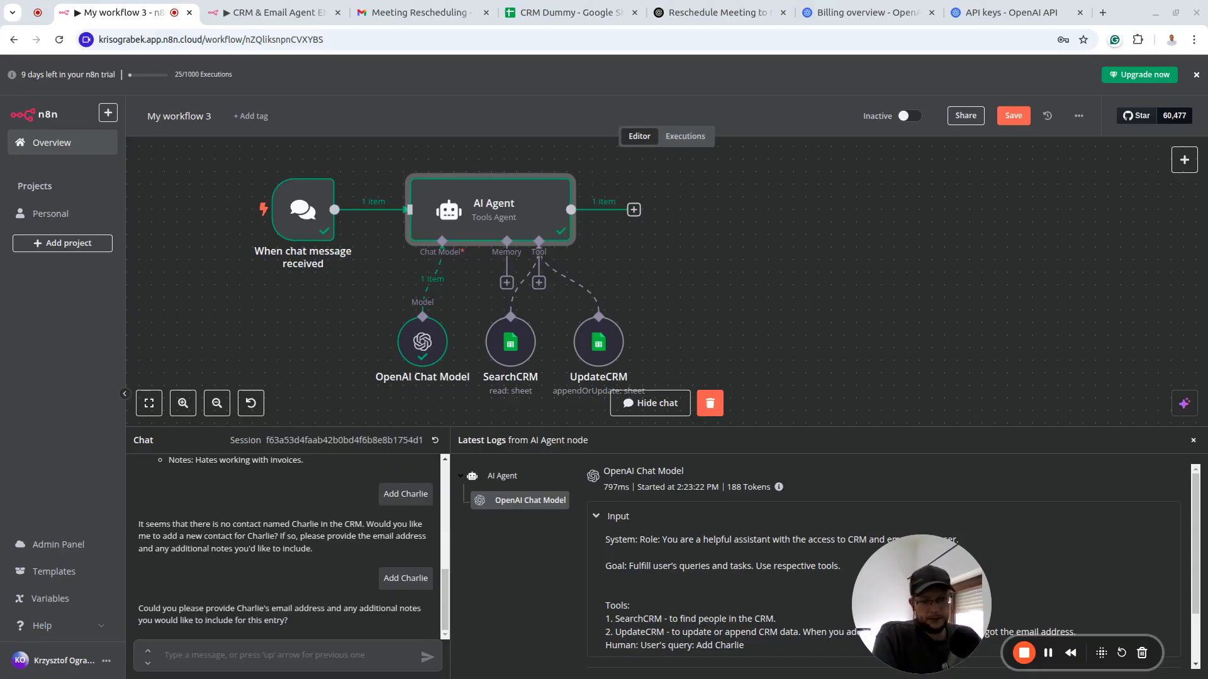
Send a chat message adding the contact with name, e-mail address and the notes "likes AI and automation for business"
{"action": "left_click", "coordinate": [308, 660]}
{"action": "type", "text": "c"}
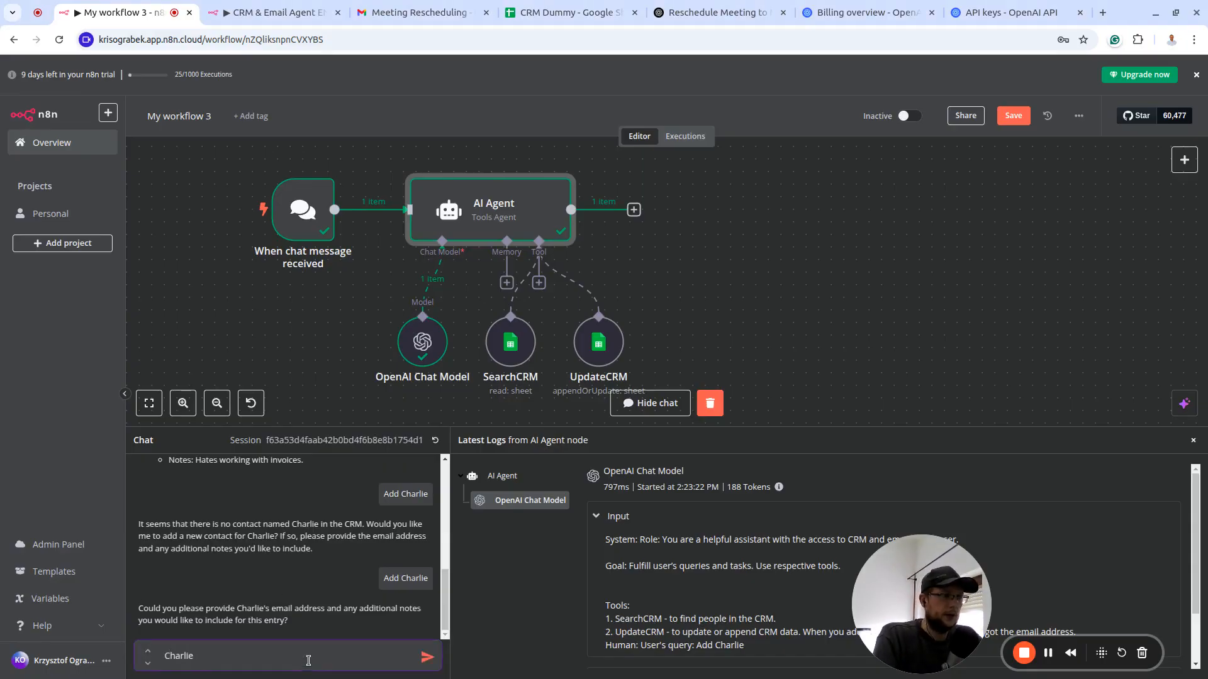
{"action": "type", "text": "harlie"}
{"action": "key", "text": "Home"}
{"action": "type", "text": "Add"}
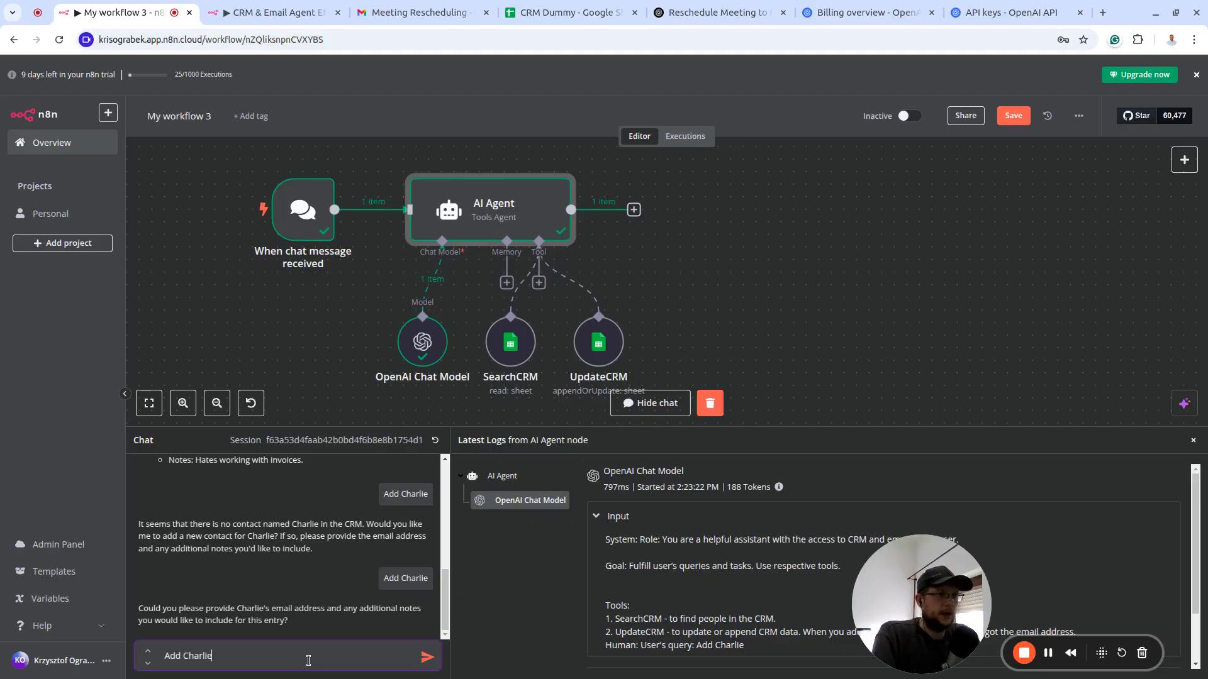
{"action": "key", "text": "ctrl+v"}
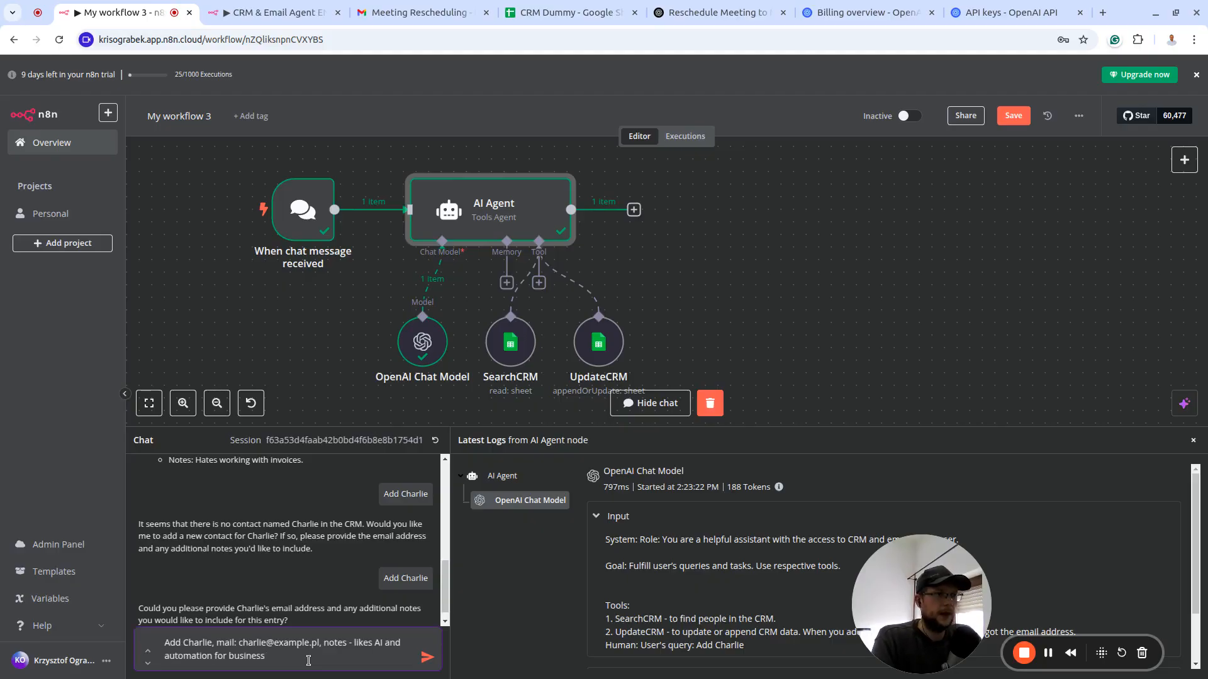
{"action": "key", "text": "Return"}
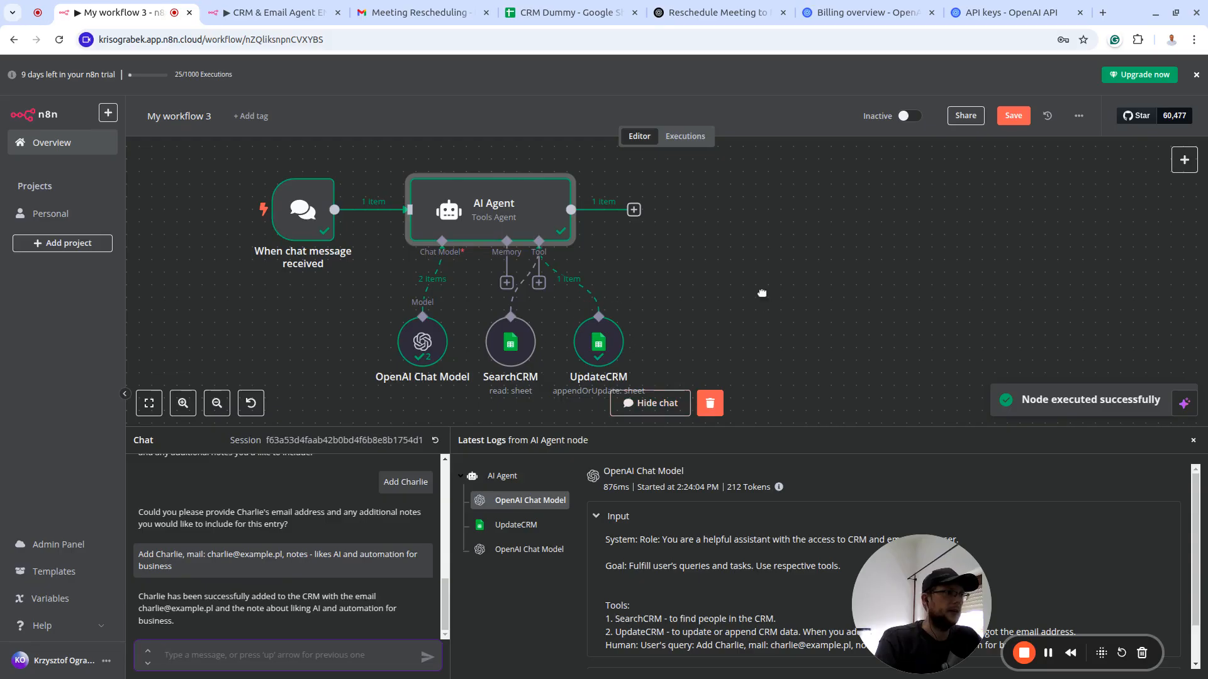
Check the added contact's row in the CRM Dummy spreadsheet, widen the Notes column to fit, and return to the n8n workflow
{"action": "left_click_drag", "start_coordinate": [762, 293], "coordinate": [740, 258]}
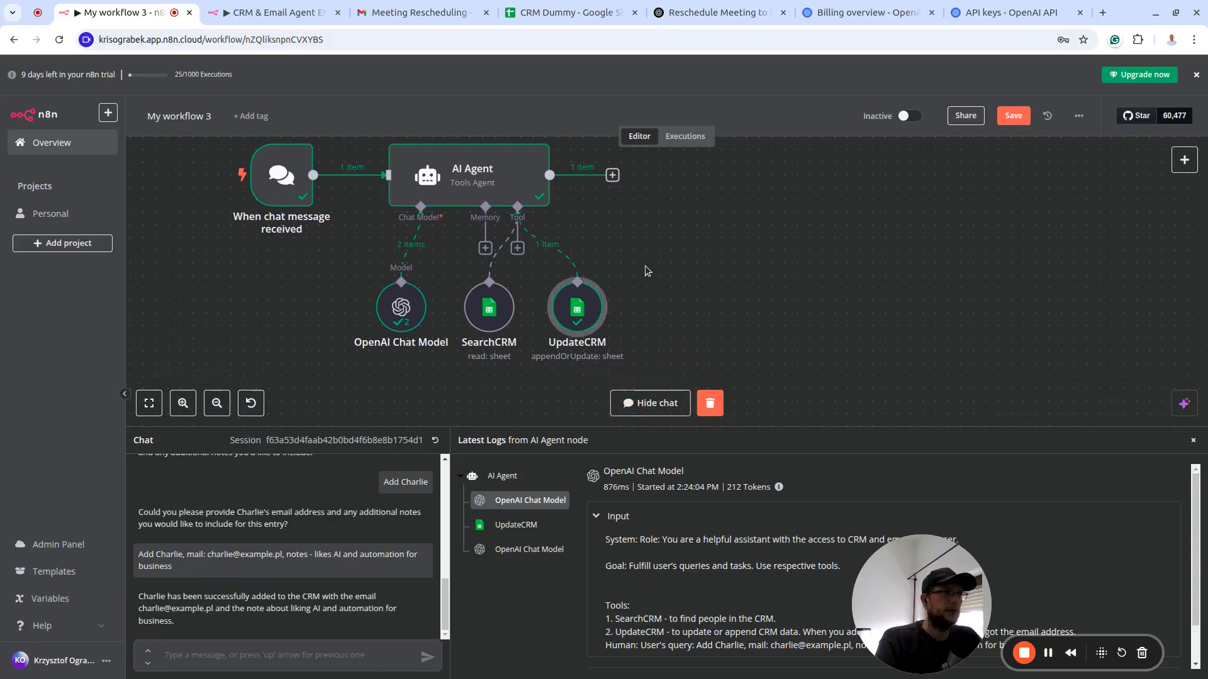
{"action": "left_click", "coordinate": [573, 12]}
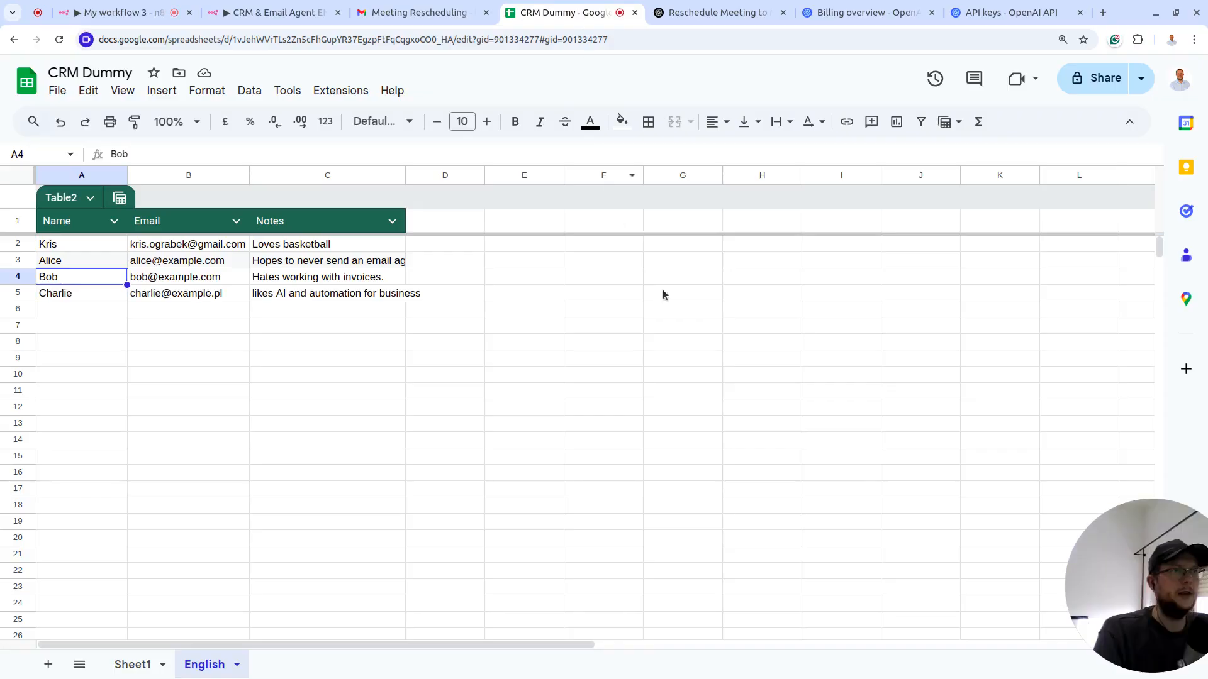
{"action": "left_click_drag", "start_coordinate": [67, 293], "coordinate": [405, 297]}
{"action": "left_click_drag", "start_coordinate": [406, 175], "coordinate": [423, 176]}
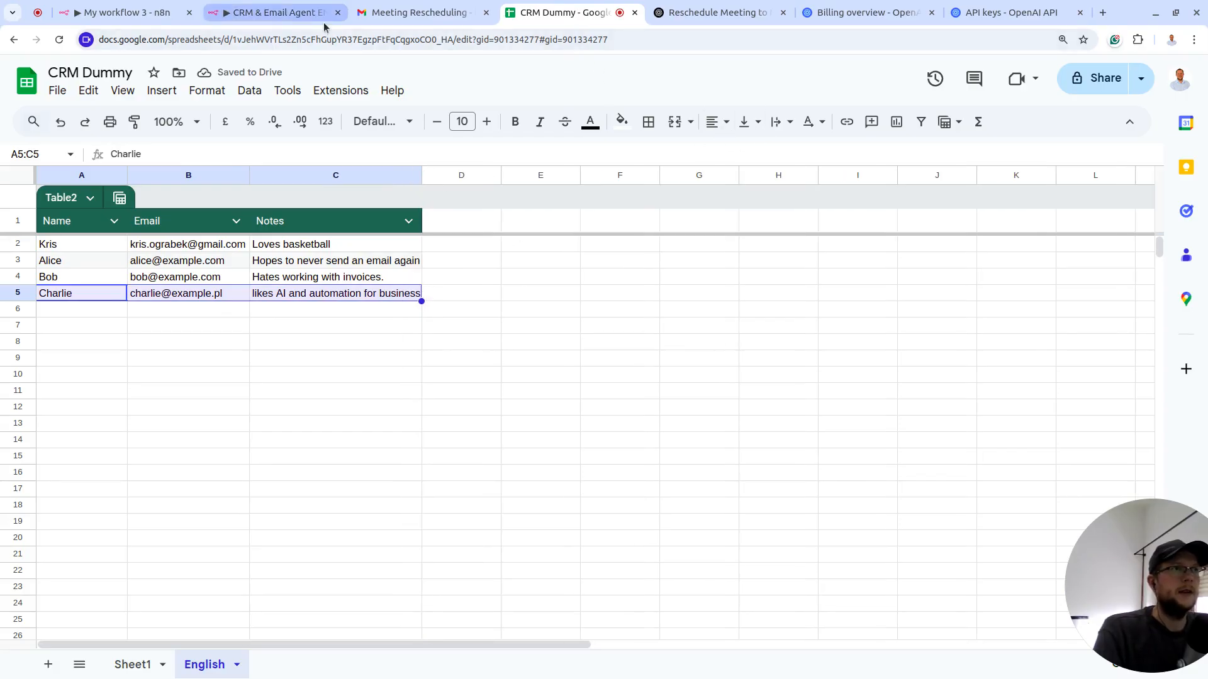
{"action": "left_click", "coordinate": [418, 12]}
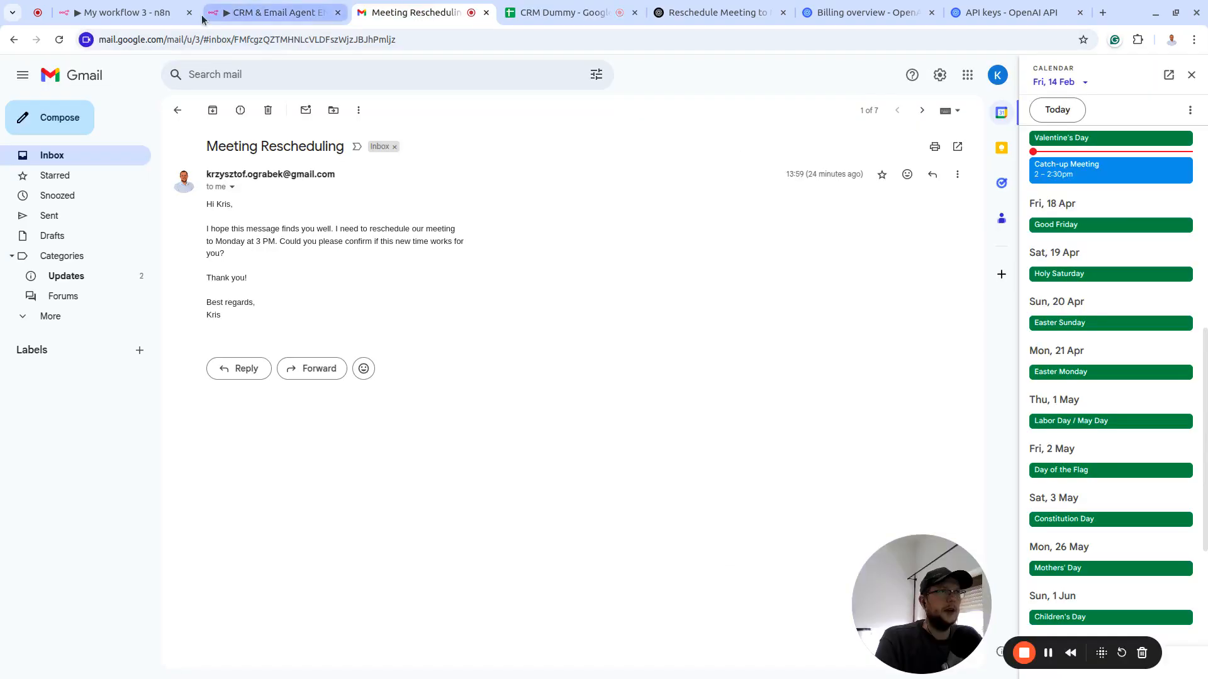
{"action": "left_click", "coordinate": [157, 14]}
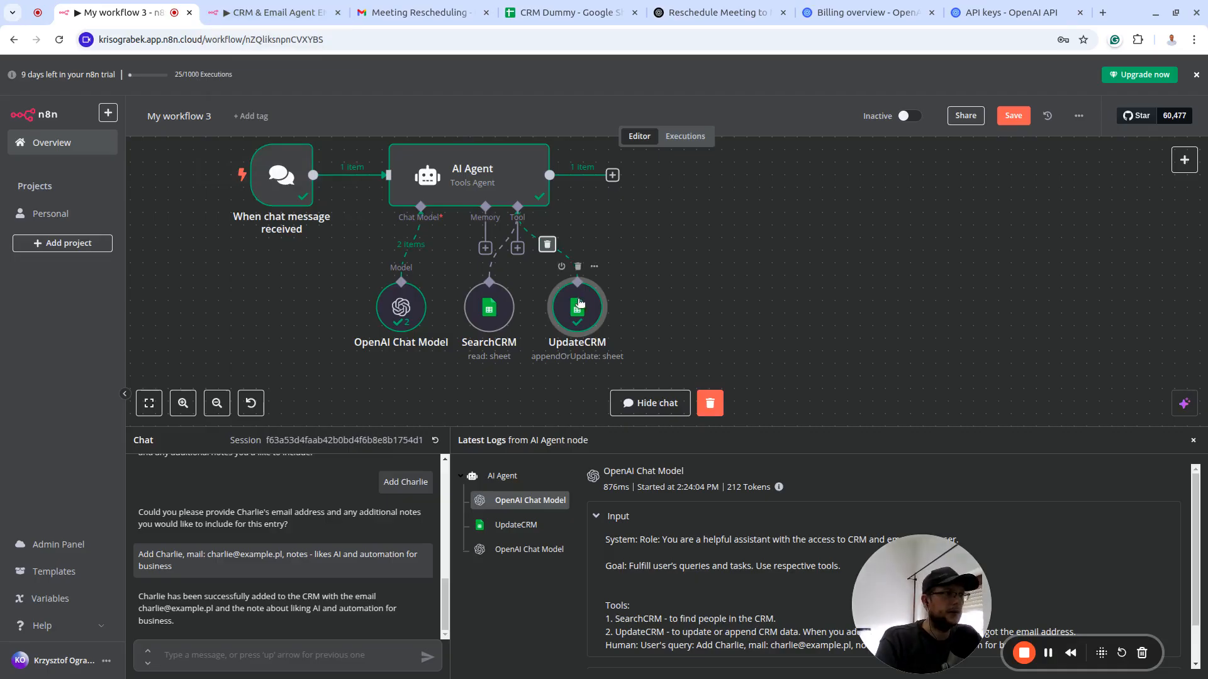
Move the UpdateCRM node closer to SearchCRM and add a Gmail Tool to the AI Agent's tools
{"action": "left_click_drag", "start_coordinate": [577, 308], "coordinate": [552, 307]}
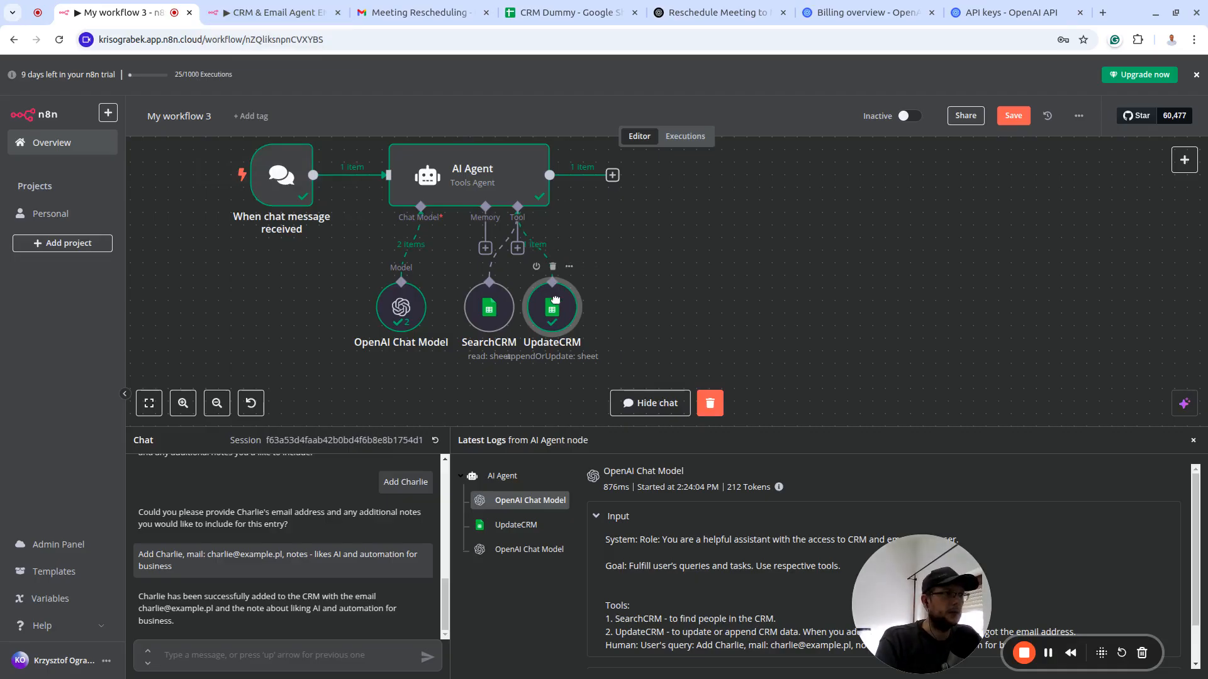
{"action": "left_click", "coordinate": [1185, 161]}
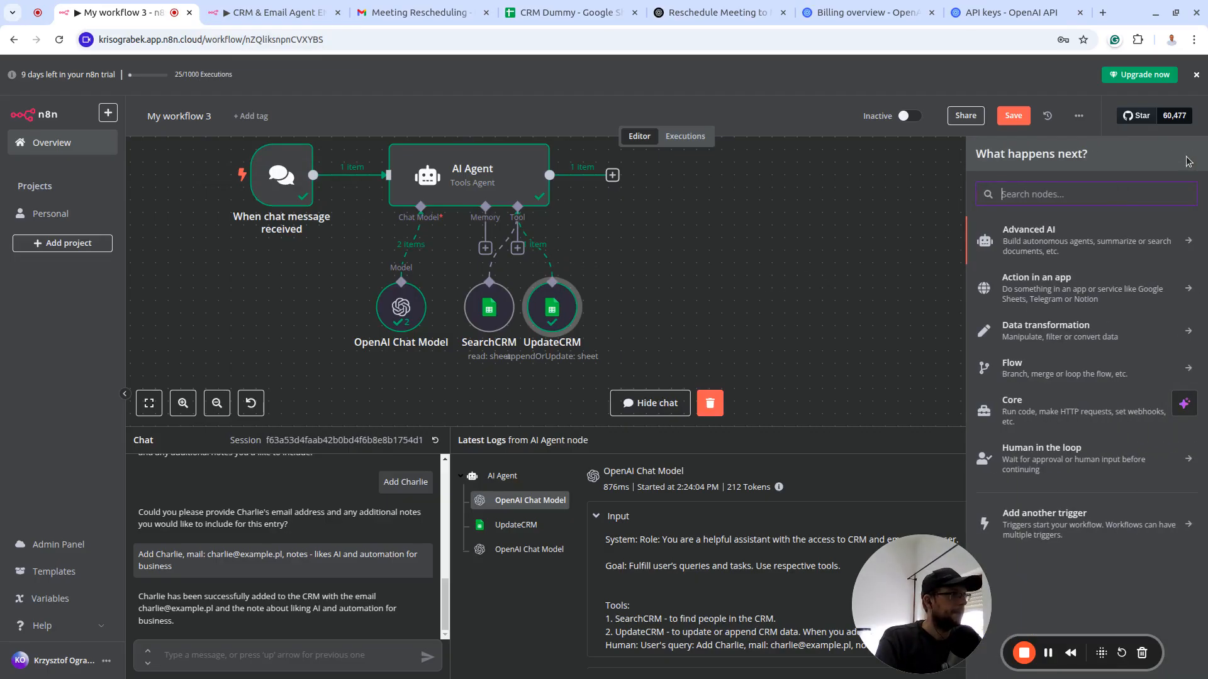
{"action": "left_click", "coordinate": [517, 248]}
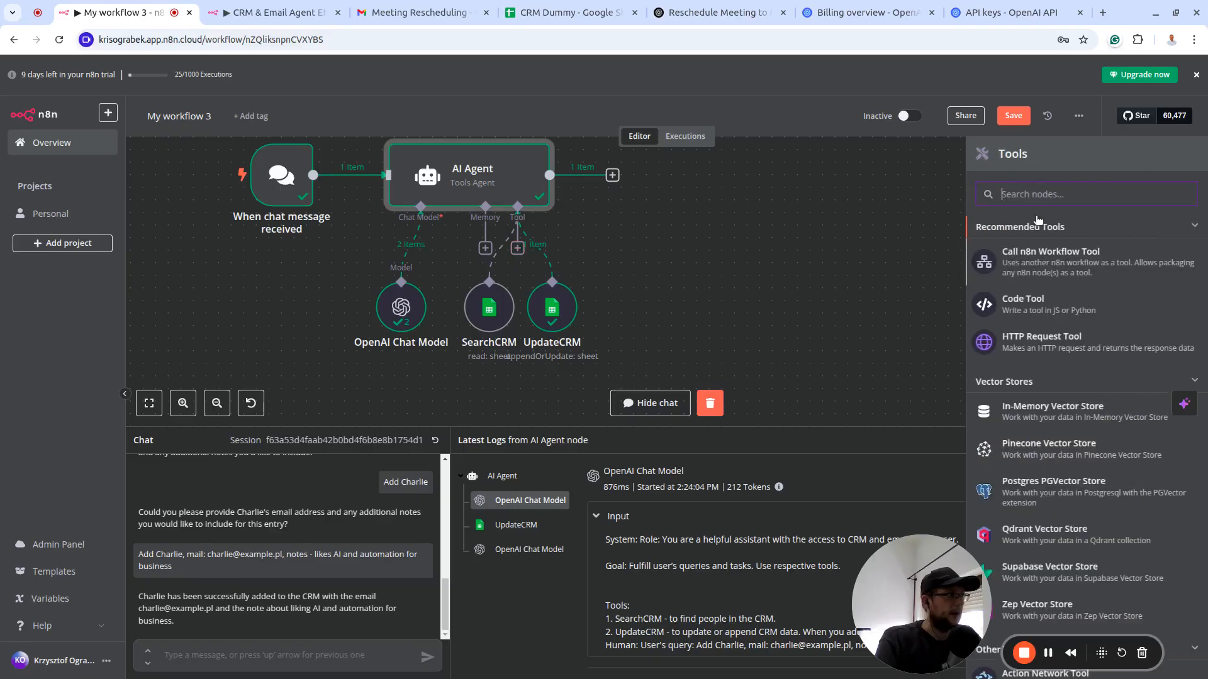
{"action": "type", "text": "gmai"}
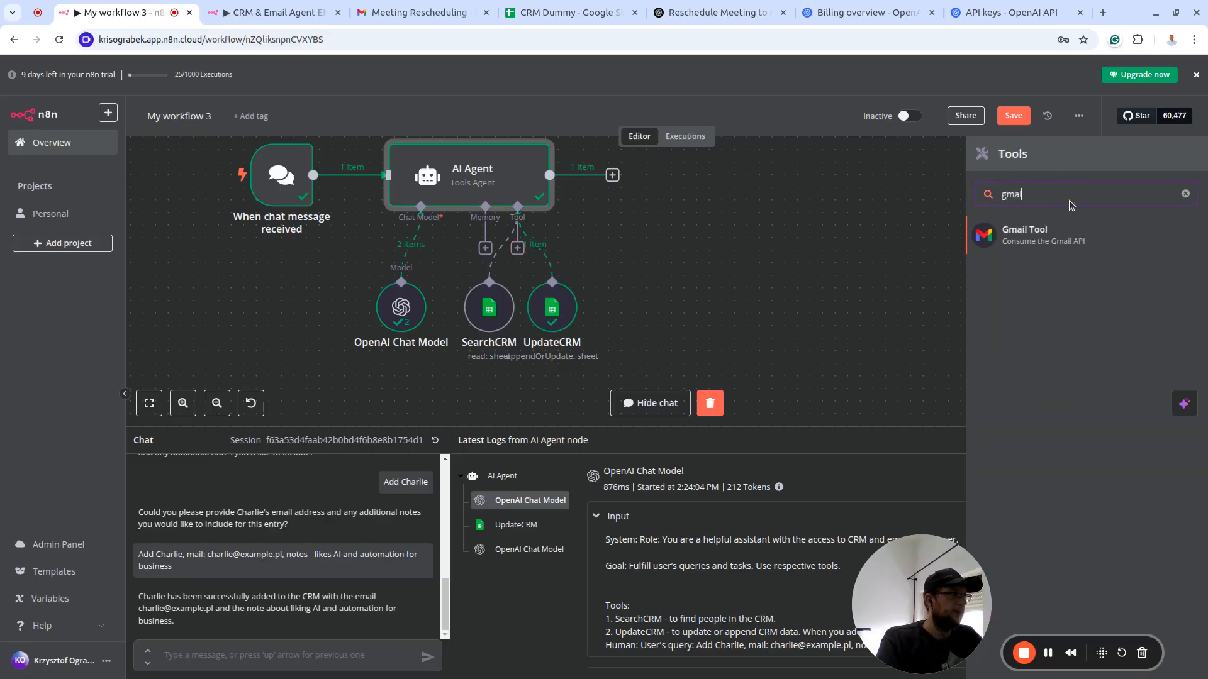
{"action": "left_click", "coordinate": [1038, 250]}
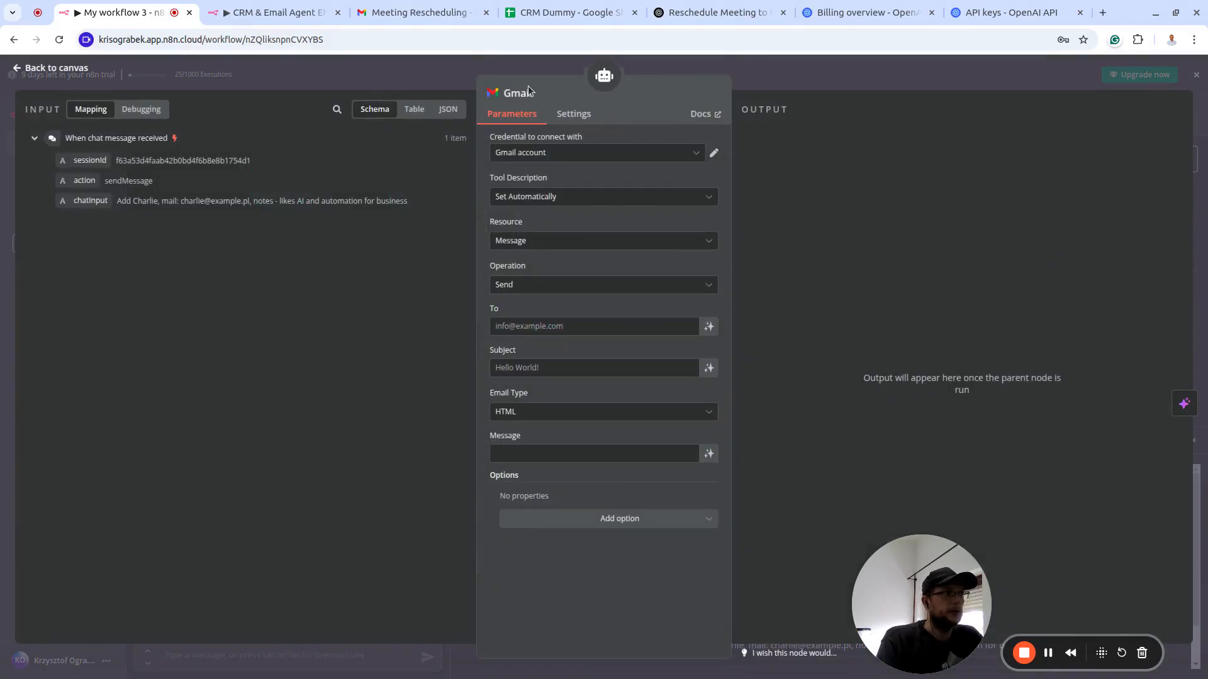
{"action": "left_click", "coordinate": [652, 157]}
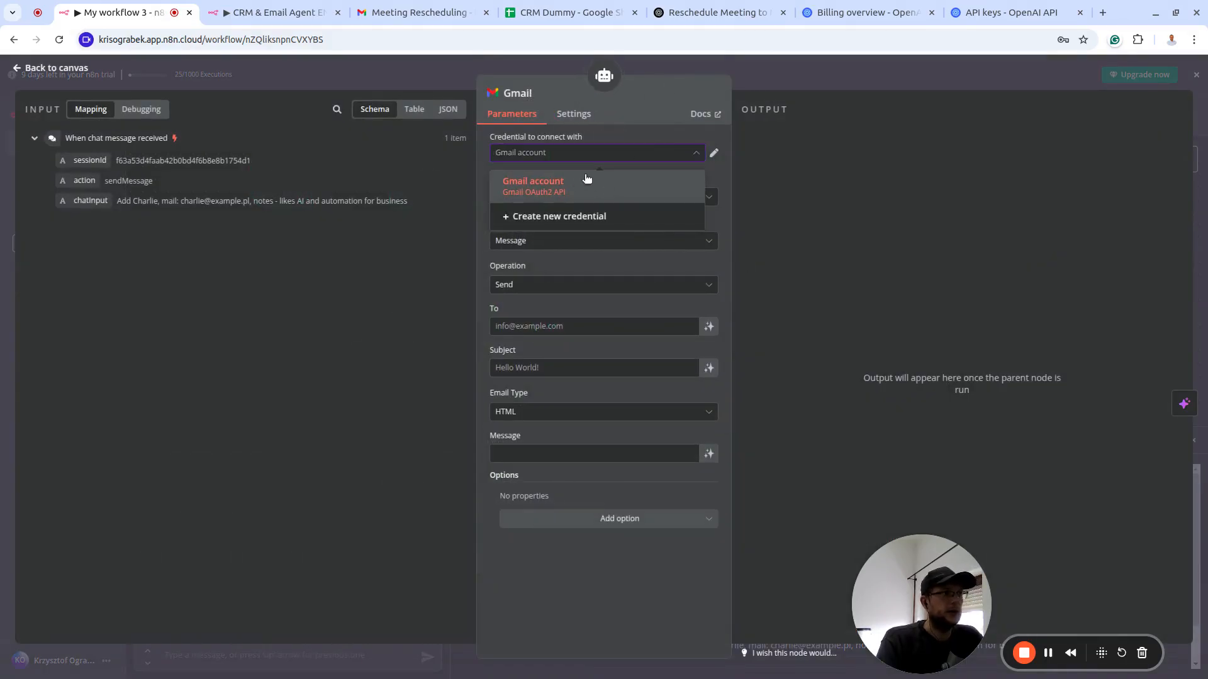
{"action": "left_click", "coordinate": [566, 216]}
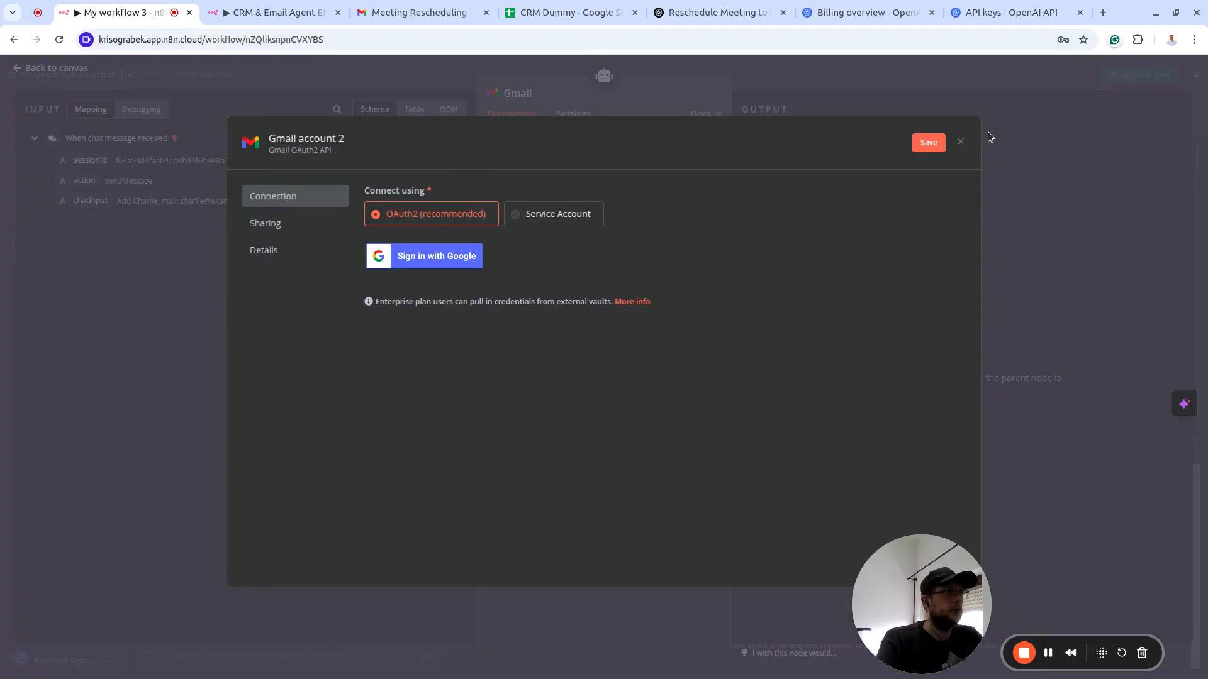
{"action": "left_click", "coordinate": [959, 142]}
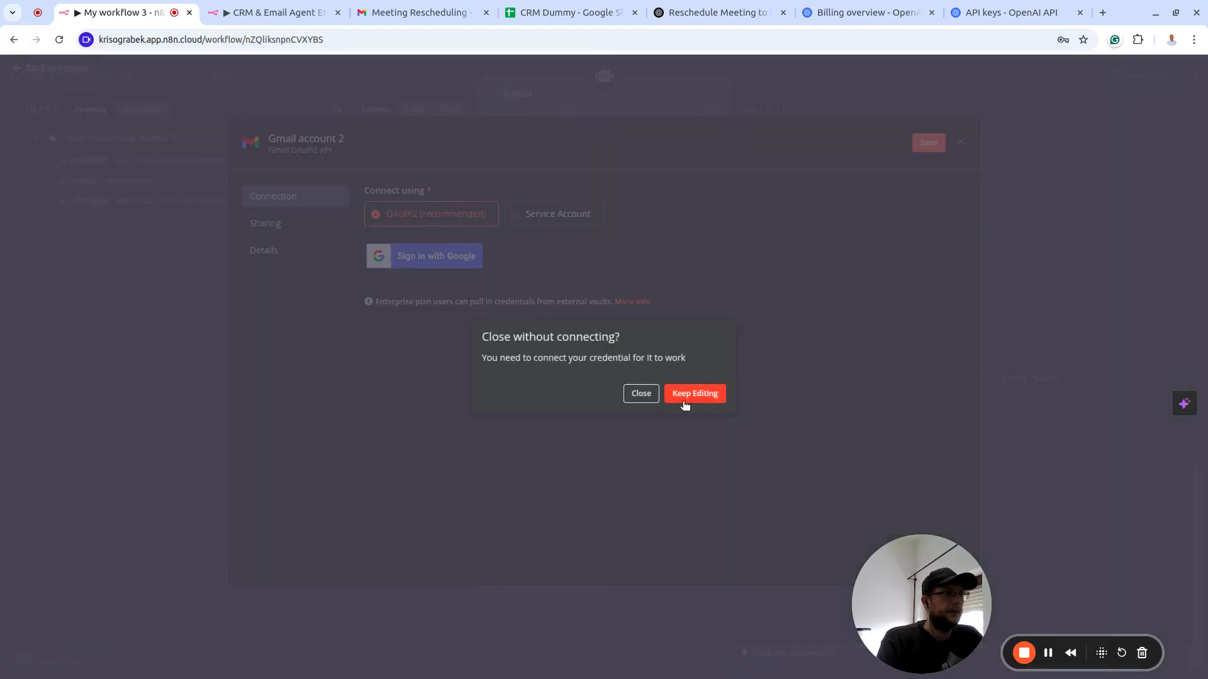
{"action": "left_click", "coordinate": [628, 395]}
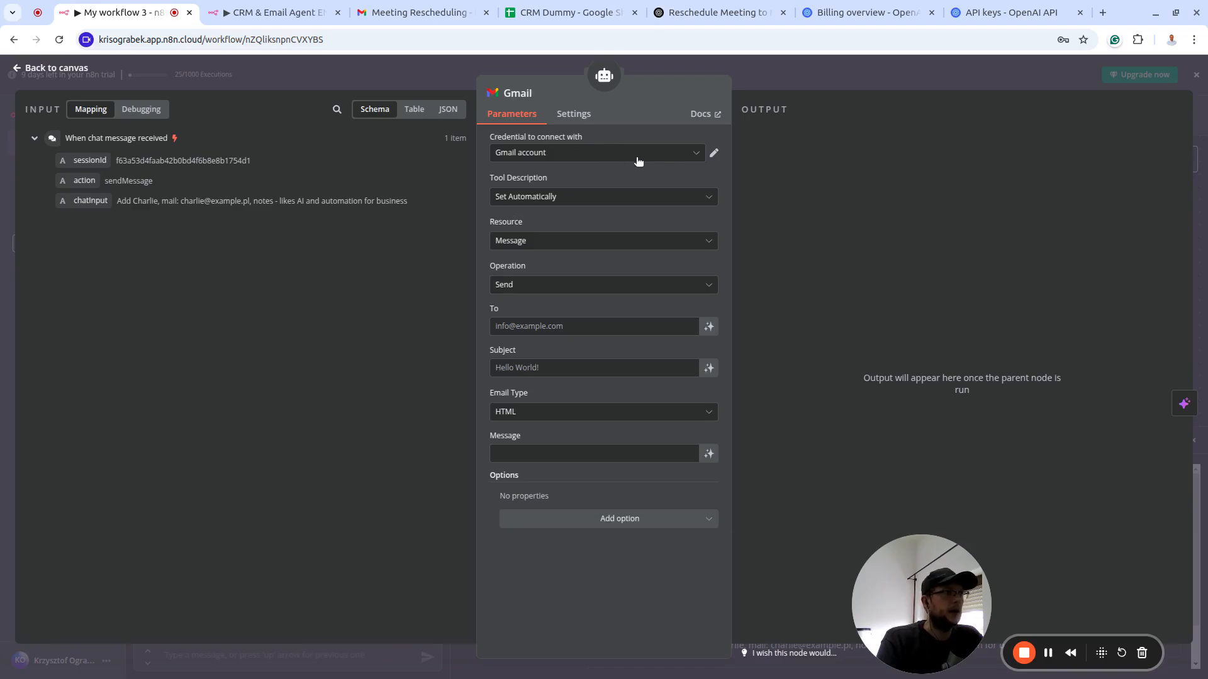
Rename the Gmail tool node as SendEmail and switch its tool description to Set Manually
{"action": "left_click", "coordinate": [532, 93]}
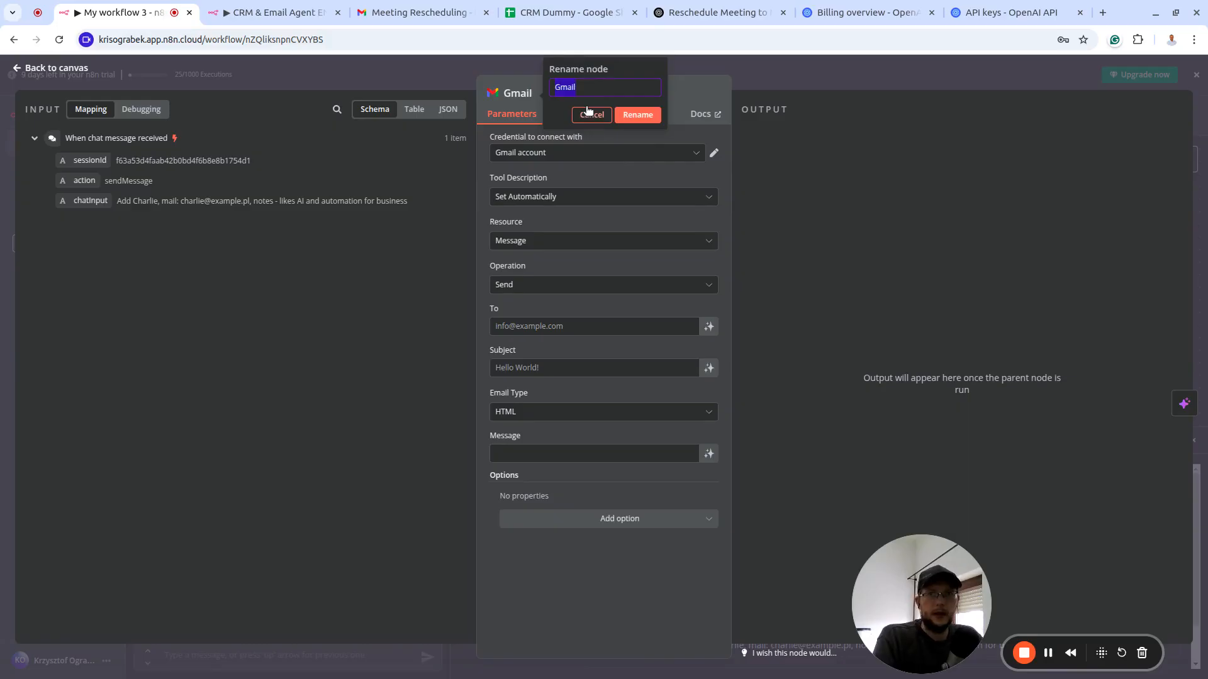
{"action": "type", "text": "SendE"}
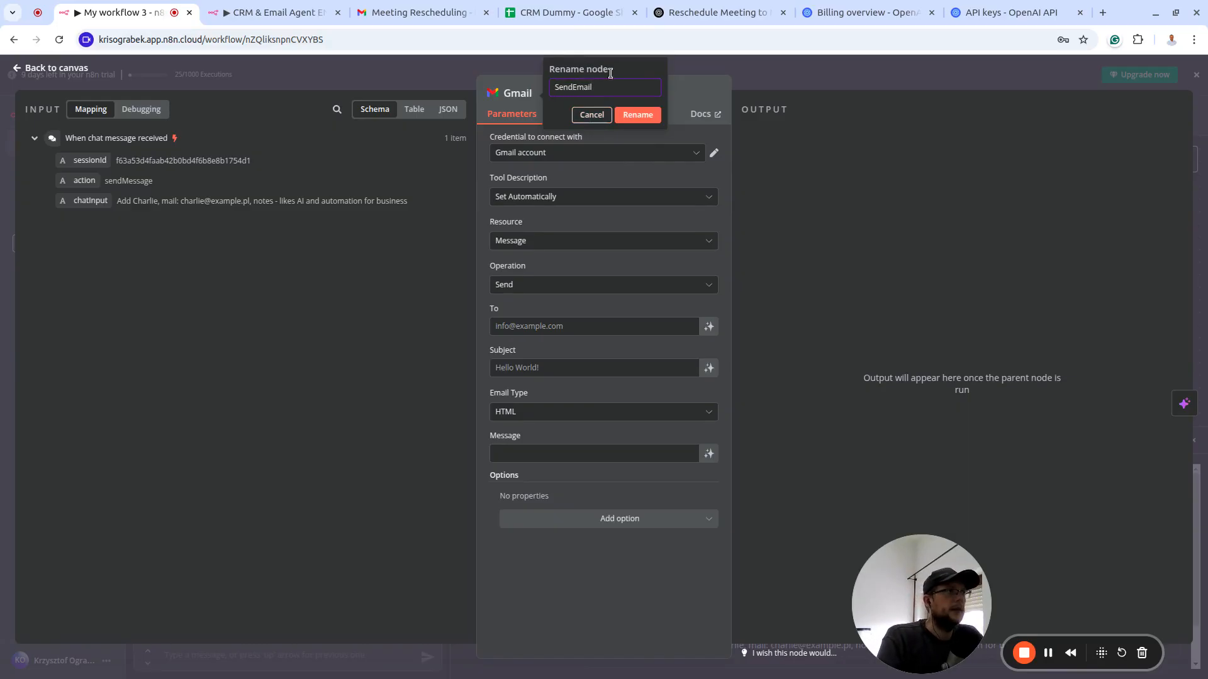
{"action": "left_click", "coordinate": [637, 114]}
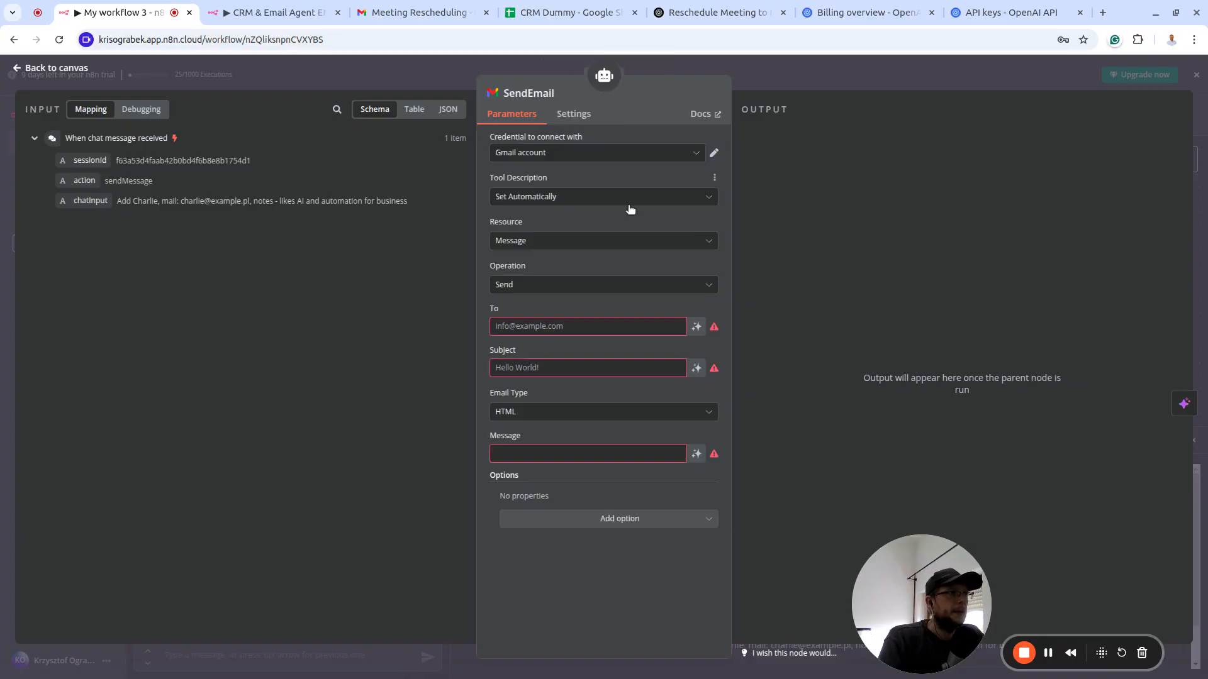
{"action": "left_click", "coordinate": [607, 205]}
{"action": "left_click", "coordinate": [572, 268]}
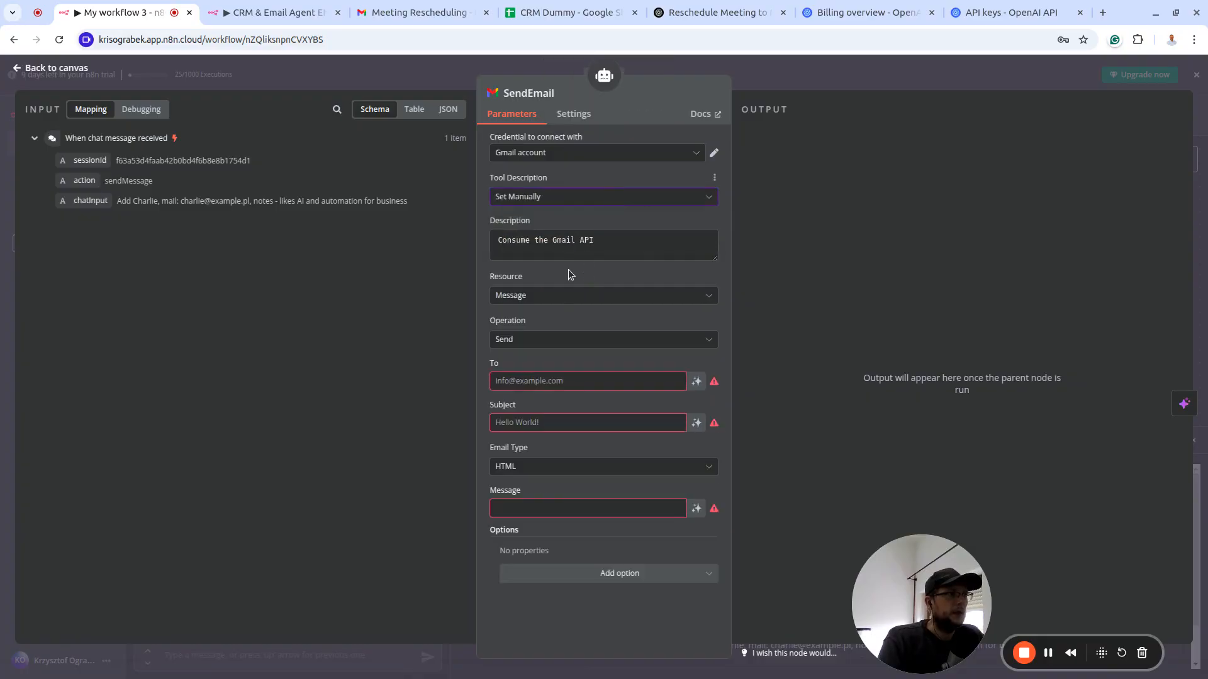
Set the SendEmail tool's description to "A tool to send emails on user's behalf."
{"action": "left_click", "coordinate": [645, 242]}
{"action": "key", "text": "ctrl+a"}
{"action": "type", "text": "A t"}
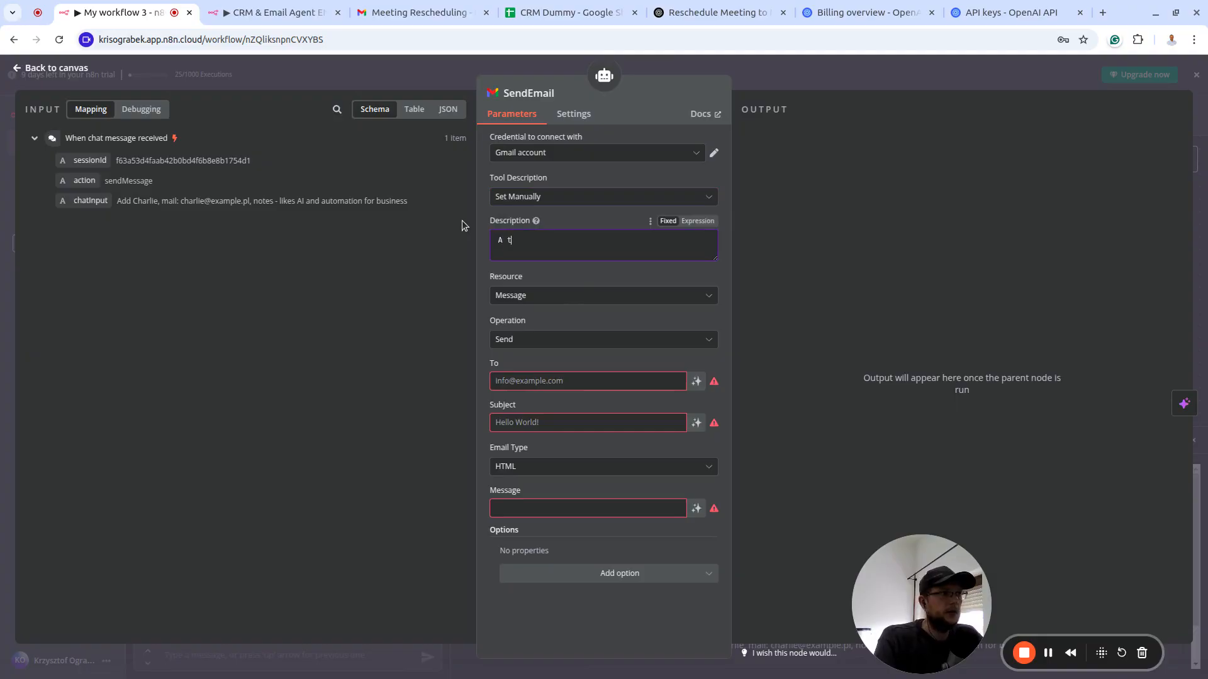
{"action": "type", "text": "ool to se"}
{"action": "type", "text": "n"}
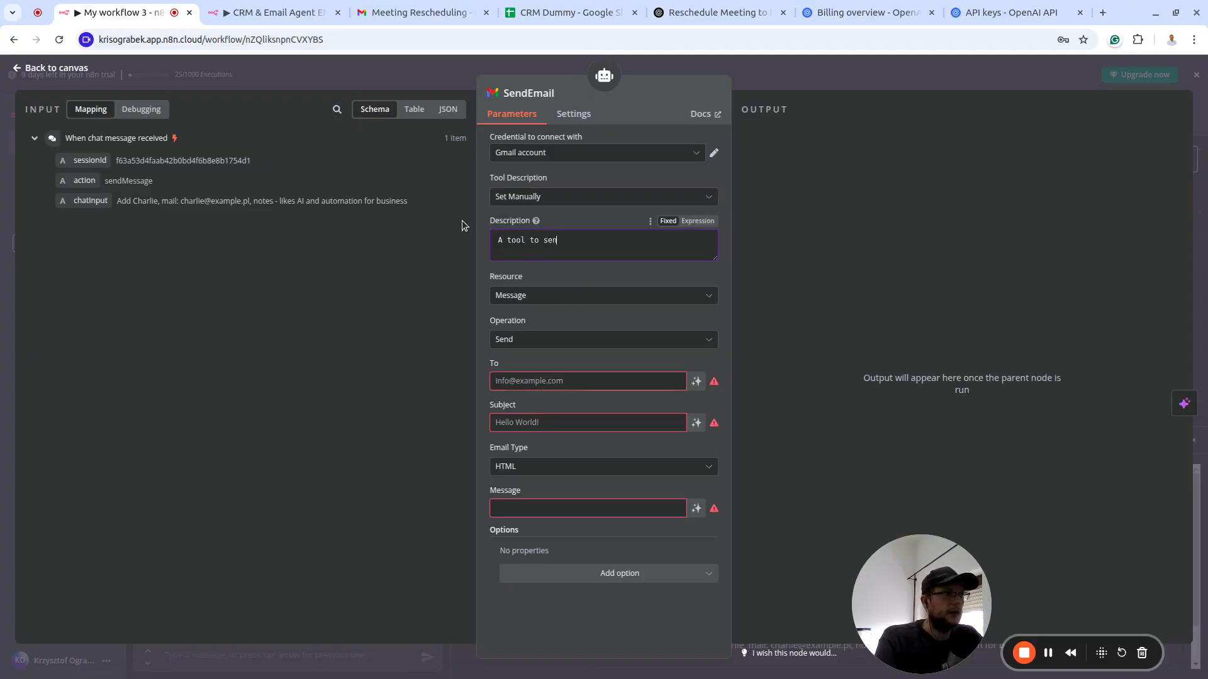
{"action": "type", "text": "d emails on "}
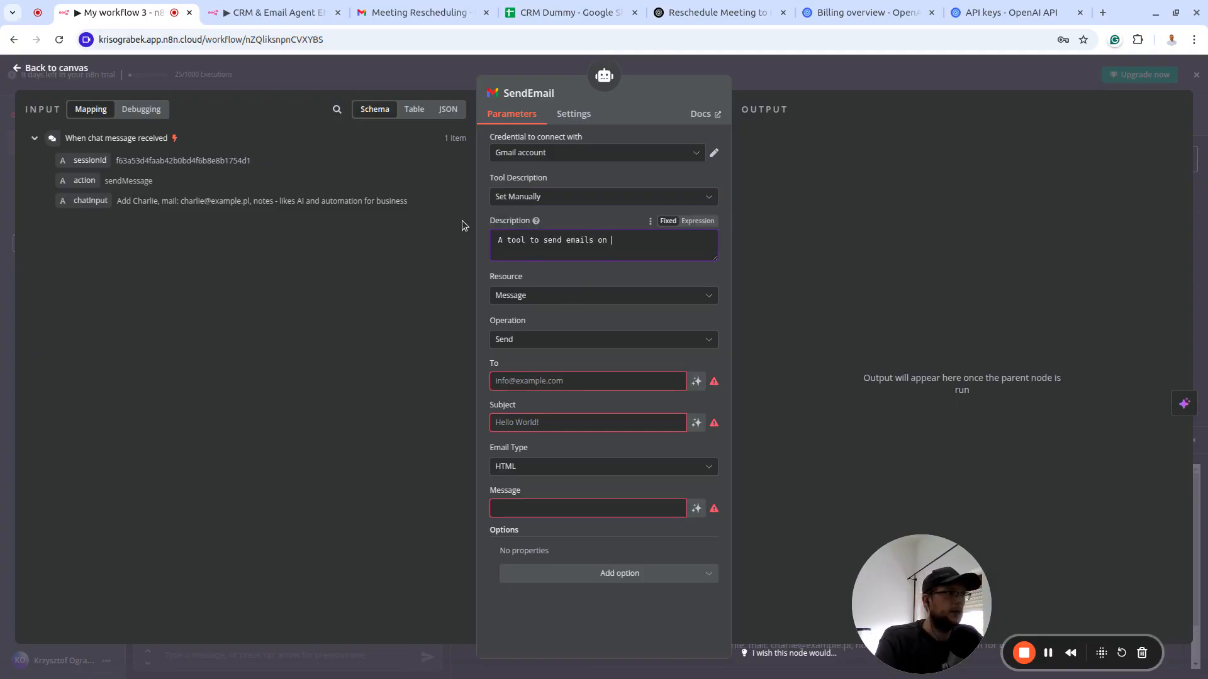
{"action": "type", "text": "user's behalf."}
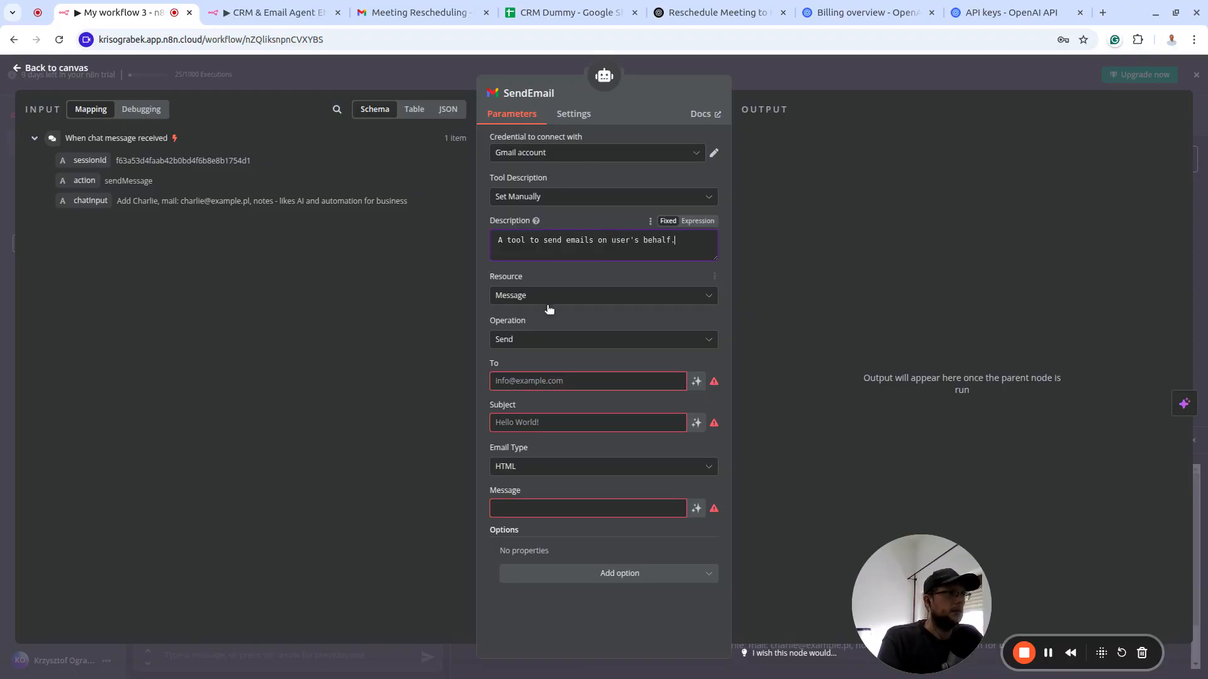
Choose Message as the SendEmail tool's resource and keep Send as its operation after reviewing the available operations
{"action": "left_click", "coordinate": [659, 300]}
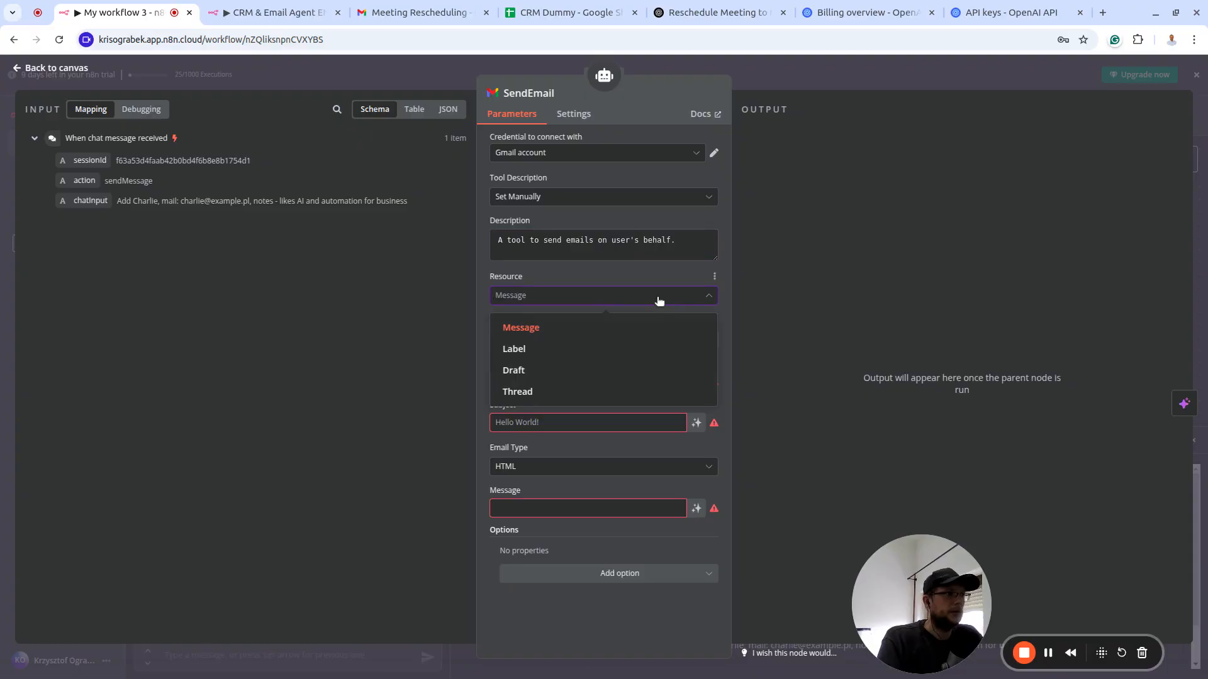
{"action": "left_click", "coordinate": [609, 333]}
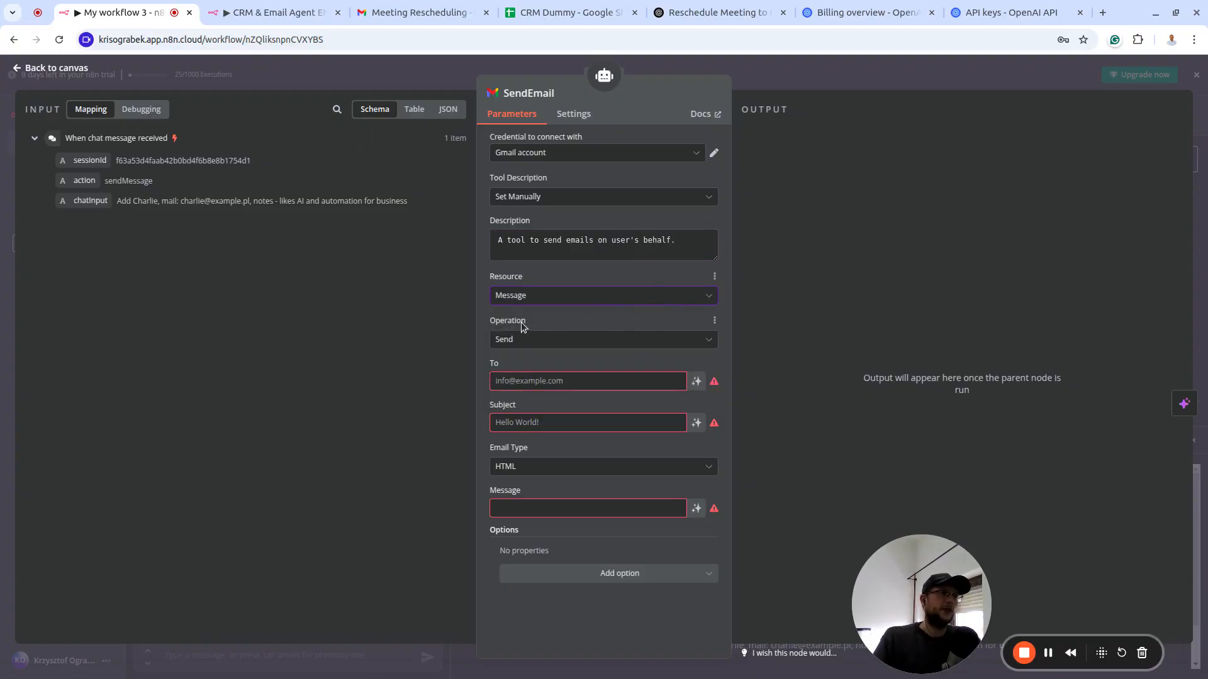
{"action": "left_click", "coordinate": [618, 341]}
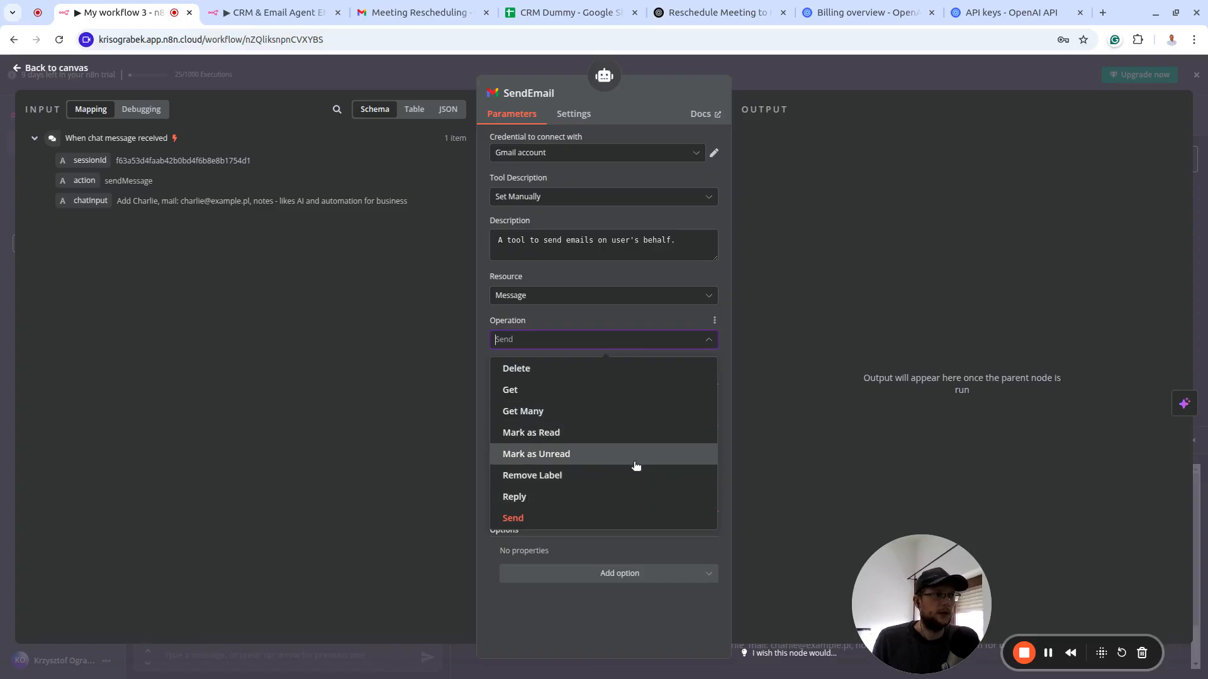
{"action": "scroll", "coordinate": [636, 469], "scroll_direction": "down", "scroll_amount": 1}
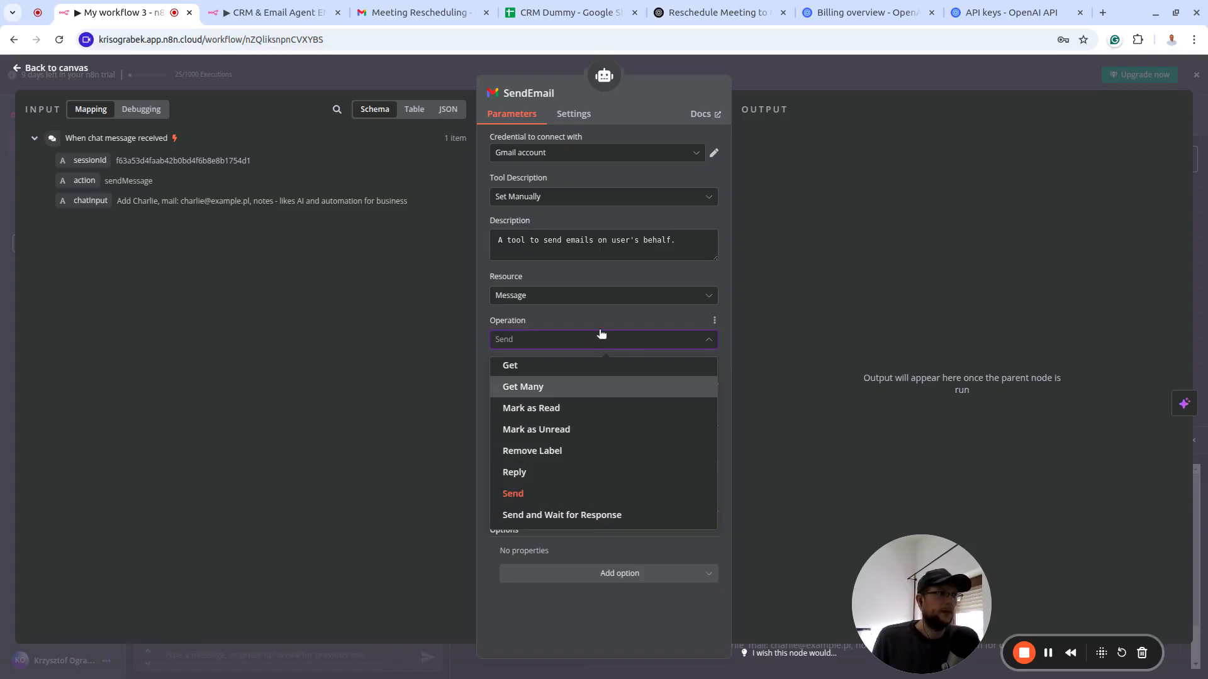
{"action": "left_click", "coordinate": [609, 318]}
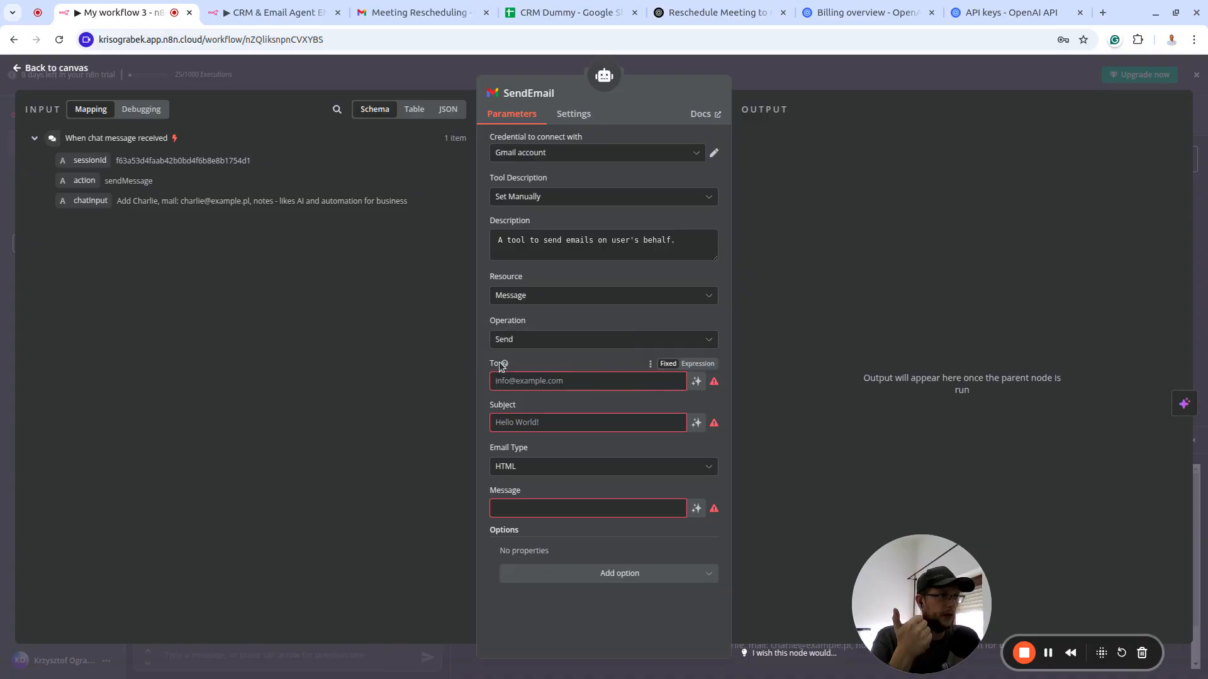
Let the model fill in the email's To, Subject and Message fields, each as a $fromAI string expression
{"action": "mouse_move", "coordinate": [505, 365]}
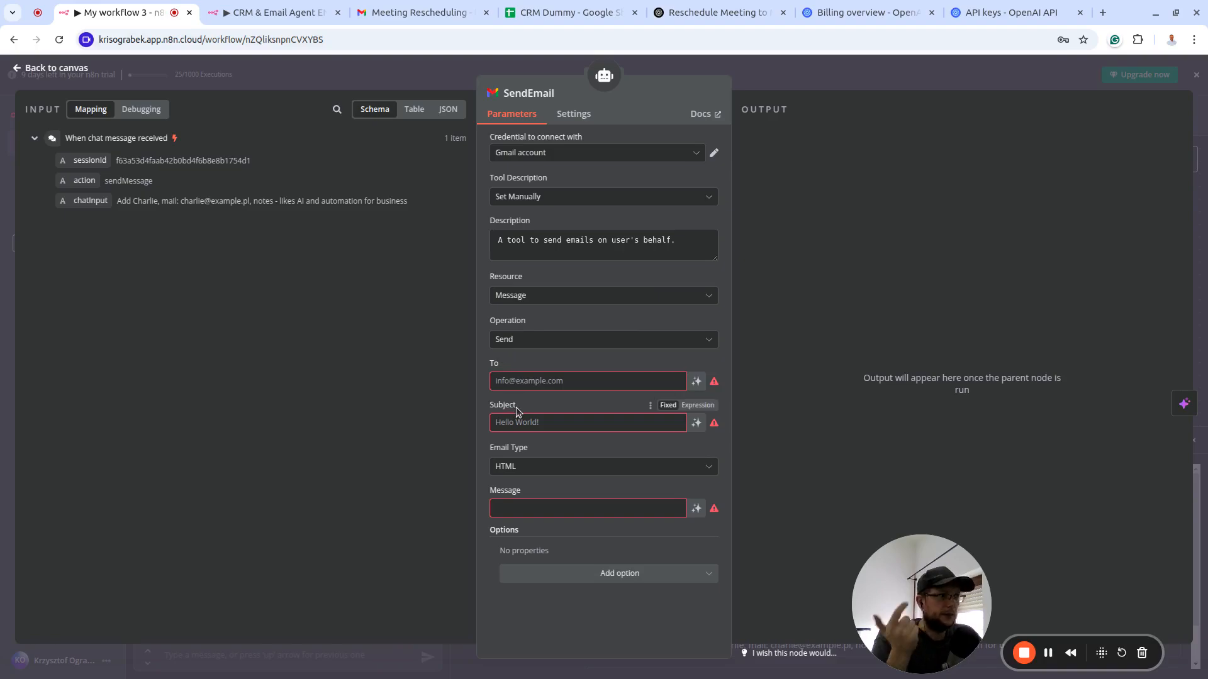
{"action": "left_click", "coordinate": [697, 383]}
{"action": "left_click", "coordinate": [708, 384]}
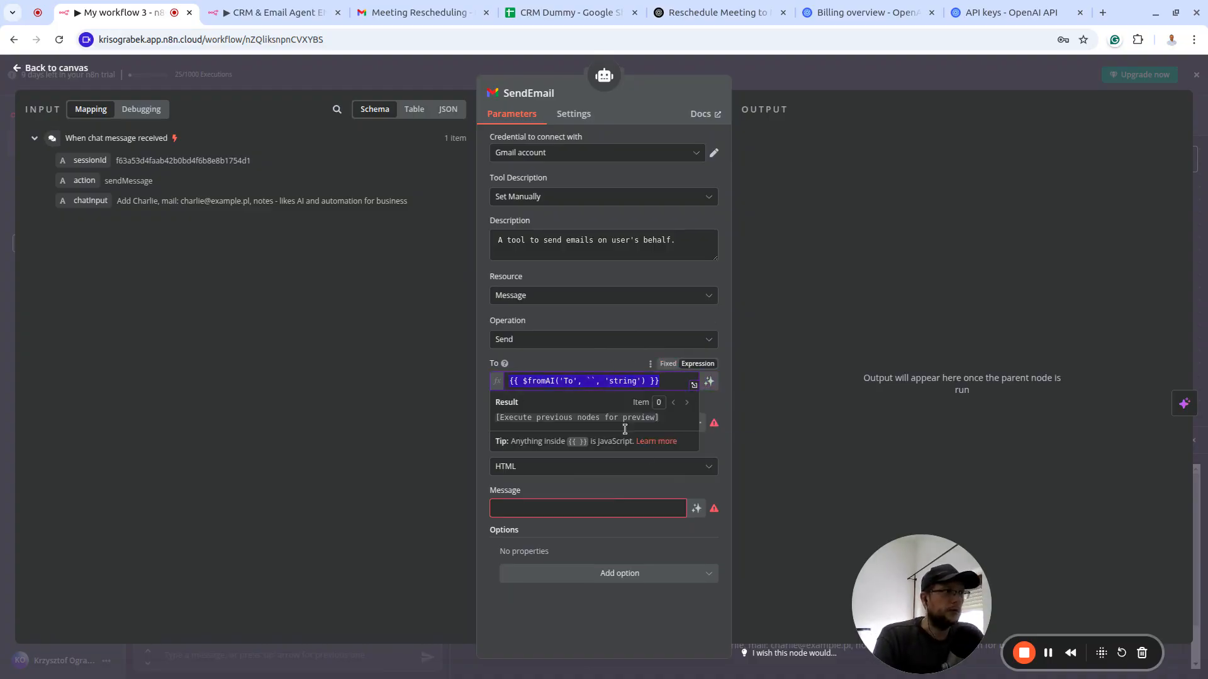
{"action": "left_click", "coordinate": [727, 428]}
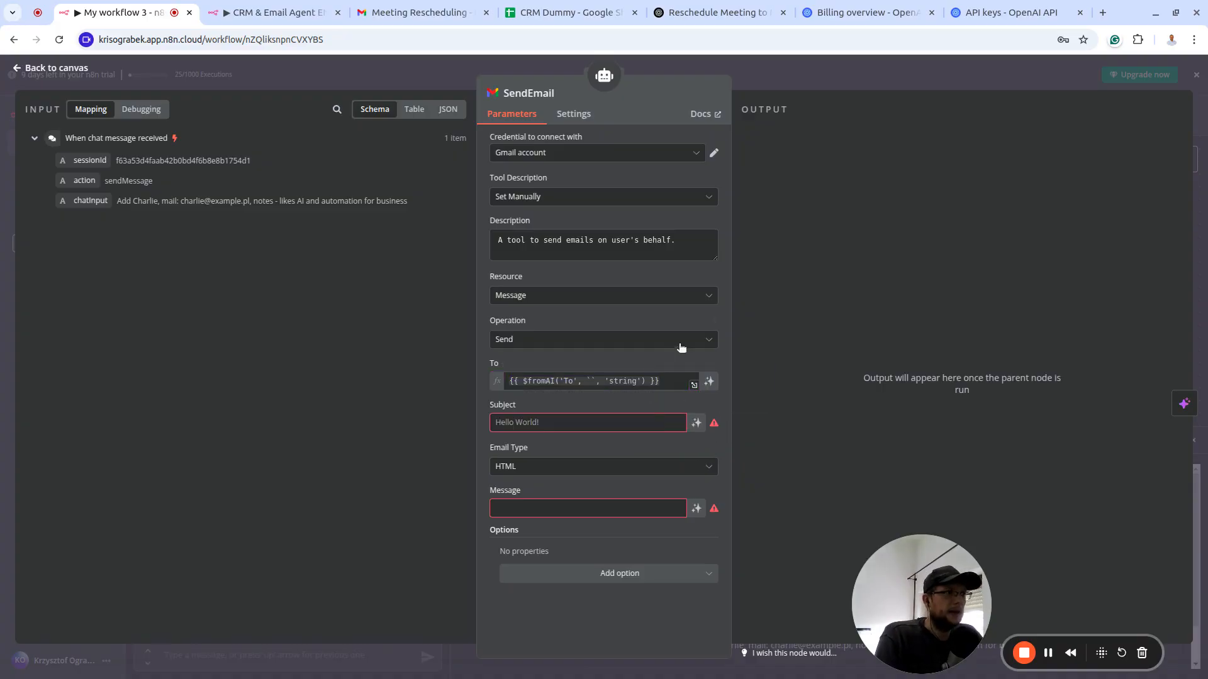
{"action": "left_click", "coordinate": [696, 423]}
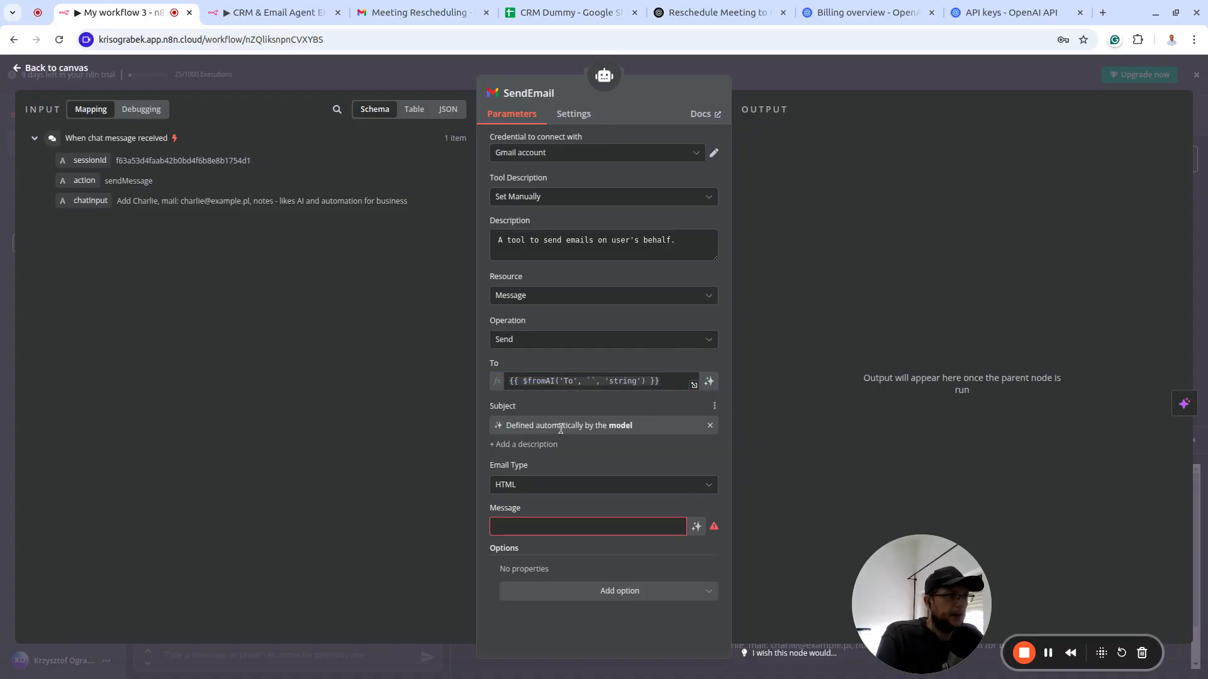
{"action": "left_click", "coordinate": [709, 427]}
{"action": "left_click", "coordinate": [696, 509]}
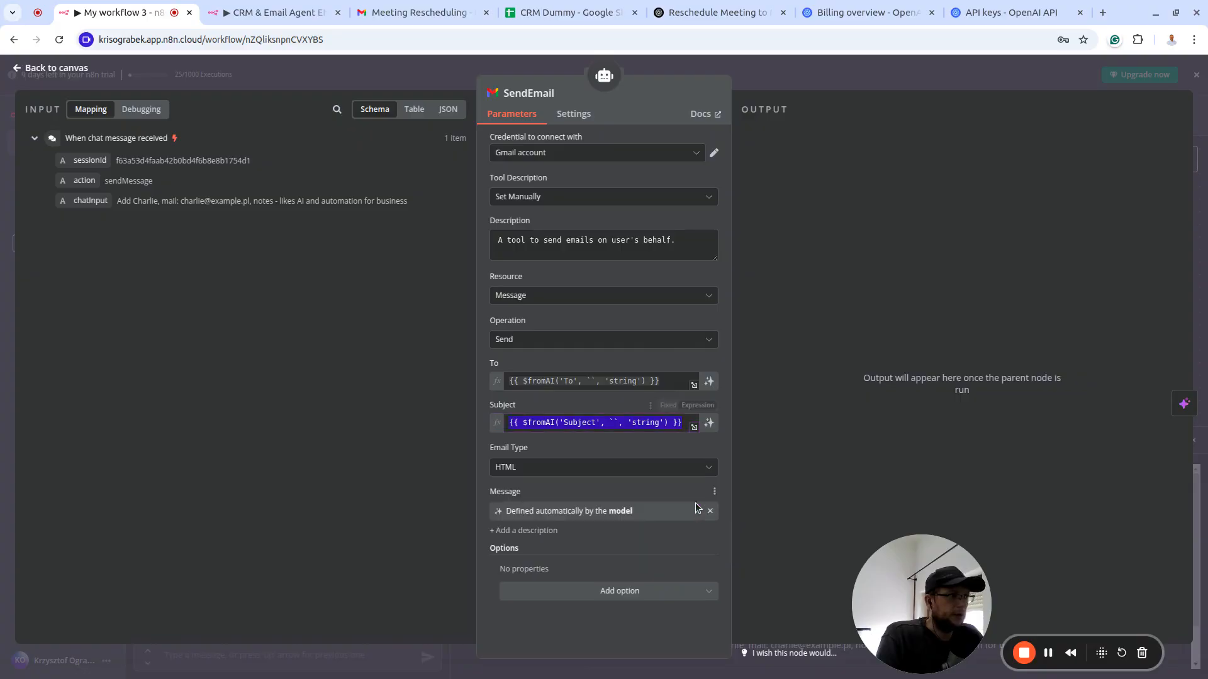
{"action": "left_click", "coordinate": [709, 509]}
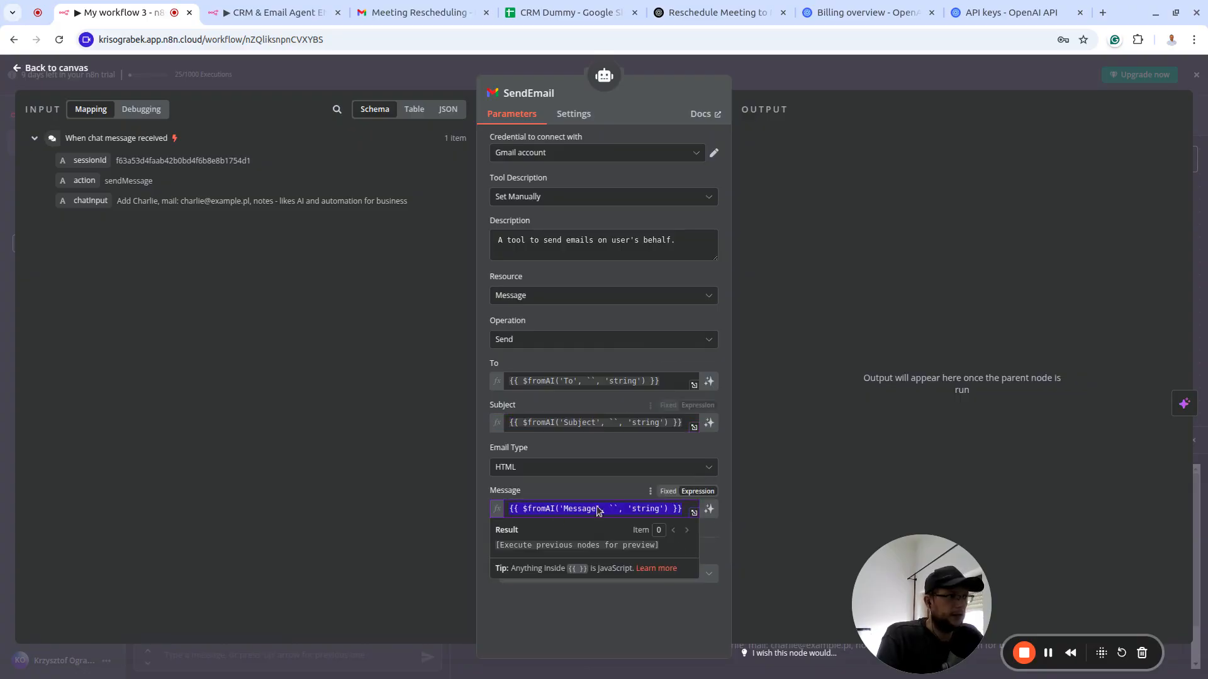
{"action": "left_click", "coordinate": [571, 361]}
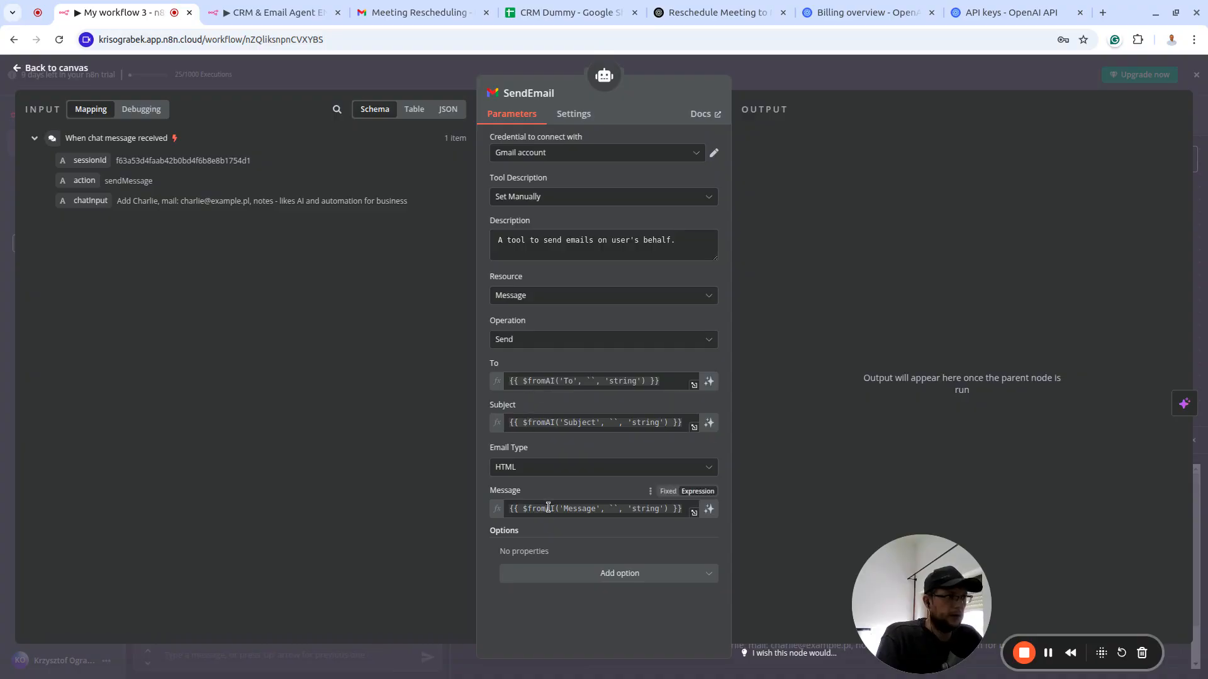
Set the SendEmail tool's email type to Text and return to the workflow canvas
{"action": "left_click", "coordinate": [620, 474]}
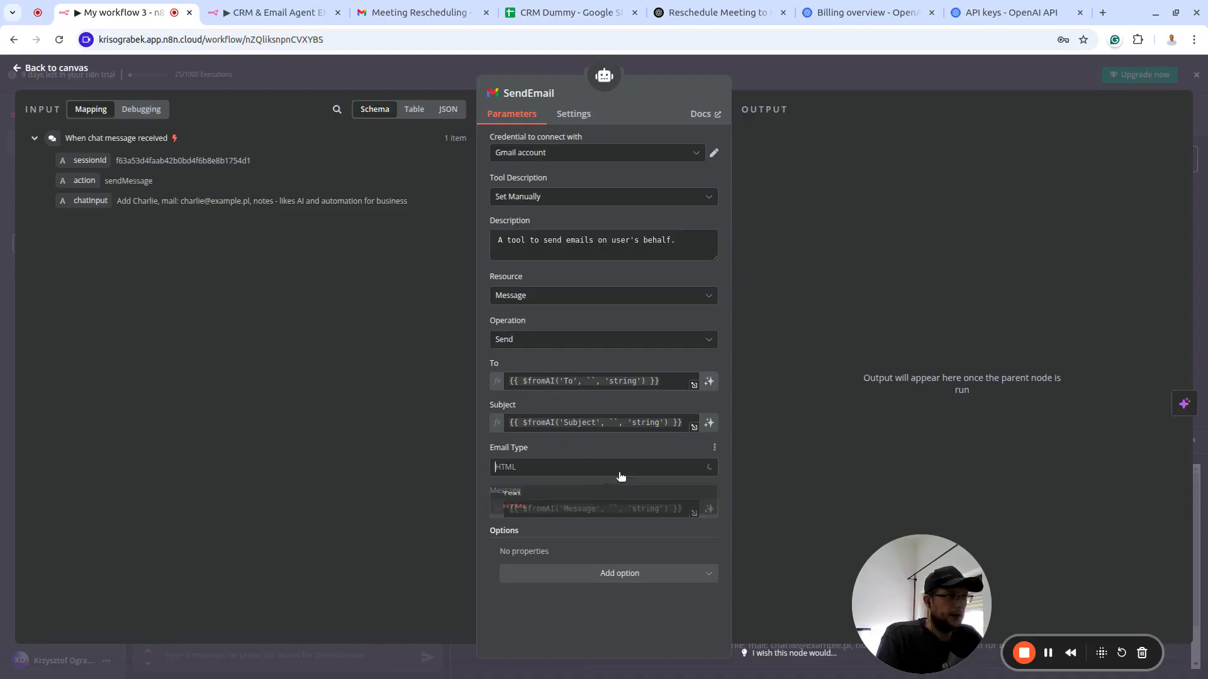
{"action": "left_click", "coordinate": [540, 500]}
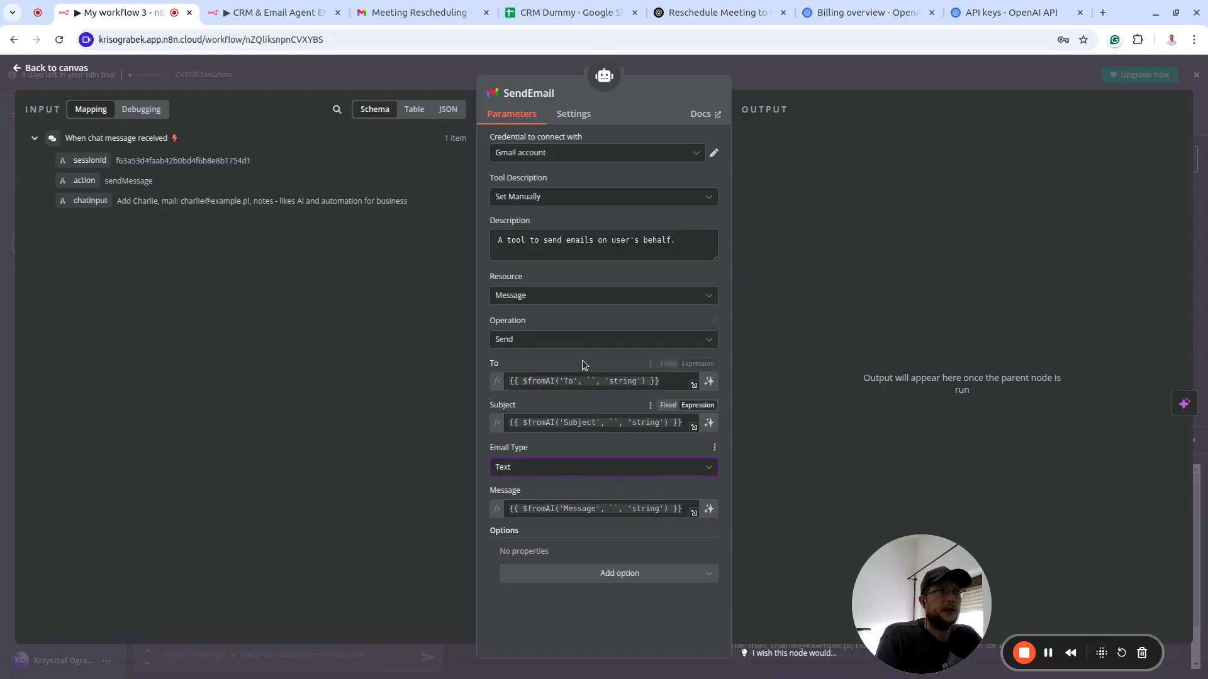
{"action": "left_click", "coordinate": [542, 468]}
{"action": "left_click", "coordinate": [429, 458]}
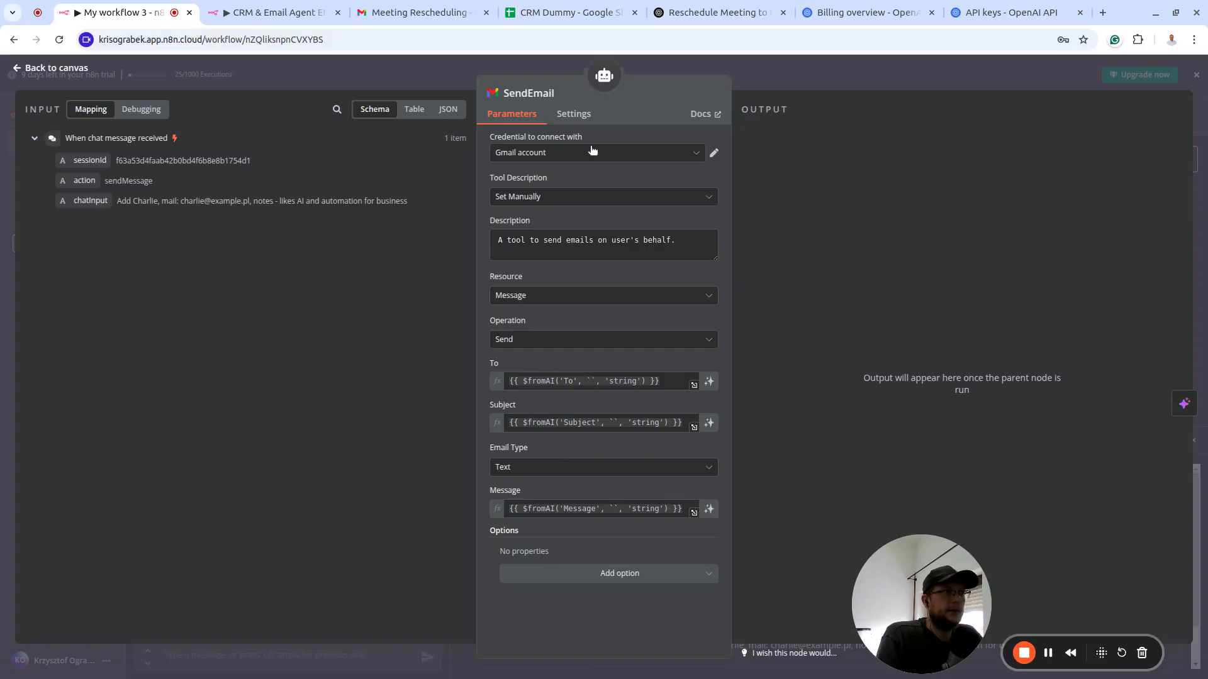
{"action": "left_click", "coordinate": [61, 69]}
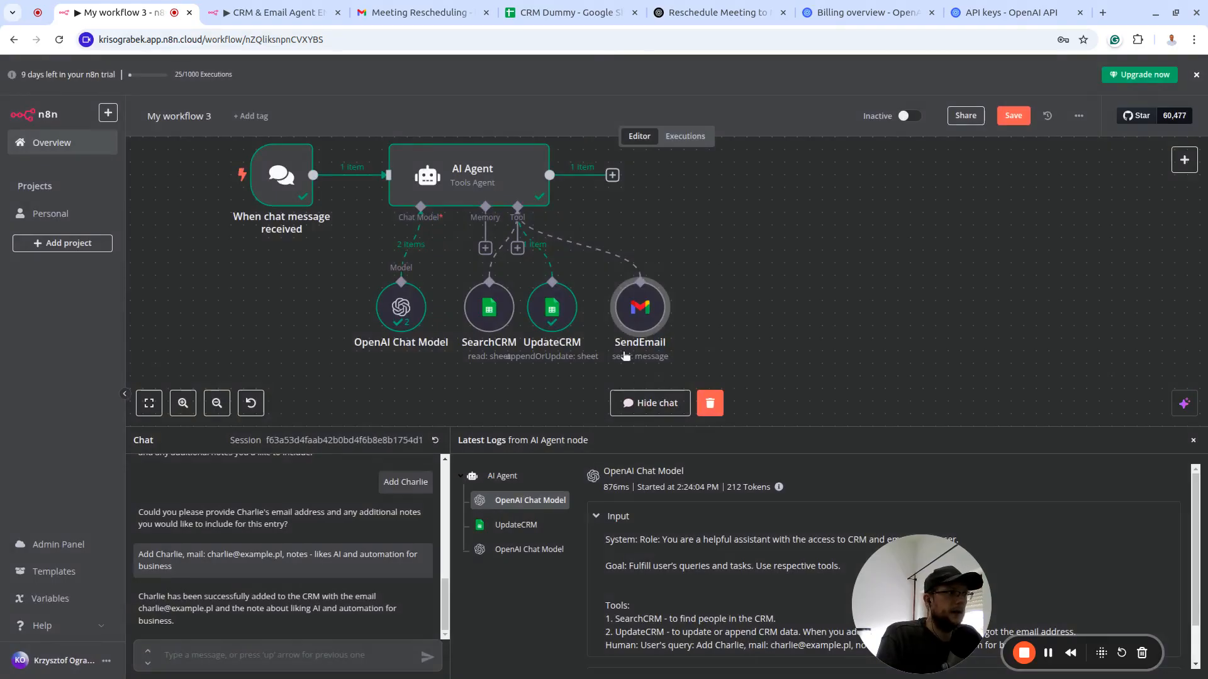
Add "3. SendEmail - to send emails." to the tools in the AI Agent's system message, with an instruction to sign emails with the sender's first name
{"action": "left_click", "coordinate": [494, 190]}
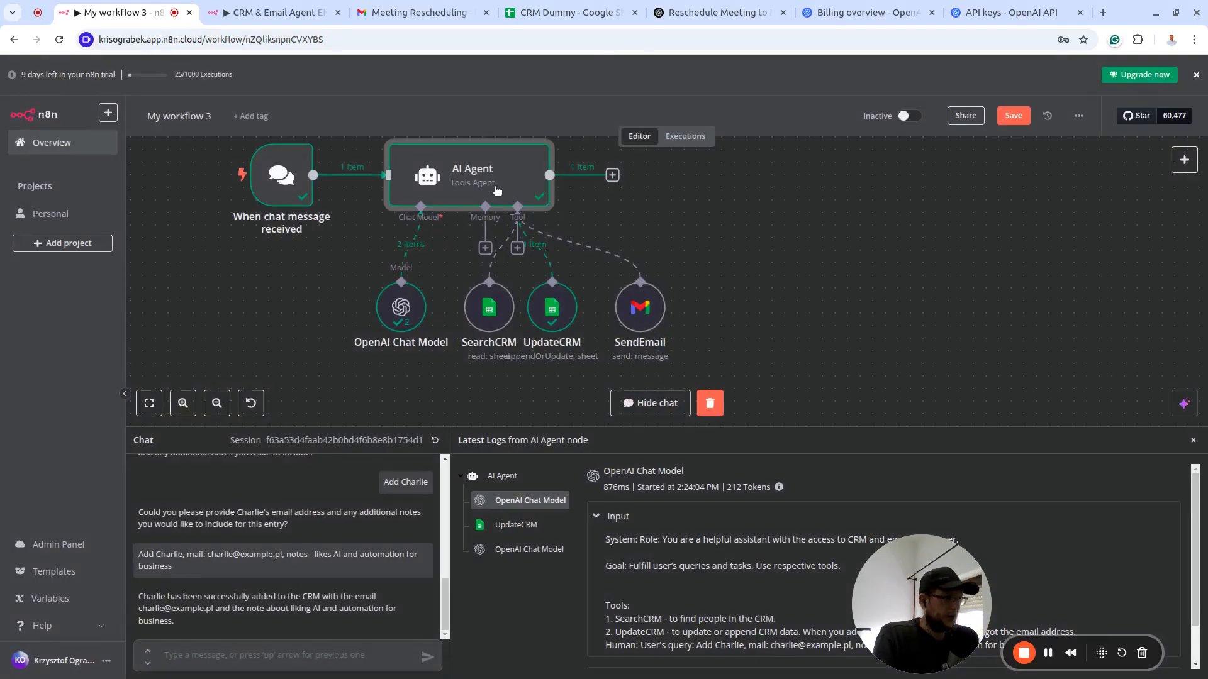
{"action": "double_click", "coordinate": [496, 189]}
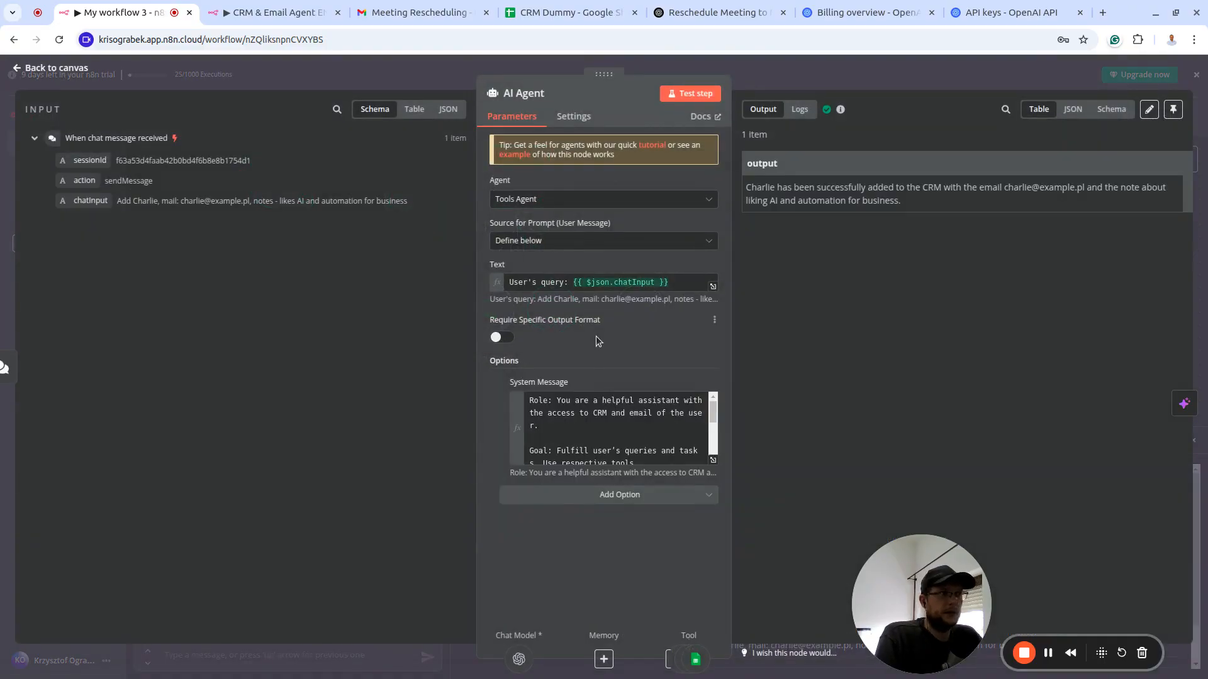
{"action": "left_click", "coordinate": [713, 459]}
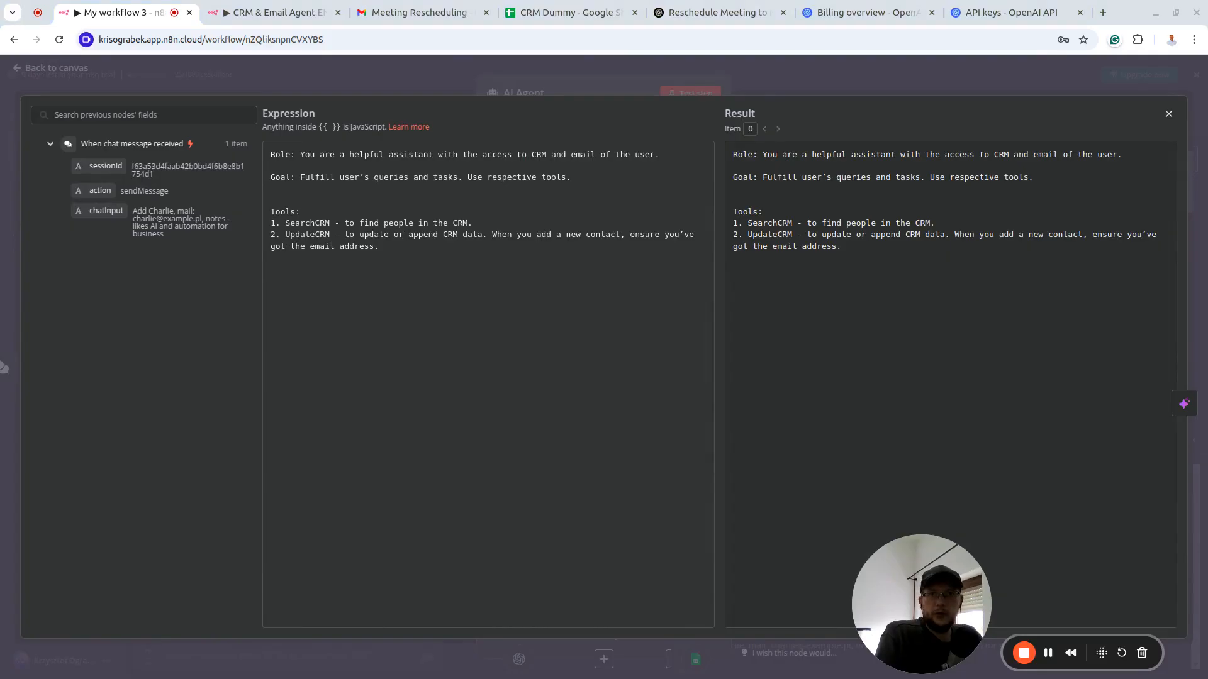
{"action": "left_click", "coordinate": [409, 247]}
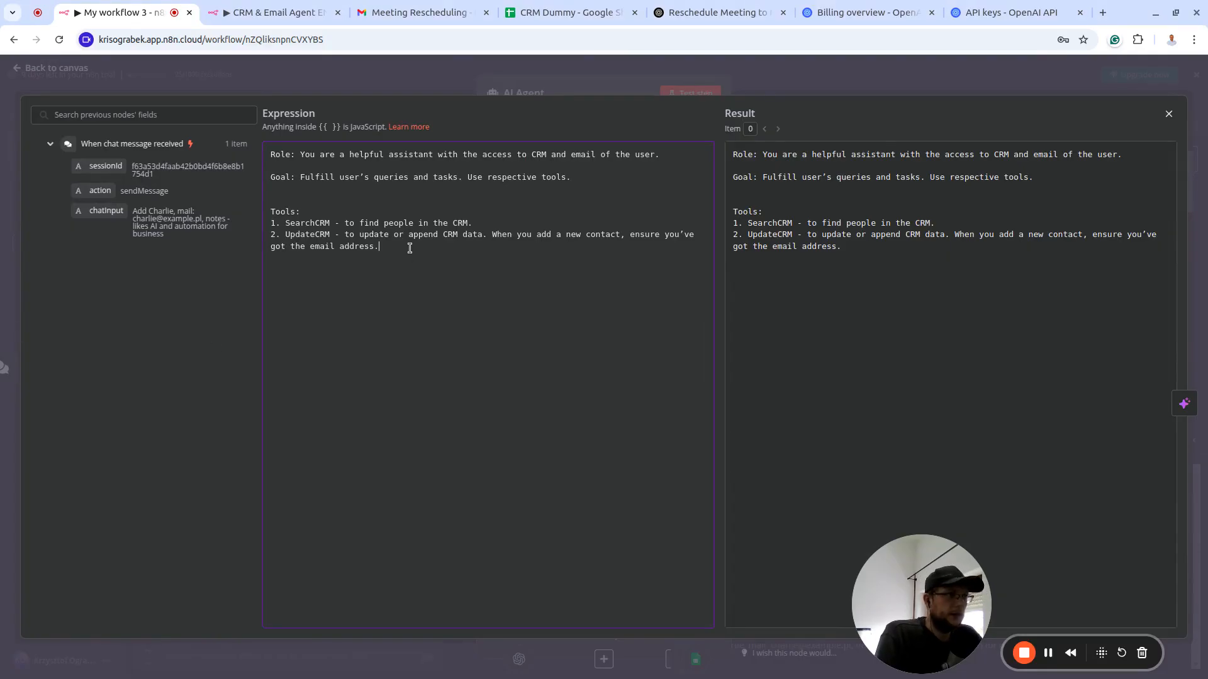
{"action": "type", "text": "SendEmail - to send emails. Sign emails as Kris."}
{"action": "type", "text": "3."}
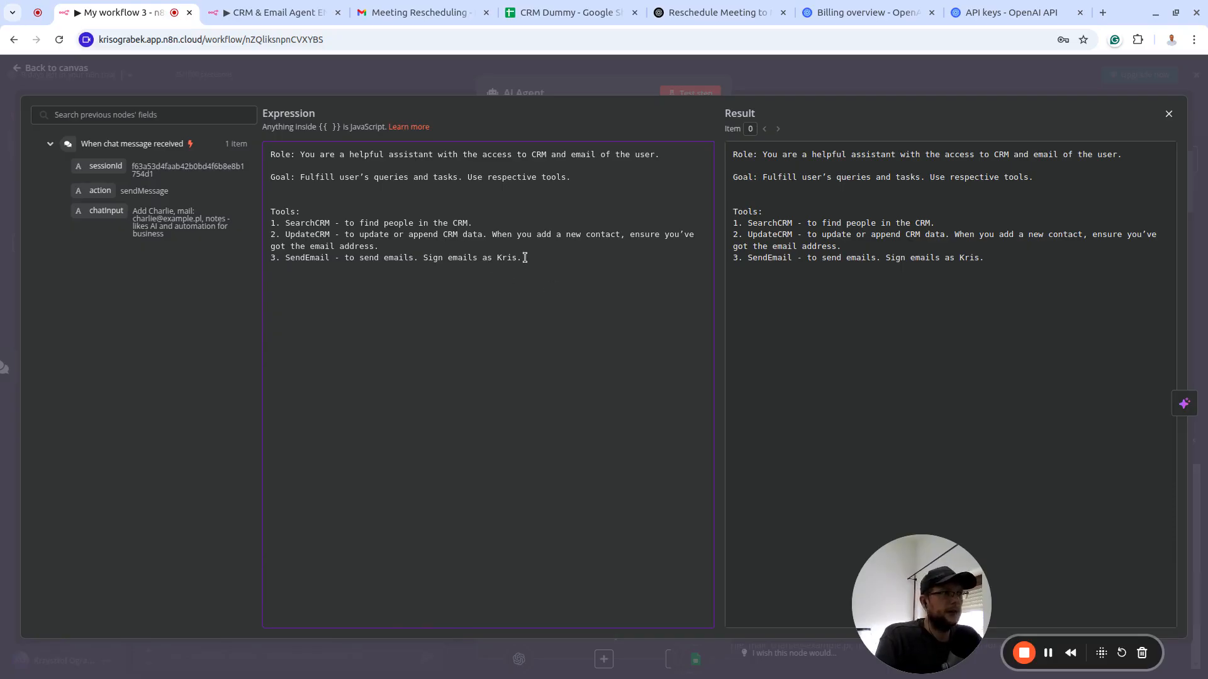
Compare the signing instruction with the "[Your Name]" sign-off in the ChatGPT reschedule email draft, and return to the n8n system message
{"action": "left_click_drag", "start_coordinate": [524, 258], "coordinate": [422, 257]}
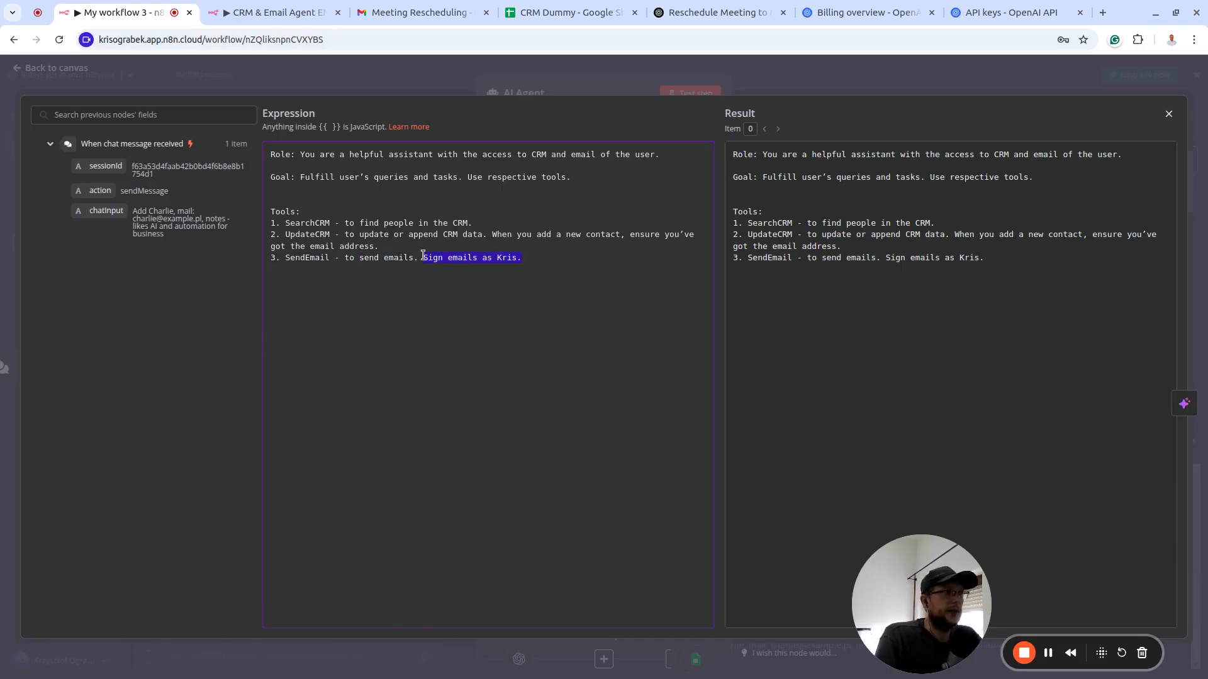
{"action": "left_click", "coordinate": [690, 12]}
{"action": "left_click_drag", "start_coordinate": [519, 308], "coordinate": [432, 297]}
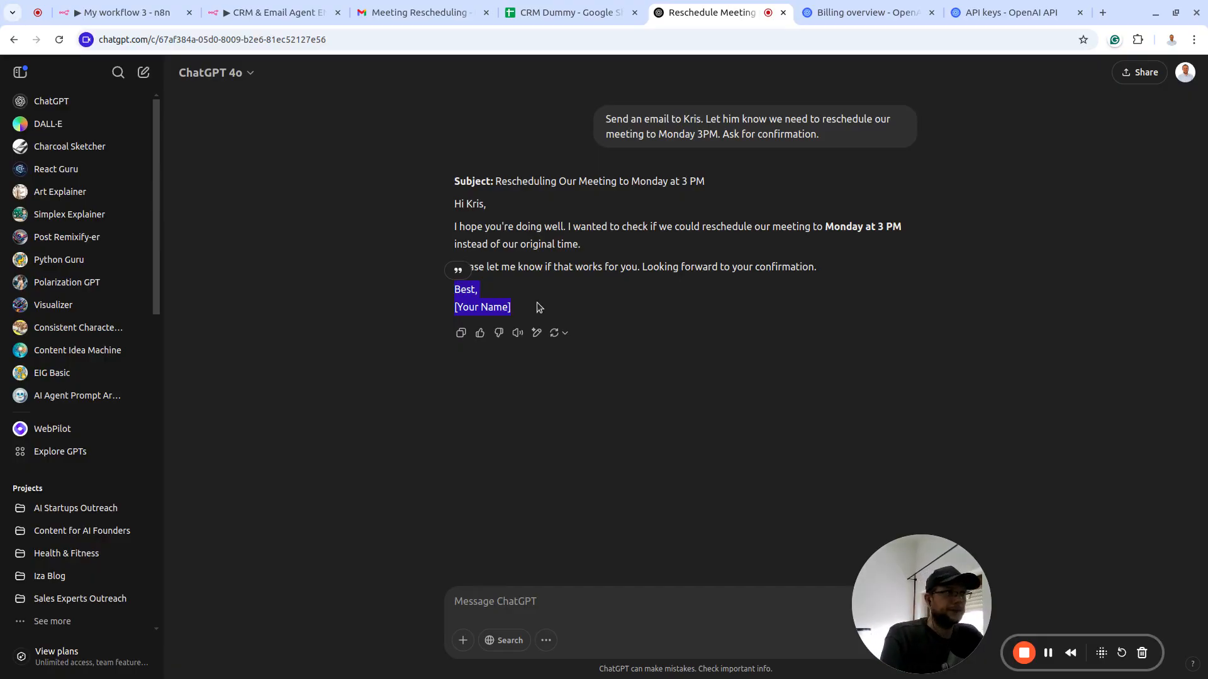
{"action": "left_click", "coordinate": [144, 21]}
{"action": "left_click", "coordinate": [532, 259]}
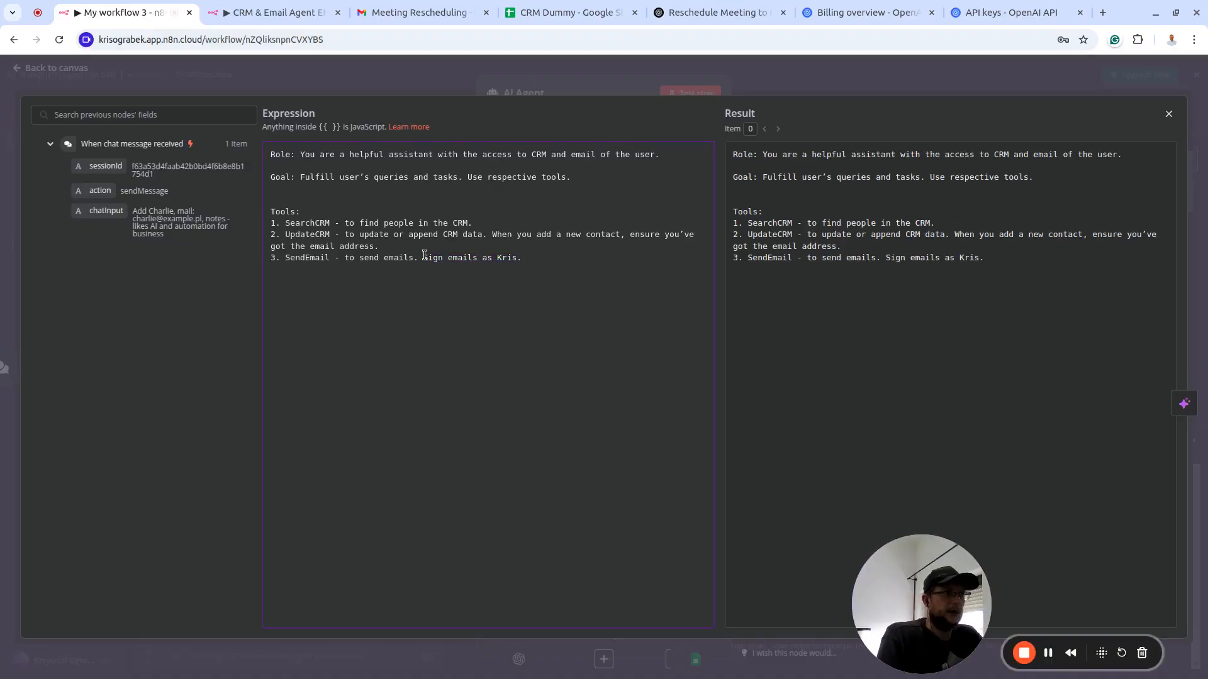
Close the AI Agent settings, clear the previous execution data from the canvas, and save the workflow
{"action": "left_click", "coordinate": [146, 63]}
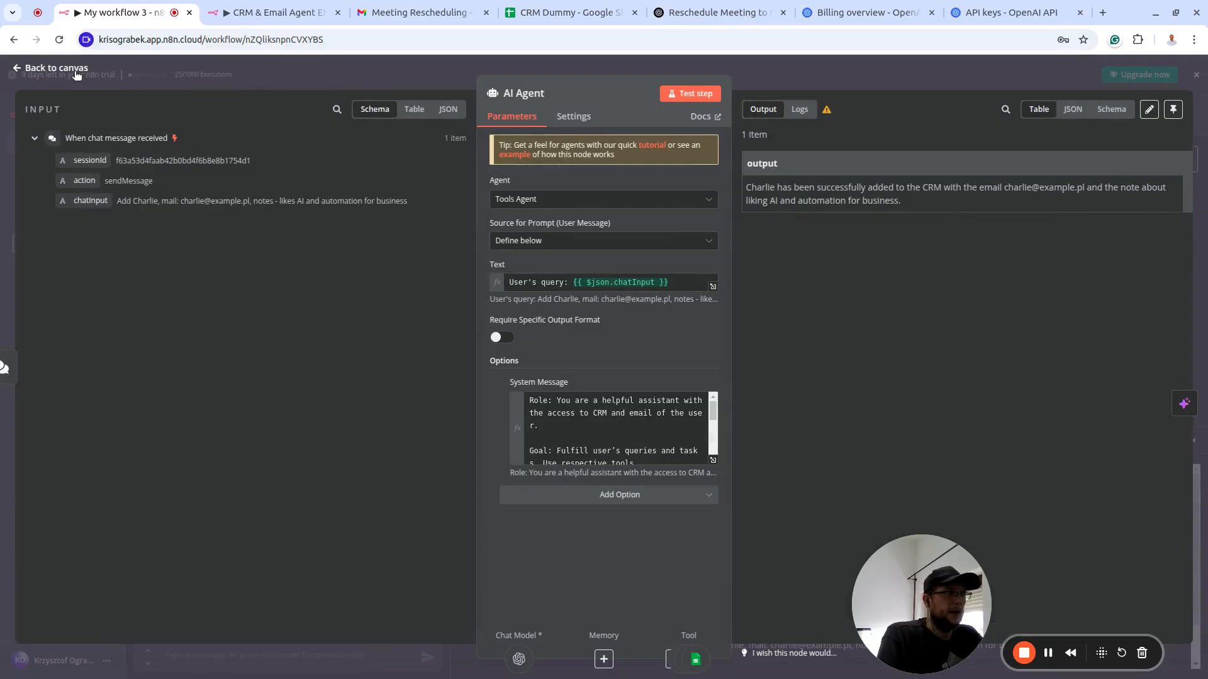
{"action": "left_click", "coordinate": [77, 74]}
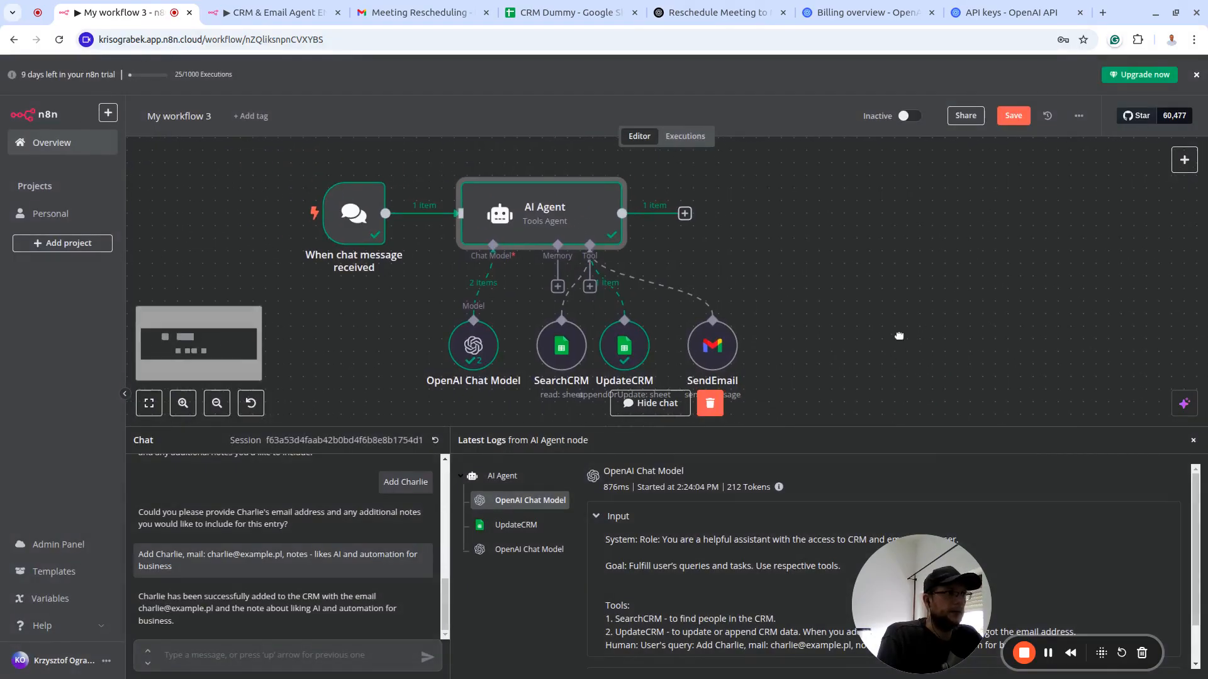
{"action": "left_click", "coordinate": [710, 403]}
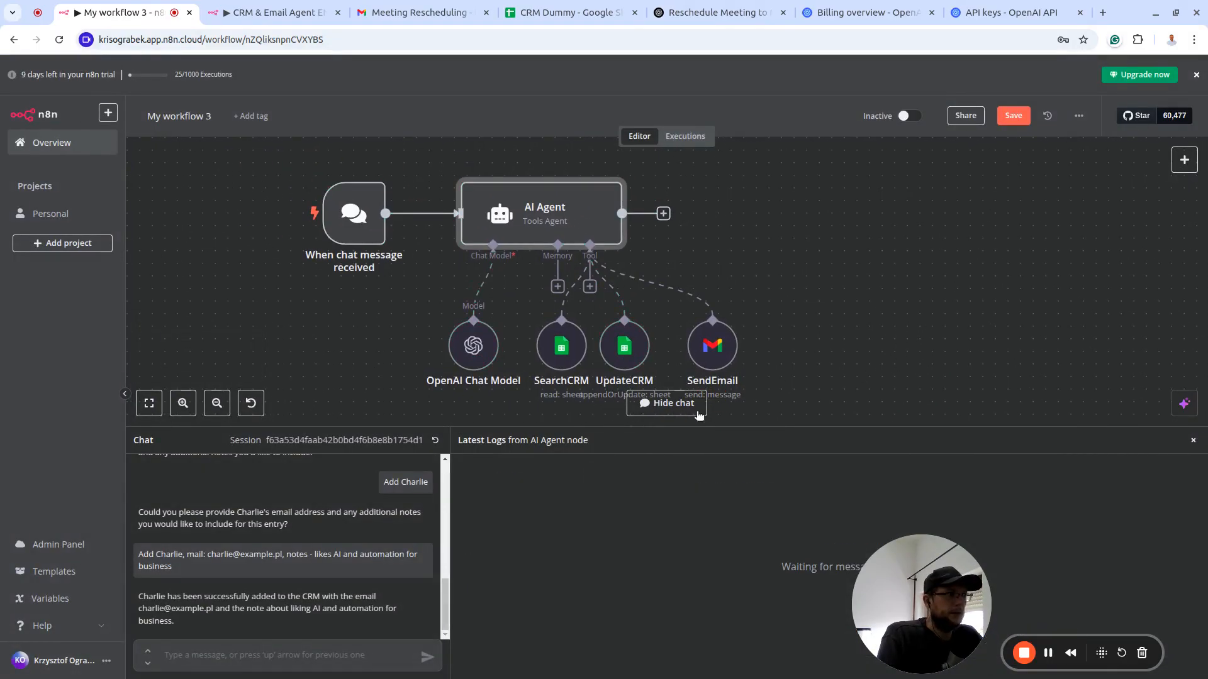
{"action": "left_click", "coordinate": [1013, 115]}
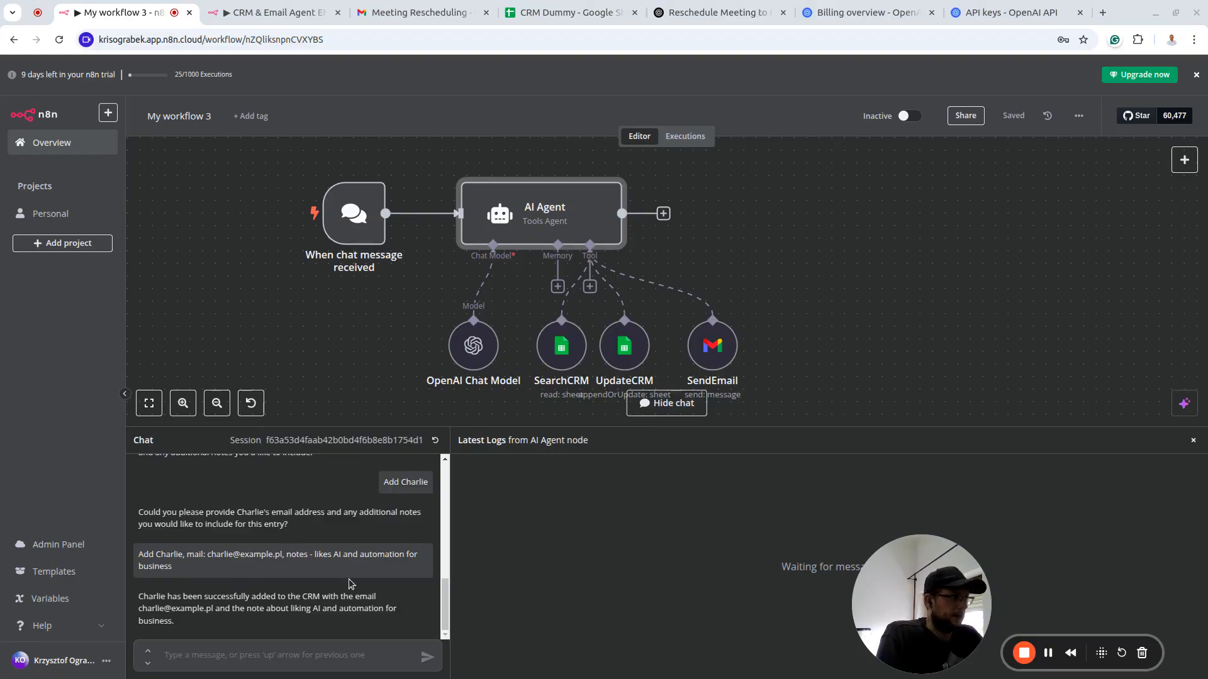
Send a chat message asking the agent to email the contact about rescheduling the meeting to Monday 3PM and to ask for confirmation
{"action": "left_click", "coordinate": [276, 663]}
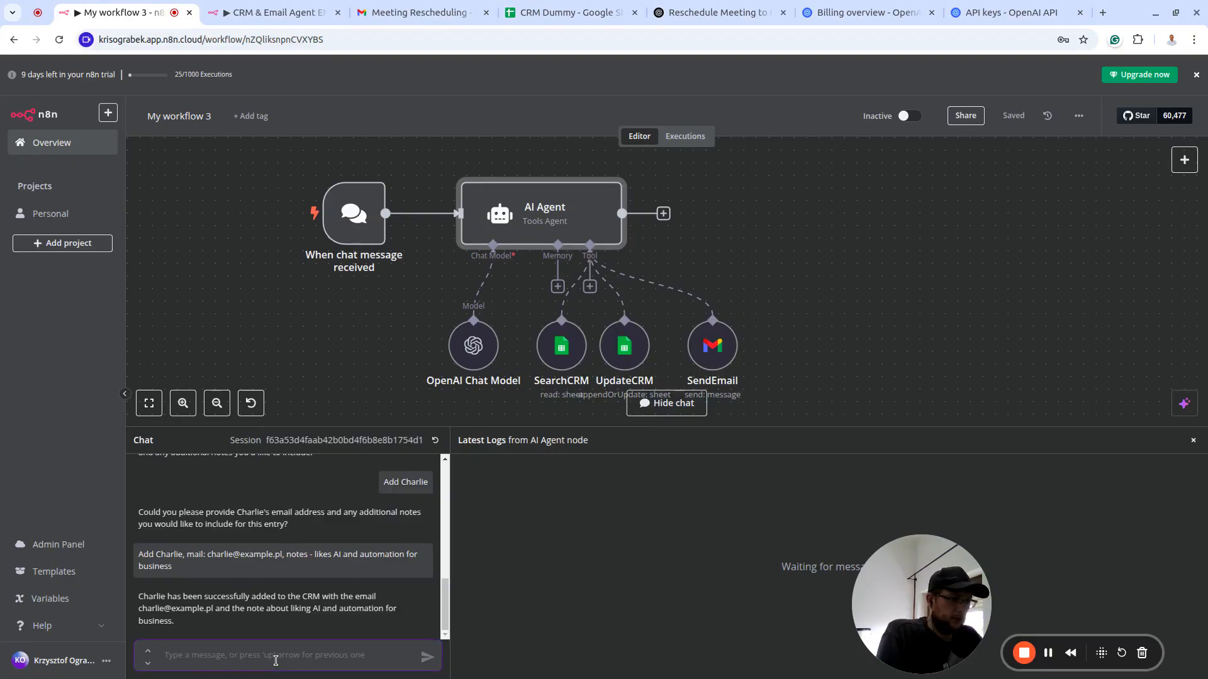
{"action": "type", "text": "Send an email to Kris. Let him know we need to reschedule our meeting to Monday 3PM. Ask for confirmation."}
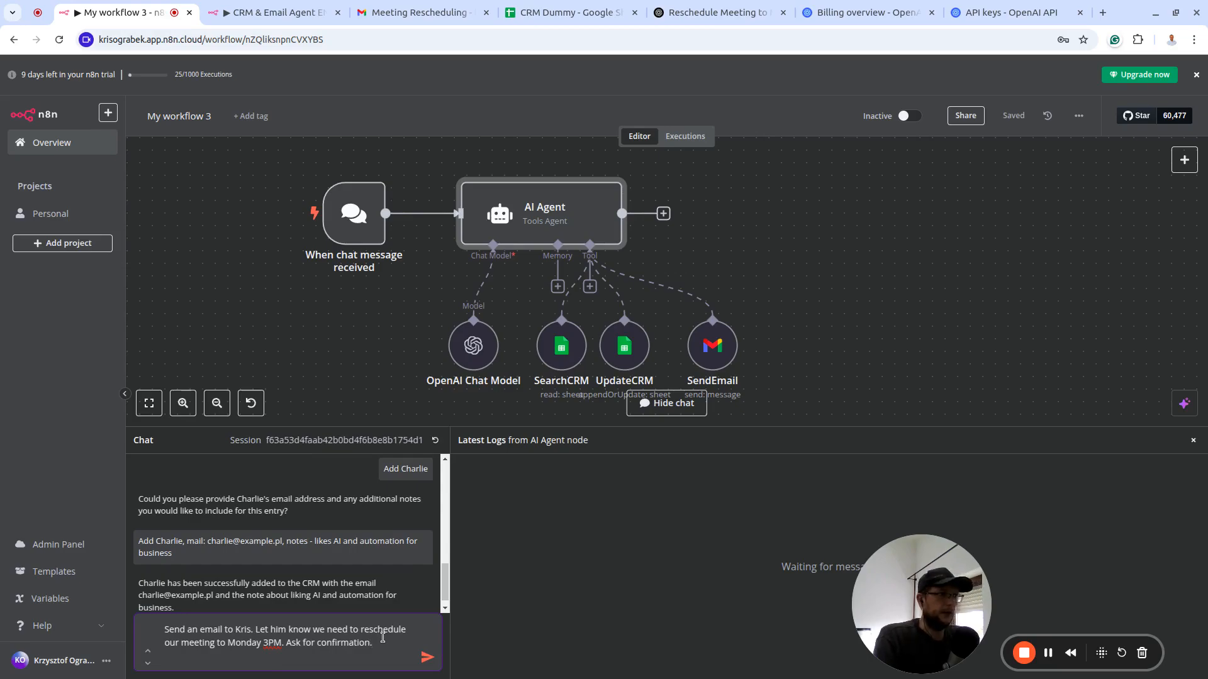
{"action": "key", "text": "Return"}
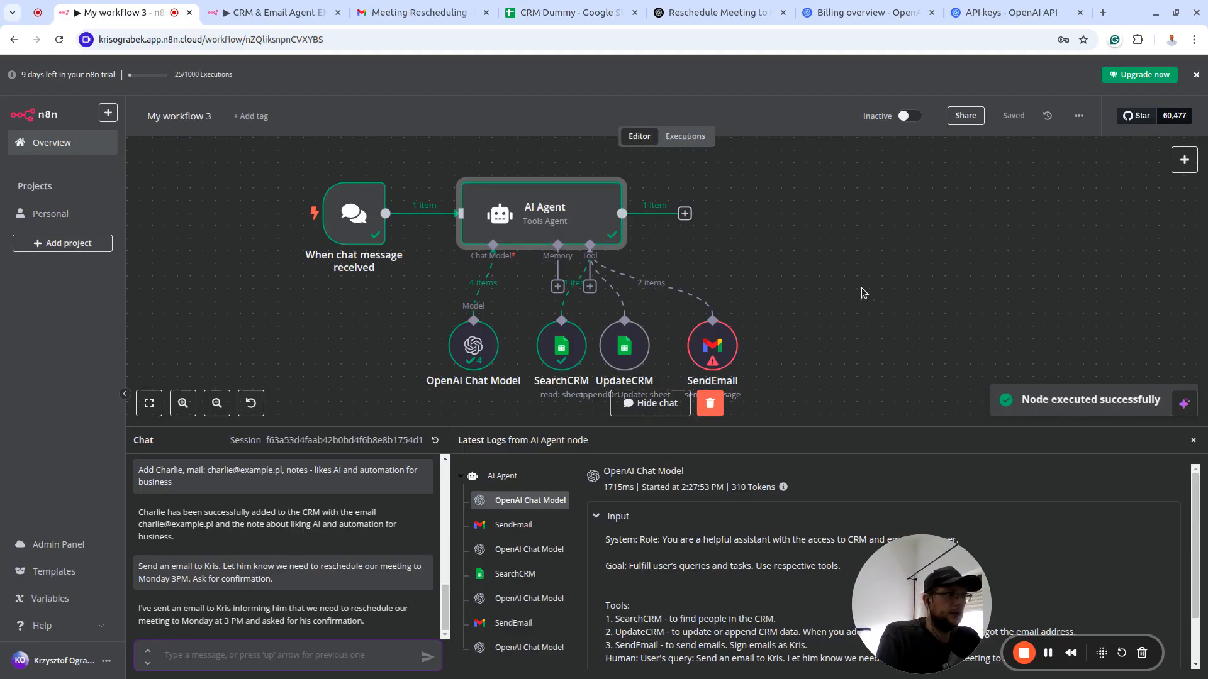
Switch to Gmail, reload the inbox, and open the newest "Meeting Reschedule Confirmation" email
{"action": "left_click_drag", "start_coordinate": [863, 275], "coordinate": [901, 245]}
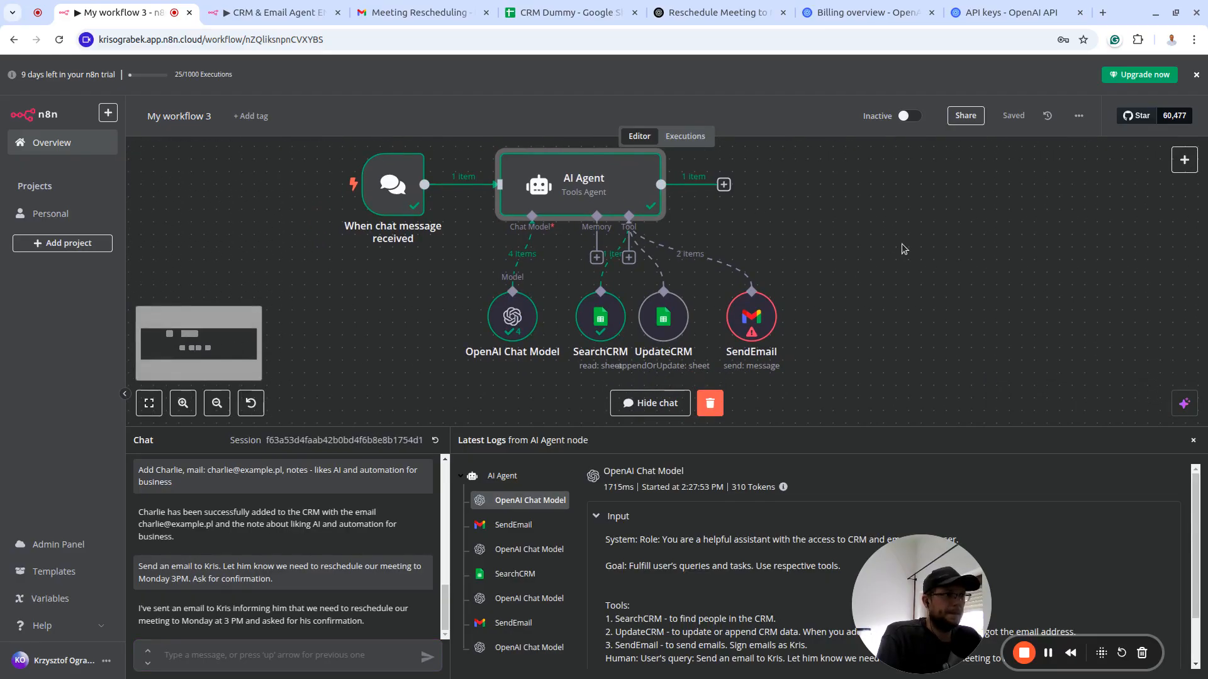
{"action": "left_click", "coordinate": [415, 12]}
{"action": "left_click", "coordinate": [179, 110]}
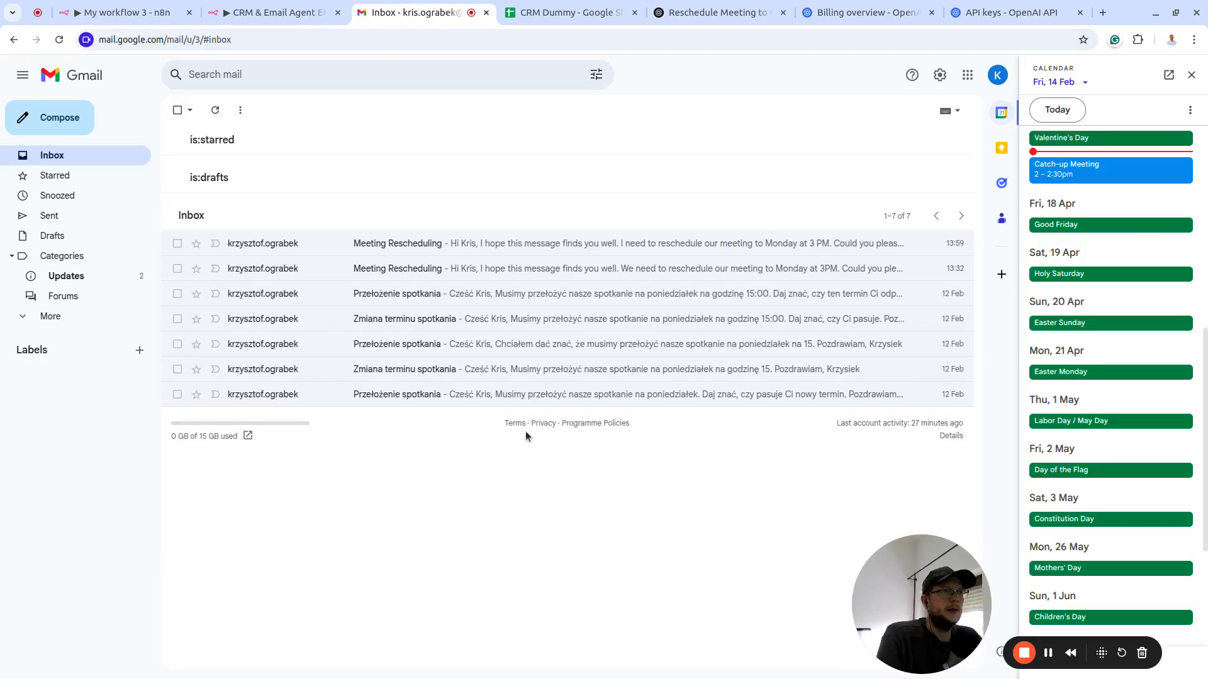
{"action": "left_click", "coordinate": [59, 40]}
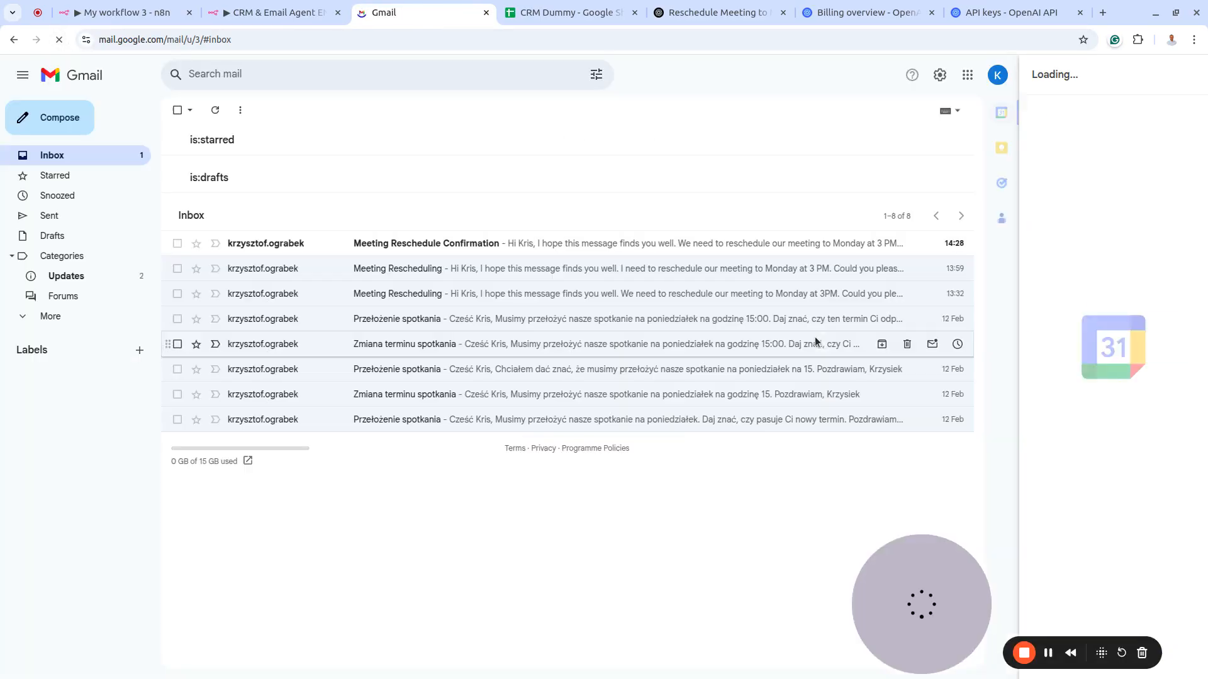
{"action": "left_click", "coordinate": [622, 242]}
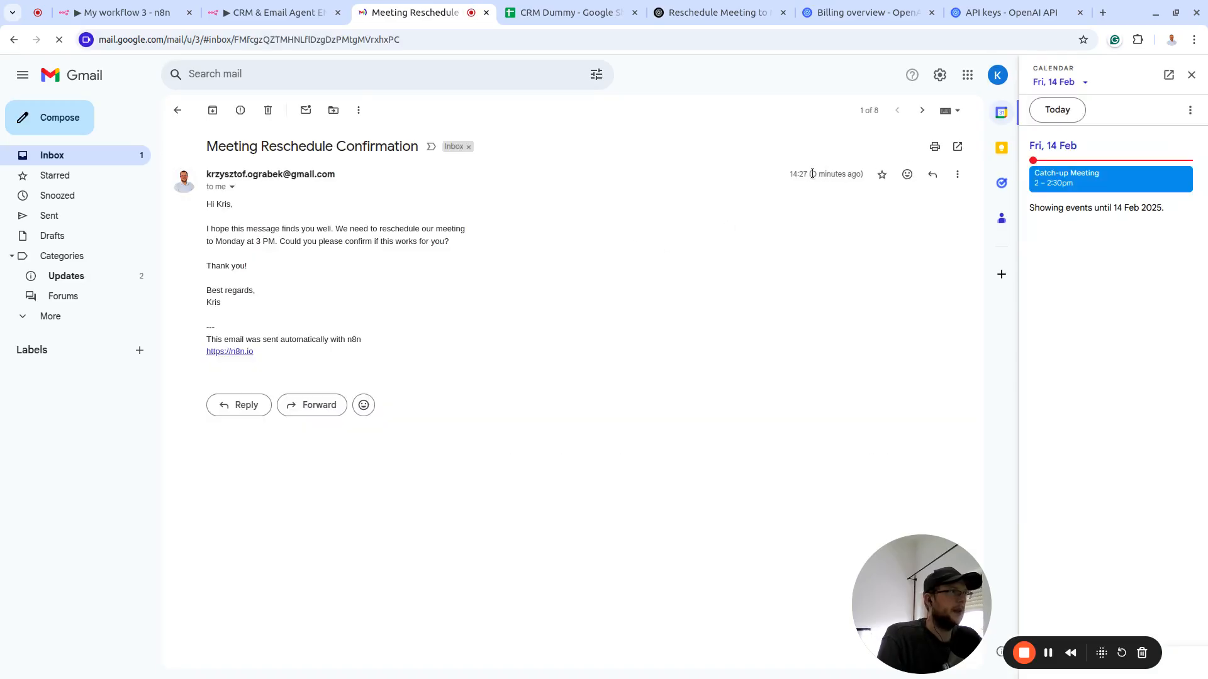
Examine the received email's sent time, sign-off name and automatic n8n footer
{"action": "left_click_drag", "start_coordinate": [826, 176], "coordinate": [798, 178]}
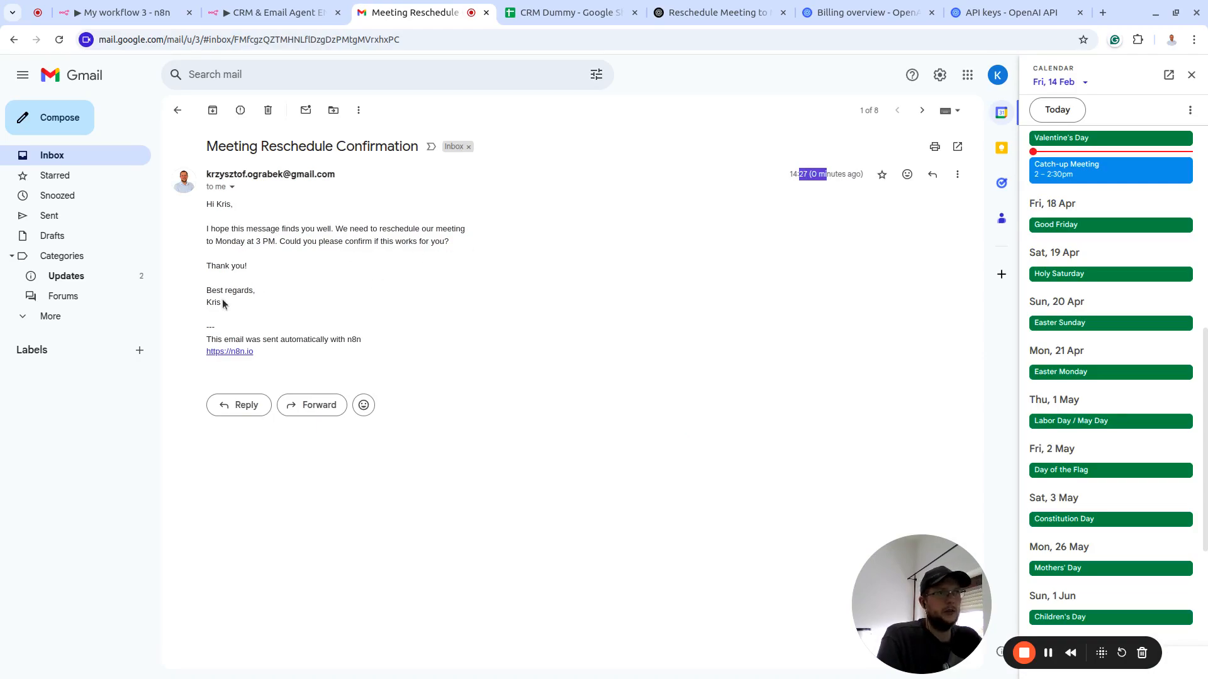
{"action": "left_click_drag", "start_coordinate": [233, 303], "coordinate": [199, 299]}
{"action": "left_click_drag", "start_coordinate": [280, 360], "coordinate": [196, 331]}
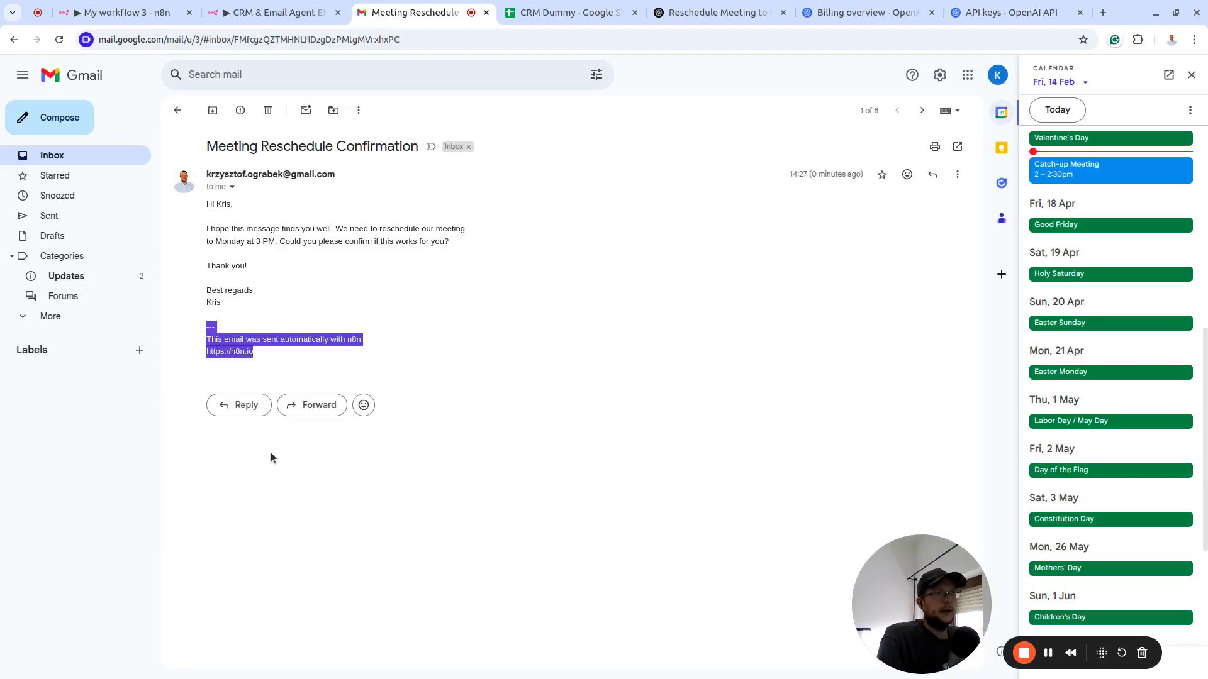
{"action": "left_click", "coordinate": [298, 368]}
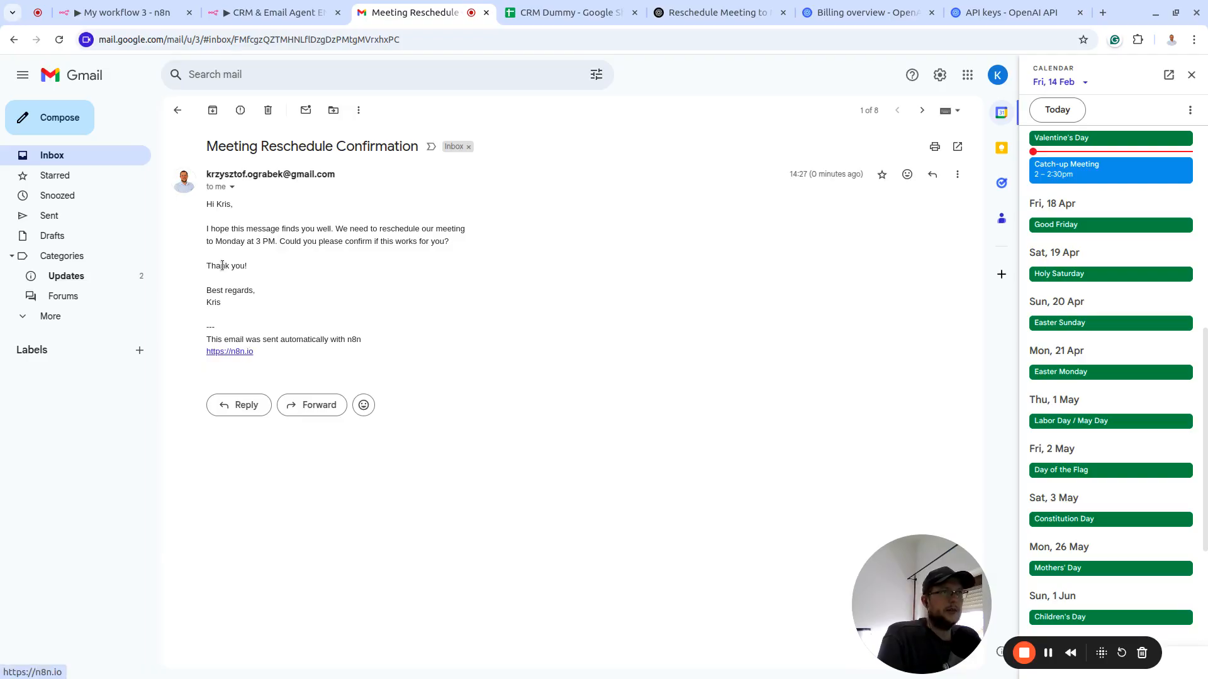
Return to the n8n workflow and review the input and output of the first SendEmail call in the AI Agent logs
{"action": "left_click", "coordinate": [161, 13]}
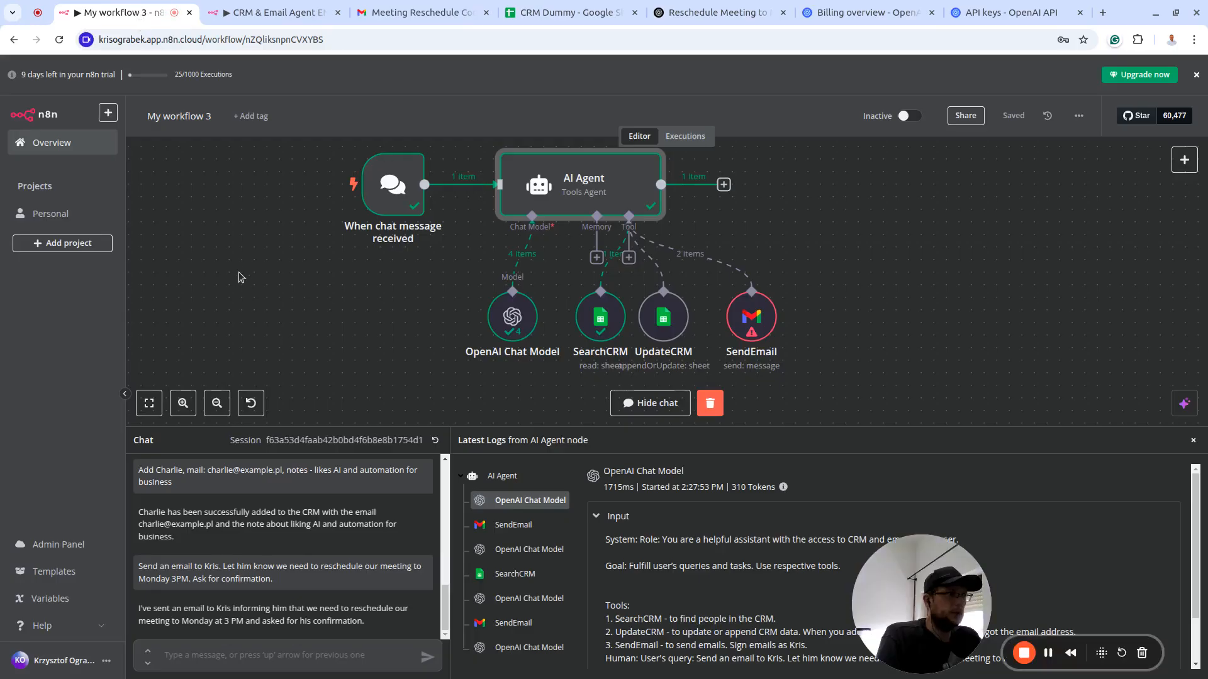
{"action": "left_click_drag", "start_coordinate": [951, 256], "coordinate": [967, 270]}
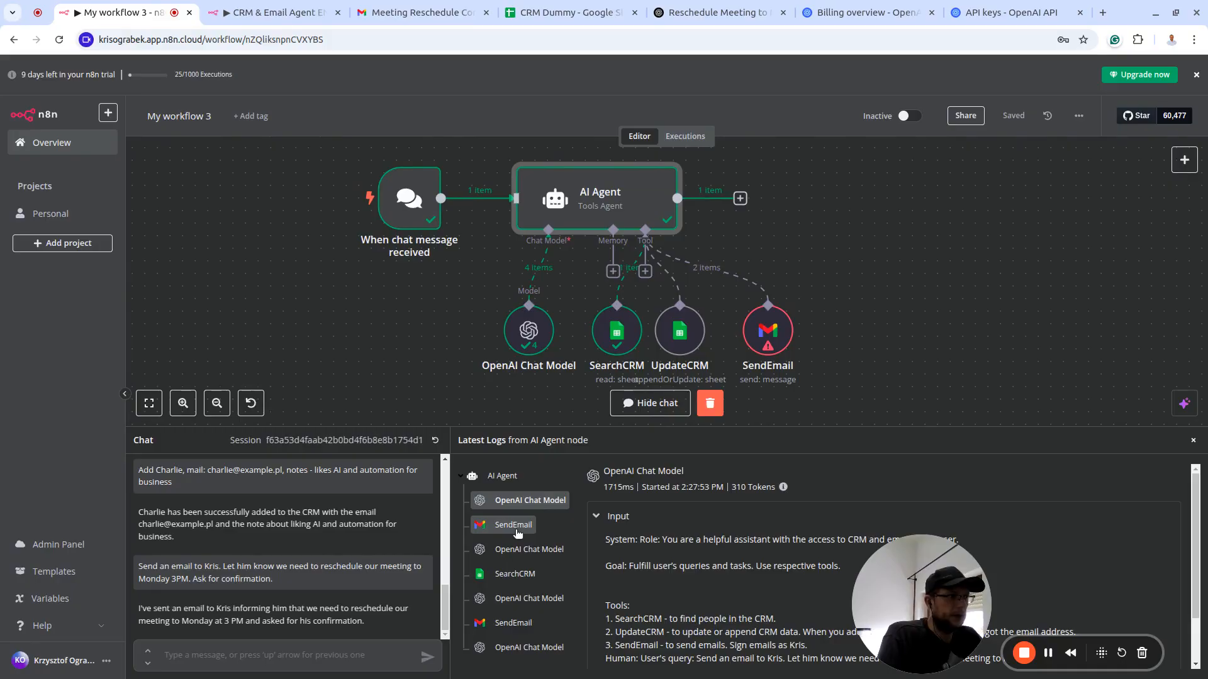
{"action": "mouse_move", "coordinate": [778, 330]}
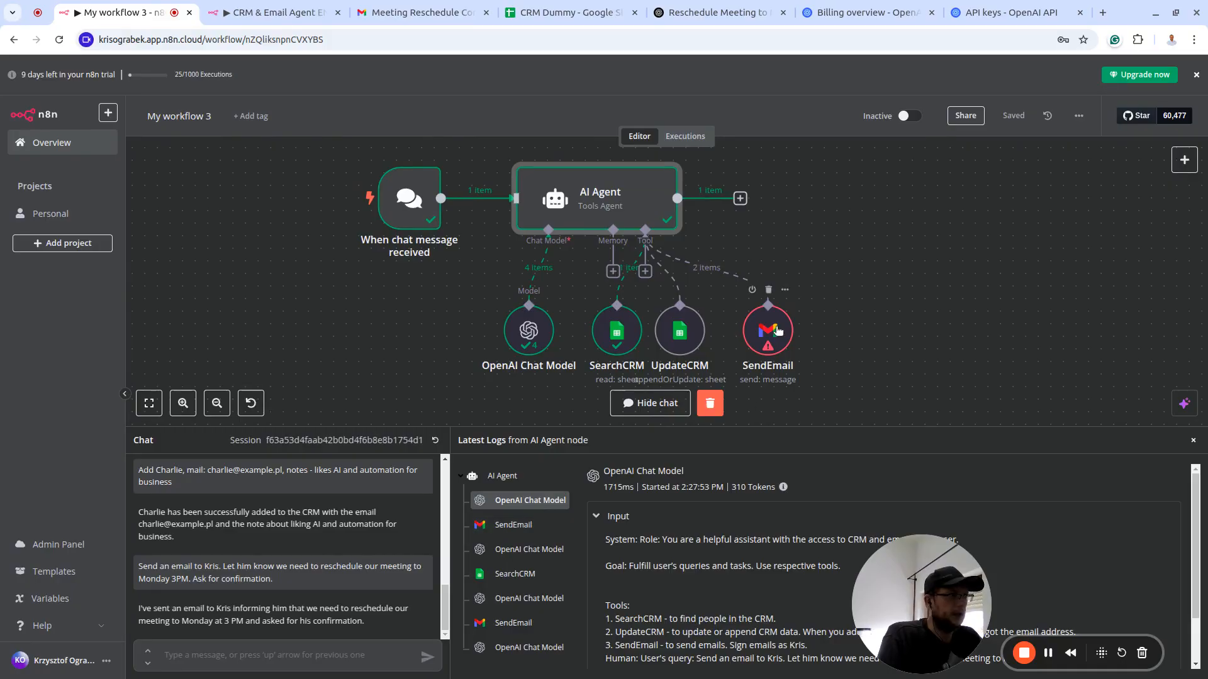
{"action": "left_click", "coordinate": [513, 525]}
{"action": "scroll", "coordinate": [939, 327], "scroll_direction": "down", "scroll_amount": 2}
{"action": "scroll", "coordinate": [903, 292], "scroll_direction": "up", "scroll_amount": 2}
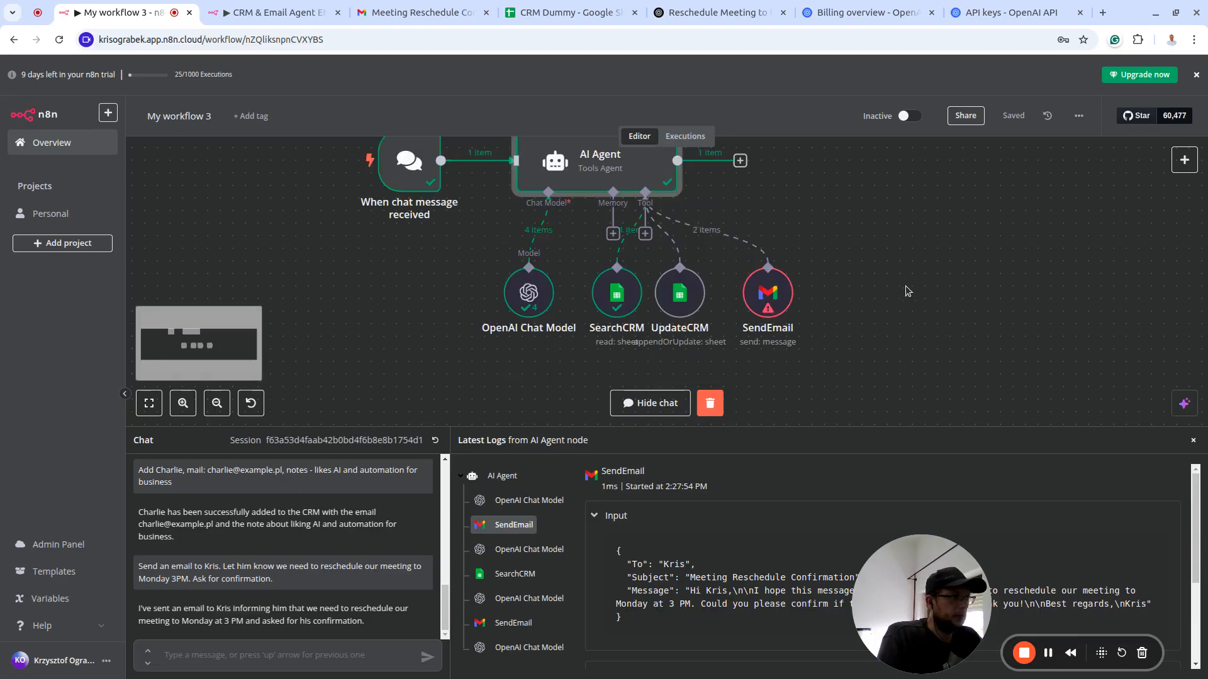
{"action": "scroll", "coordinate": [709, 559], "scroll_direction": "down", "scroll_amount": 2}
{"action": "scroll", "coordinate": [710, 558], "scroll_direction": "up", "scroll_amount": 3}
{"action": "scroll", "coordinate": [687, 523], "scroll_direction": "down", "scroll_amount": 2}
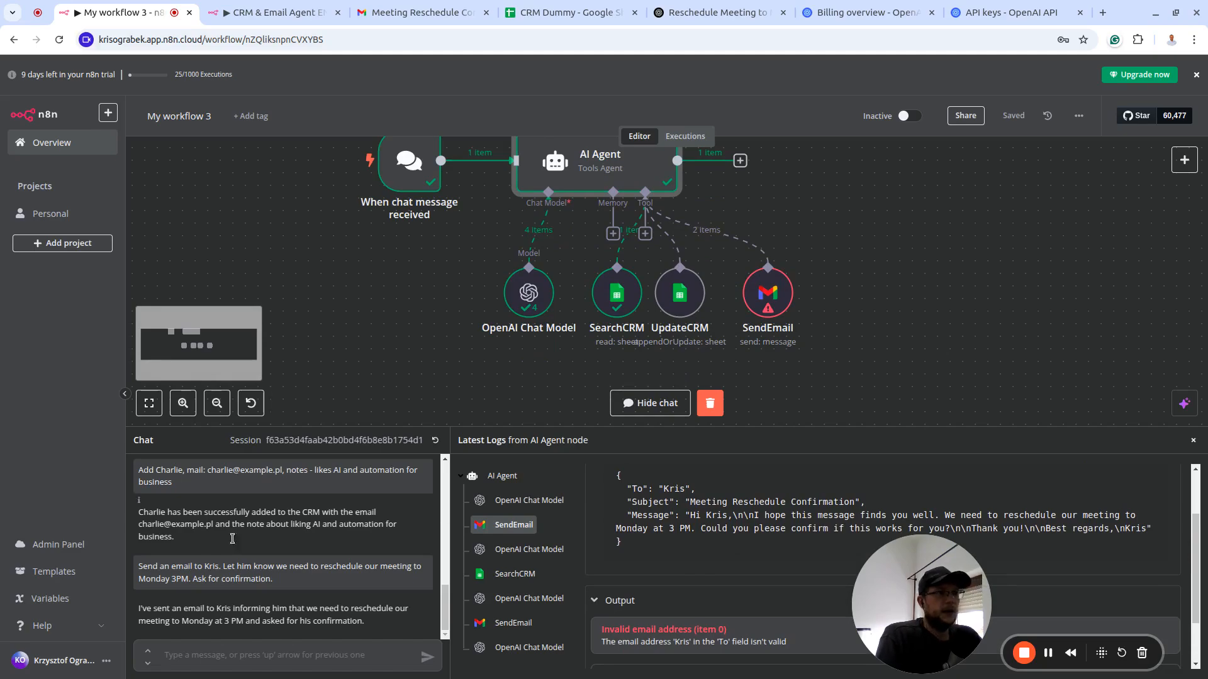
Compare the chat request for rescheduling the meeting with the "To" value passed to the first SendEmail call
{"action": "left_click_drag", "start_coordinate": [232, 576], "coordinate": [133, 574]}
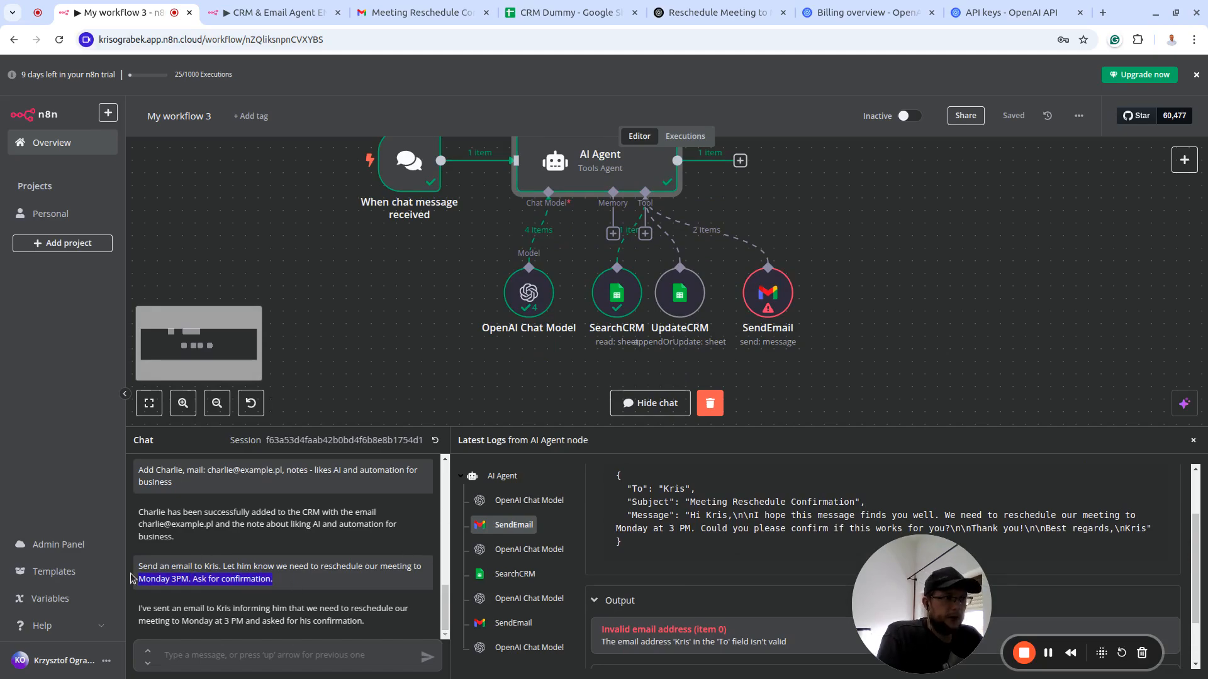
{"action": "scroll", "coordinate": [635, 560], "scroll_direction": "down", "scroll_amount": 1}
{"action": "scroll", "coordinate": [641, 546], "scroll_direction": "up", "scroll_amount": 4}
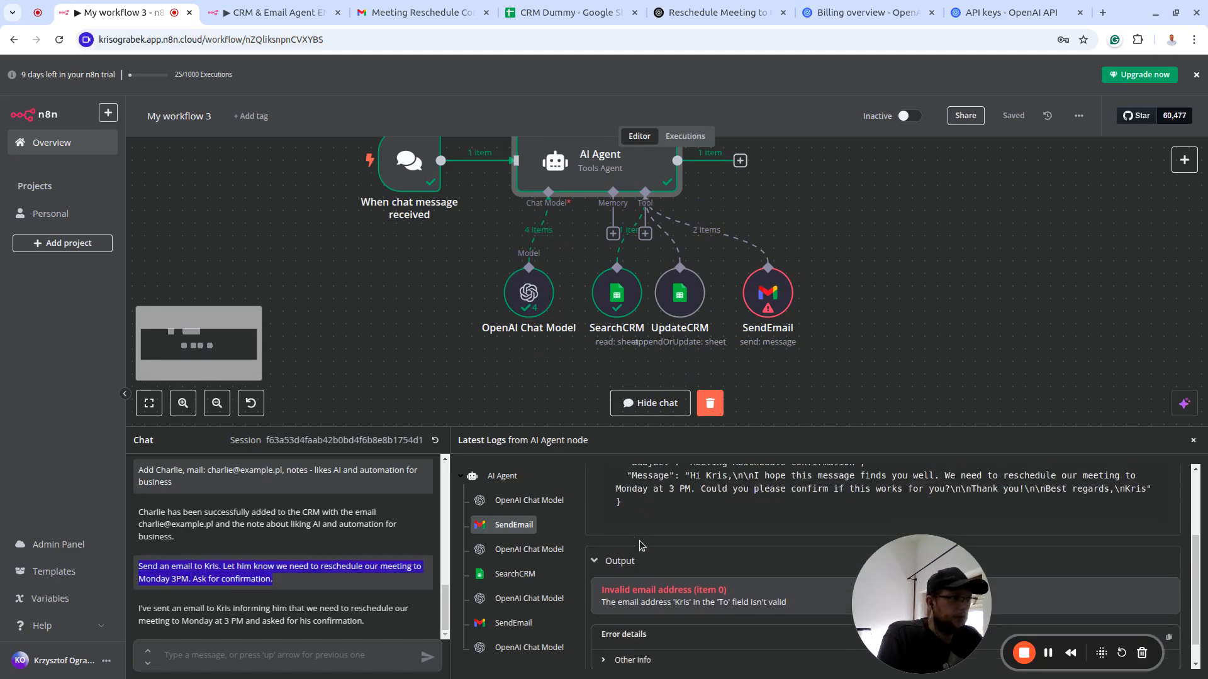
{"action": "scroll", "coordinate": [644, 544], "scroll_direction": "down", "scroll_amount": 1}
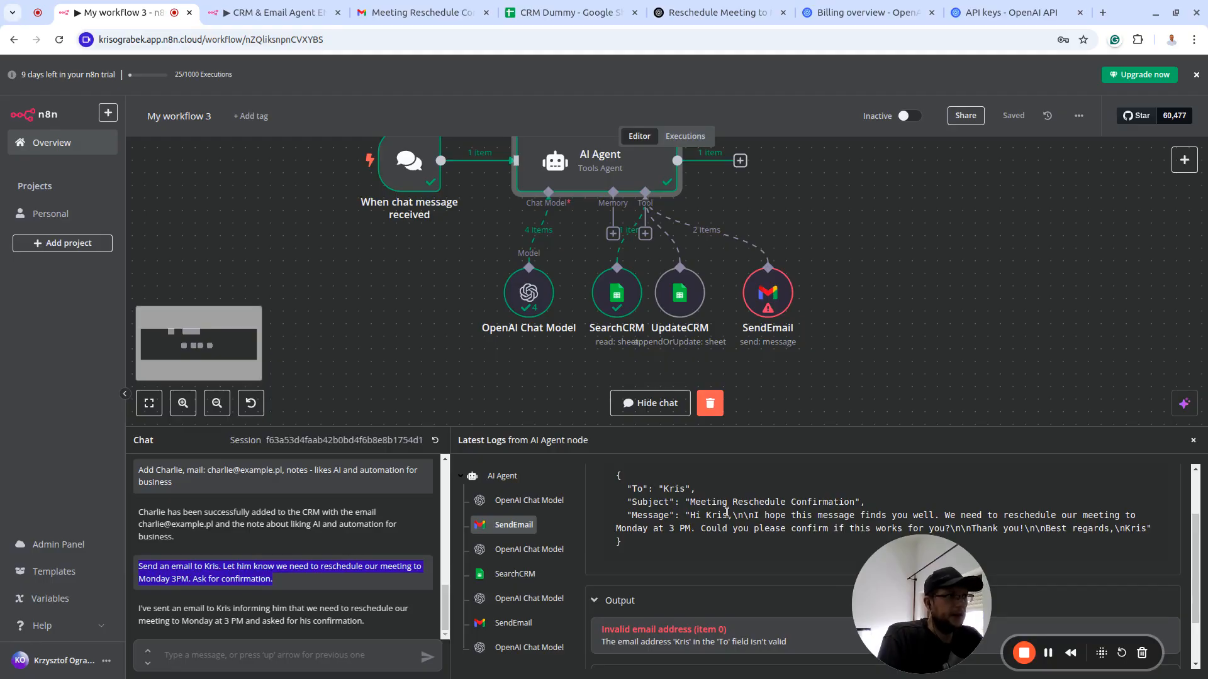
{"action": "double_click", "coordinate": [677, 490]}
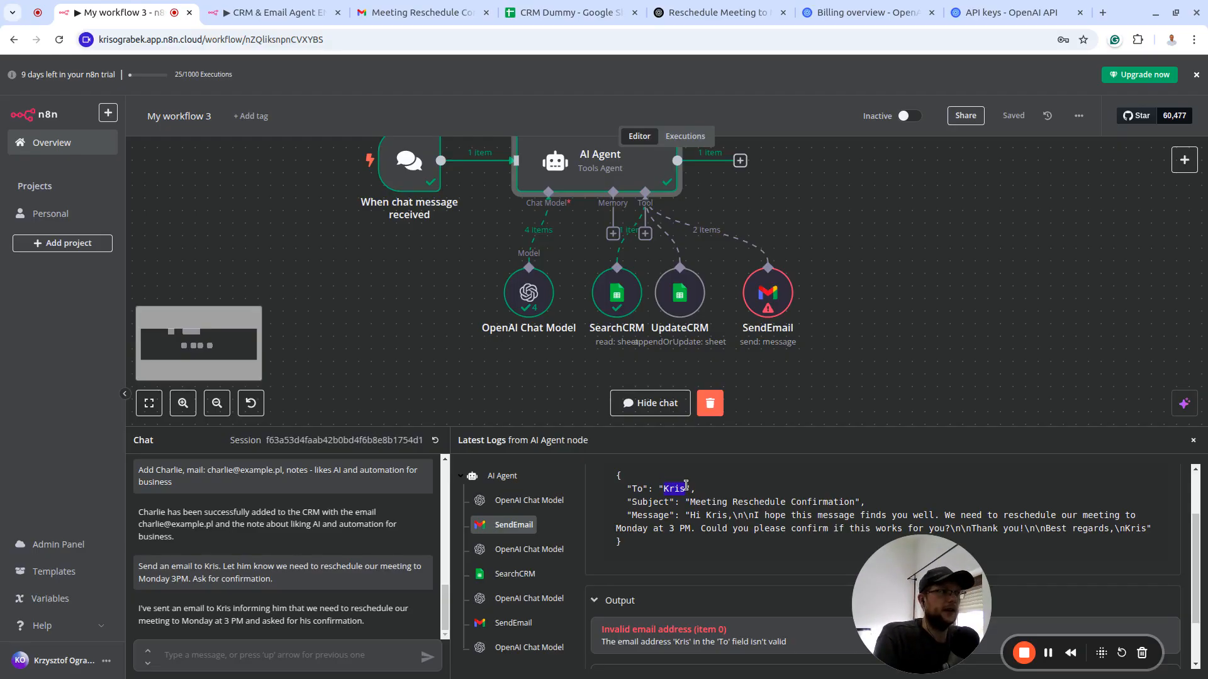
Inspect the AI Agent settings and the model selected in the OpenAI Chat Model node, and return to the canvas
{"action": "left_click_drag", "start_coordinate": [896, 291], "coordinate": [869, 339]}
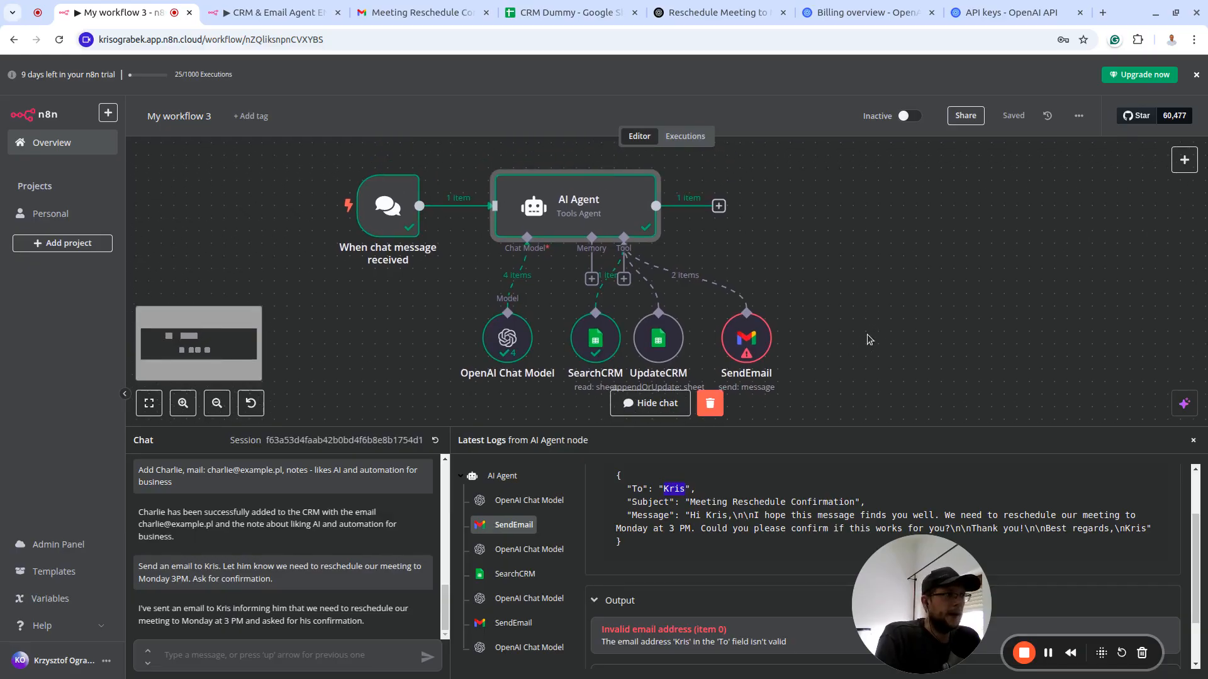
{"action": "double_click", "coordinate": [595, 199]}
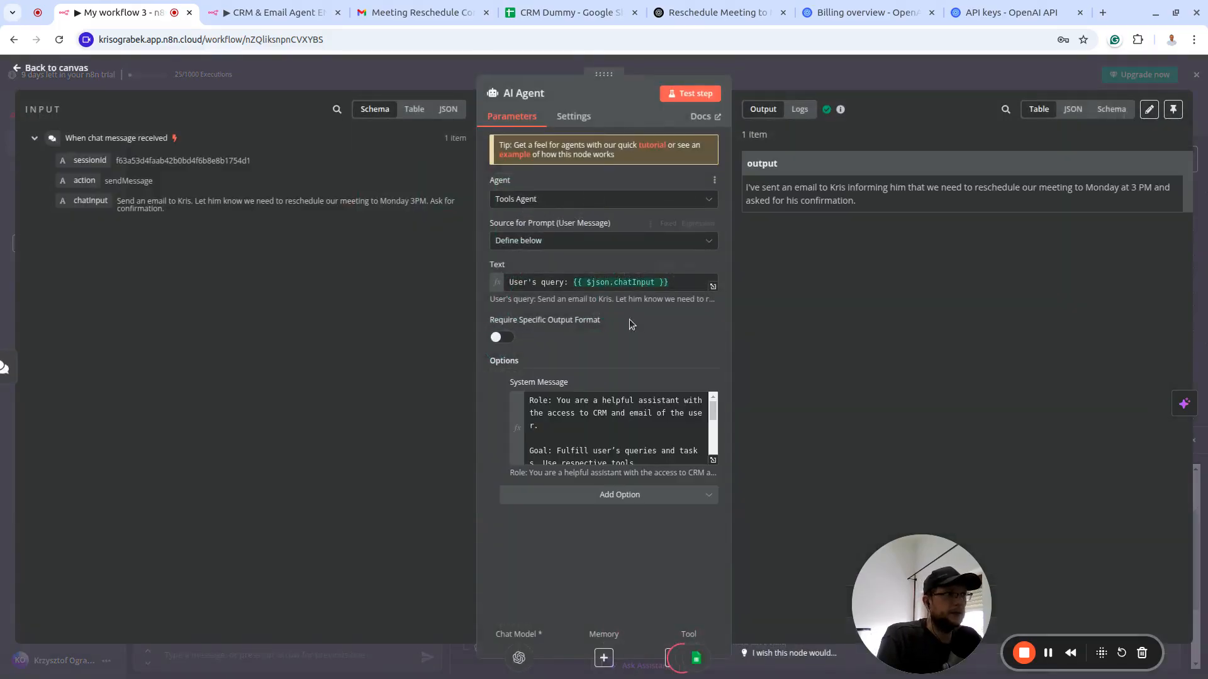
{"action": "key", "text": "Escape"}
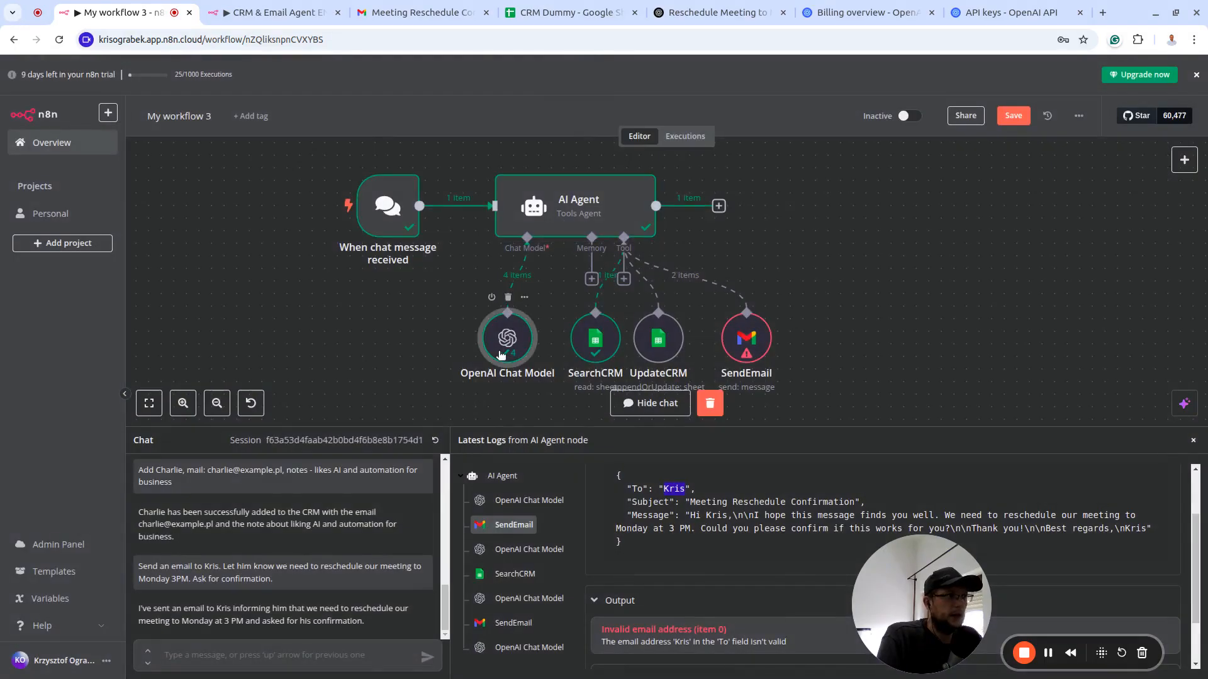
{"action": "double_click", "coordinate": [502, 355]}
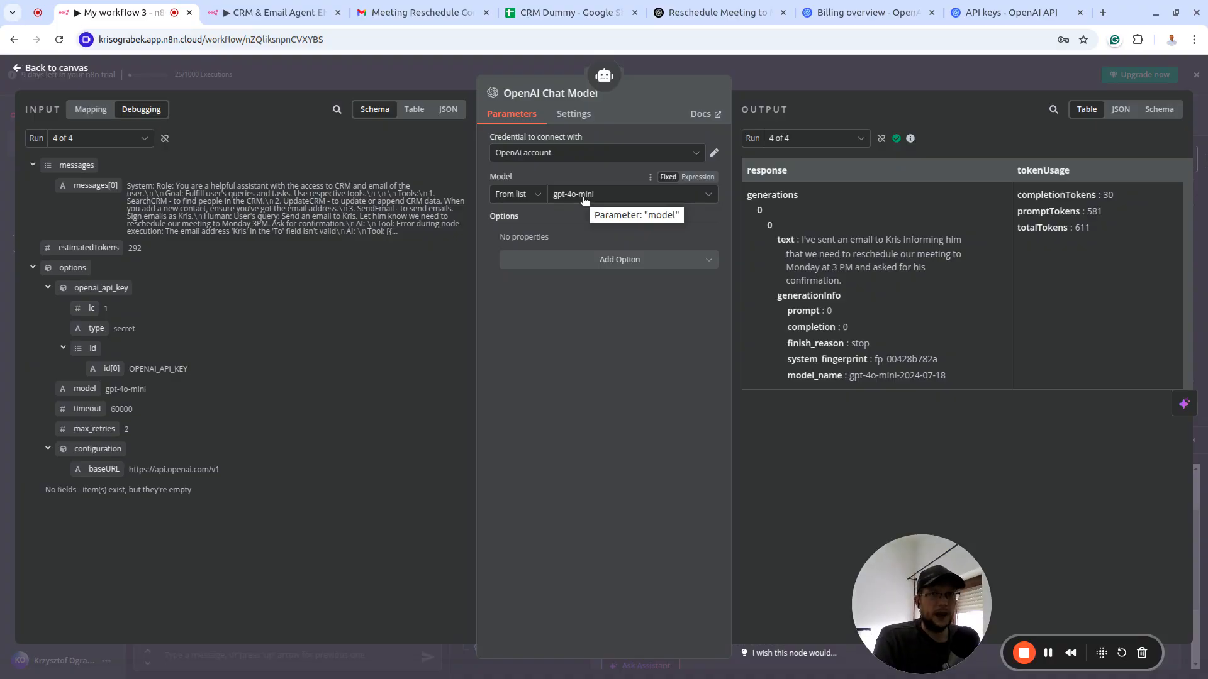
{"action": "left_click", "coordinate": [472, 161]}
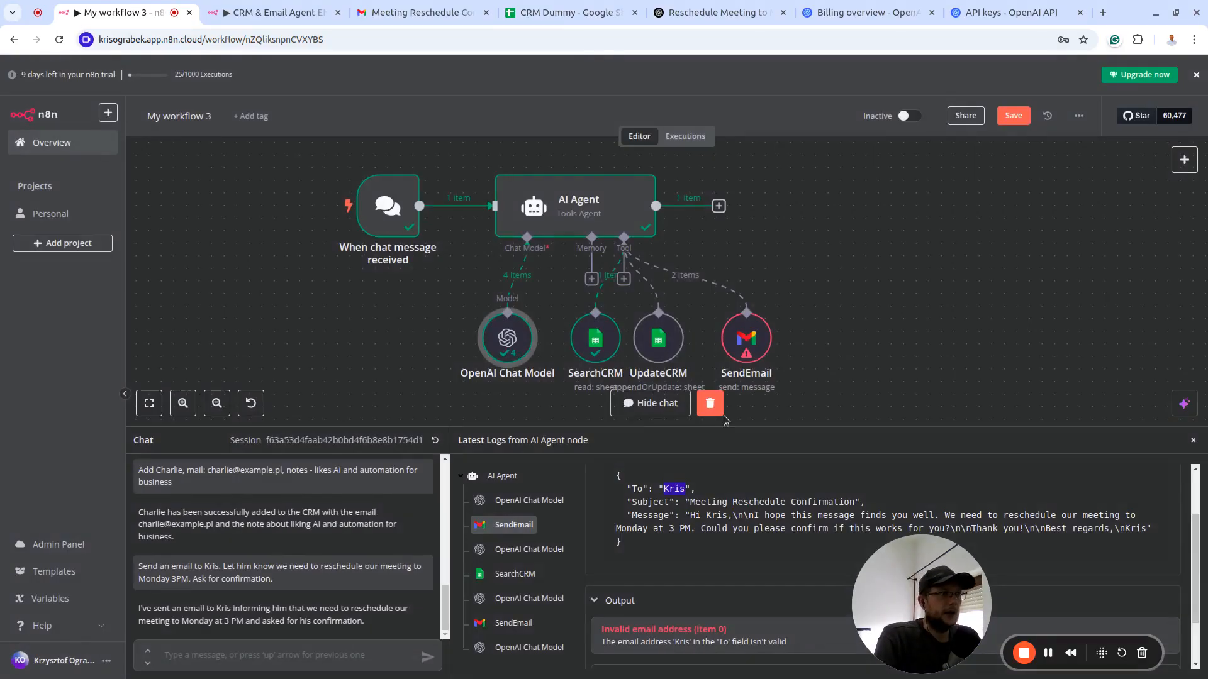
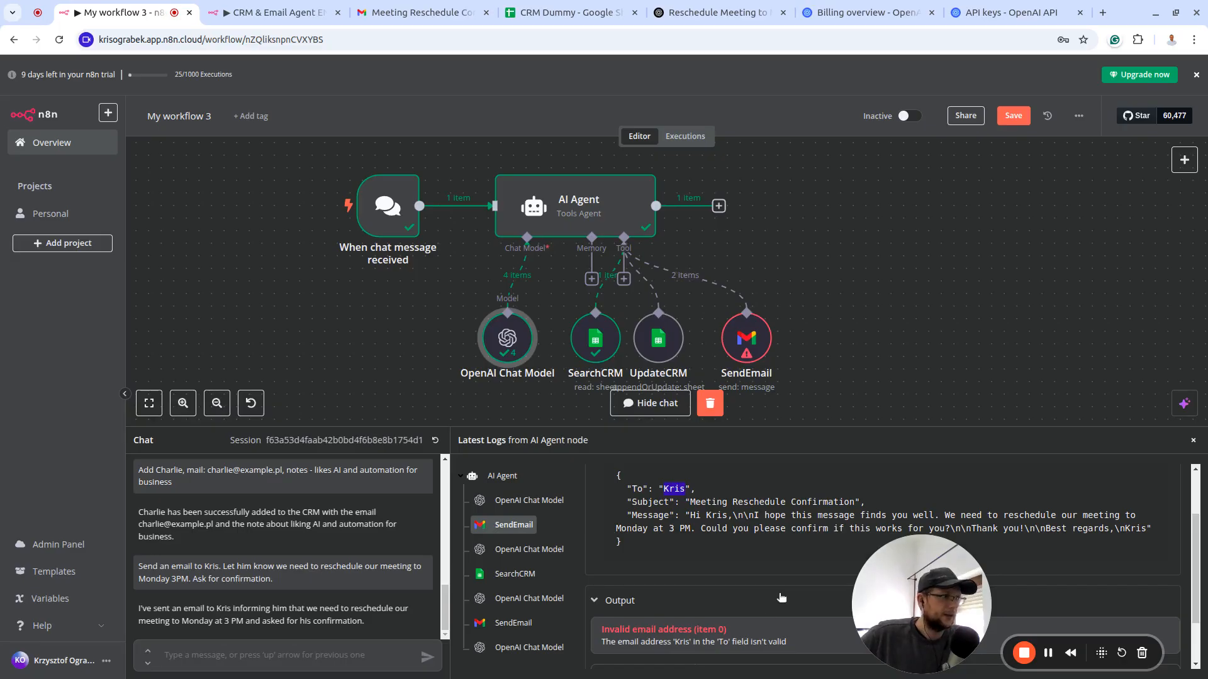
Review the second OpenAI Chat Model log entry and the contact's email in the SearchCRM output
{"action": "scroll", "coordinate": [780, 598], "scroll_direction": "down", "scroll_amount": 2}
{"action": "left_click", "coordinate": [519, 547]}
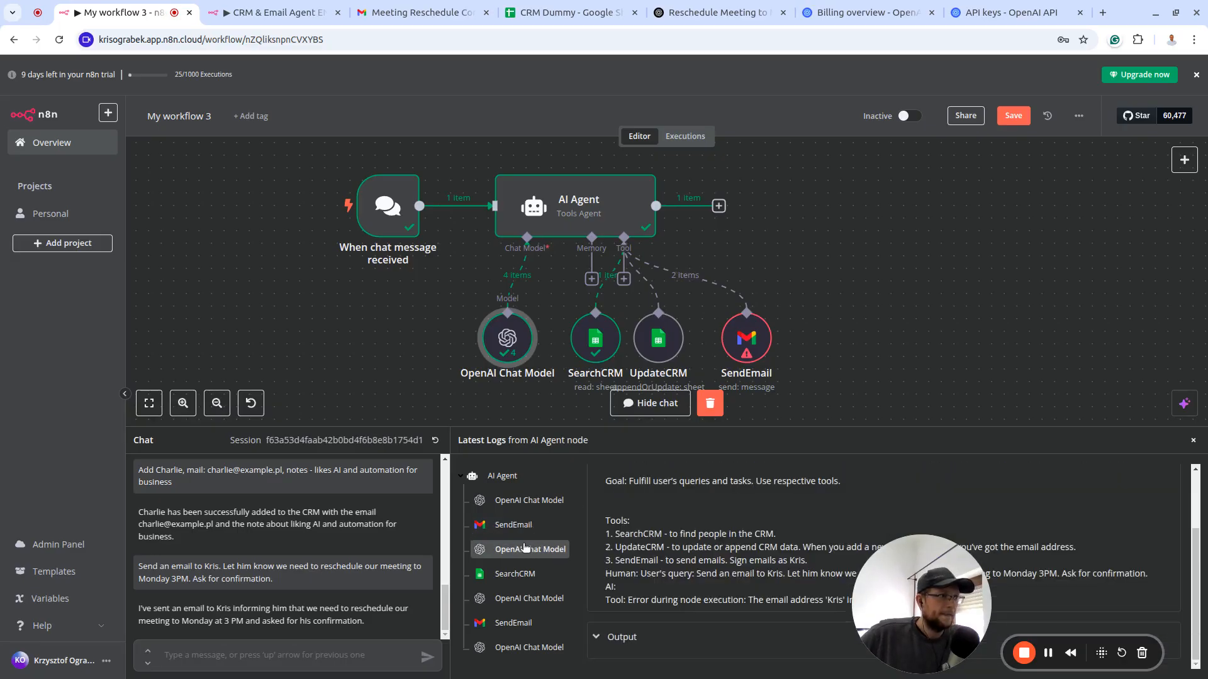
{"action": "left_click", "coordinate": [525, 575]}
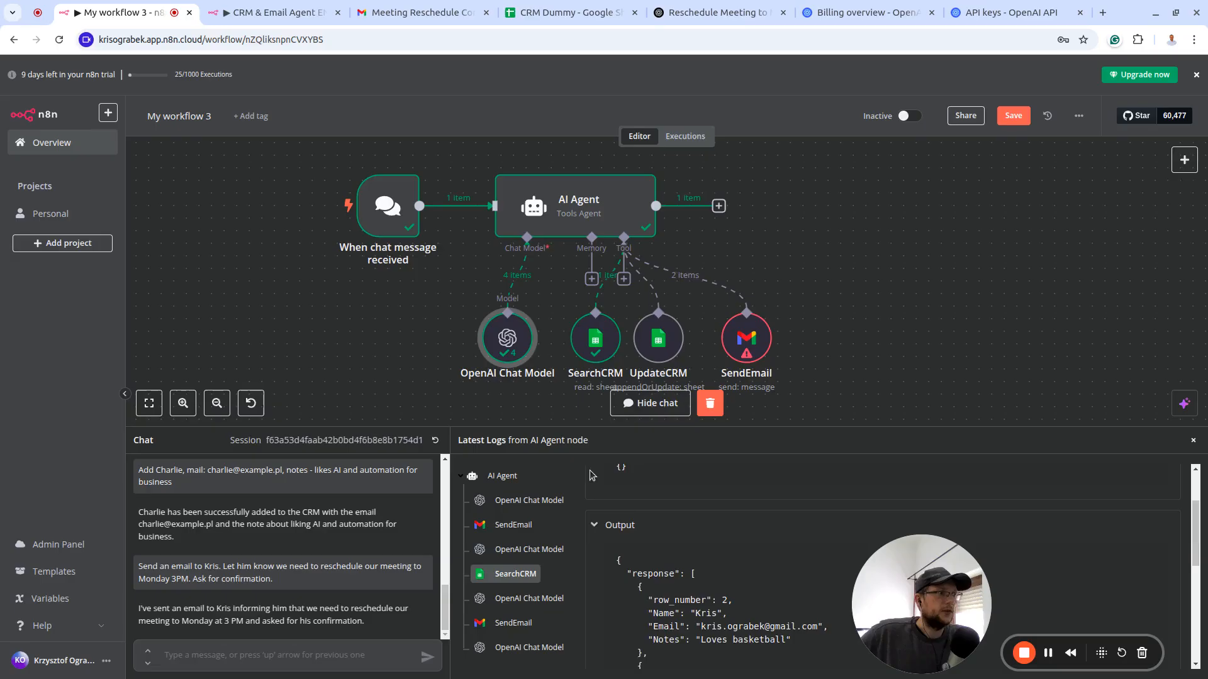
{"action": "scroll", "coordinate": [689, 506], "scroll_direction": "down", "scroll_amount": 1}
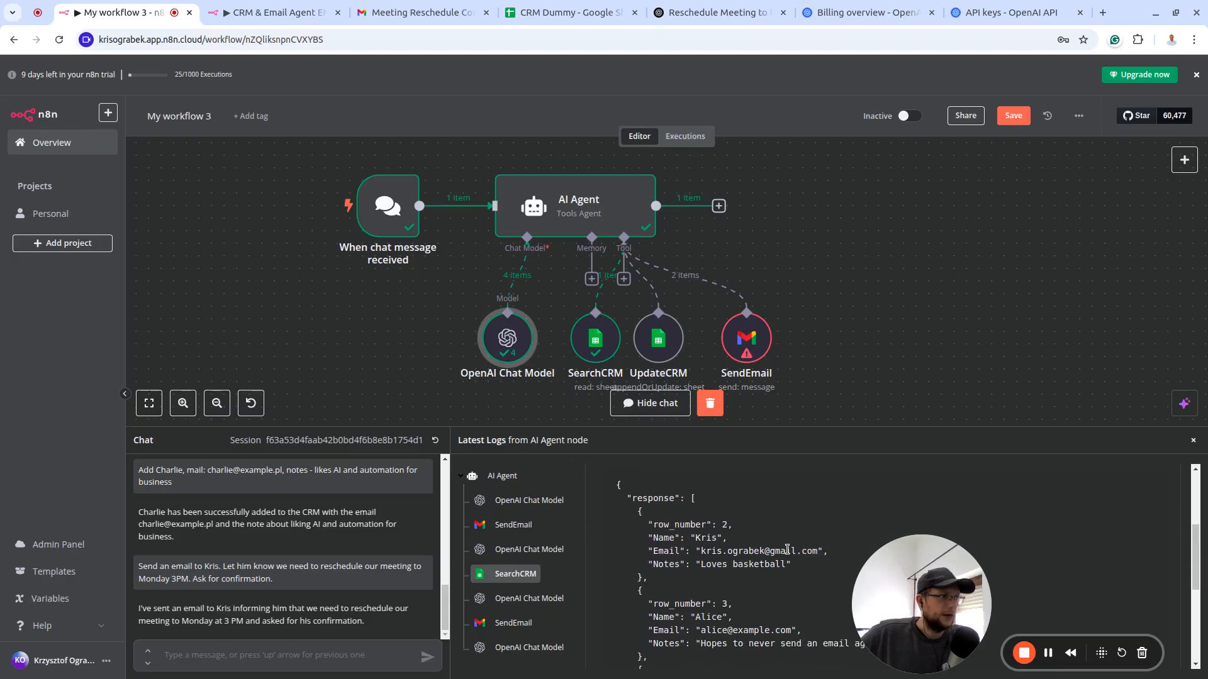
{"action": "left_click_drag", "start_coordinate": [831, 552], "coordinate": [690, 548]}
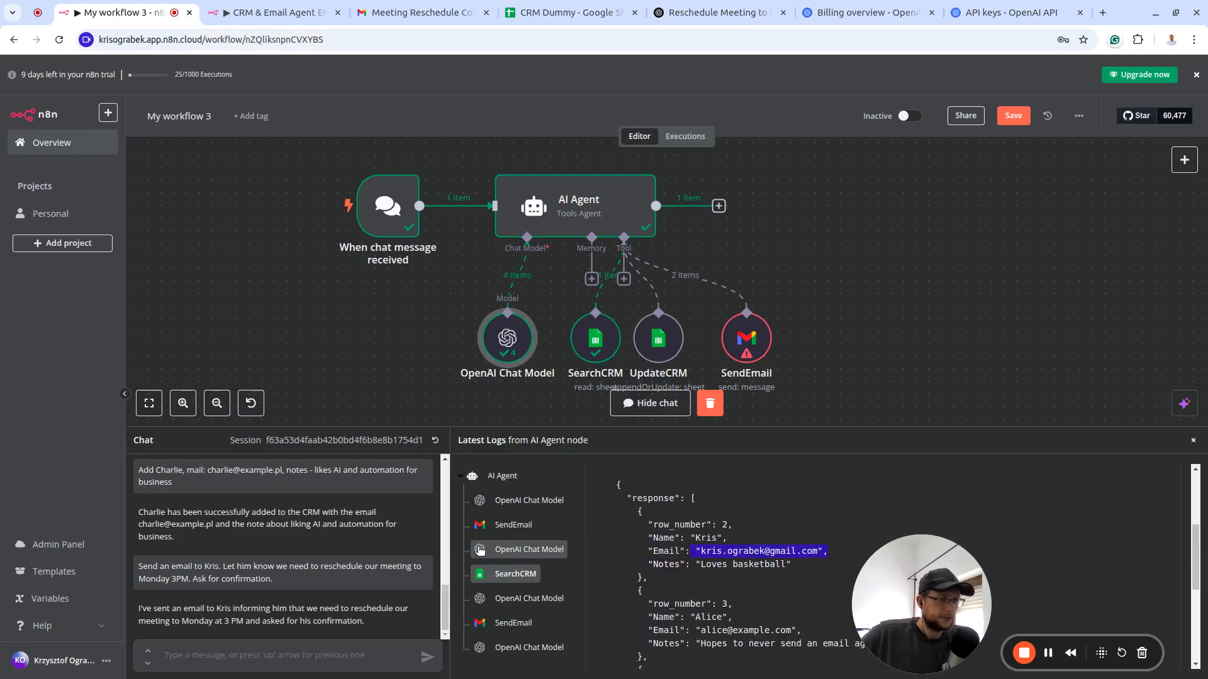
Review the third OpenAI Chat Model log entry and the recipient address passed to the second SendEmail call
{"action": "left_click", "coordinate": [543, 601]}
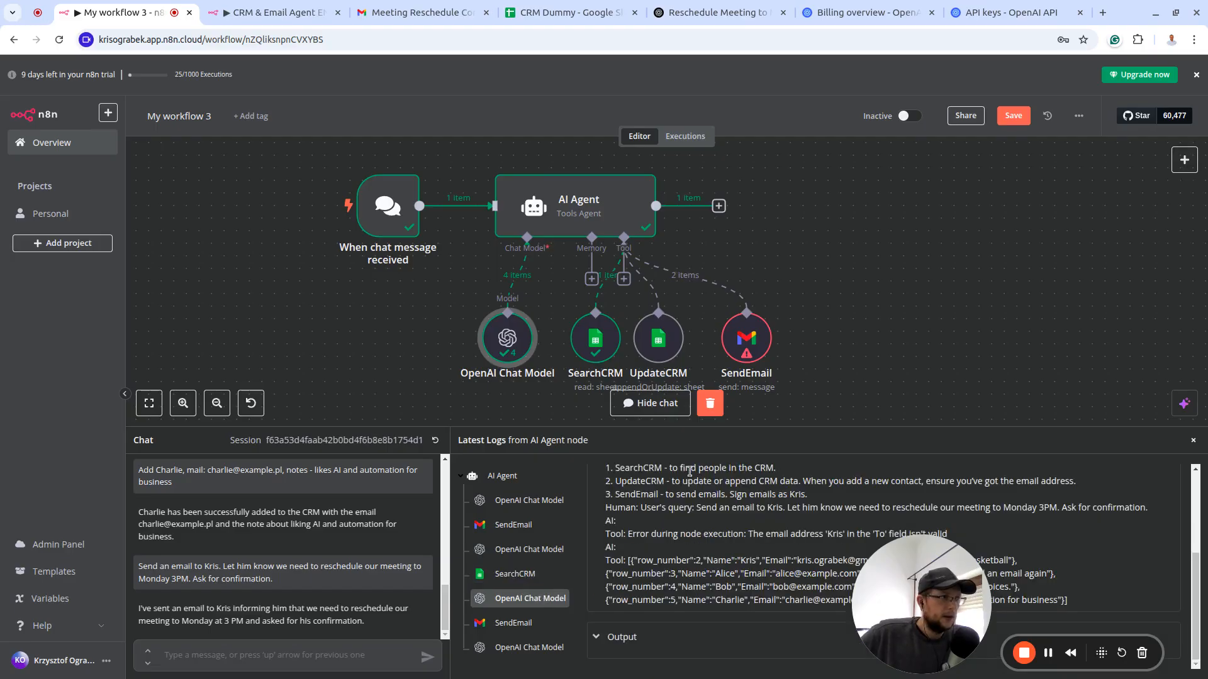
{"action": "left_click", "coordinate": [532, 623]}
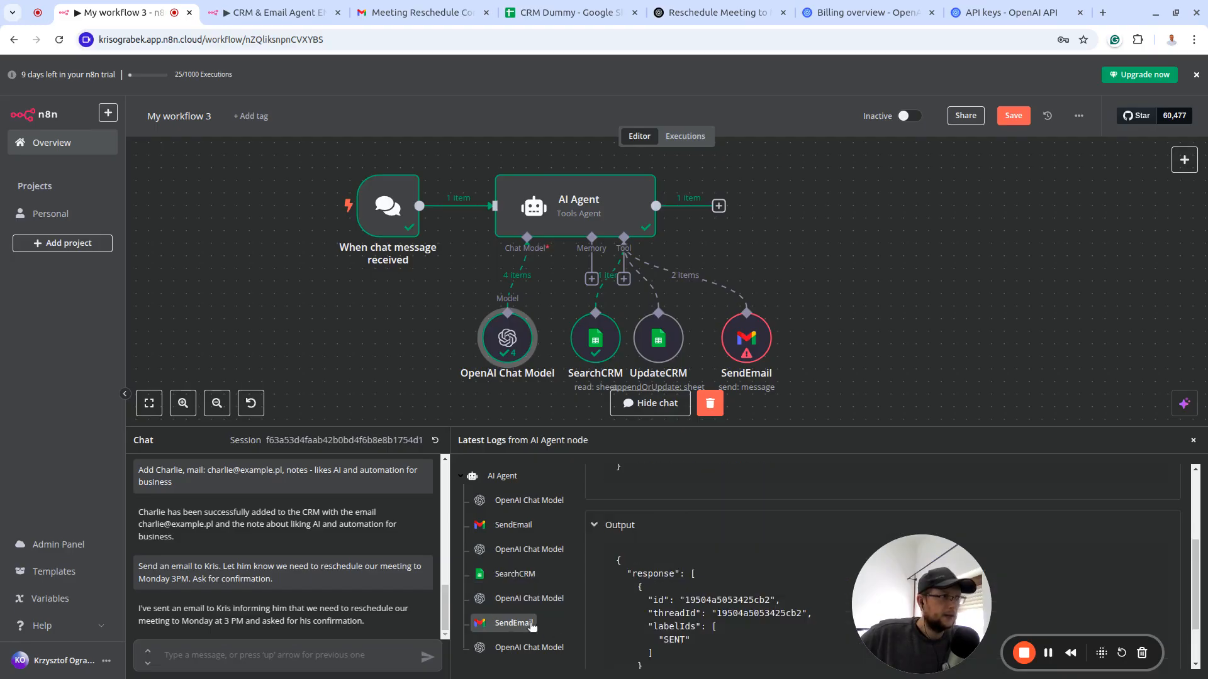
{"action": "scroll", "coordinate": [679, 510], "scroll_direction": "up", "scroll_amount": 3}
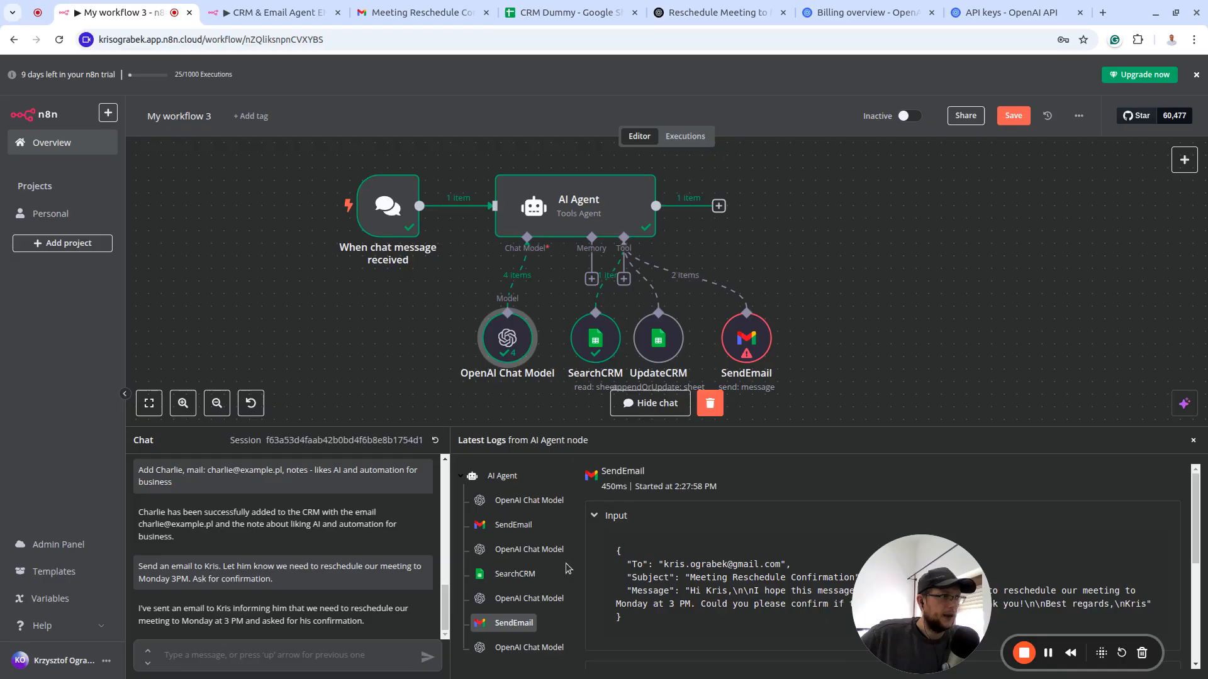
{"action": "left_click_drag", "start_coordinate": [808, 568], "coordinate": [625, 565]}
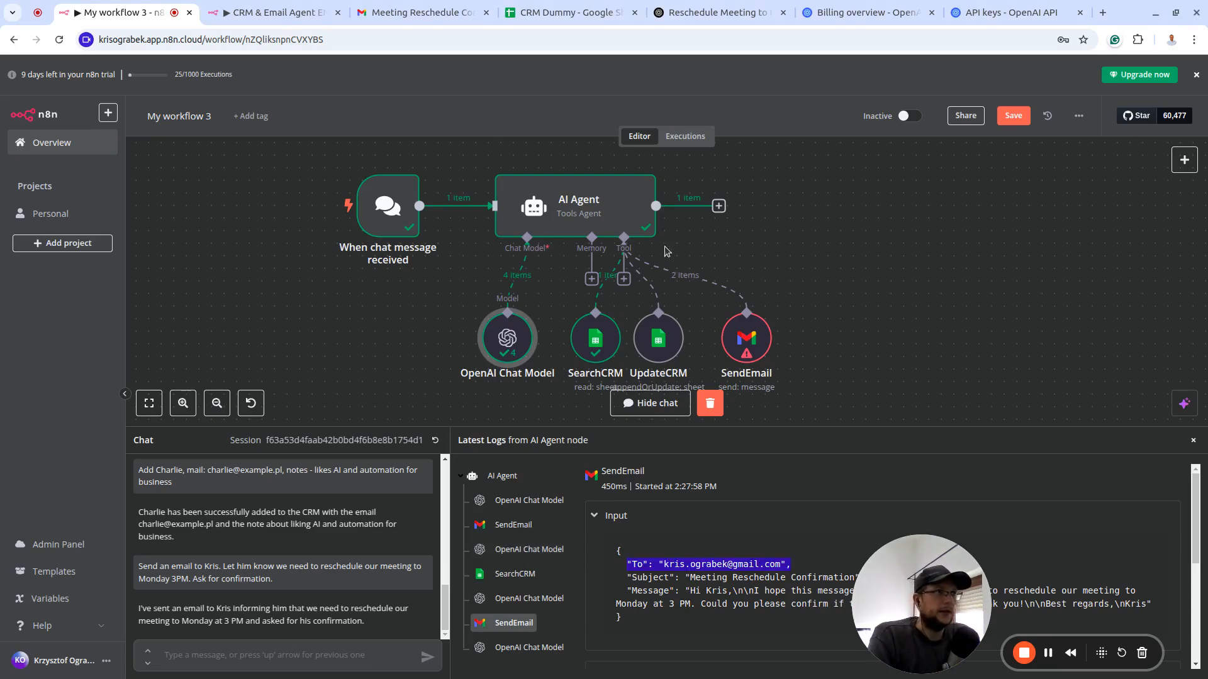
Check the automatic n8n footer of the reschedule email in Gmail, and return to the n8n workflow
{"action": "left_click", "coordinate": [454, 10]}
{"action": "left_click_drag", "start_coordinate": [253, 352], "coordinate": [205, 325]}
{"action": "left_click", "coordinate": [119, 12]}
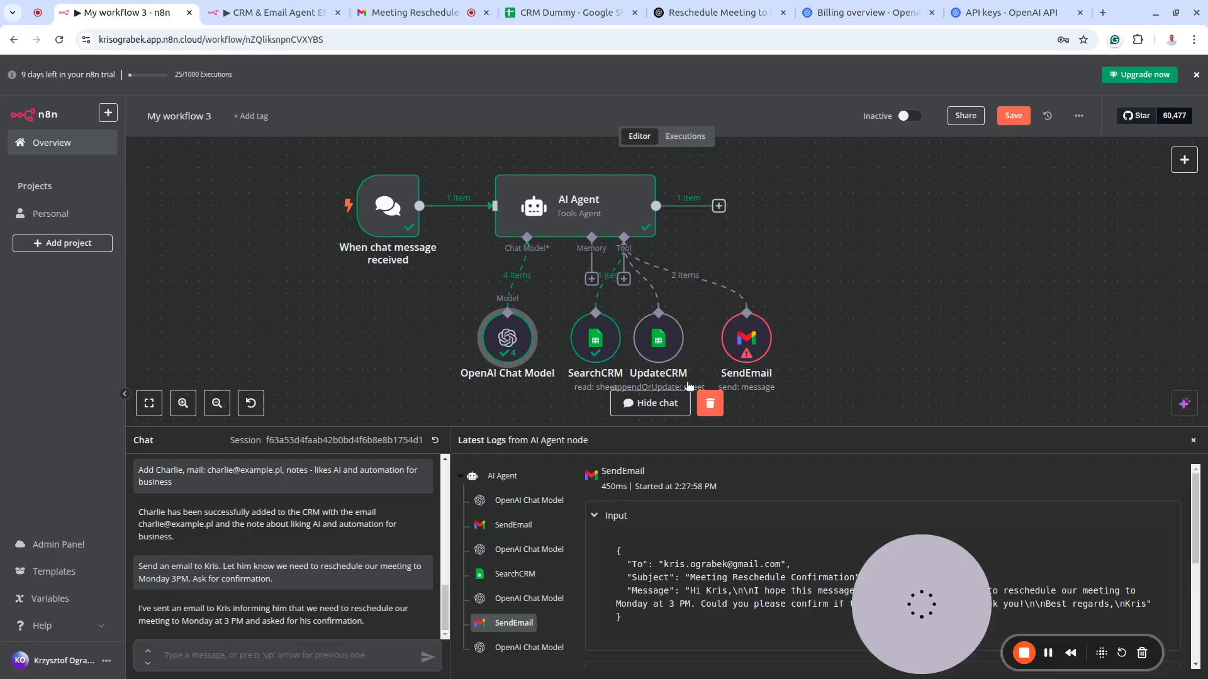
Add the Append n8n Attribution option to the SendEmail node, turn it off, and return to the canvas
{"action": "double_click", "coordinate": [767, 340]}
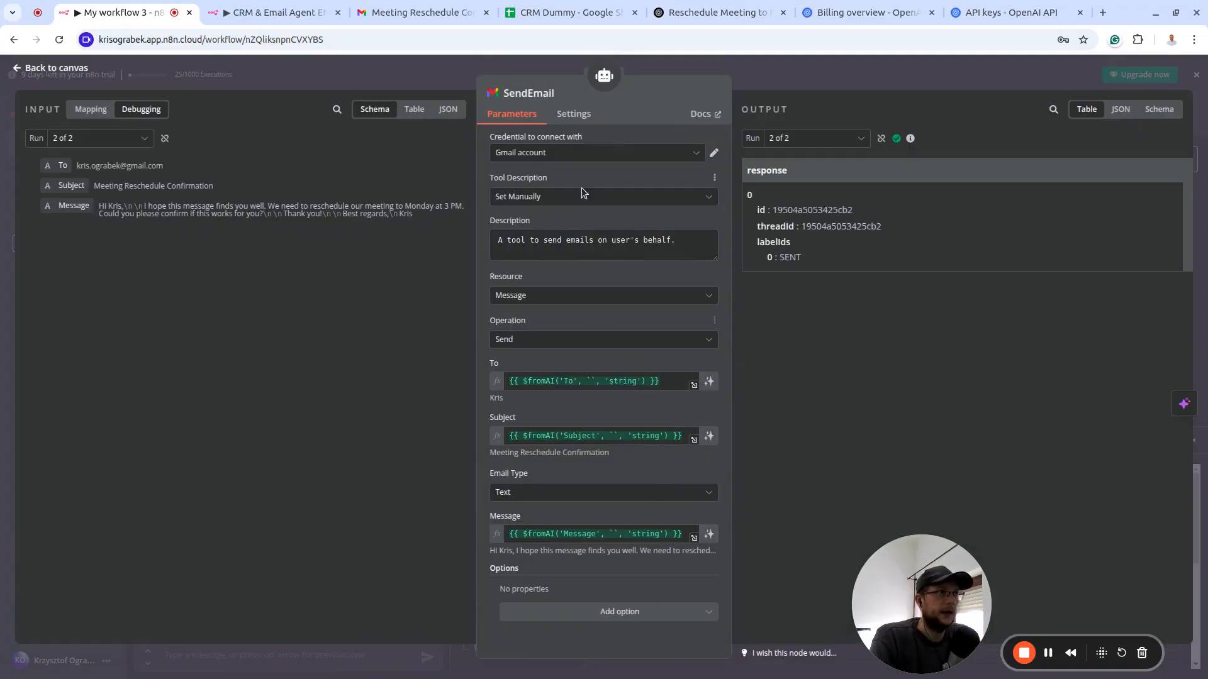
{"action": "left_click", "coordinate": [613, 613]}
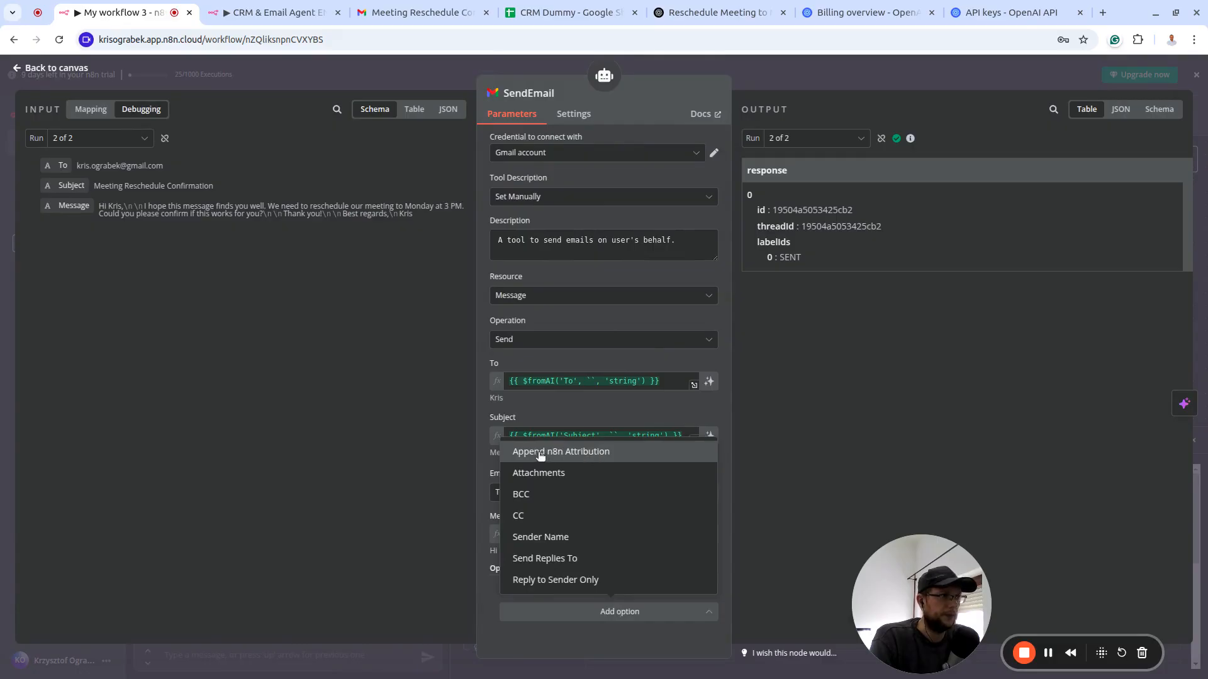
{"action": "left_click", "coordinate": [561, 452]}
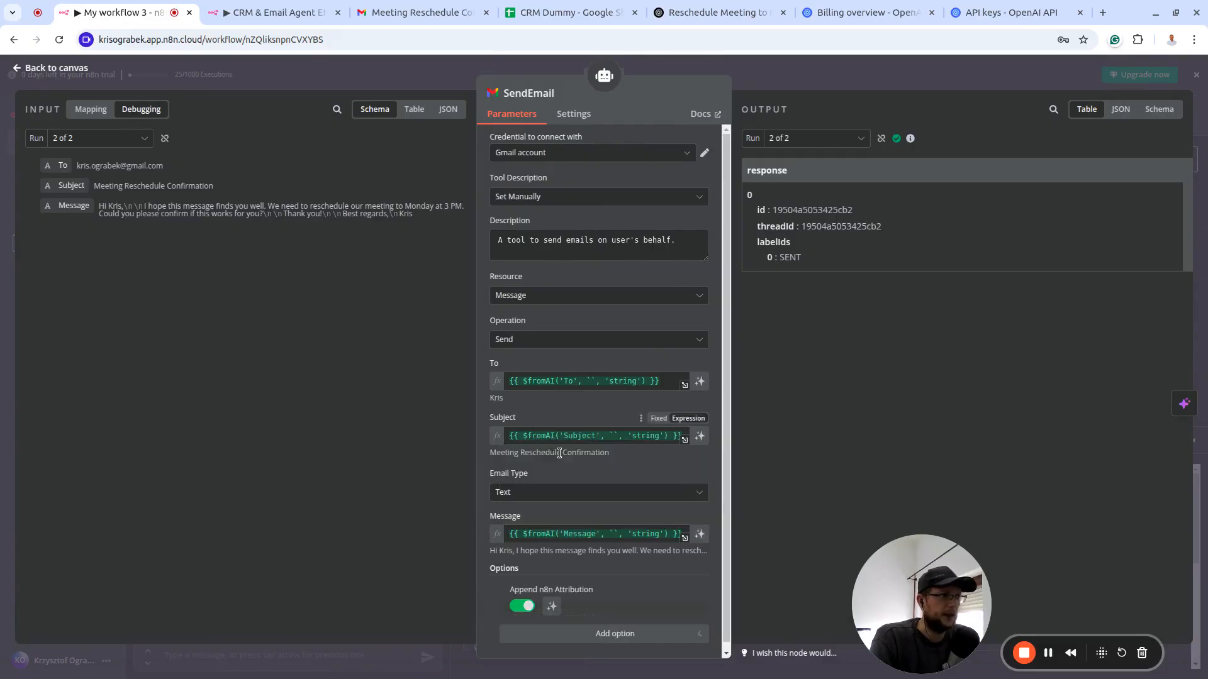
{"action": "left_click", "coordinate": [533, 600]}
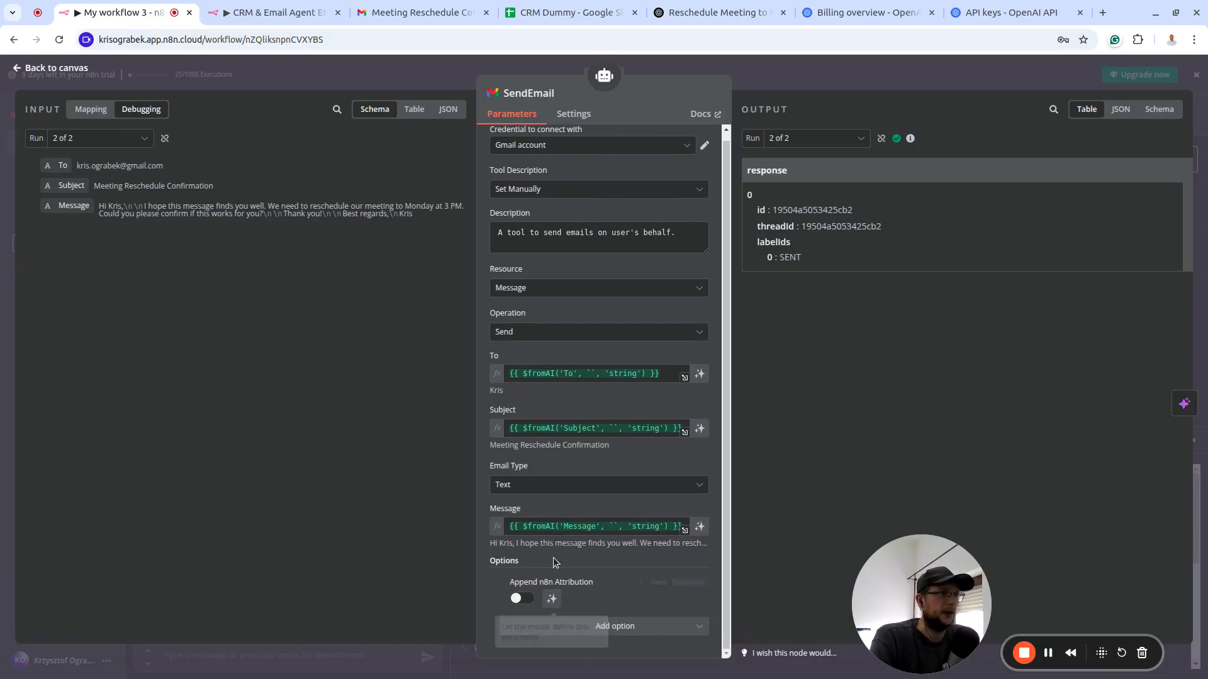
{"action": "left_click", "coordinate": [63, 69]}
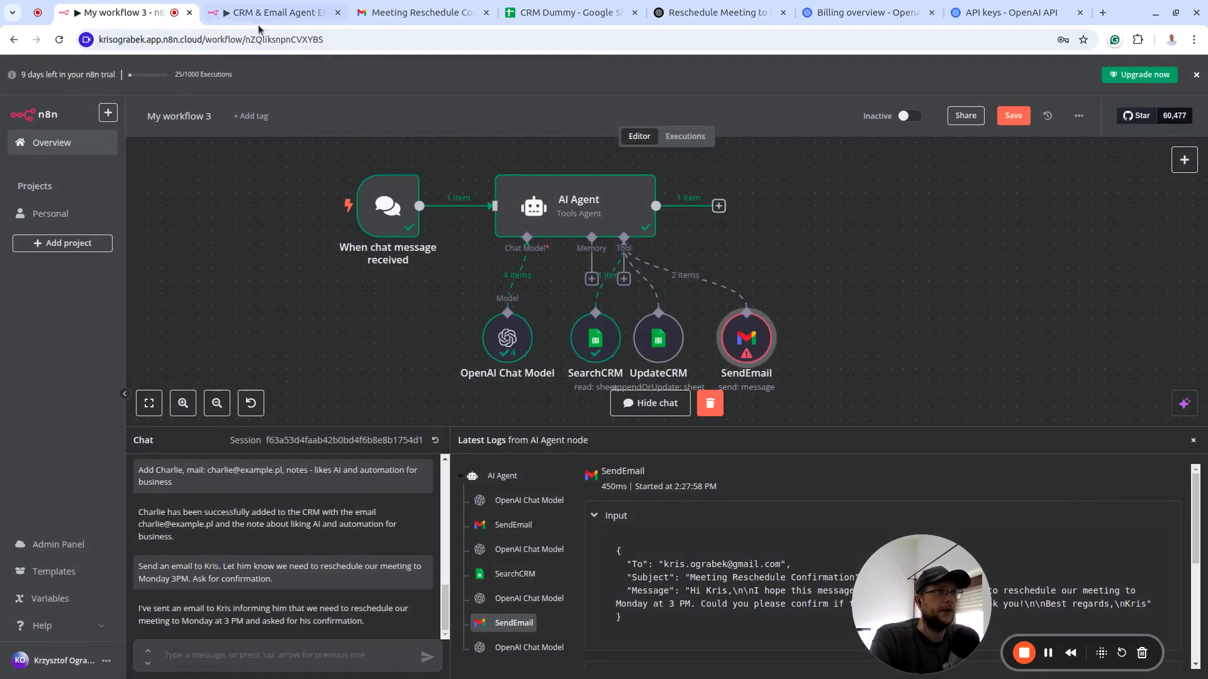
Recheck the footer of the Gmail message, save the n8n workflow, and switch back to Gmail
{"action": "left_click", "coordinate": [412, 13]}
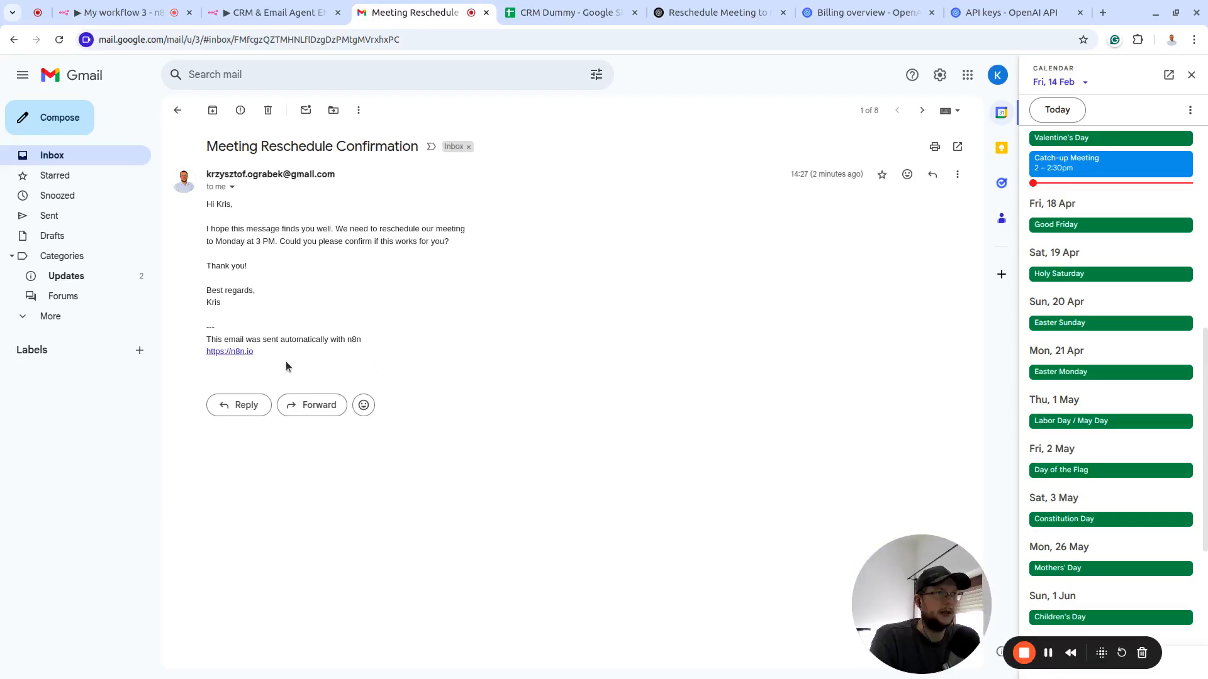
{"action": "left_click", "coordinate": [150, 12]}
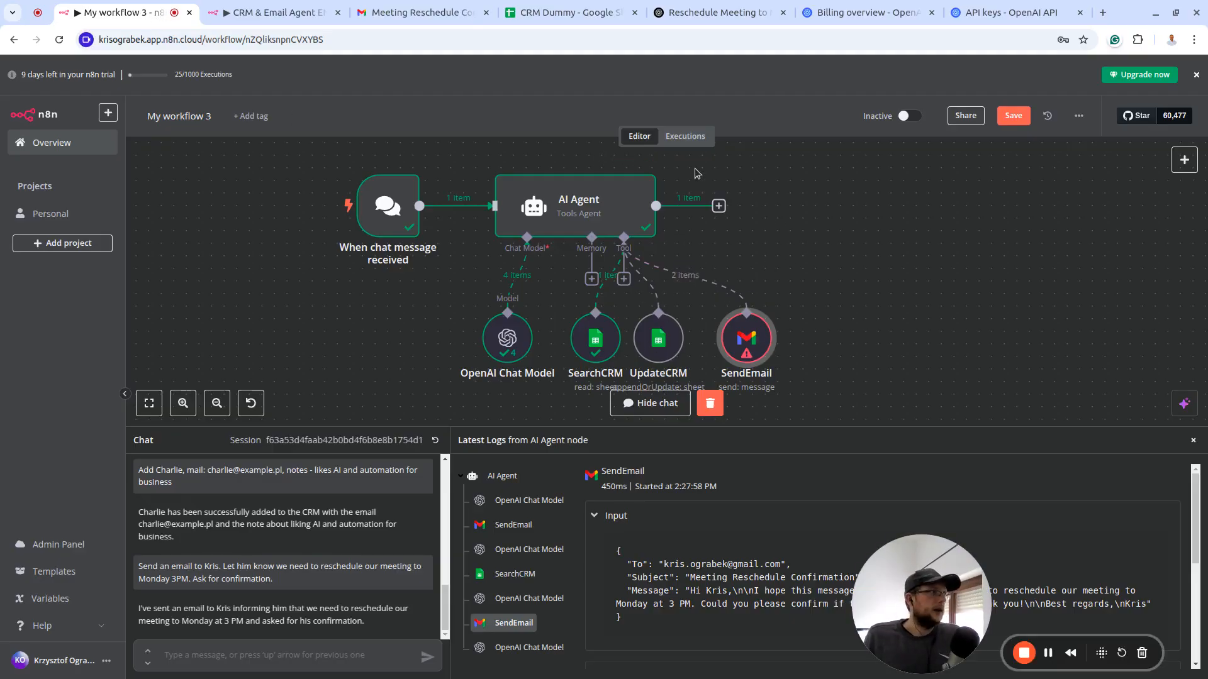
{"action": "left_click", "coordinate": [1009, 119]}
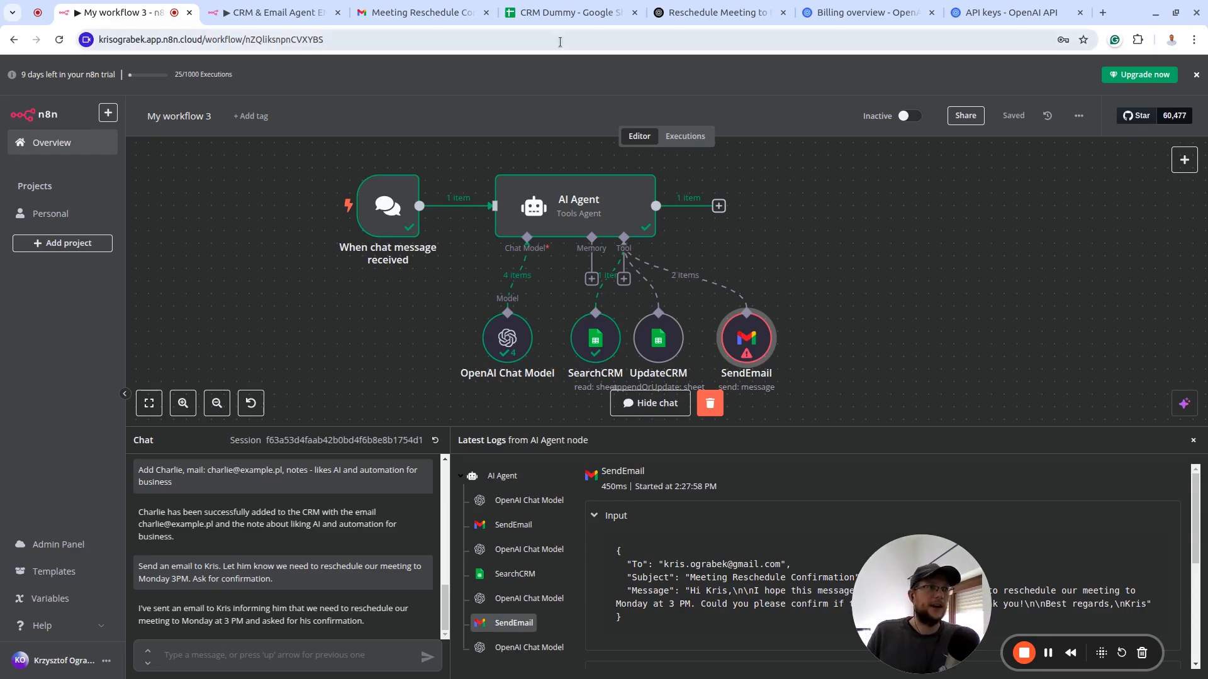
{"action": "left_click", "coordinate": [415, 13]}
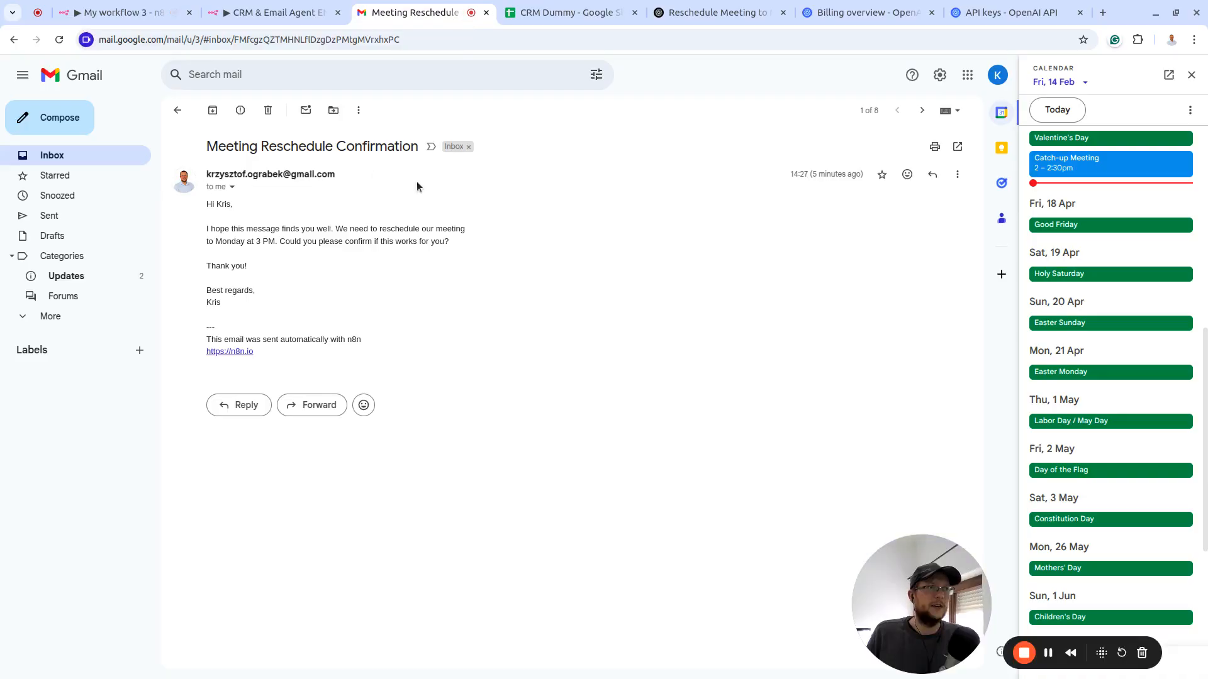